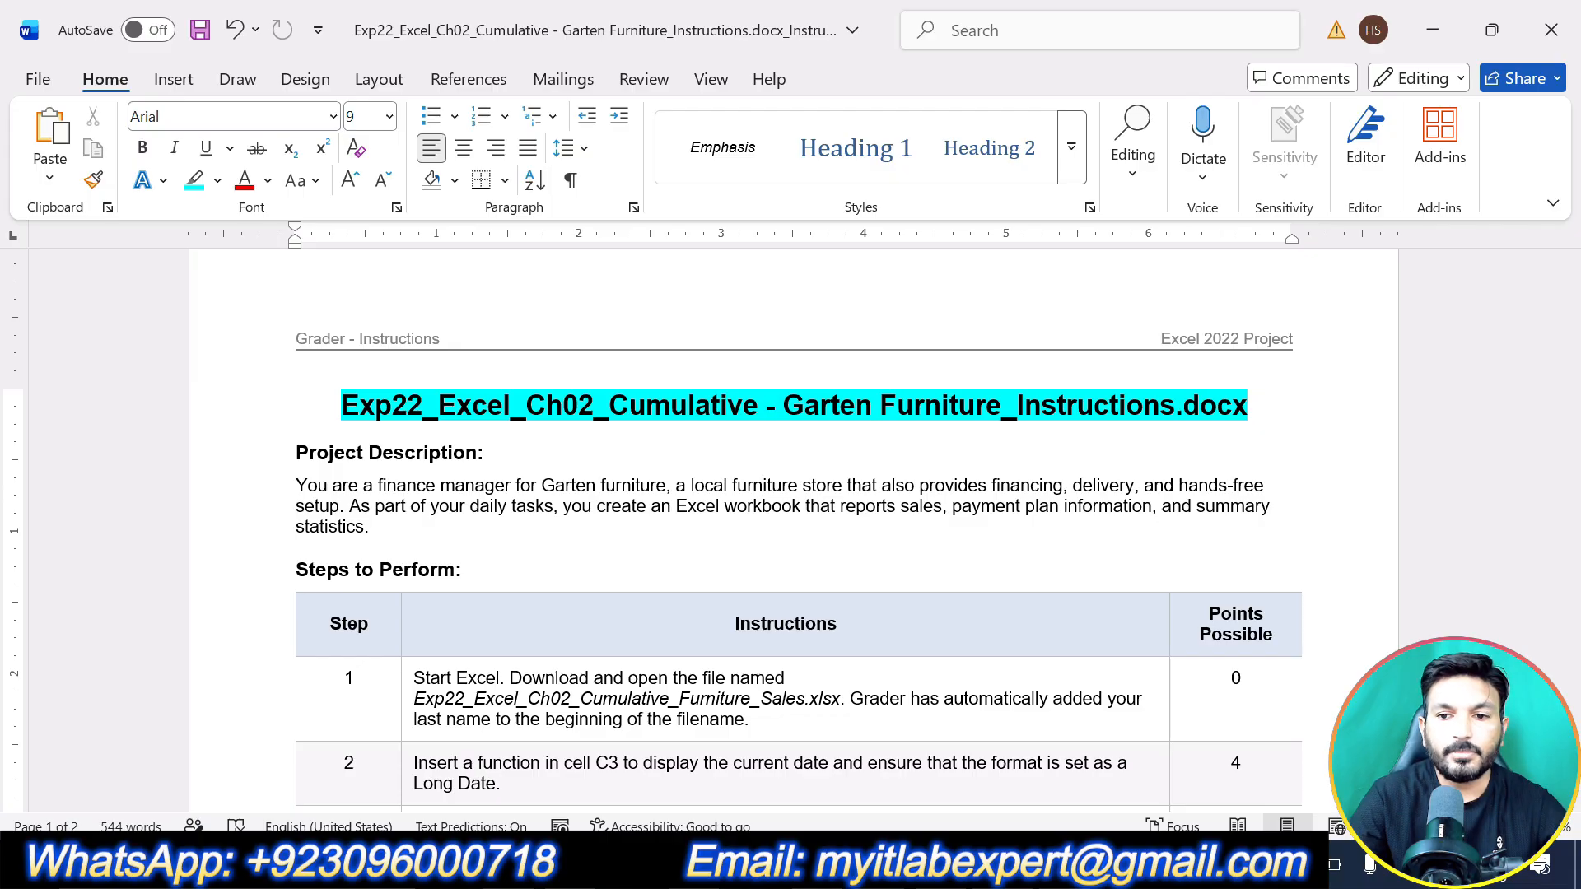
- Highlight the "Project Description:" and "Steps to Perform:" headings in turquoise
left_click_drag(494, 453, 295, 453)
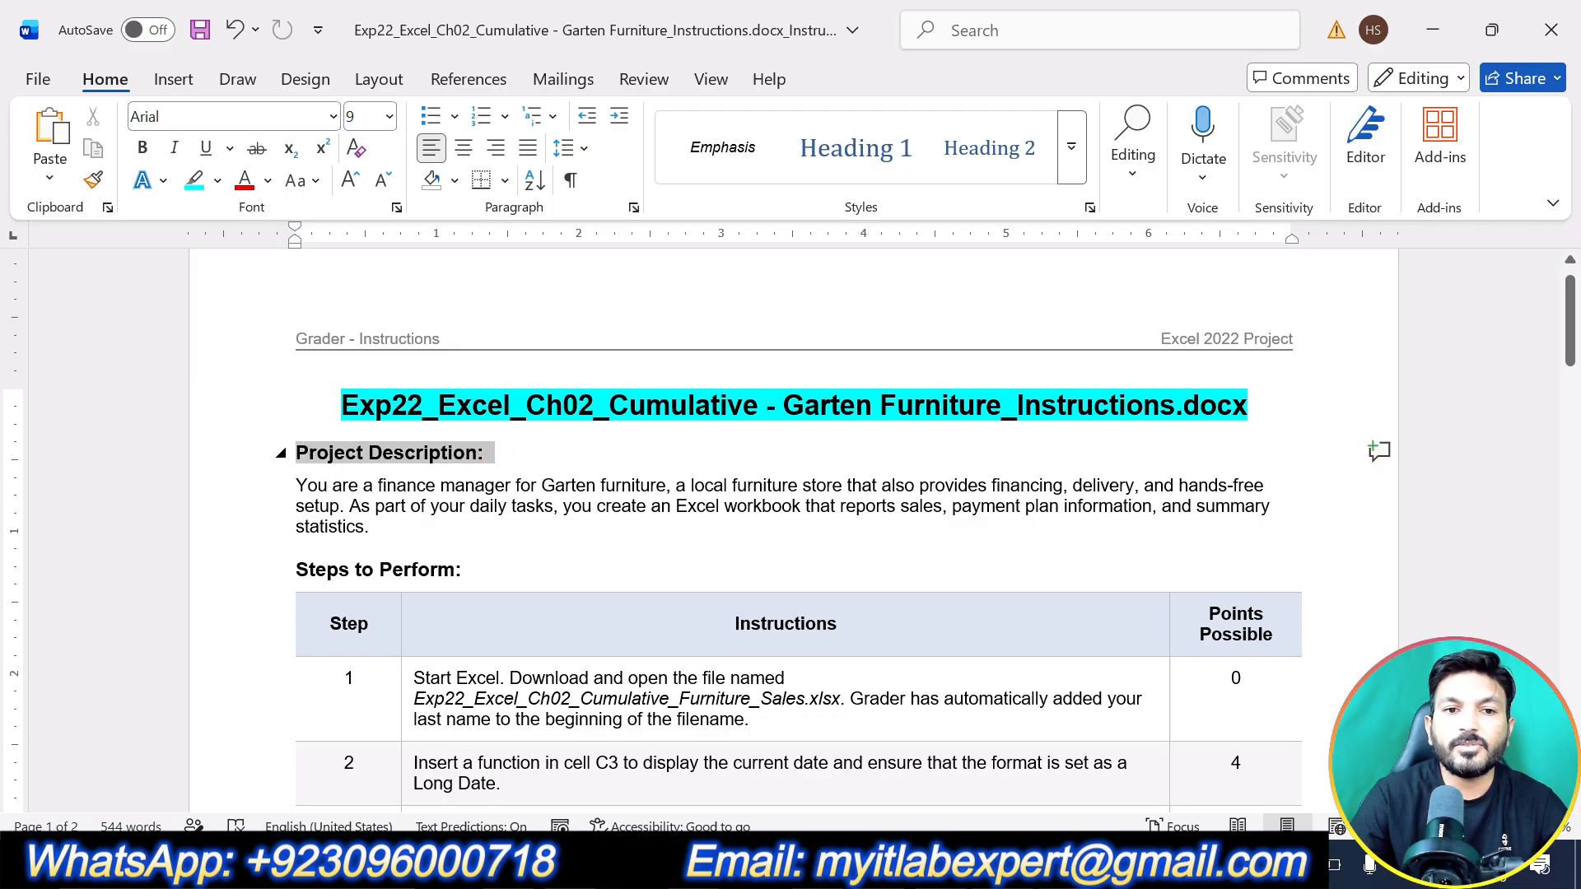
left_click(416, 406)
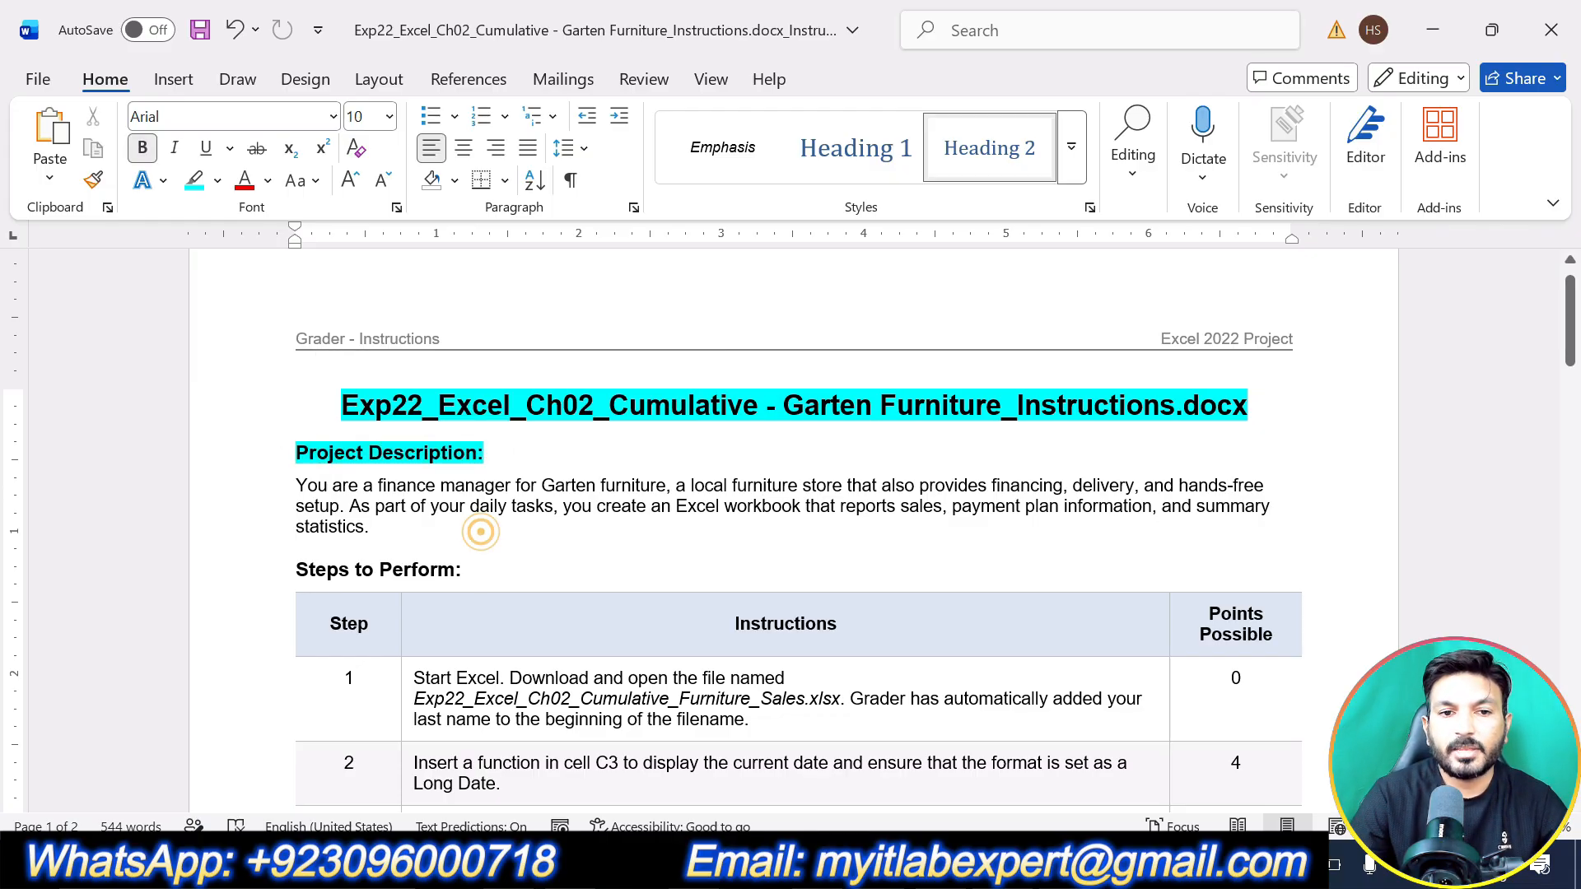
triple_click(381, 514)
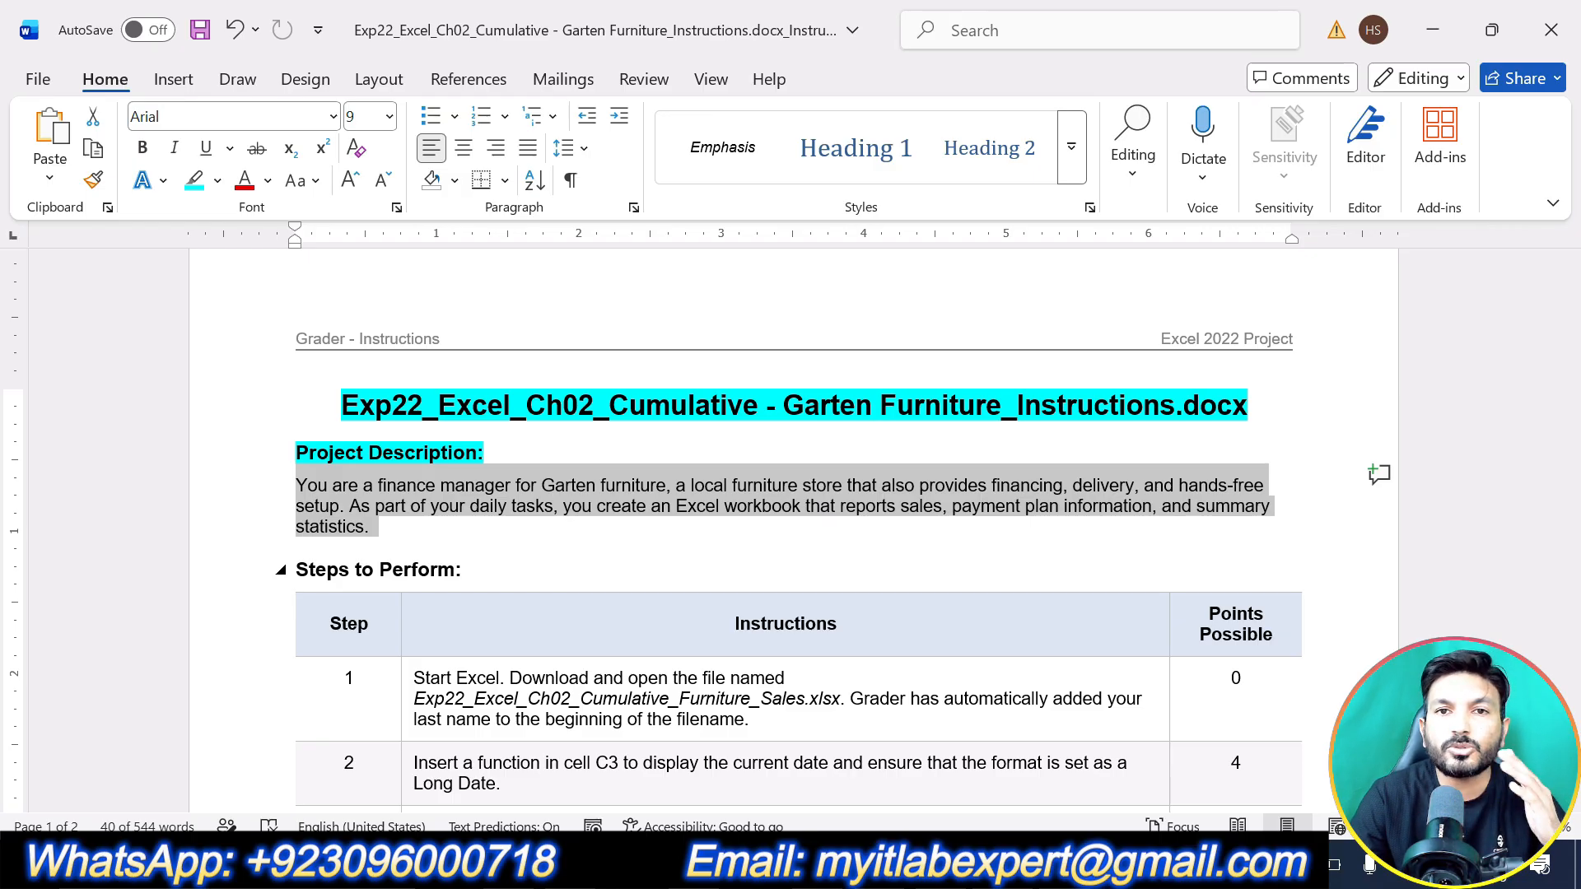
left_click(1075, 568)
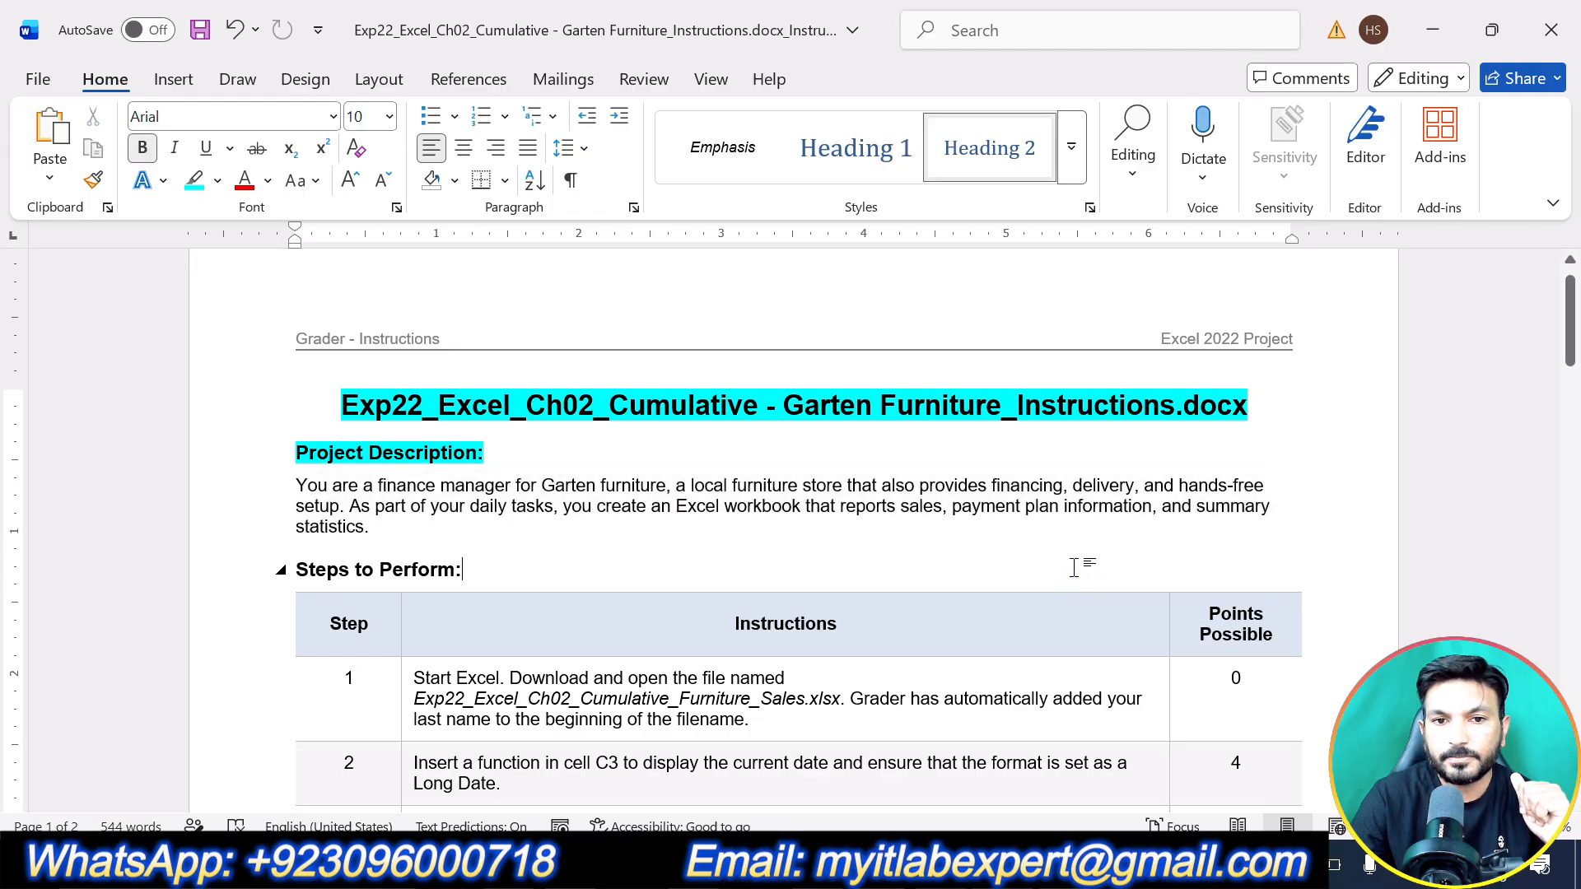
left_click_drag(466, 568, 295, 570)
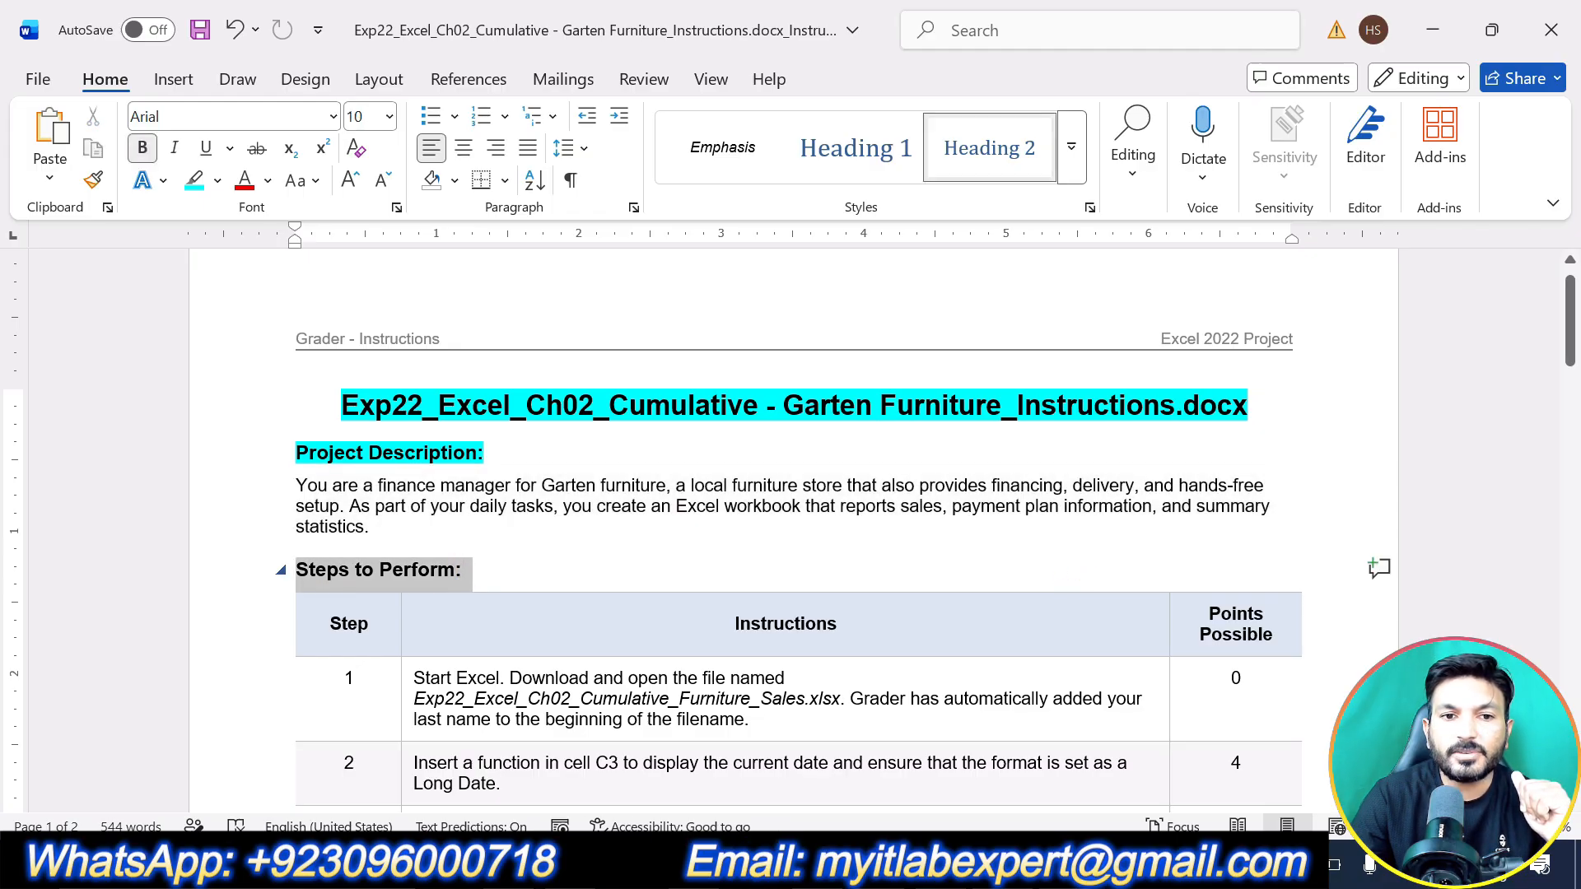
left_click(372, 517)
left_click(861, 561)
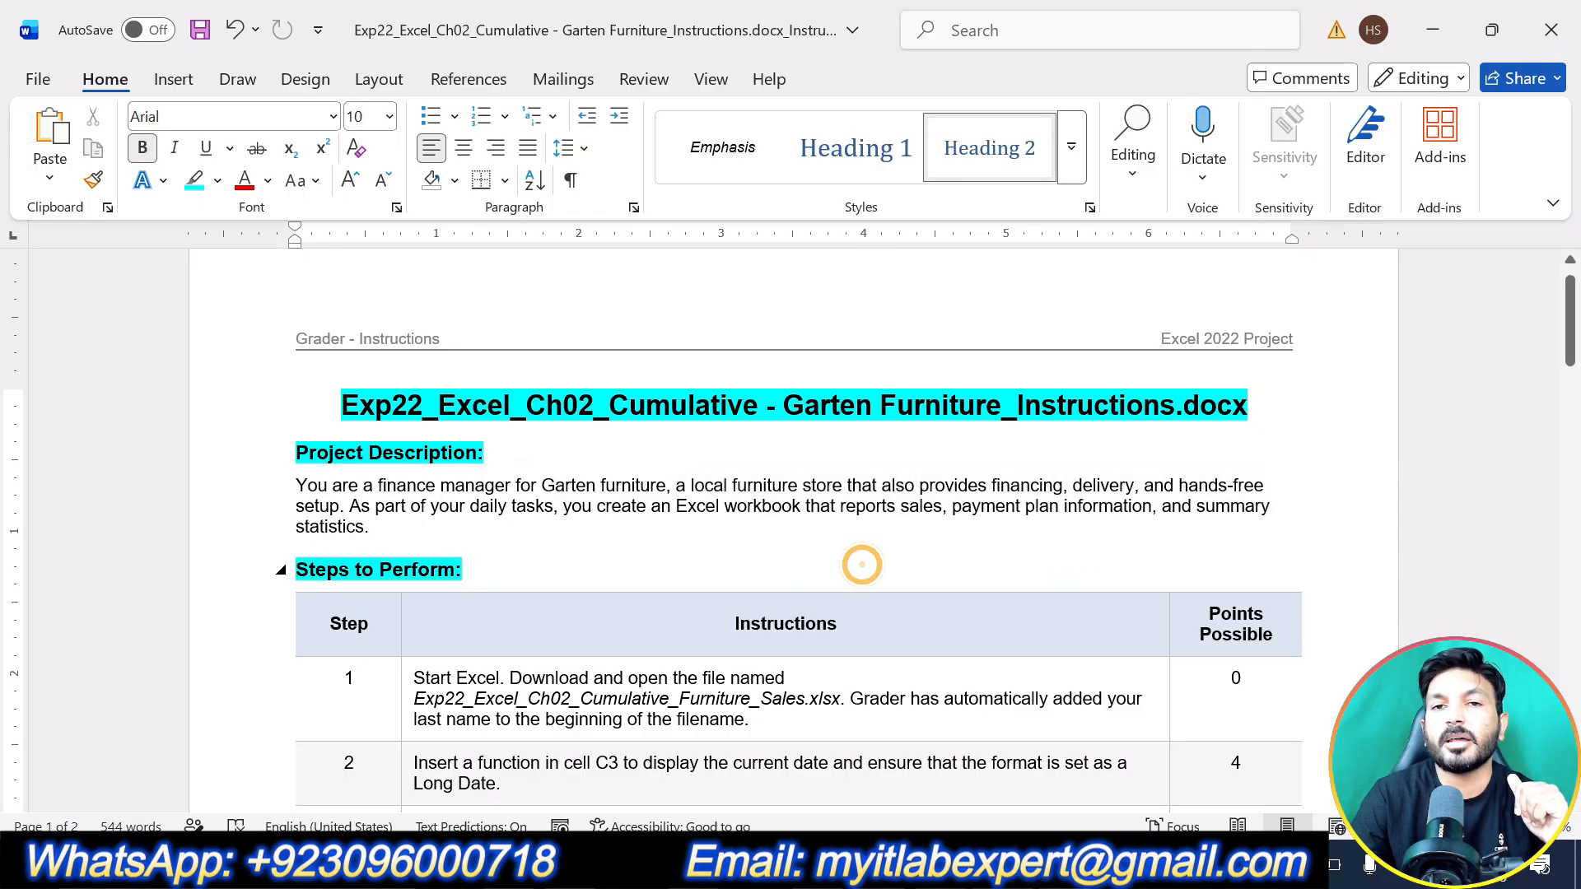
- Highlight the step 1 instruction in yellow and switch to the furniture sales workbook in Excel
scroll(860, 561, "down", 20)
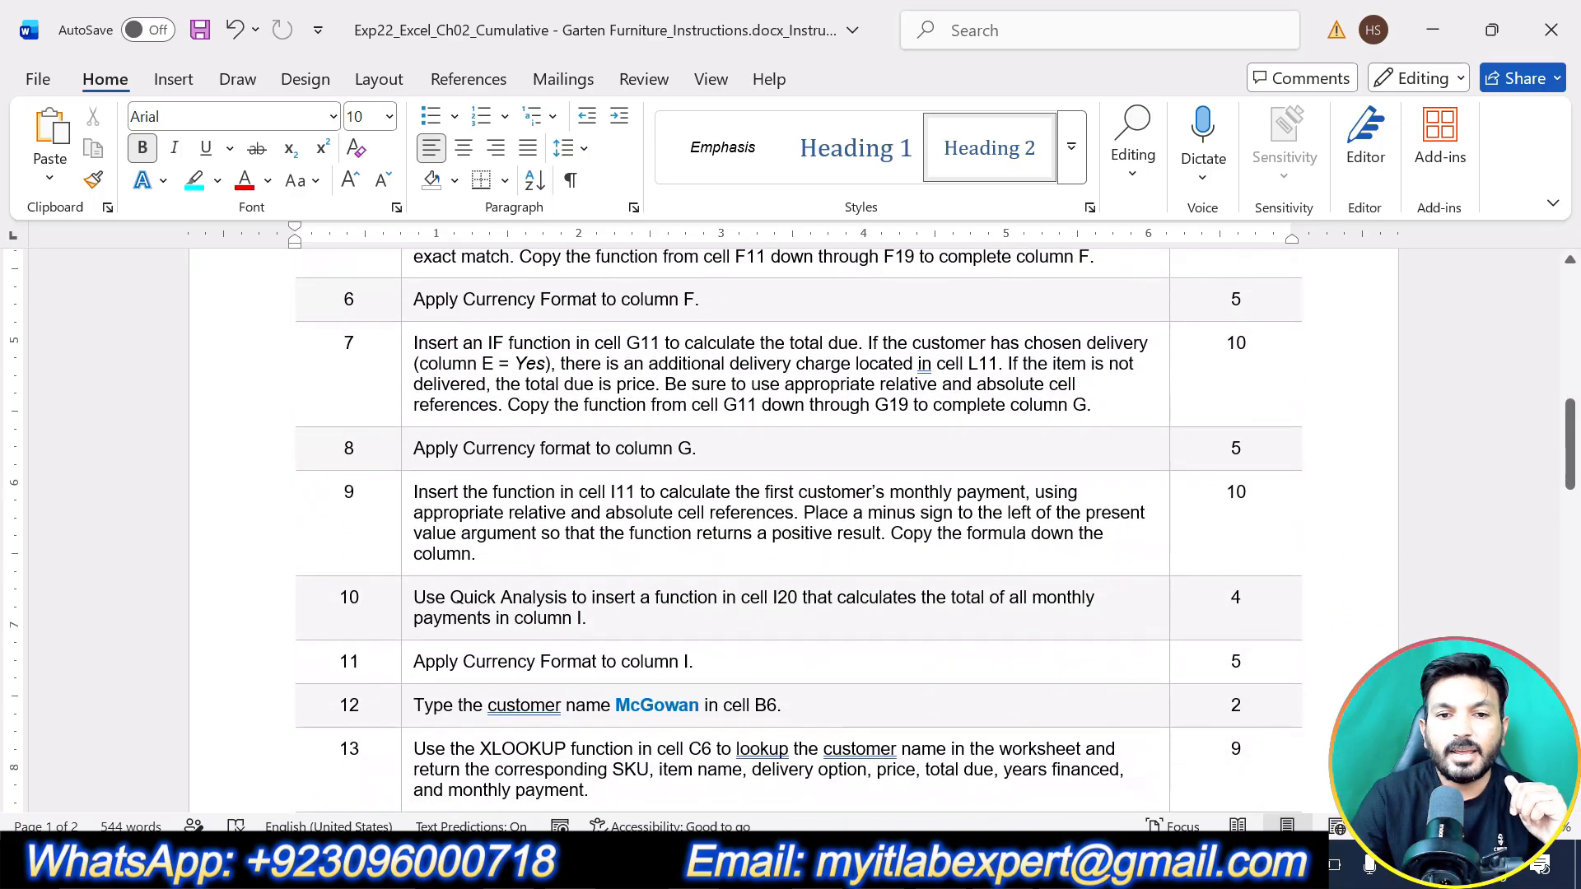
scroll(857, 581, "up", 20)
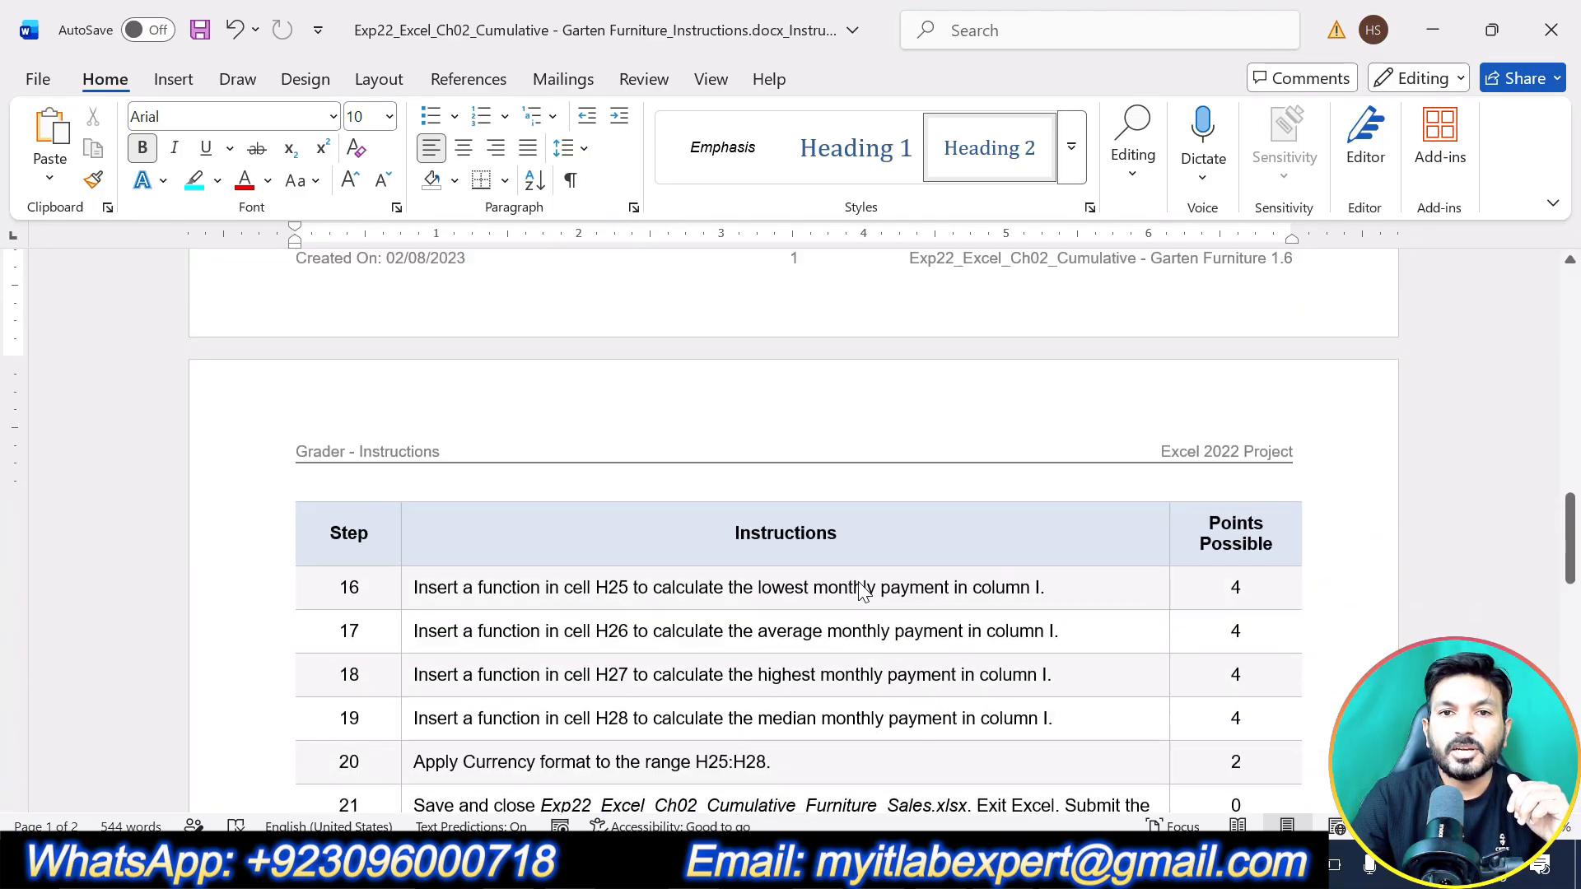
scroll(857, 581, "up", 1)
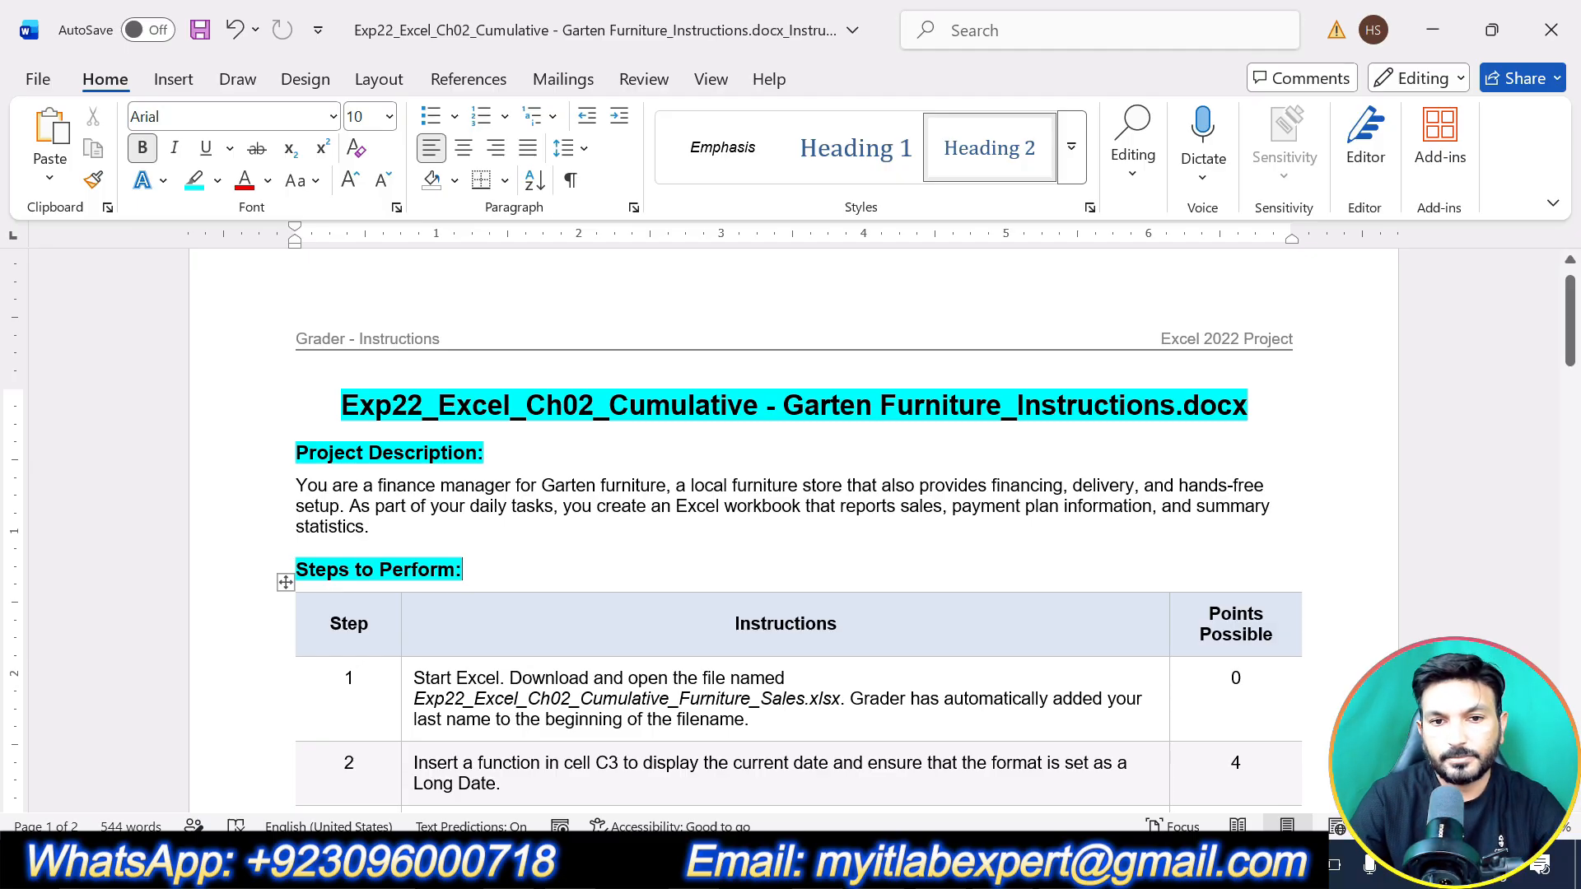
scroll(790, 535, "down", 1)
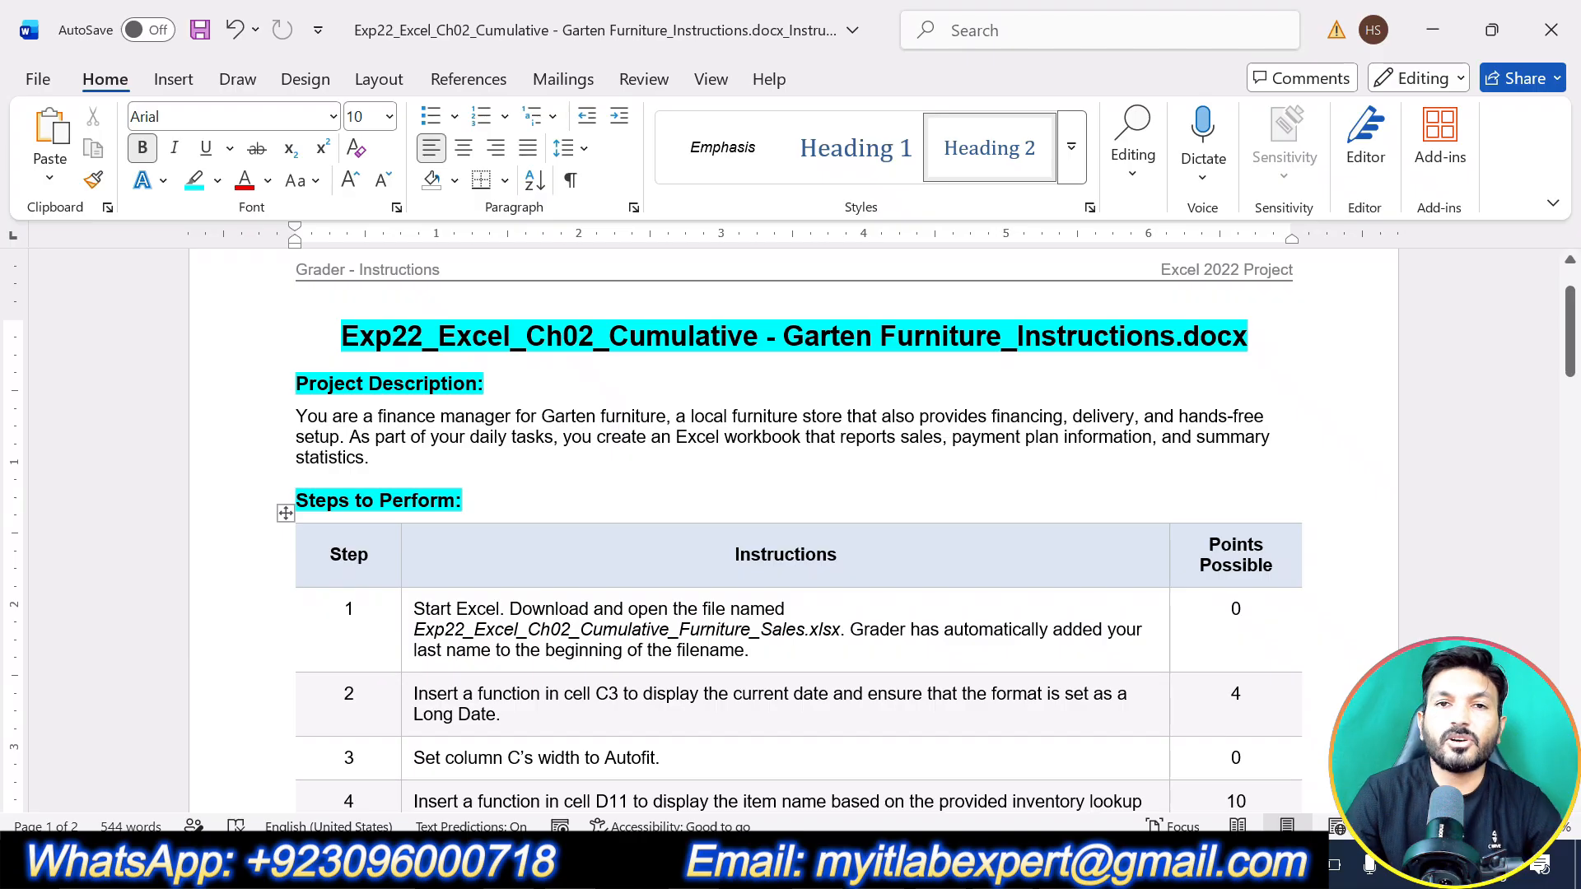
left_click_drag(751, 651, 413, 609)
left_click(572, 645)
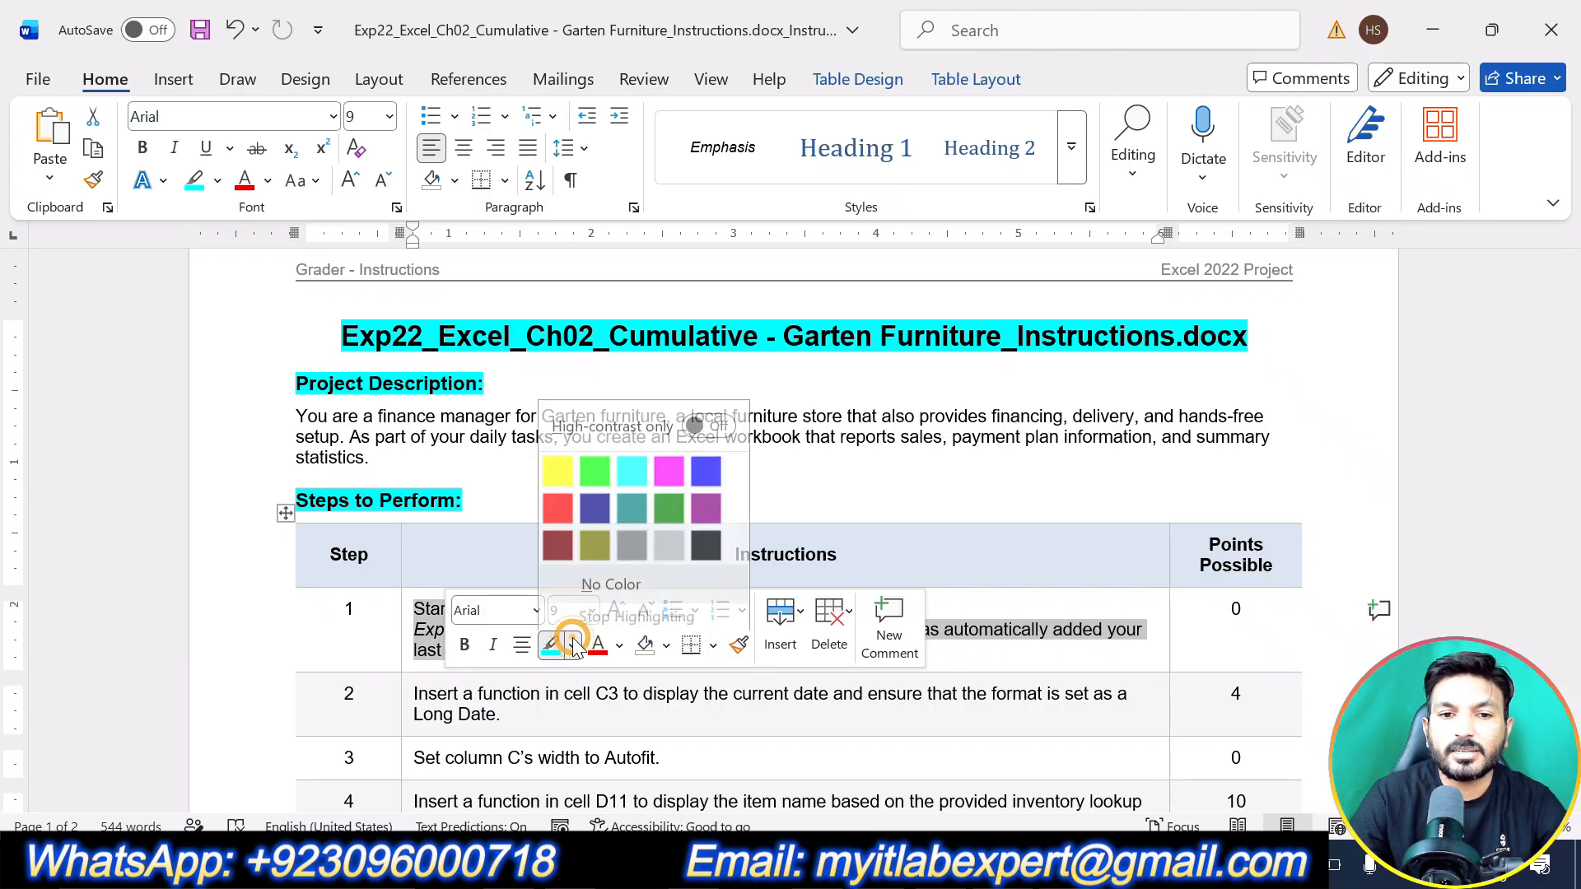
left_click(559, 460)
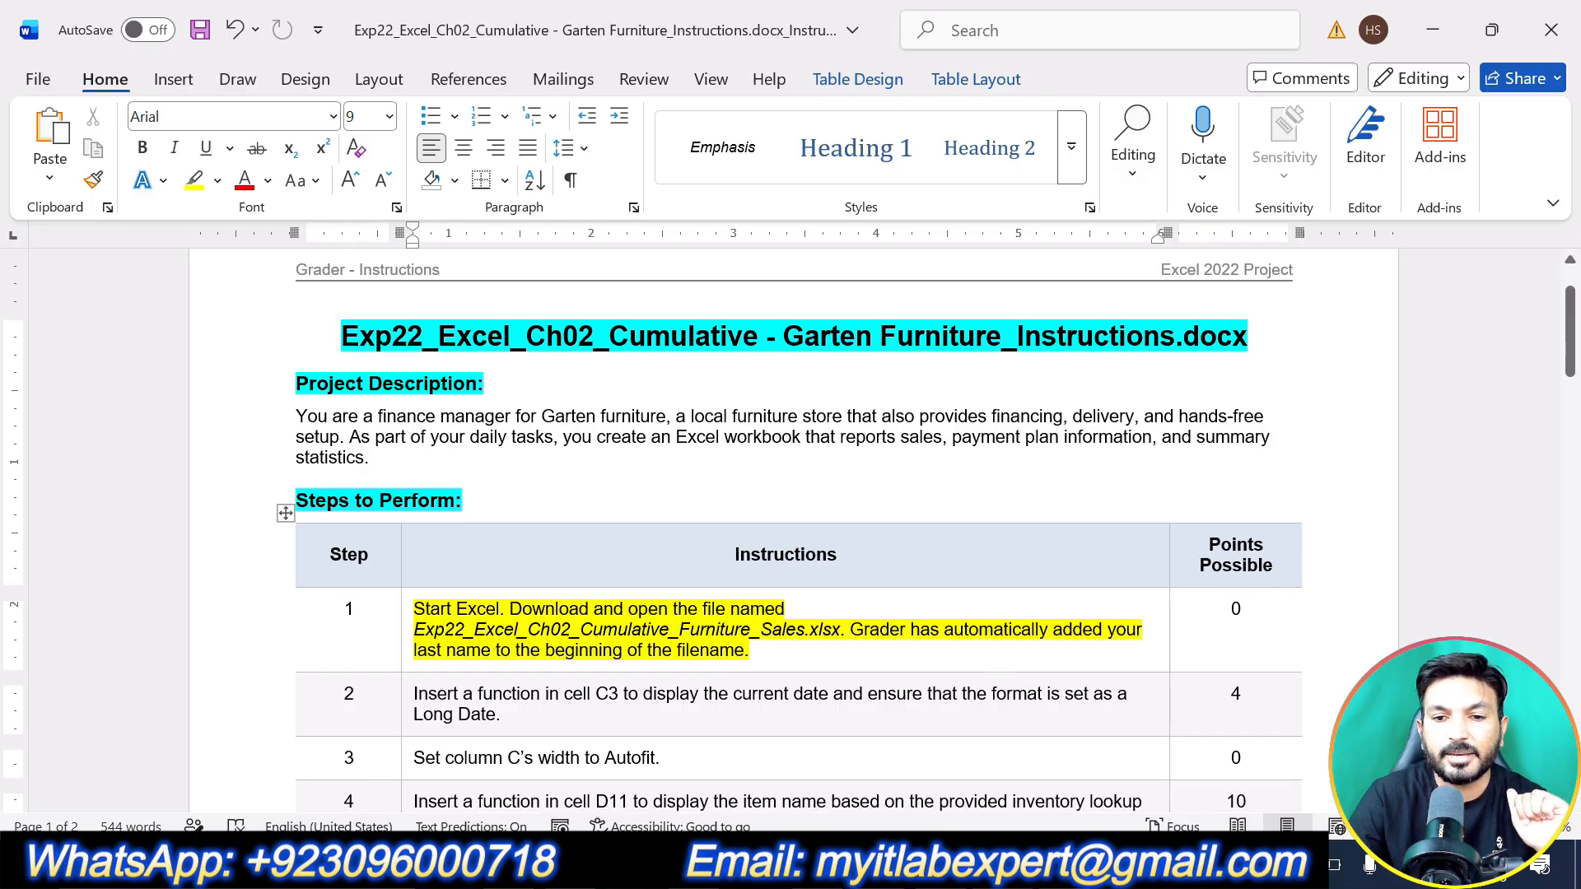
left_click(955, 862)
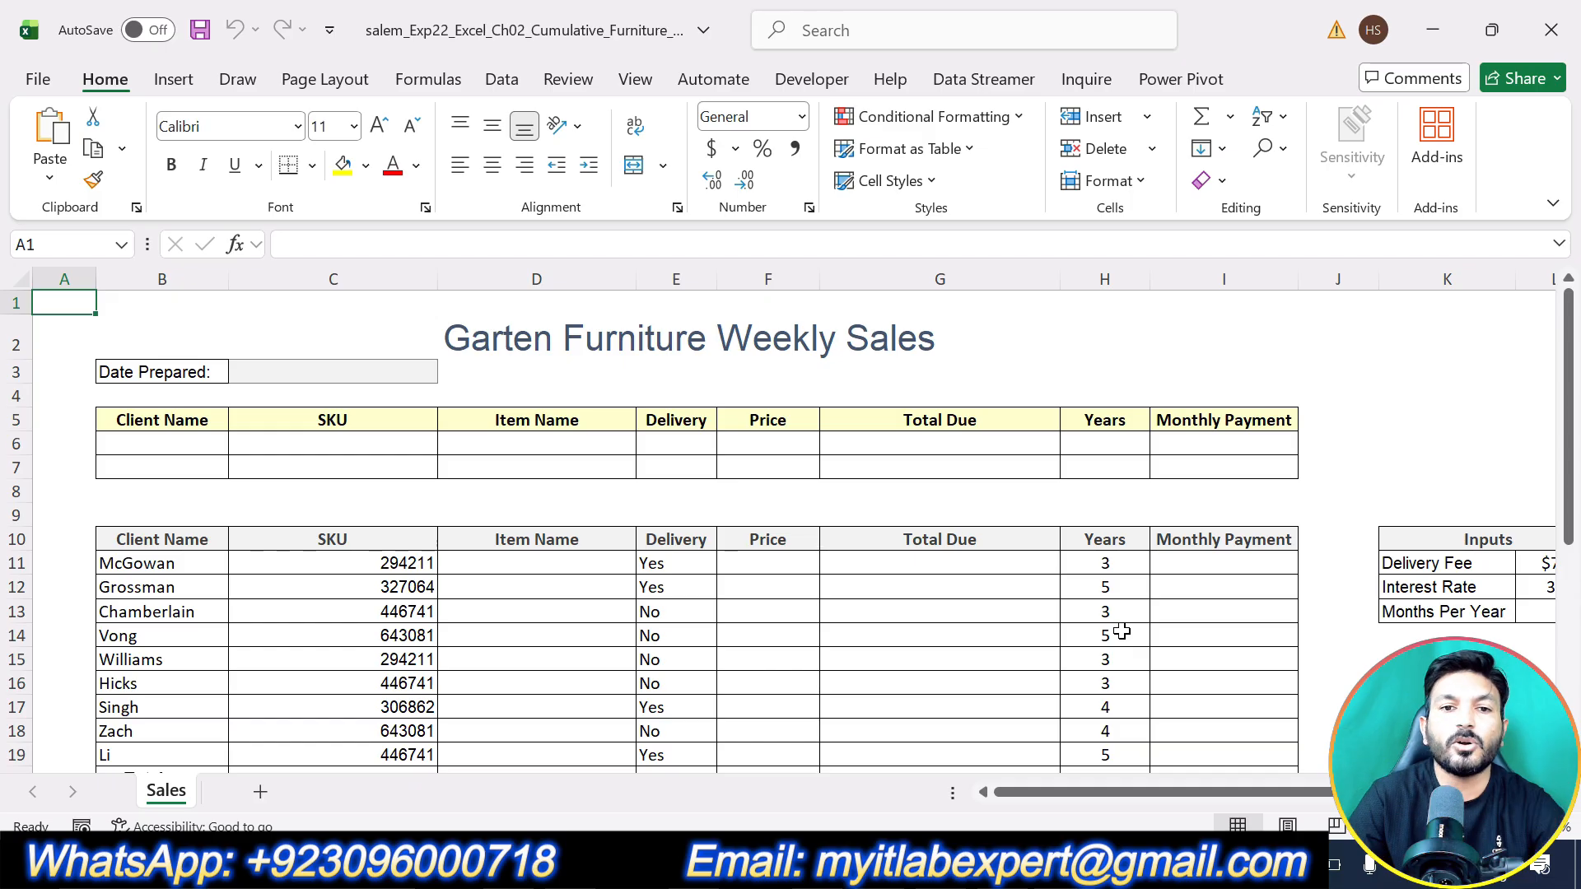
- Switch back to the Word instructions, undo the step 1 highlight and highlight the step 2 instruction in yellow
key("alt+Tab")
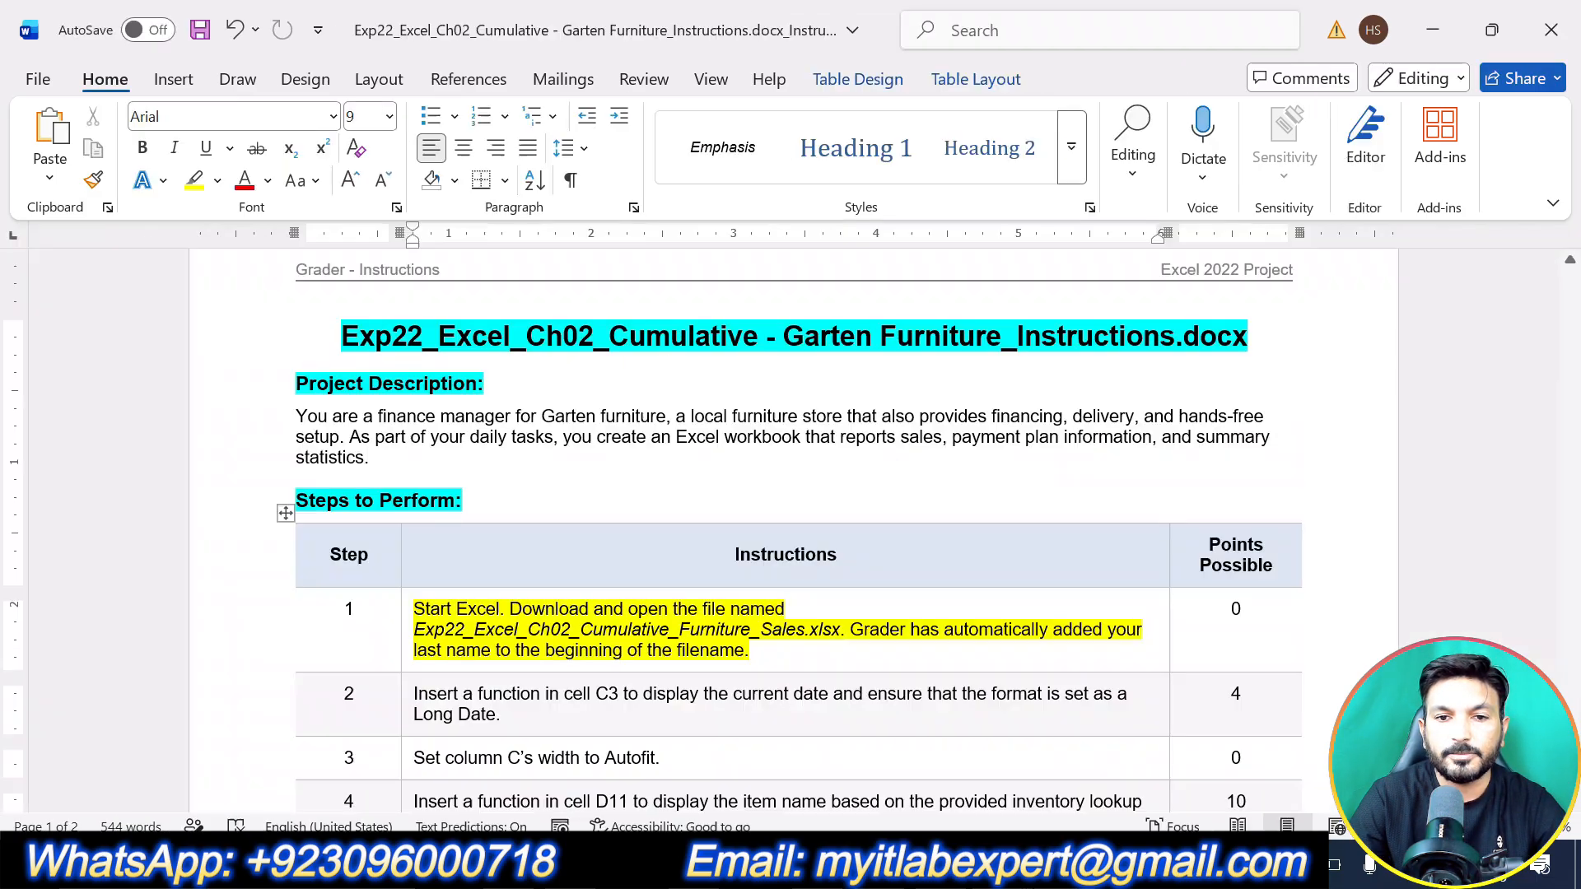
key("ctrl+z")
triple_click(928, 656)
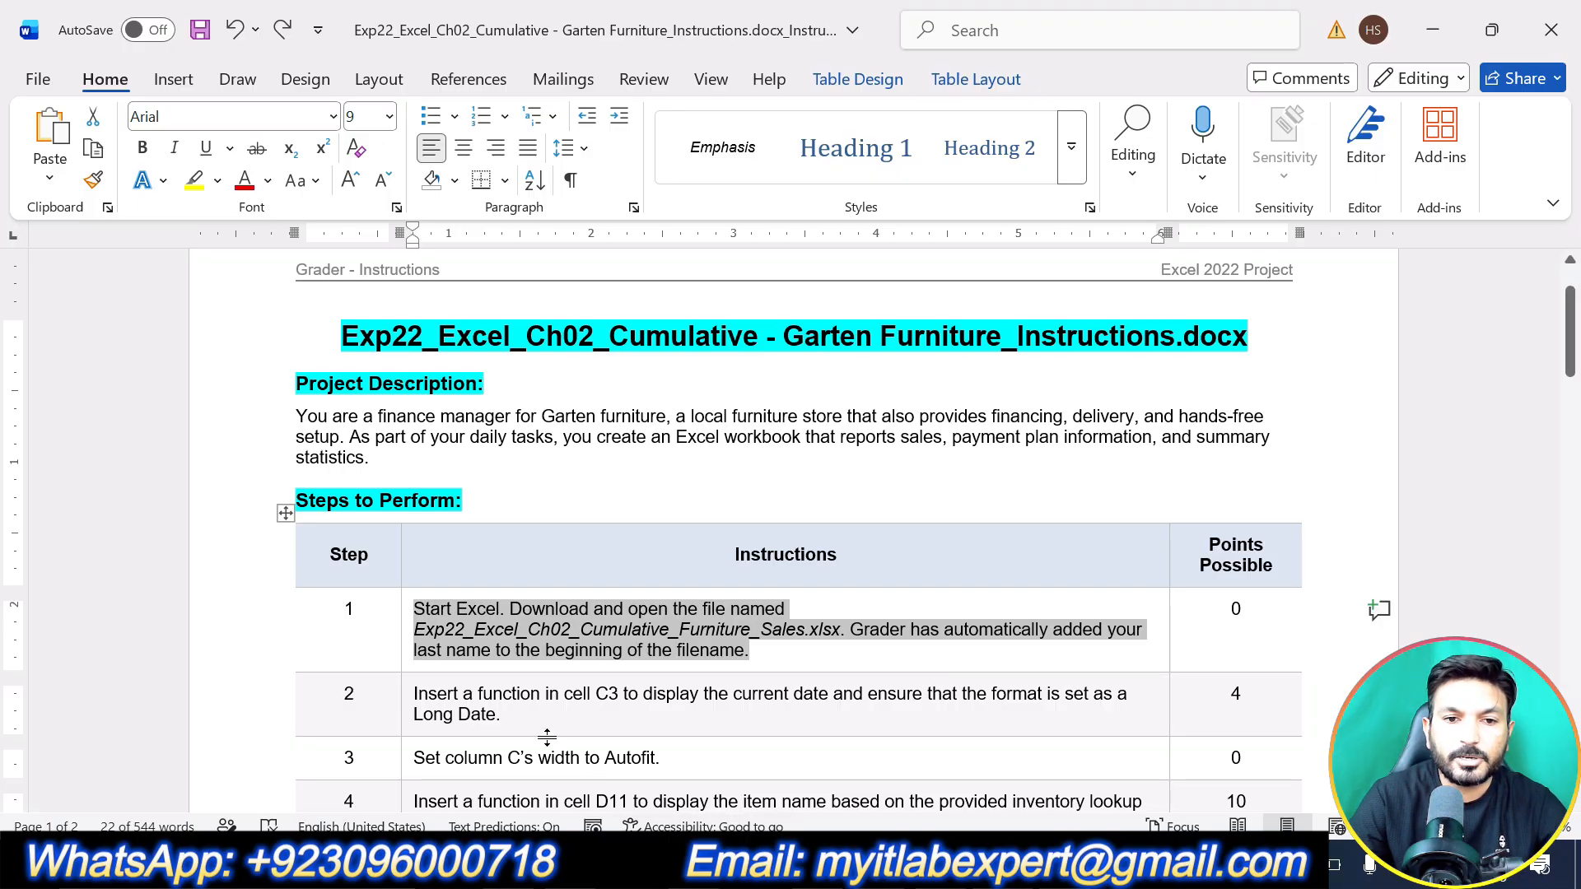
left_click(532, 716)
triple_click(531, 716)
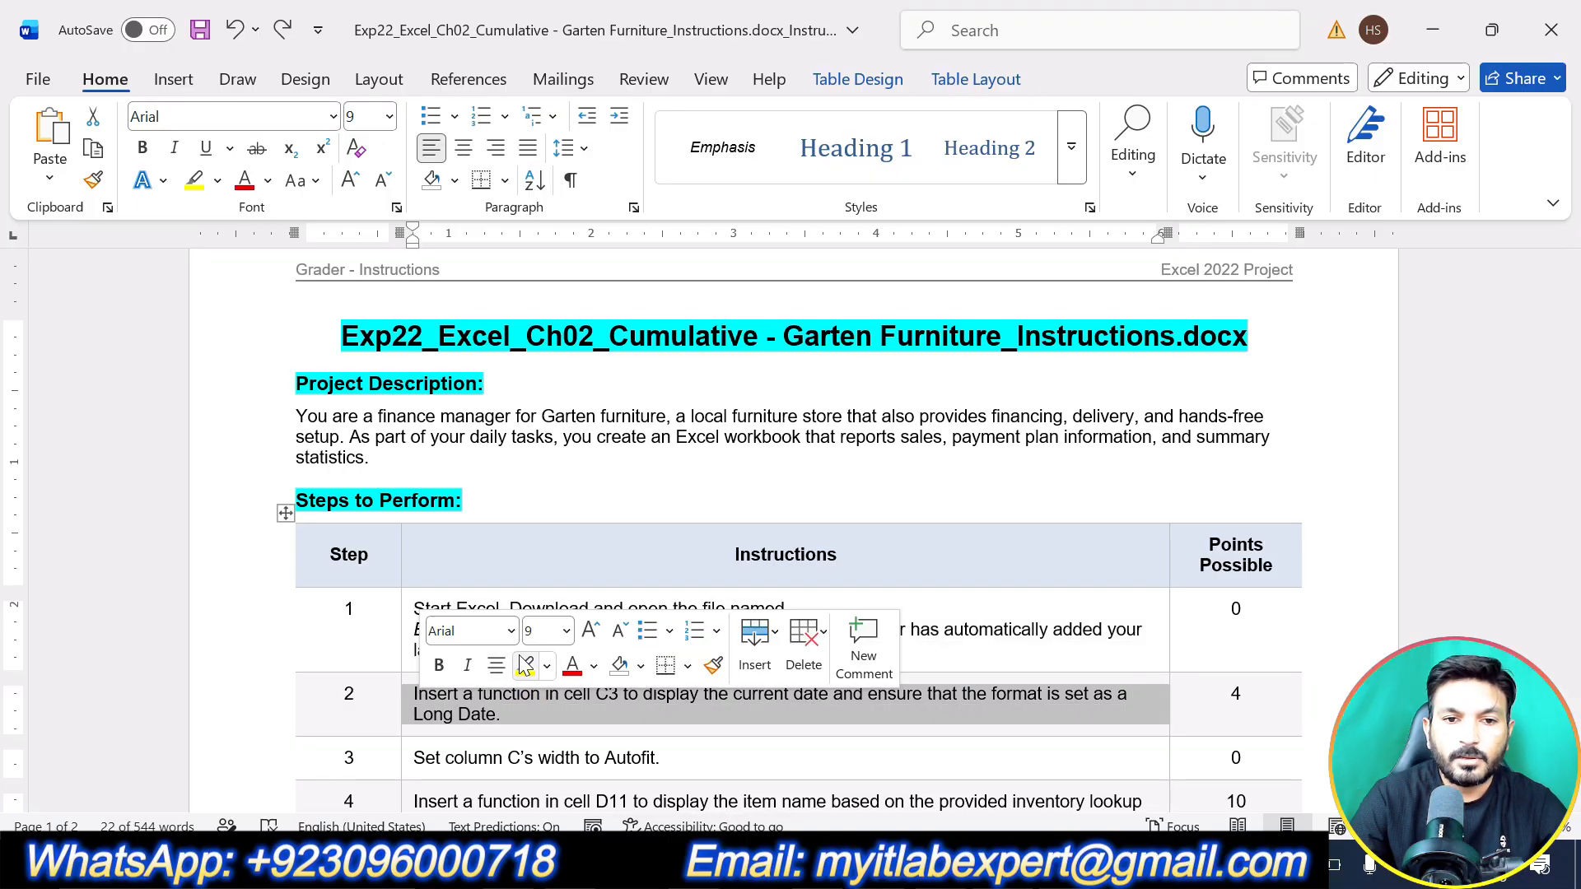
left_click(525, 665)
left_click(601, 723)
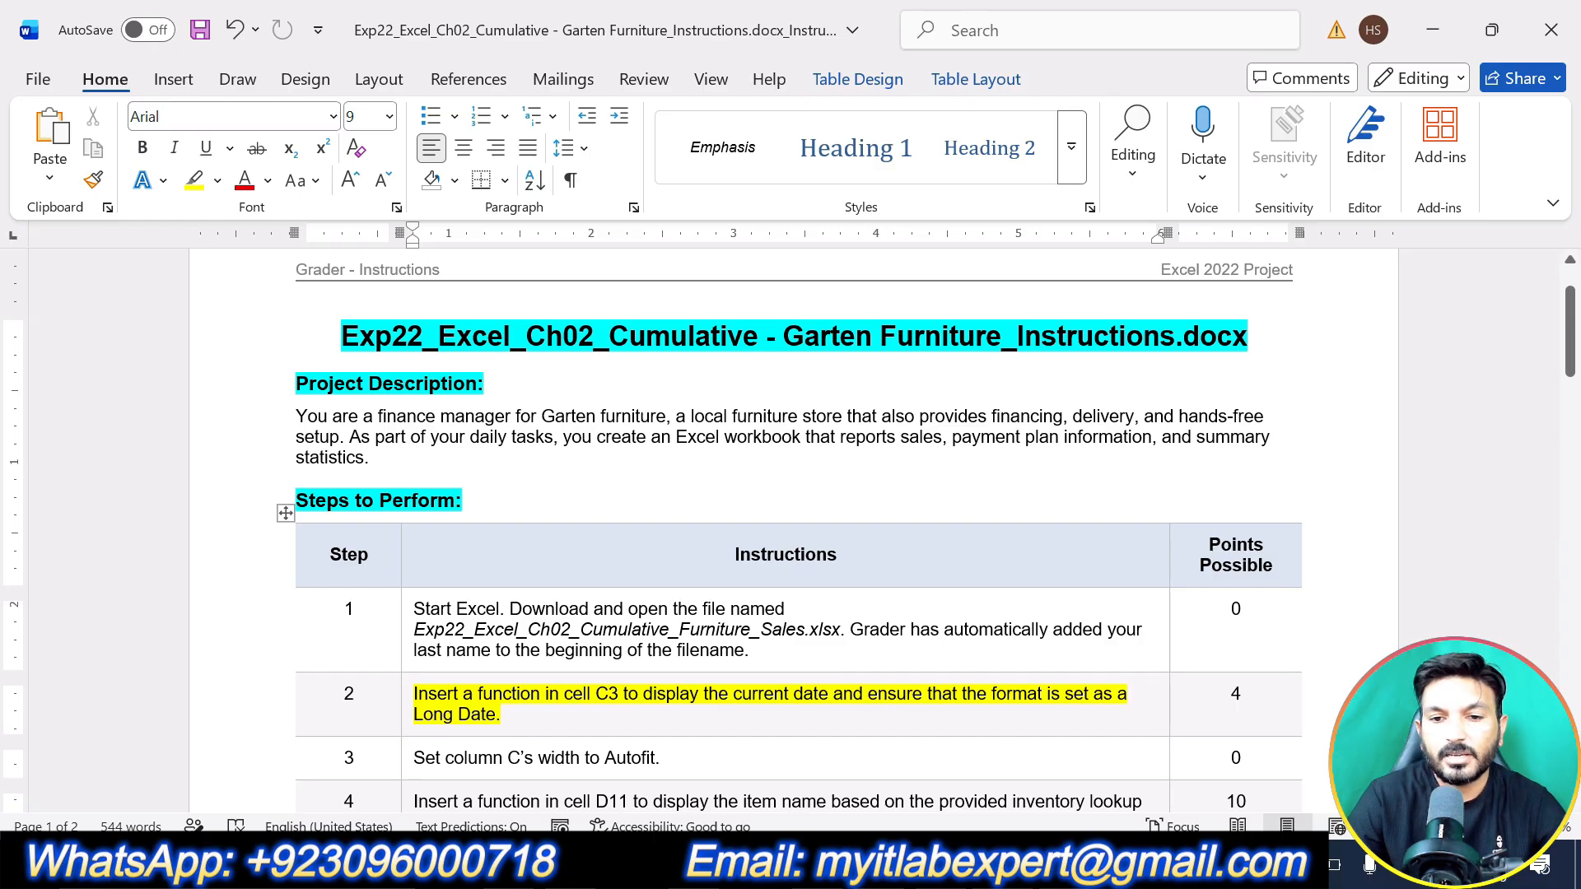
- Switch to the Excel workbook and enter the function =TODAY() in cell C3 beside "Date Prepared:"
left_click(823, 861)
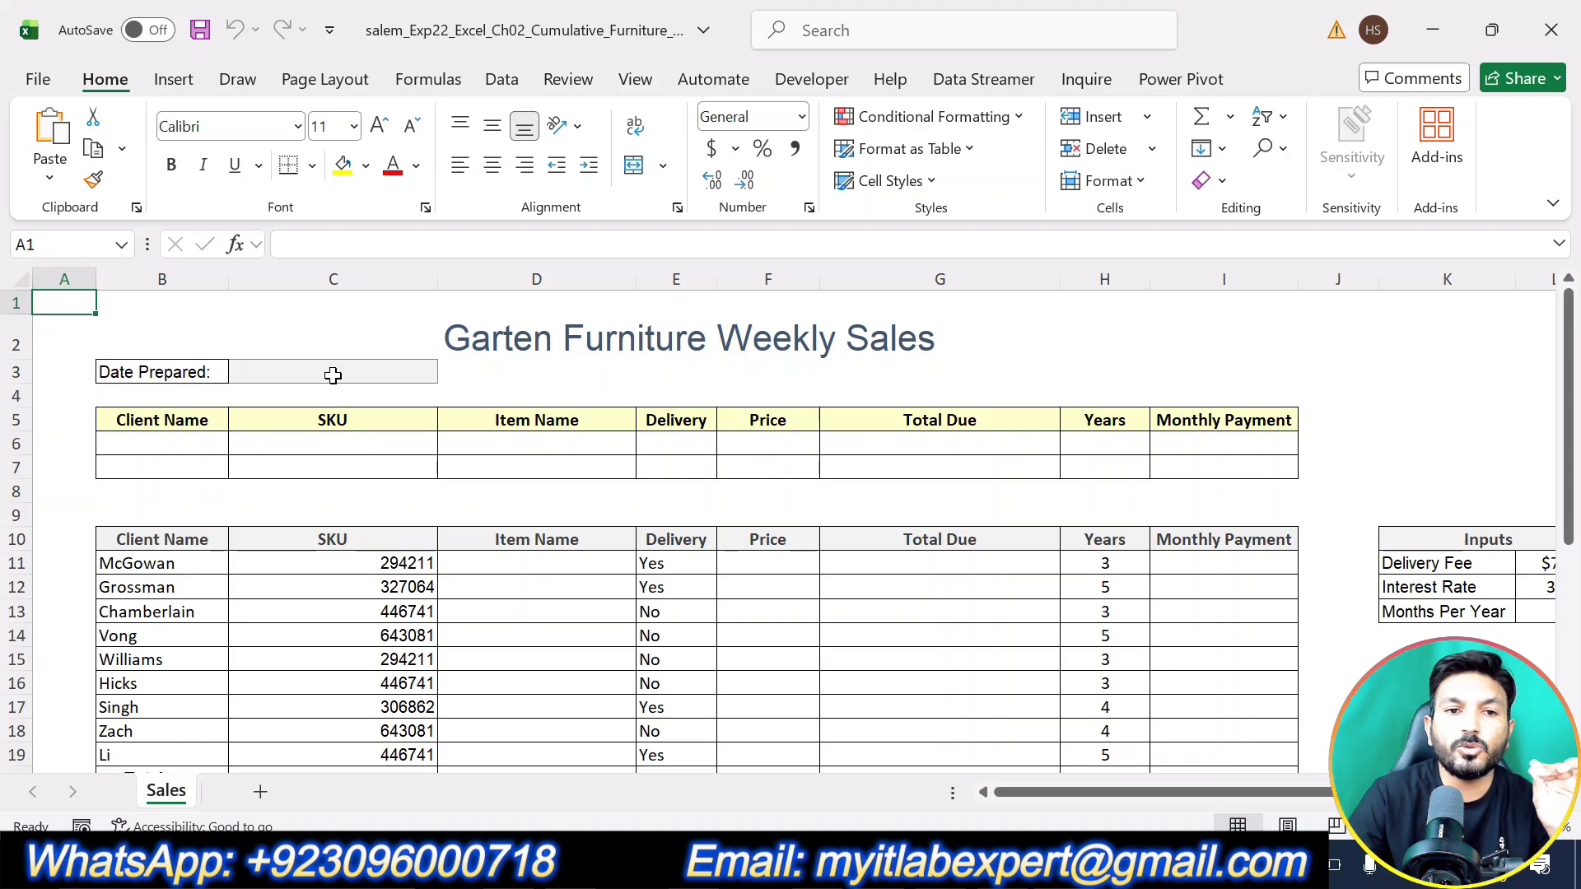
left_click(333, 375)
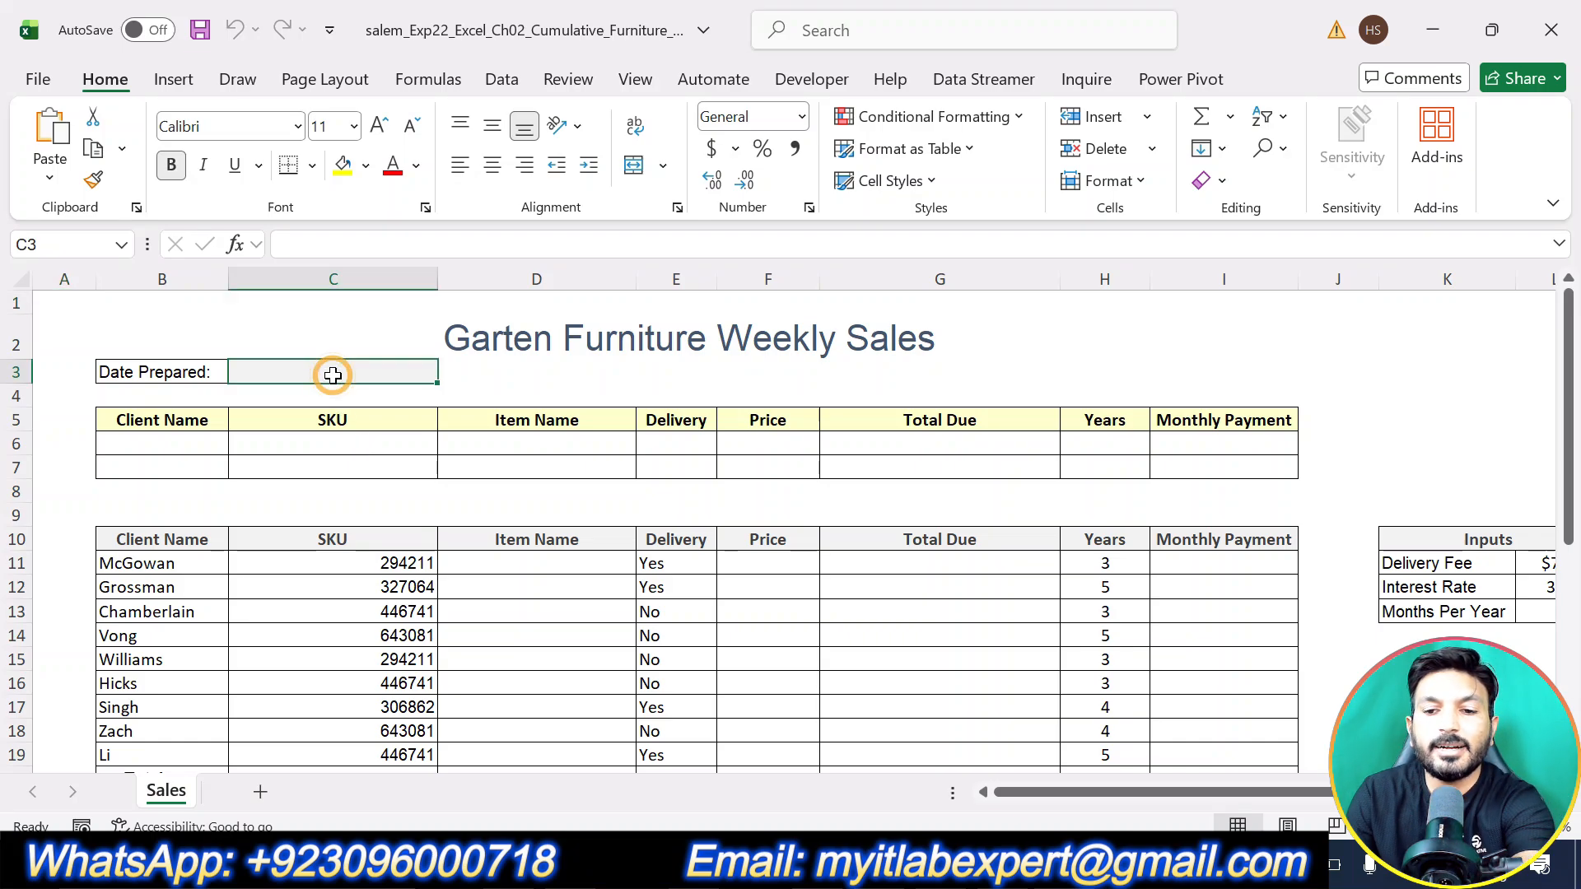
type("=")
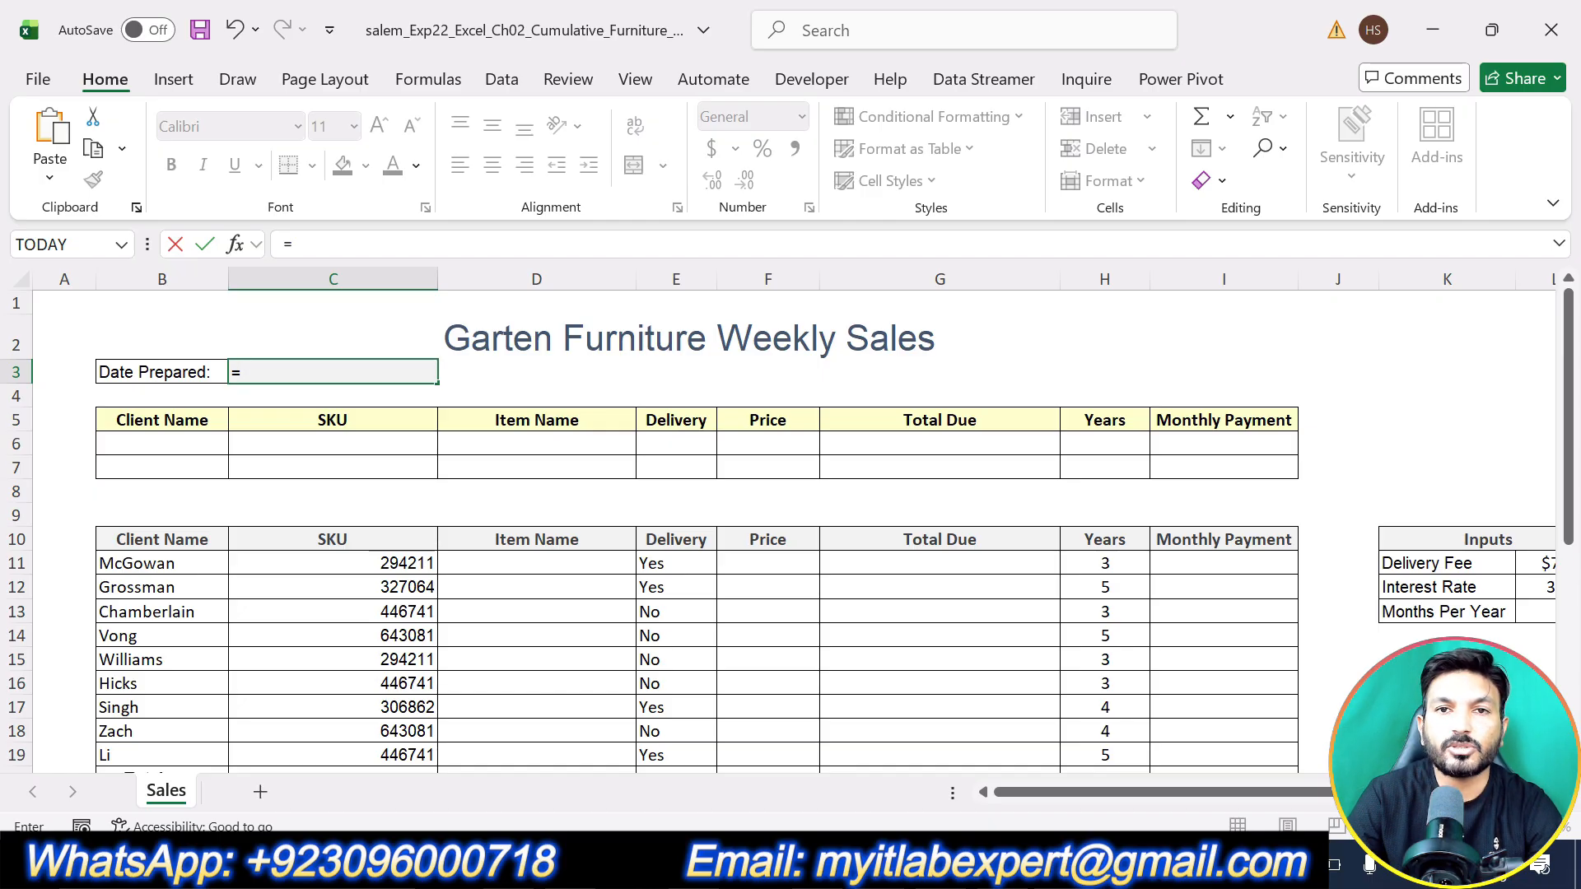
type("tod")
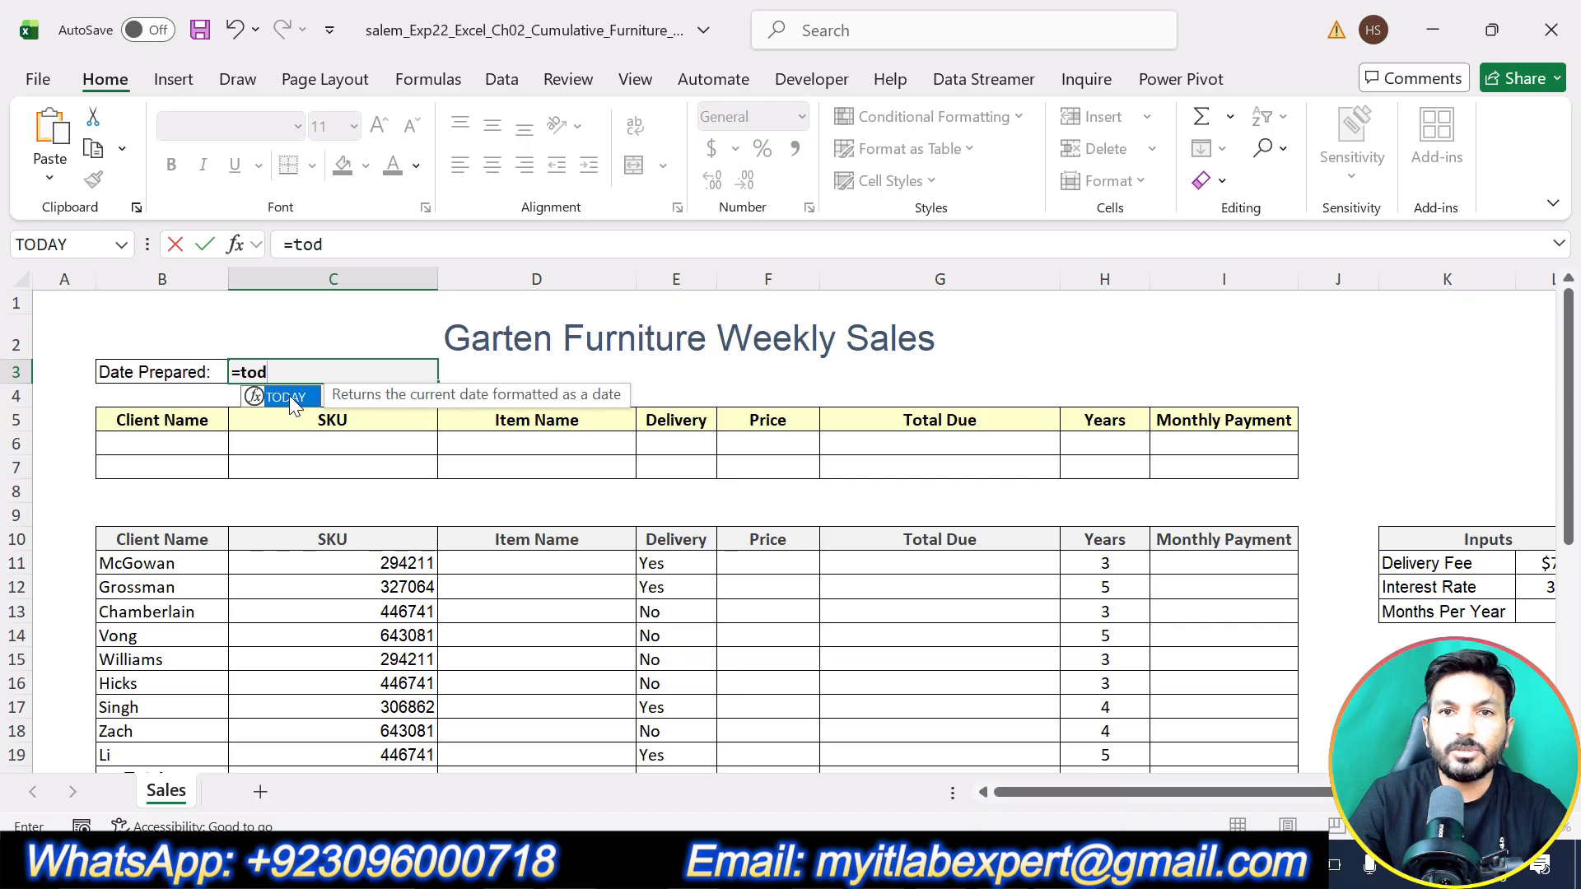
double_click(288, 398)
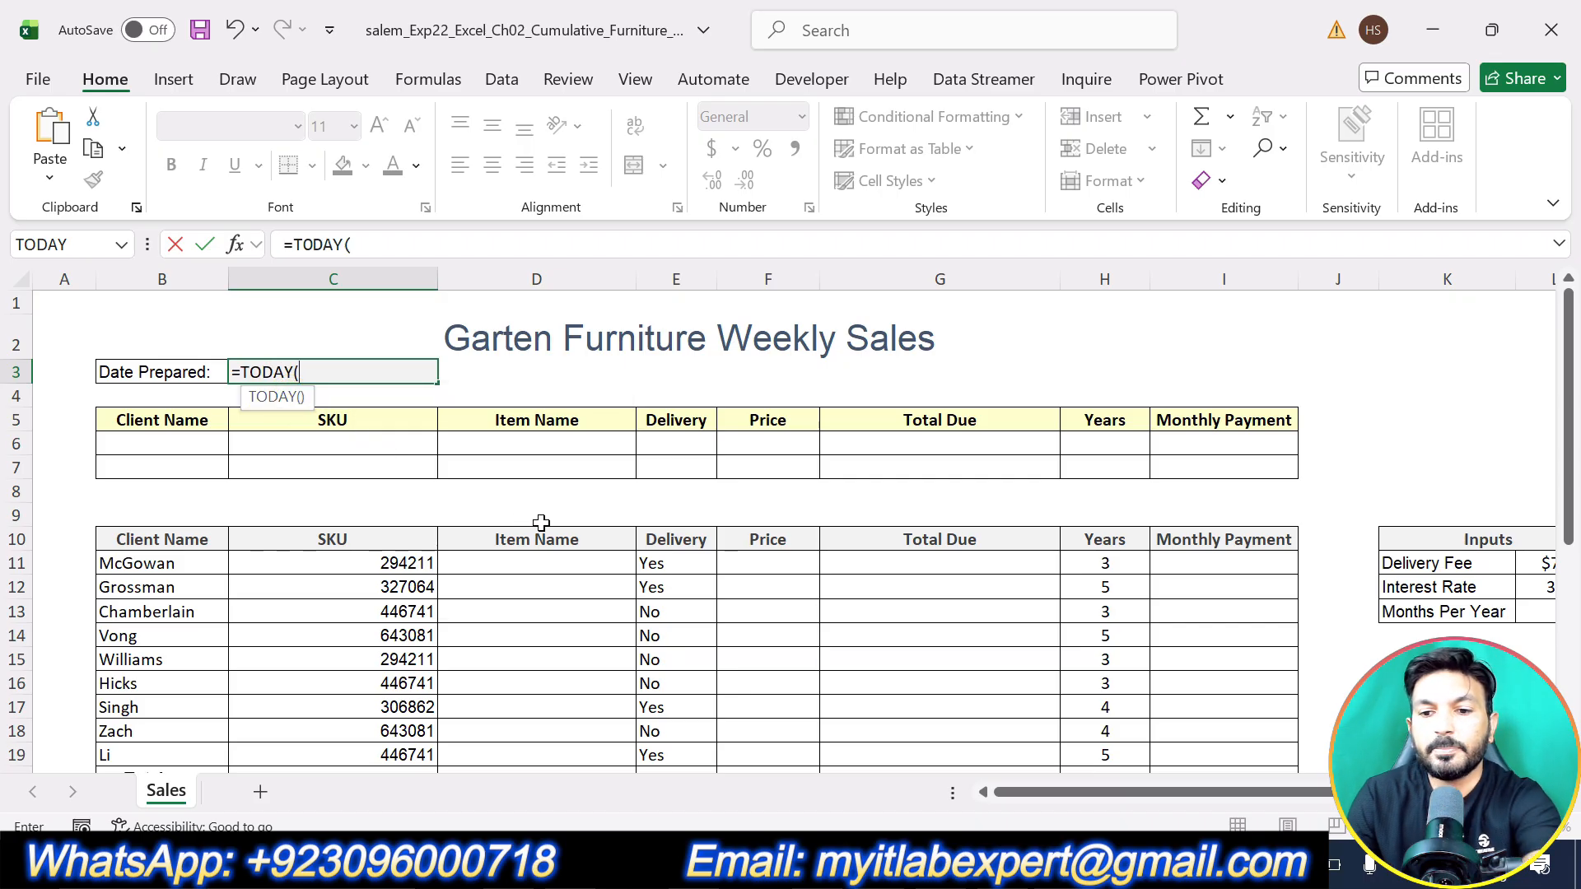
key("Return")
- Apply the Long Date number format to cell C3
left_click(409, 377)
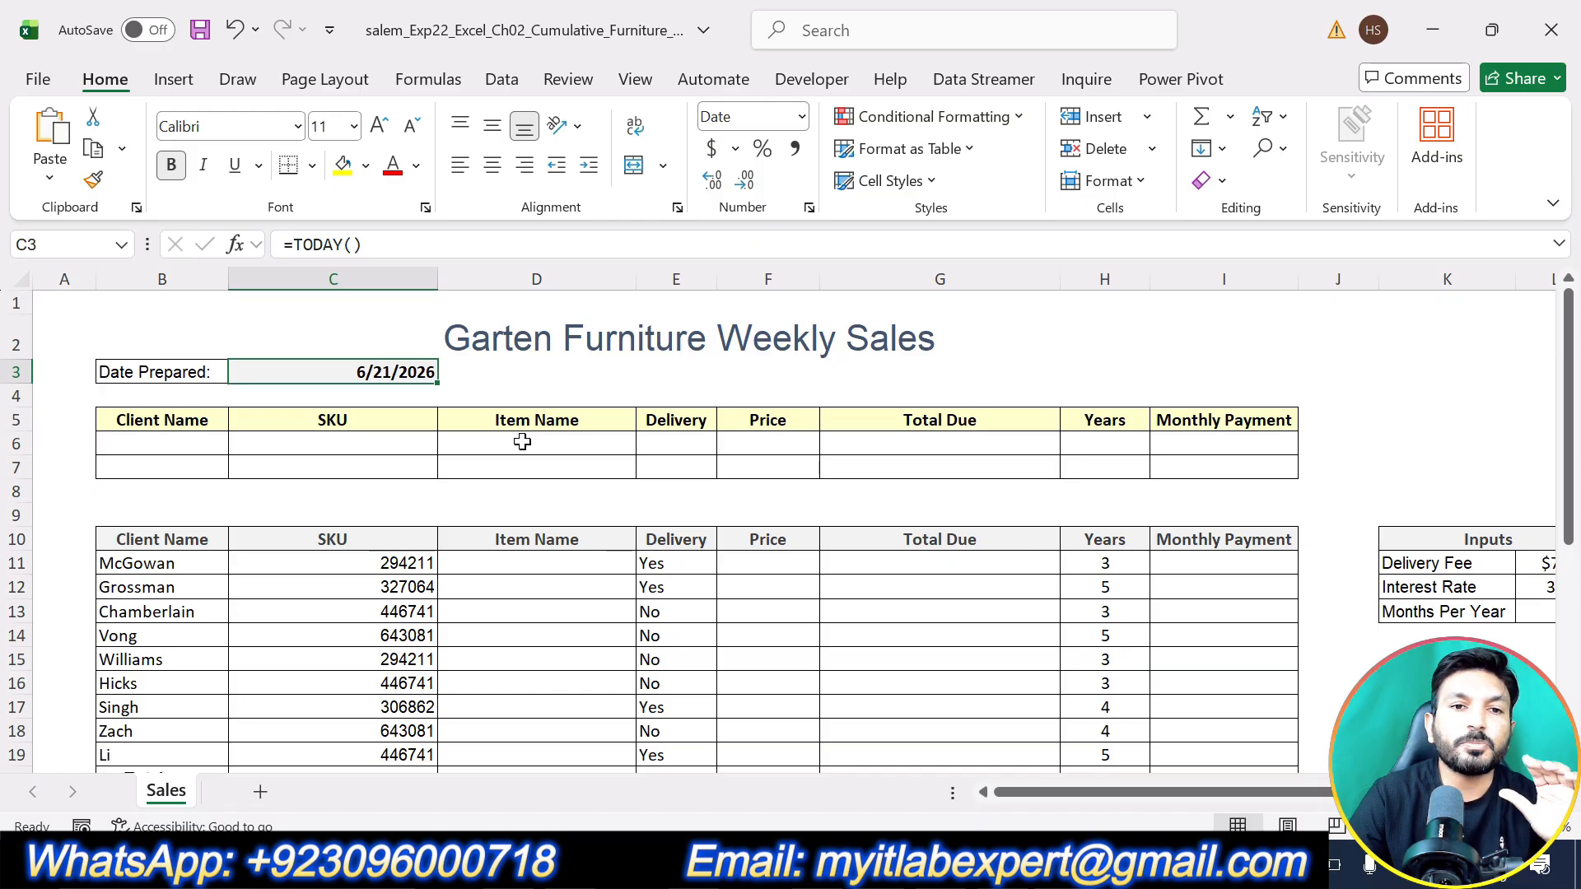
left_click(339, 377)
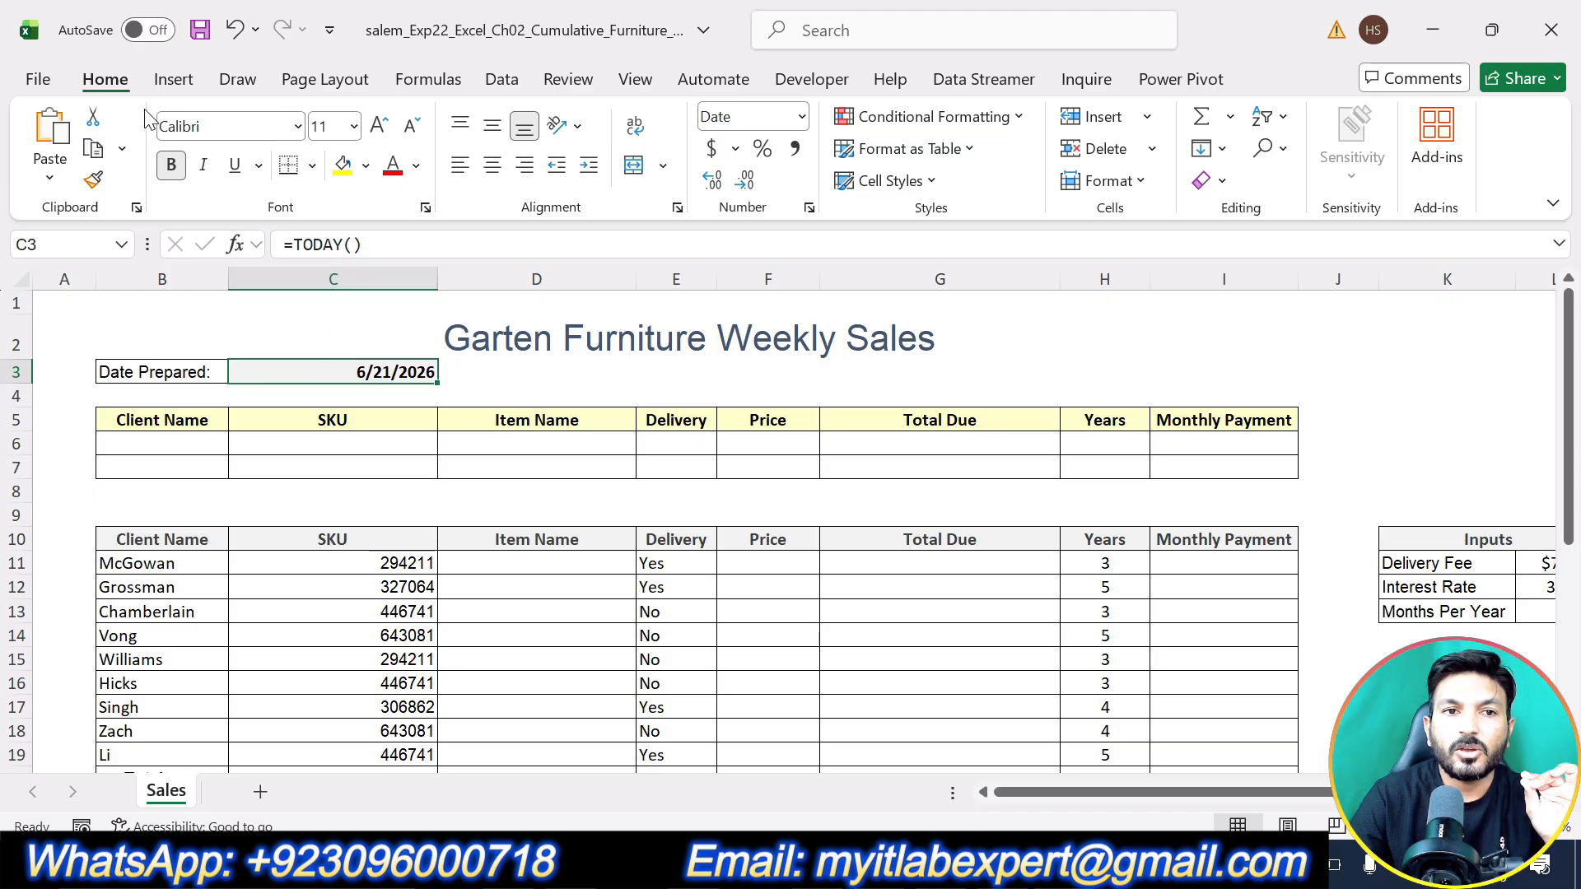
left_click(99, 81)
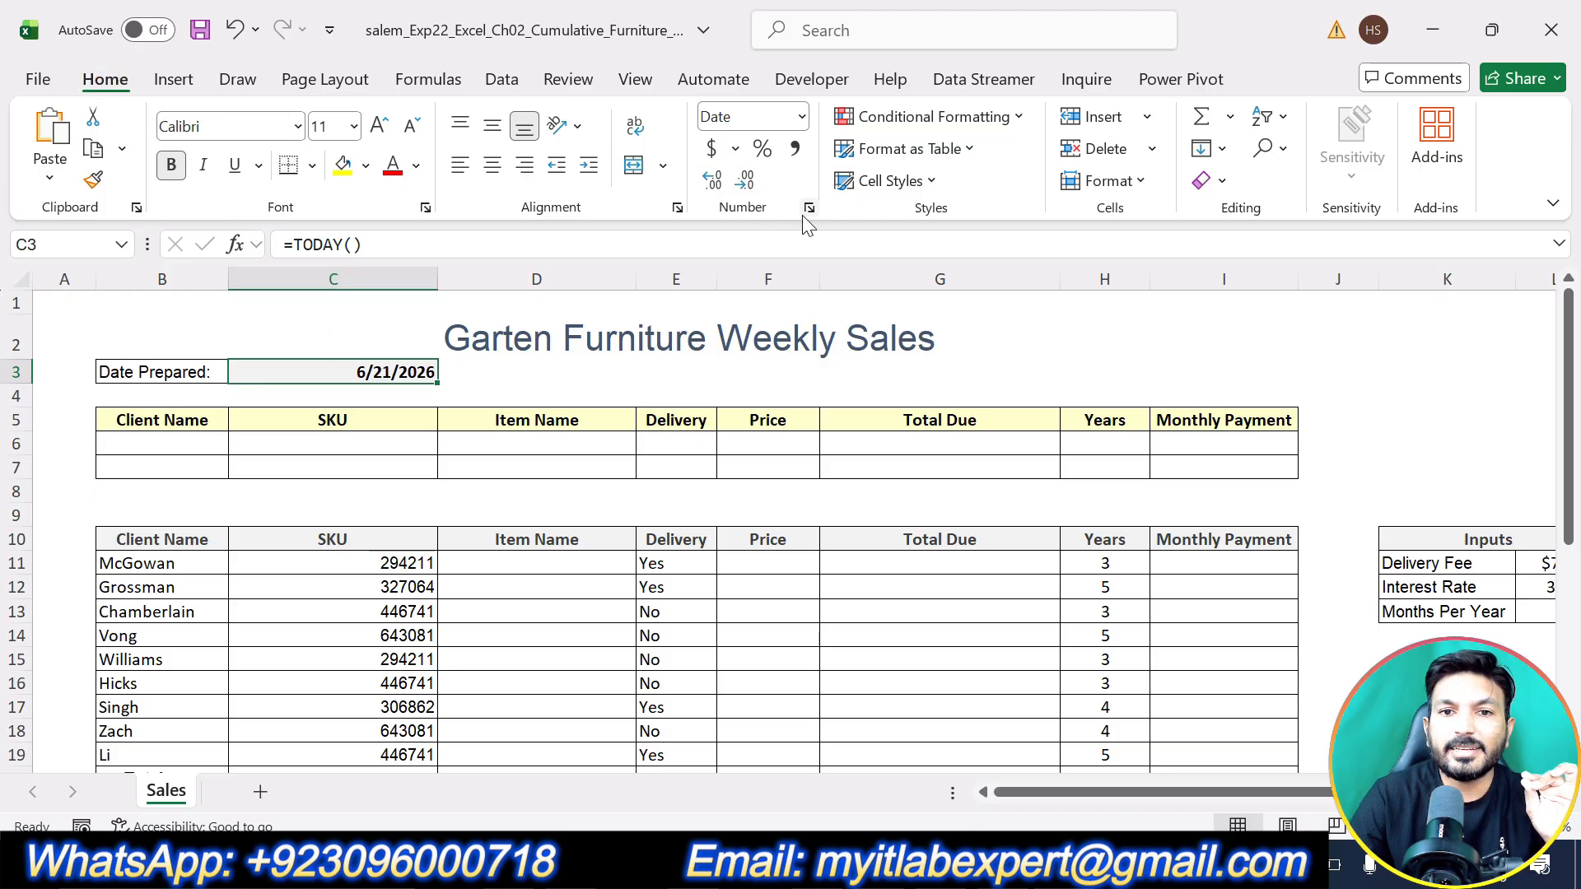
left_click(802, 116)
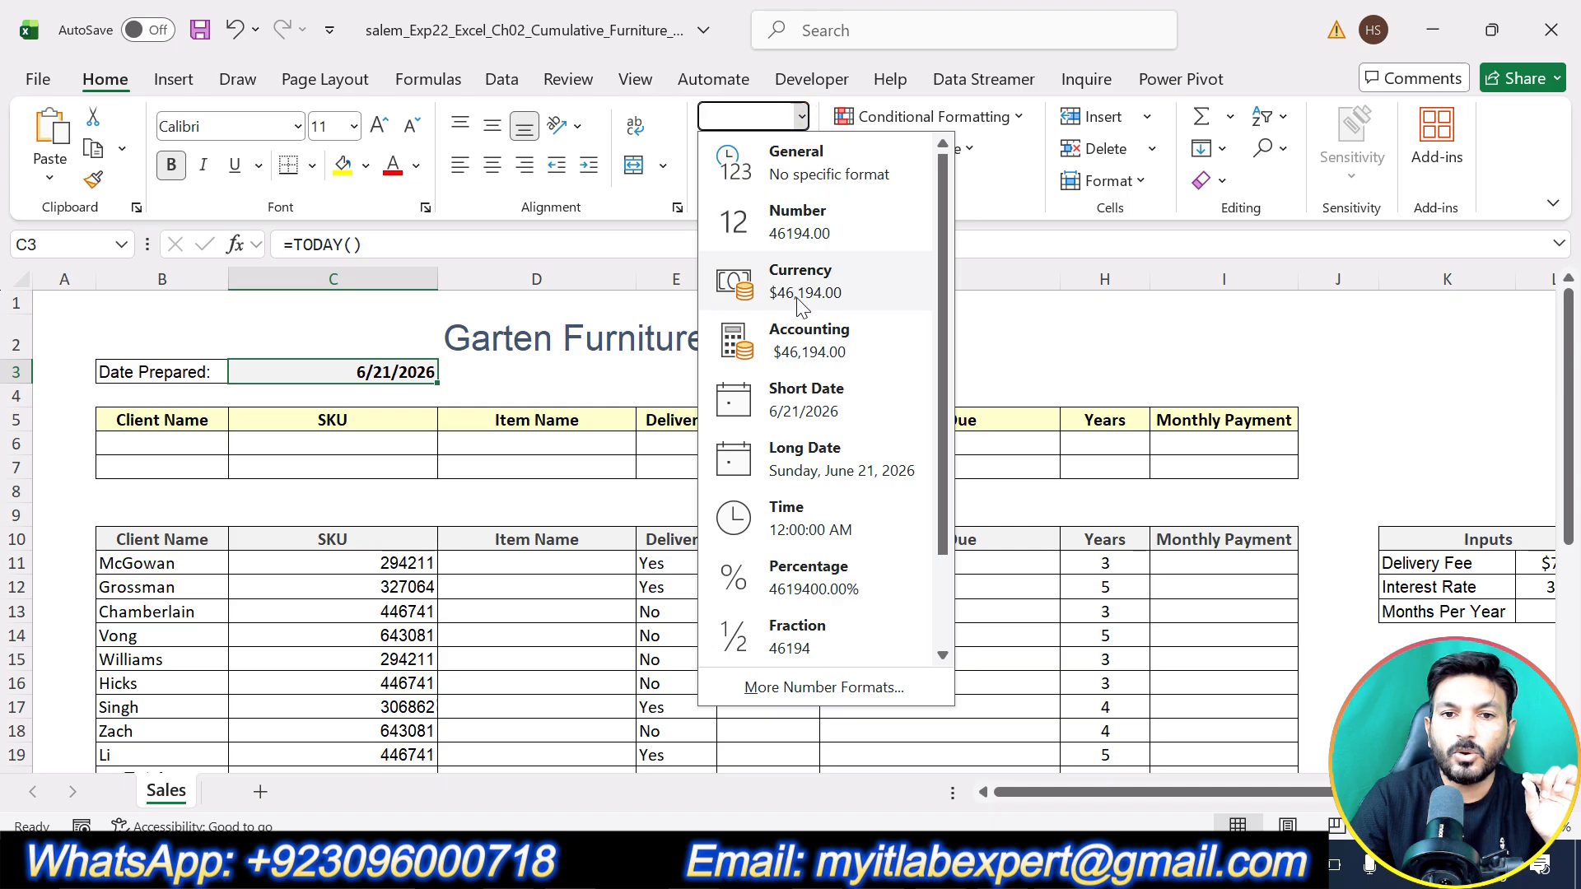
left_click(823, 470)
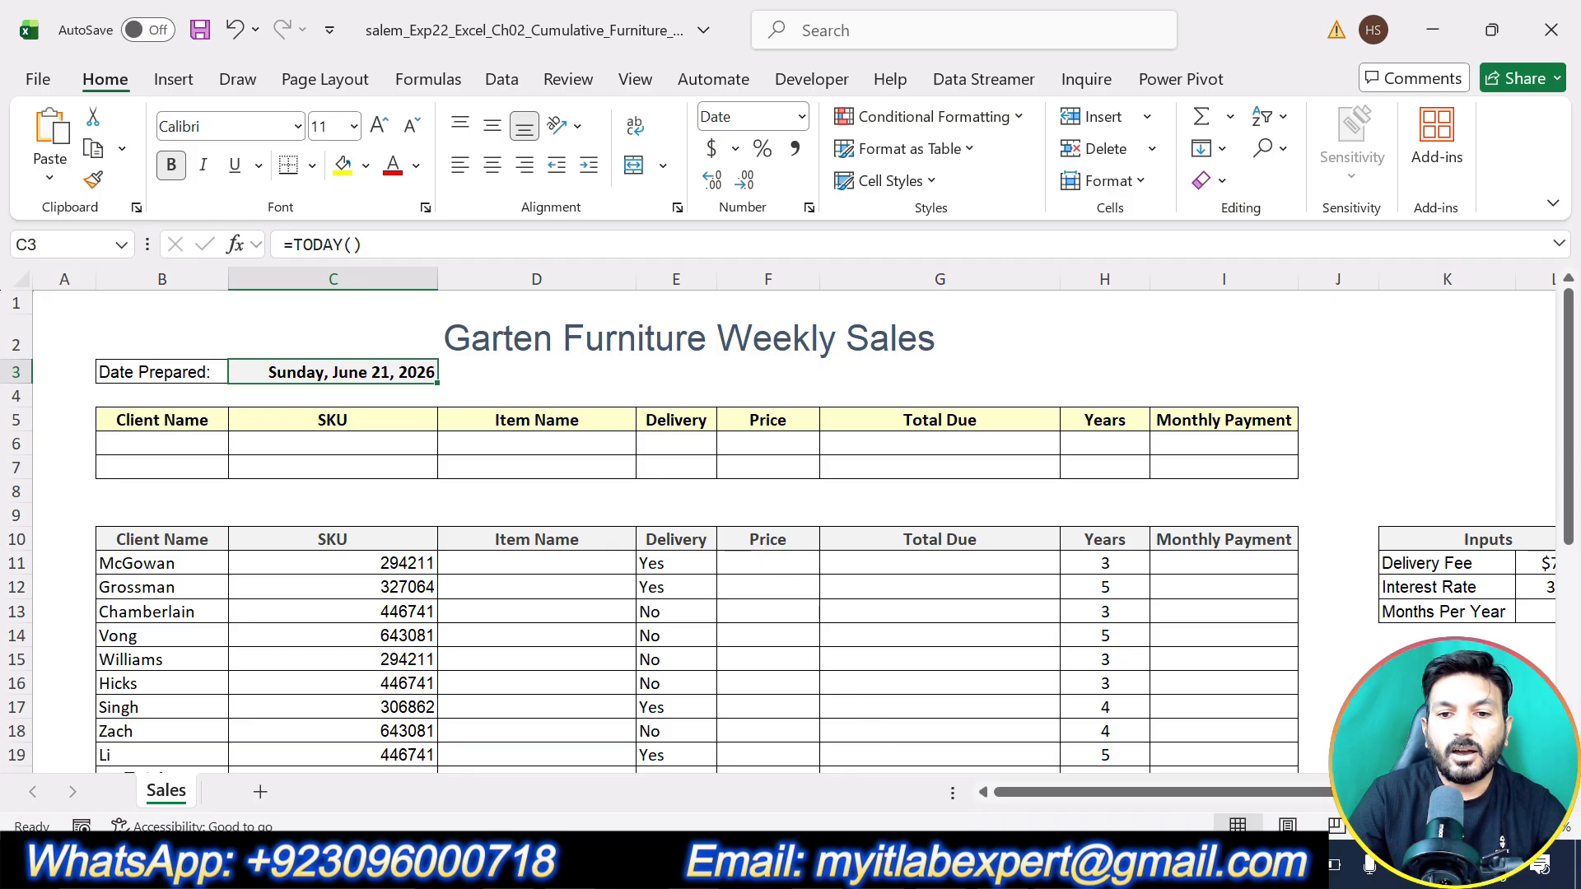
- Switch to the Word instructions, undo the step 2 highlight and highlight the step 3 instruction in yellow
key("alt+Tab")
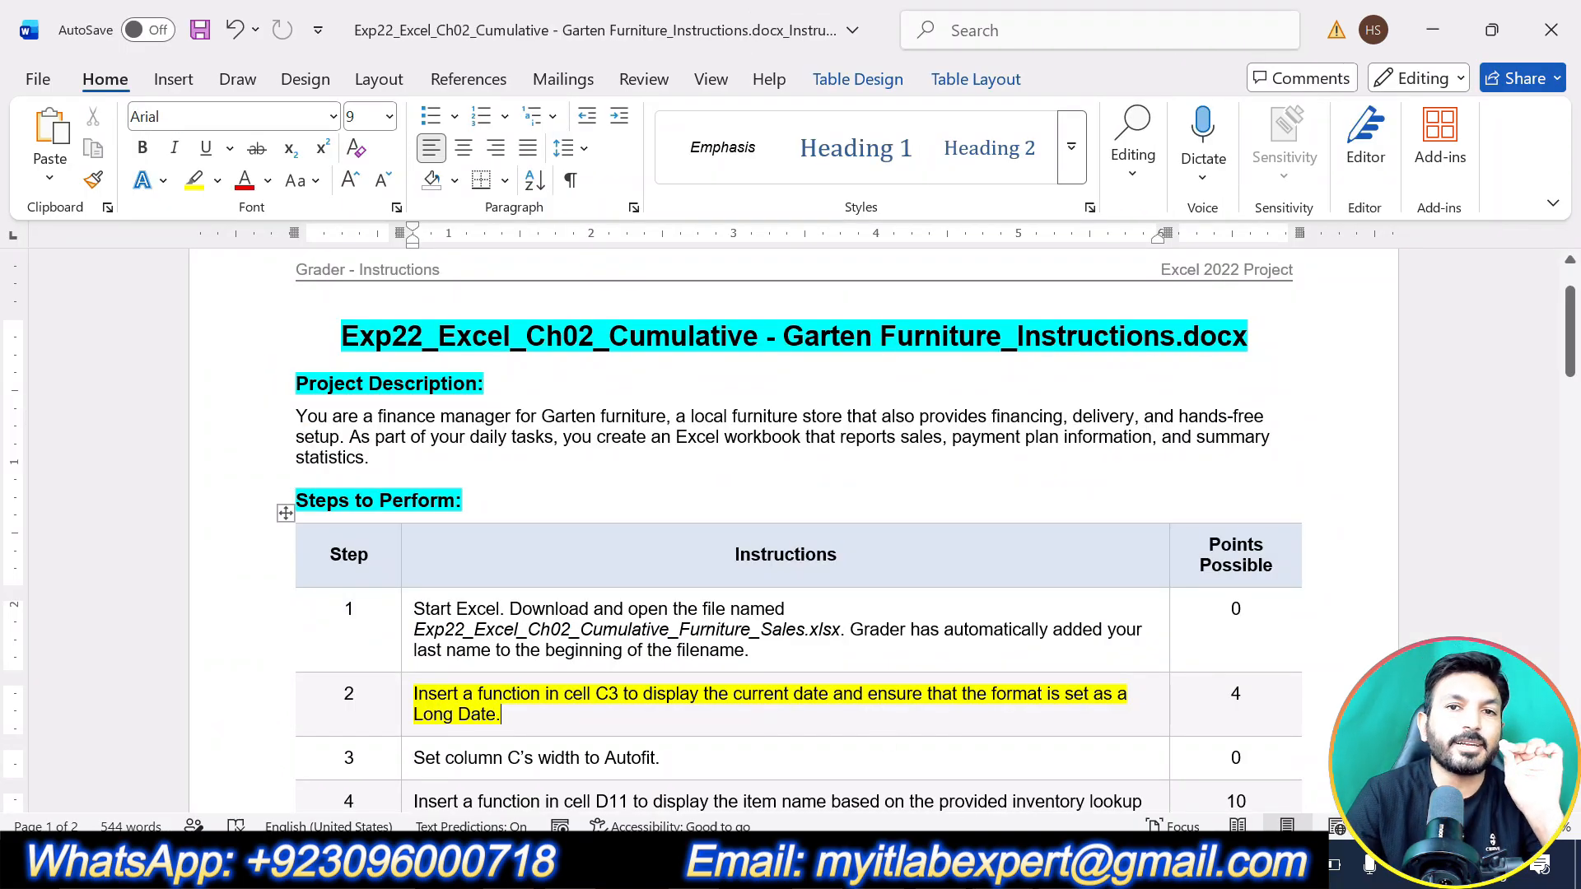
key("ctrl+z")
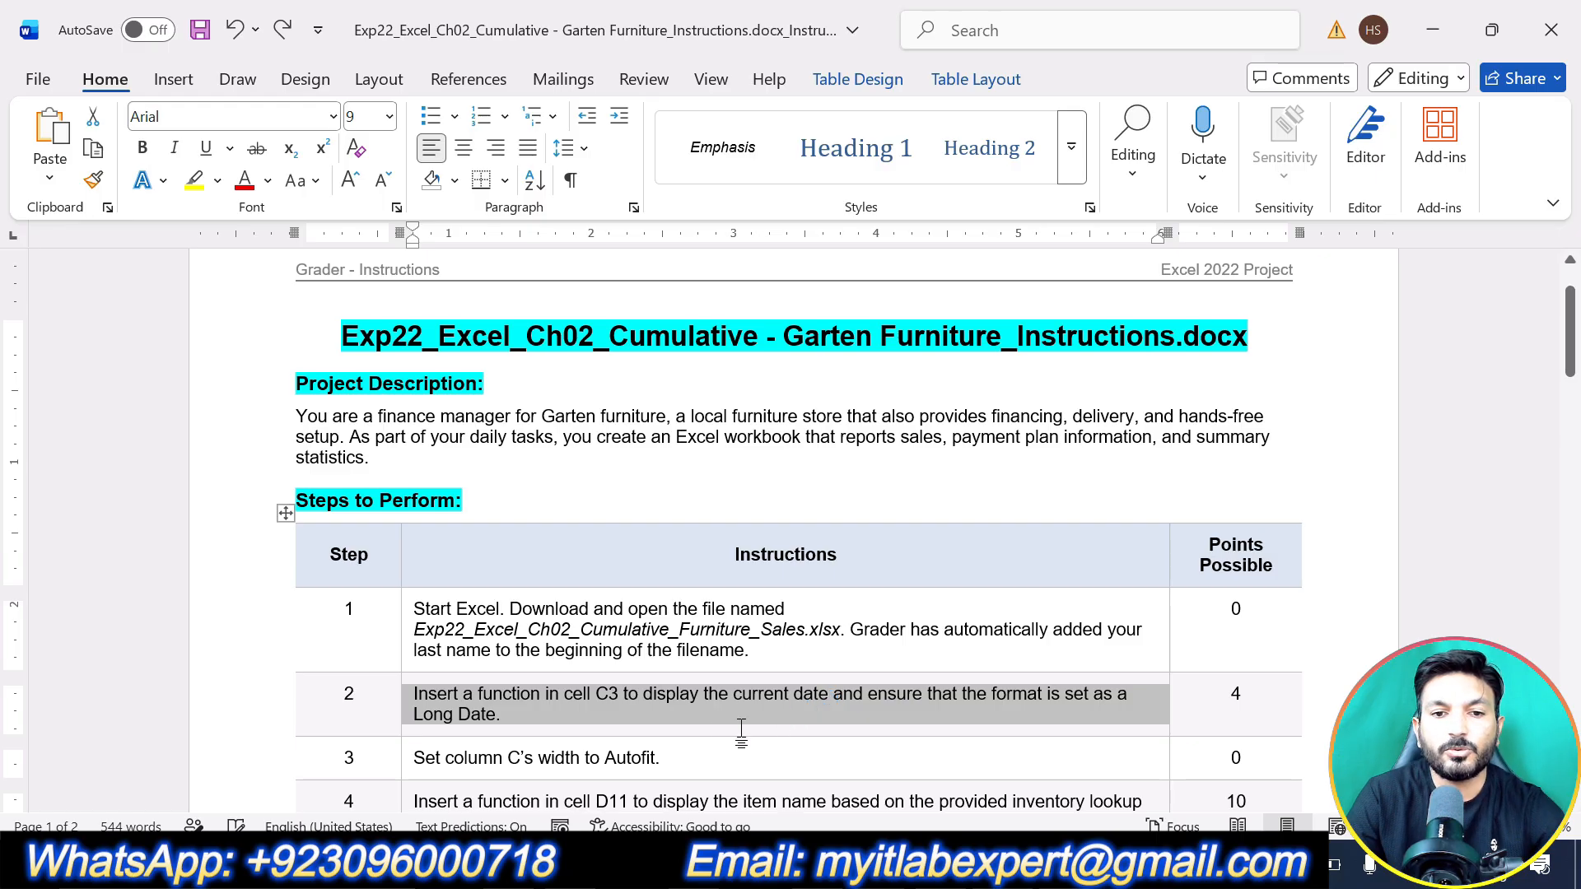
left_click_drag(683, 759, 413, 759)
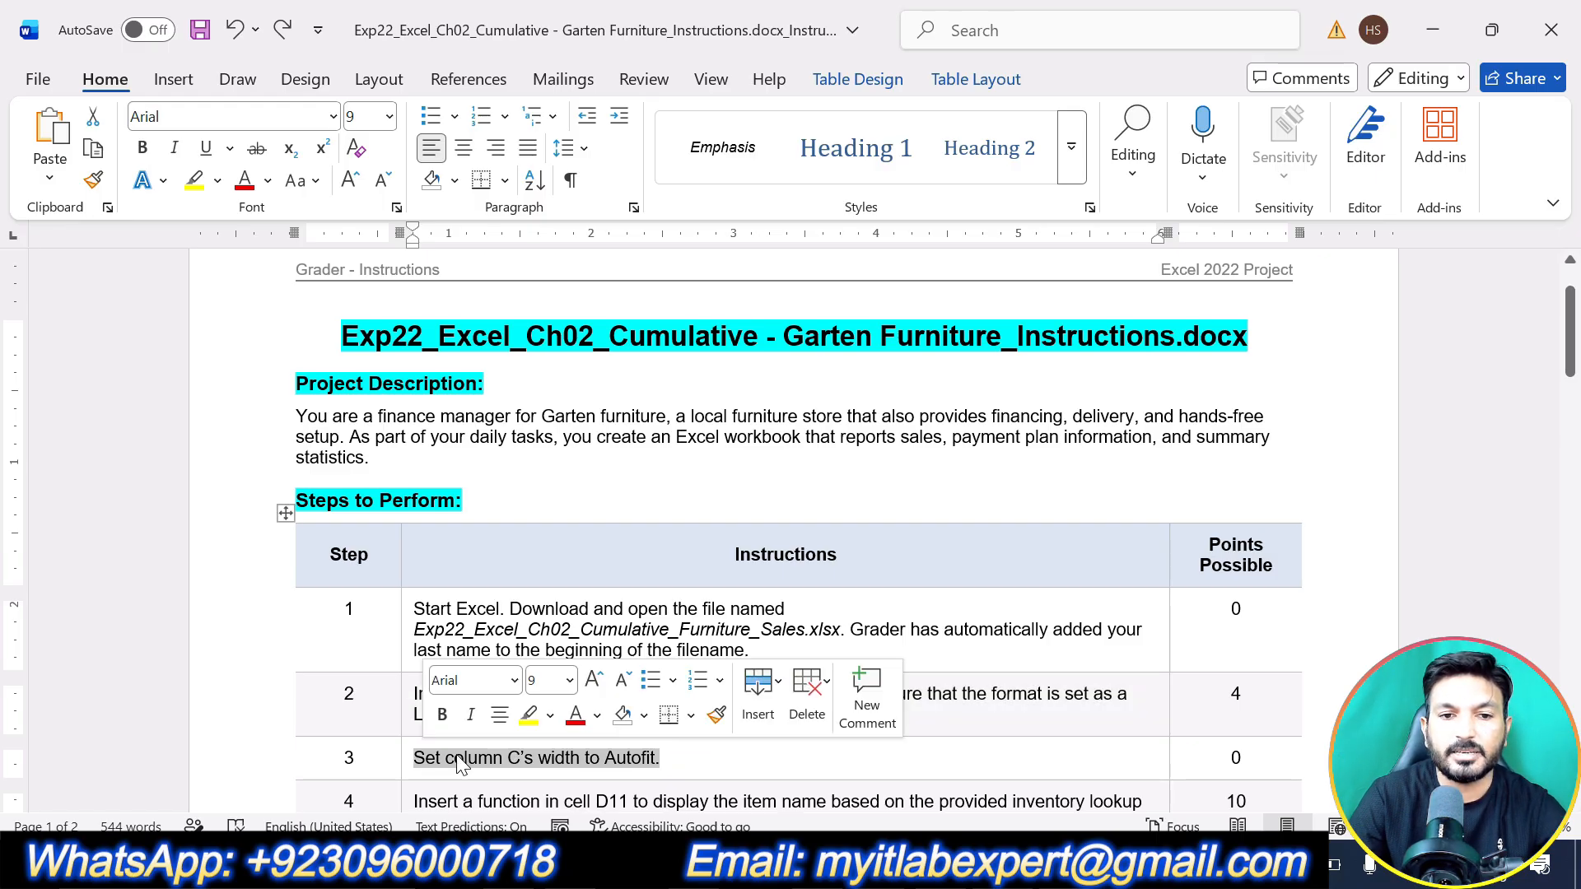
left_click(528, 715)
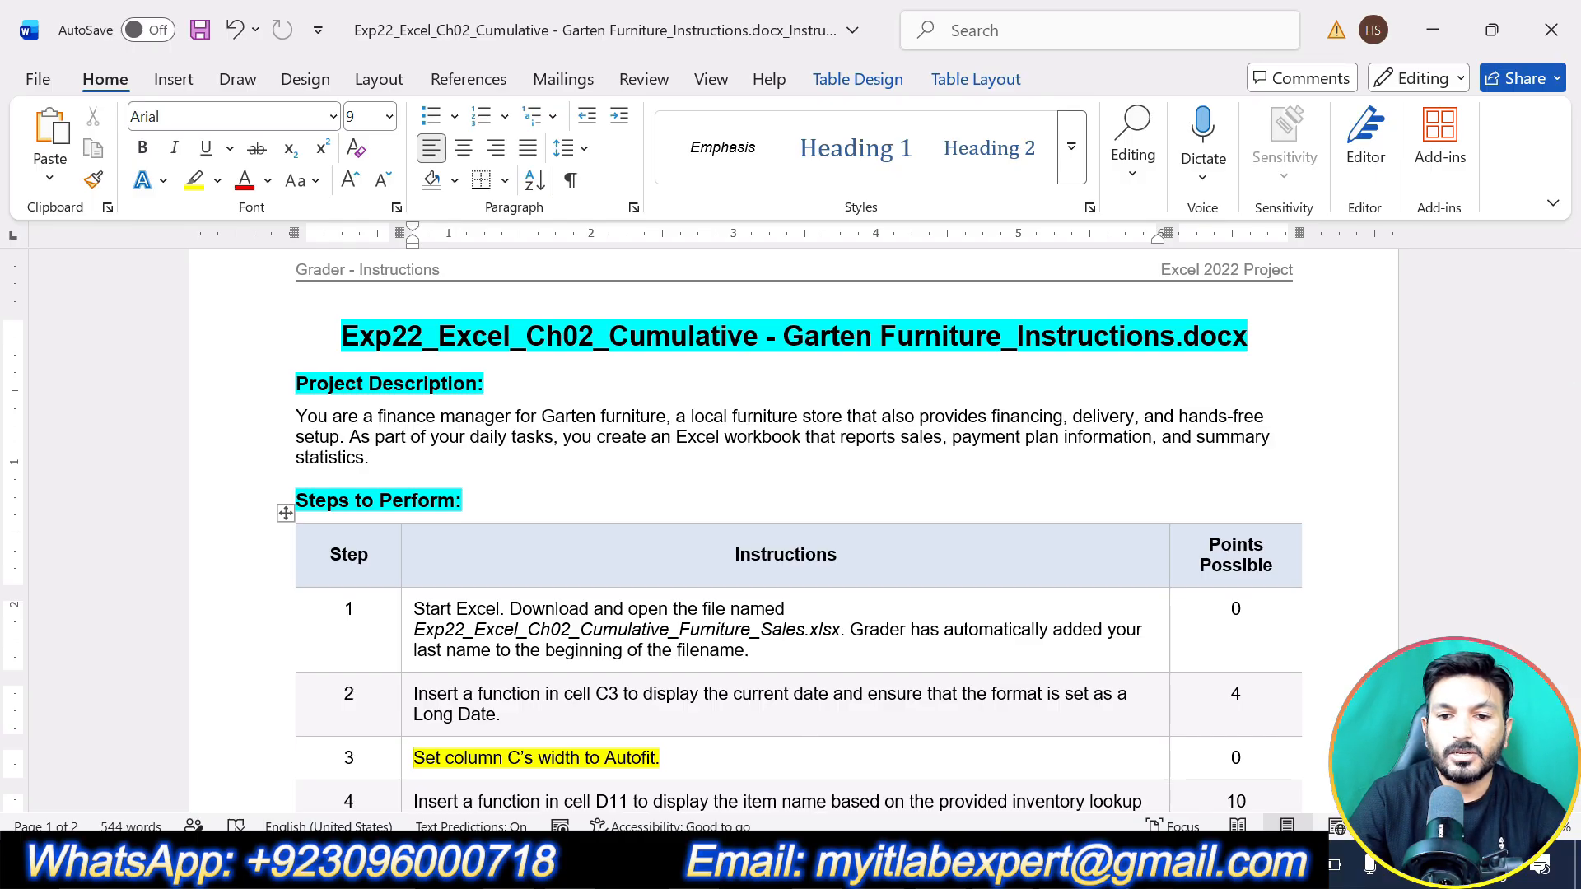
- Switch to the Excel workbook and AutoFit the width of column C
left_click(724, 862)
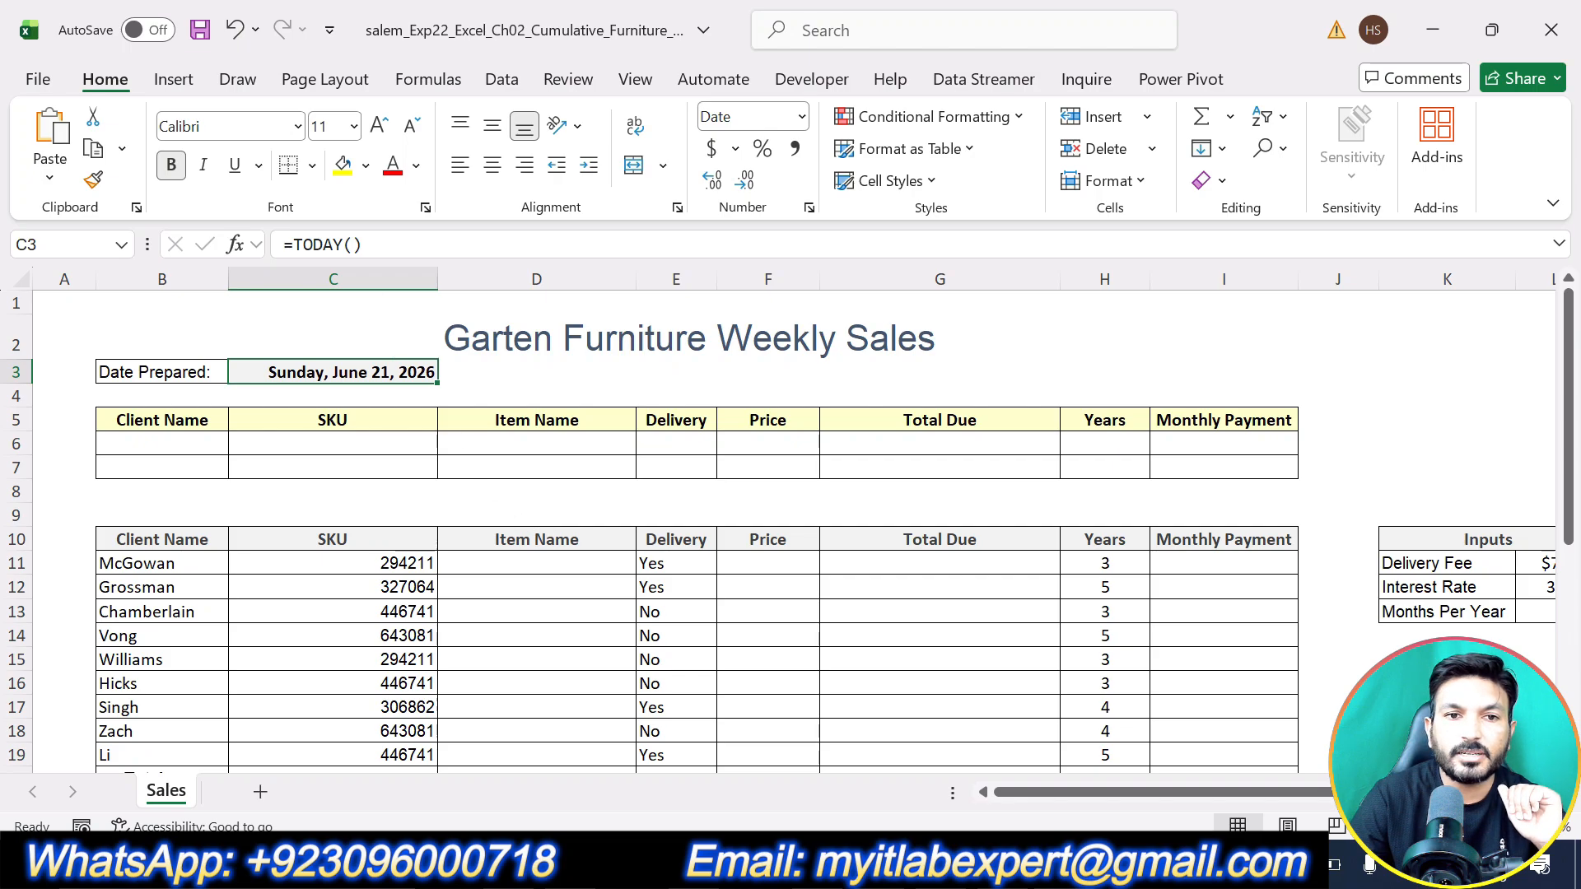
left_click(350, 280)
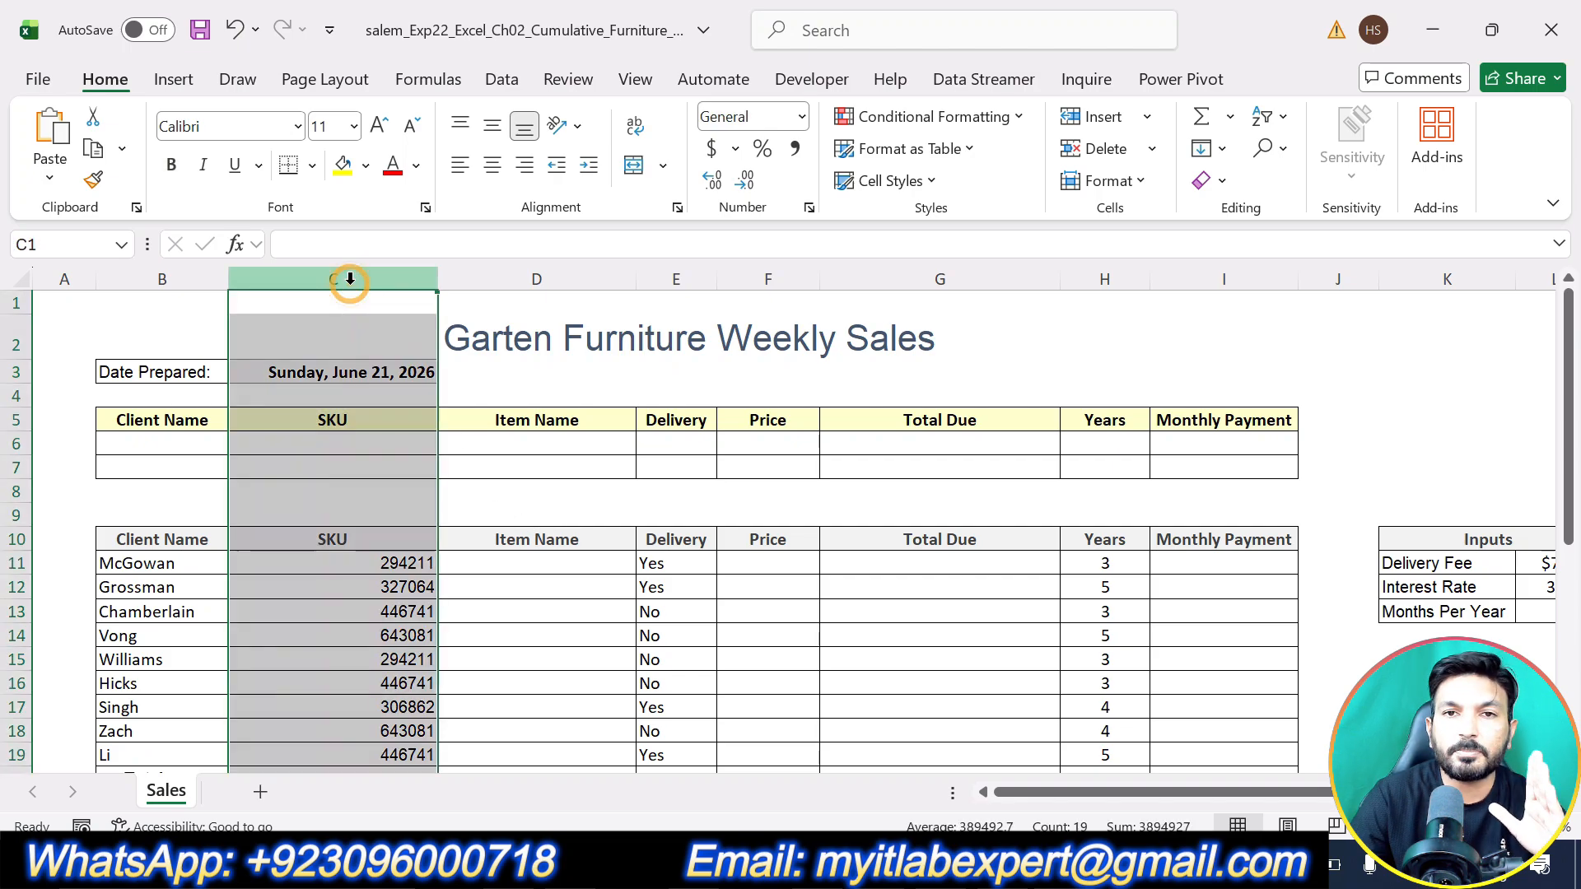
left_click(89, 79)
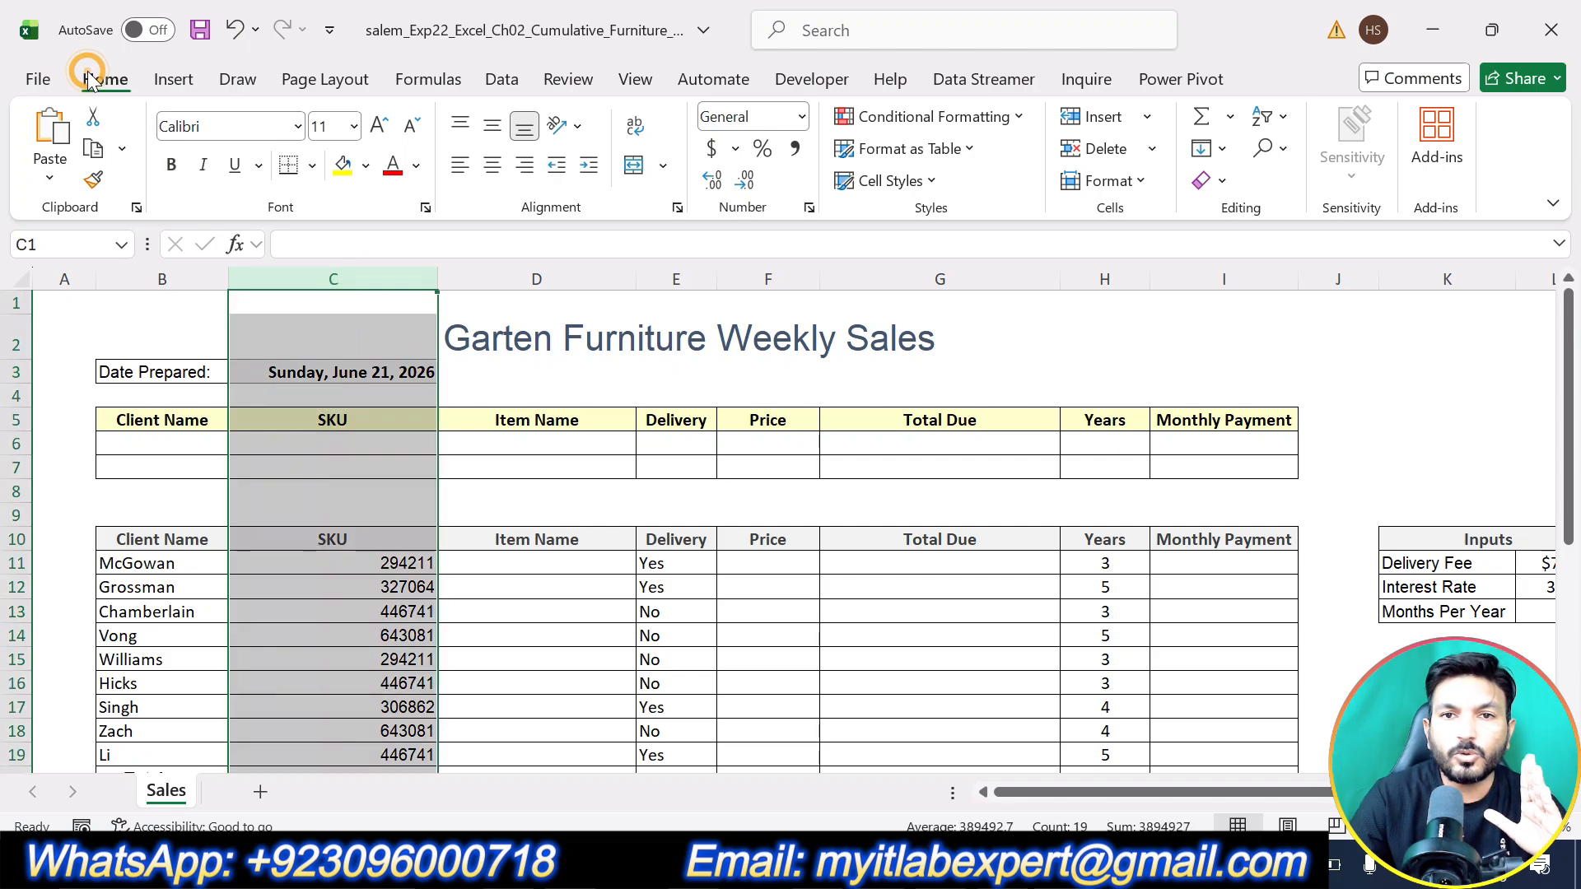
left_click(1139, 186)
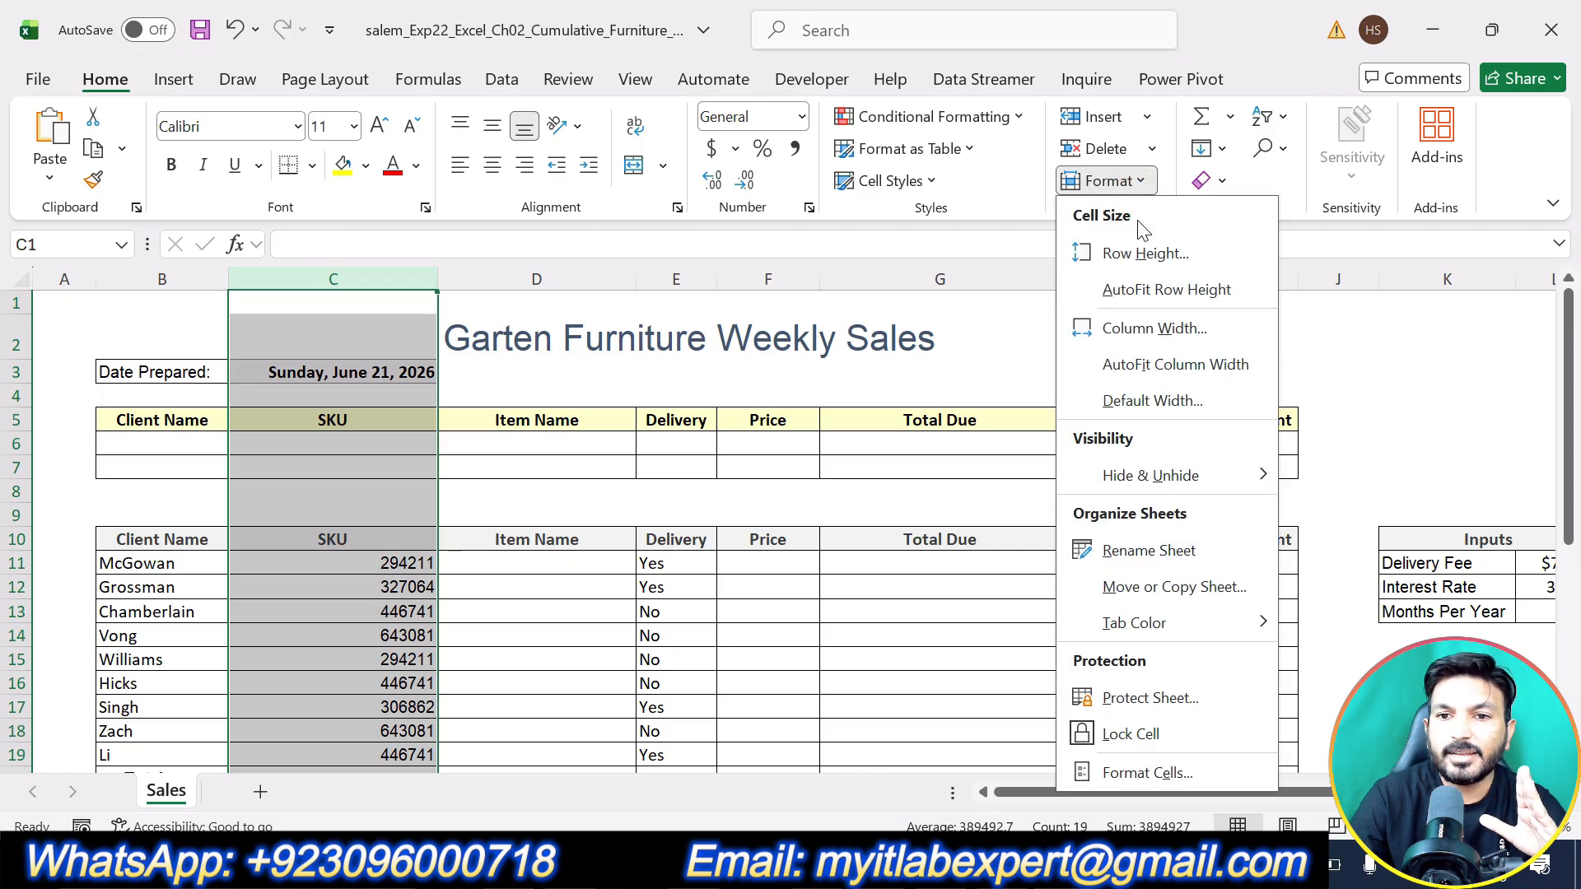
left_click(1169, 368)
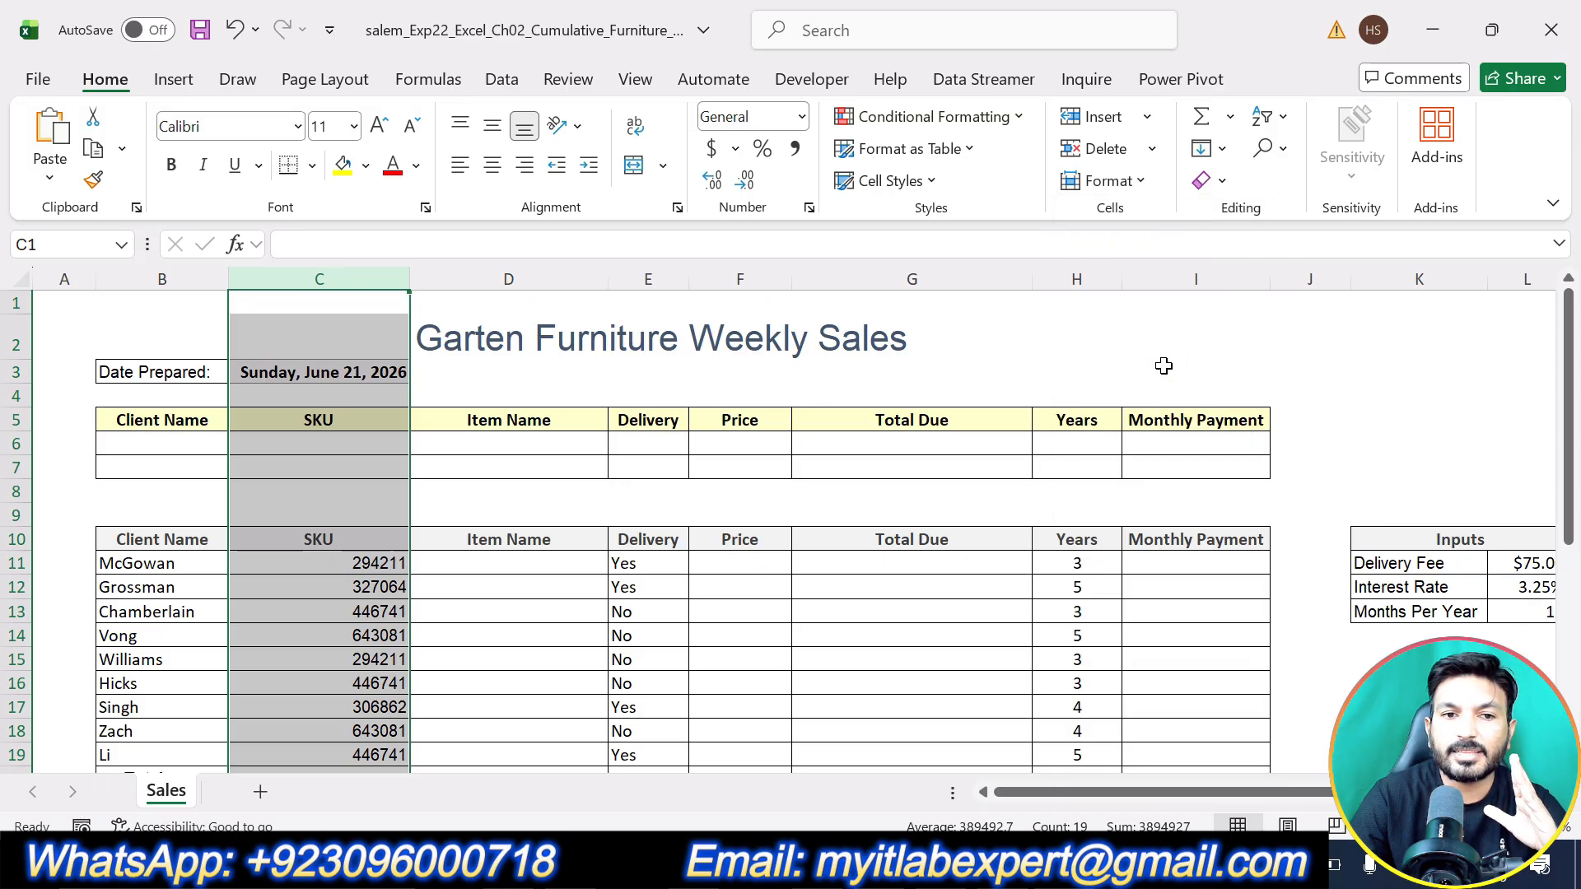
left_click(488, 500)
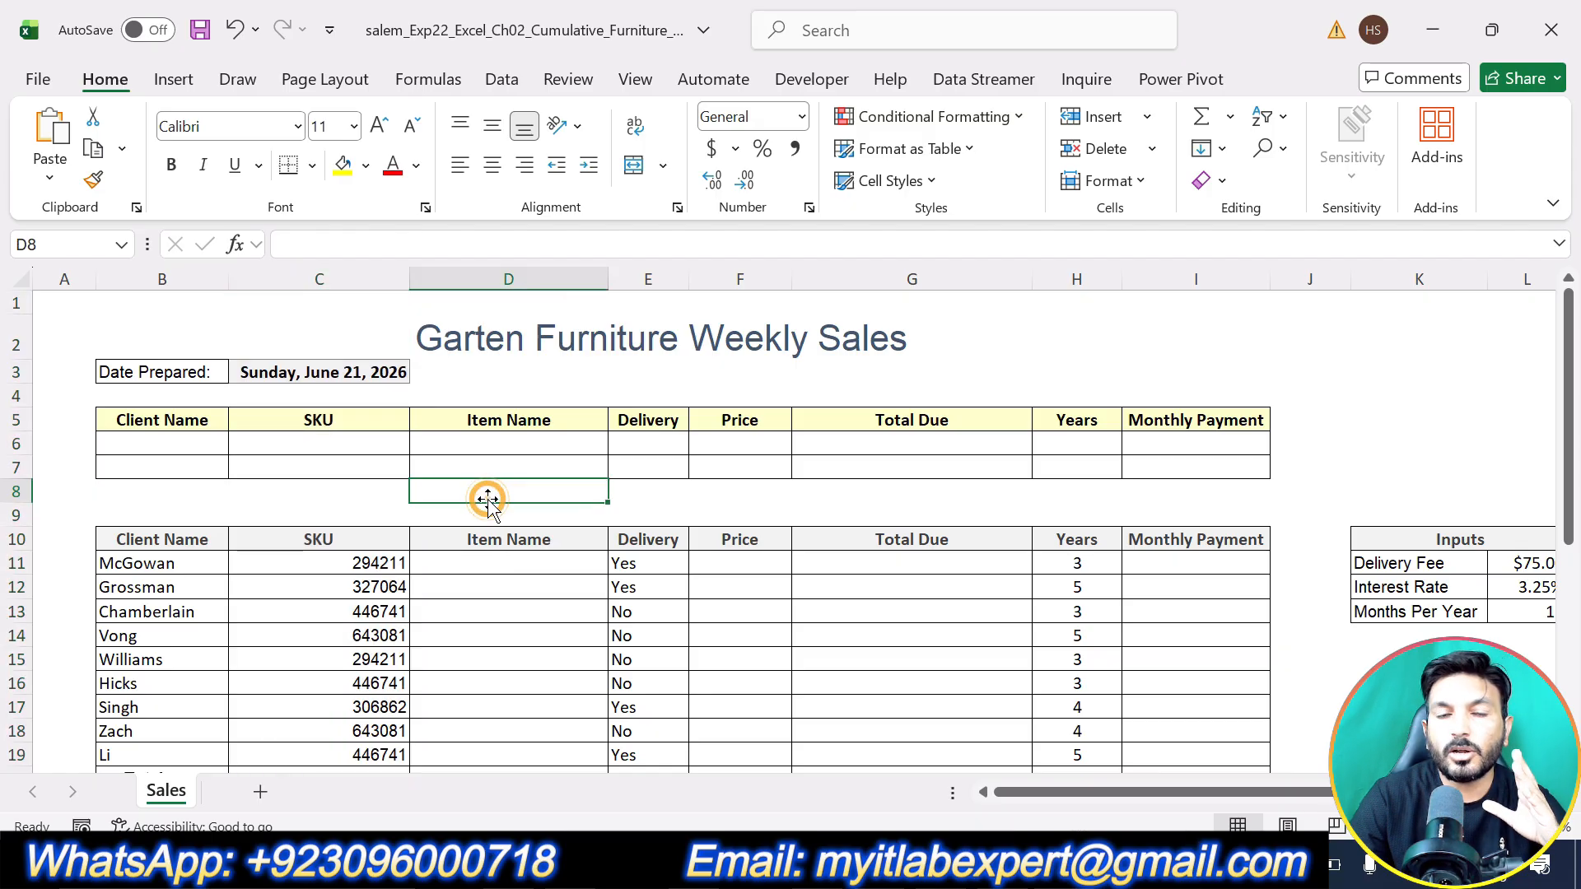
left_click(699, 492)
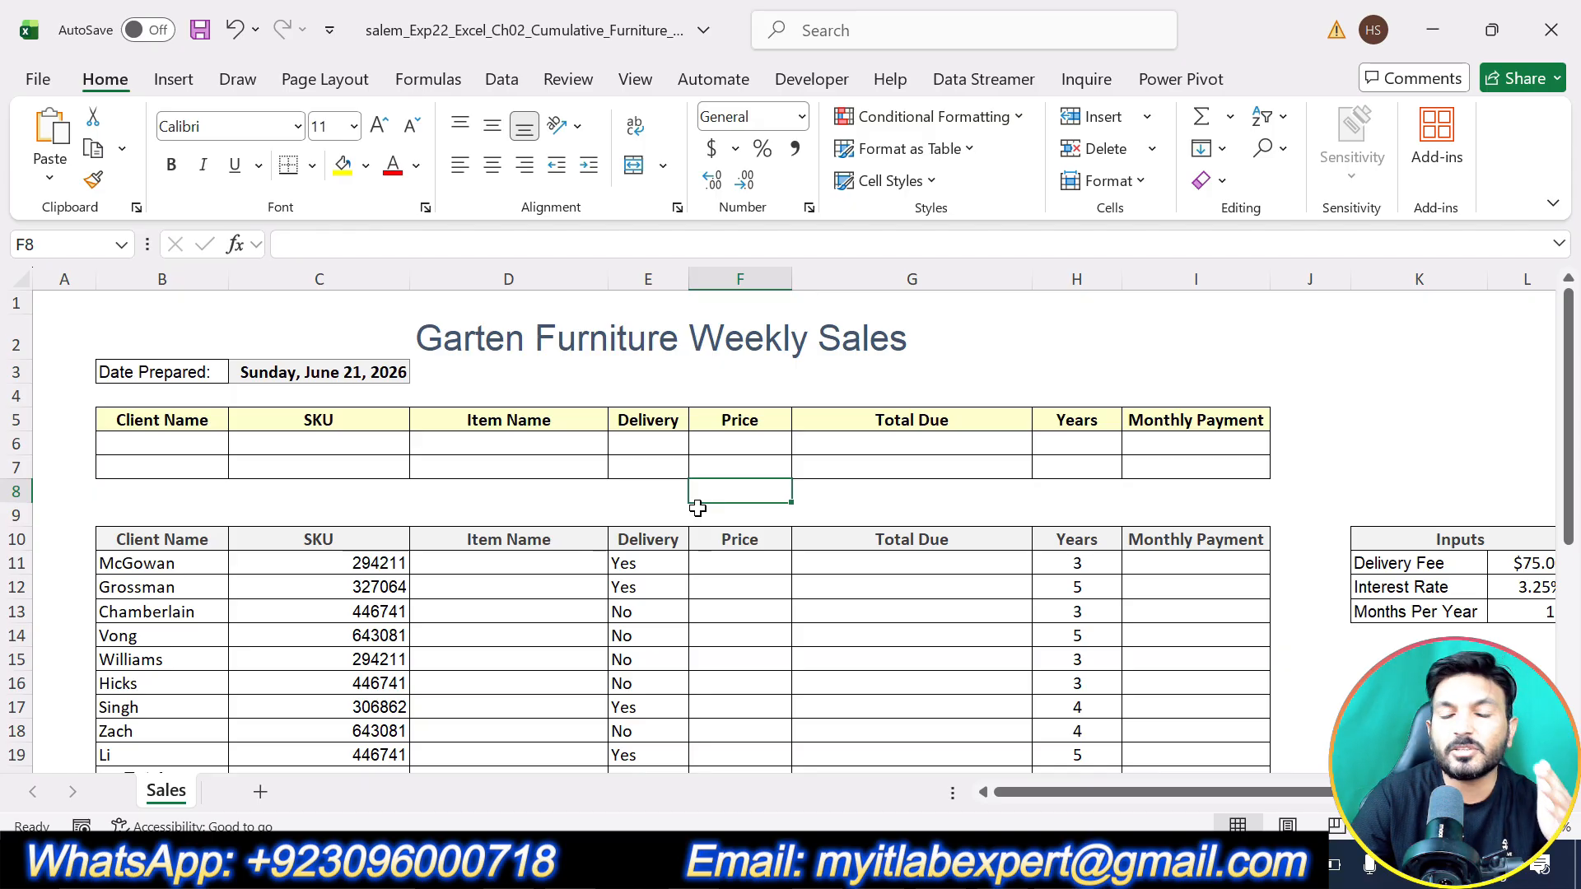
- Switch to the Word instructions, undo the step 3 highlight and highlight the step 4 instruction in yellow
left_click(903, 863)
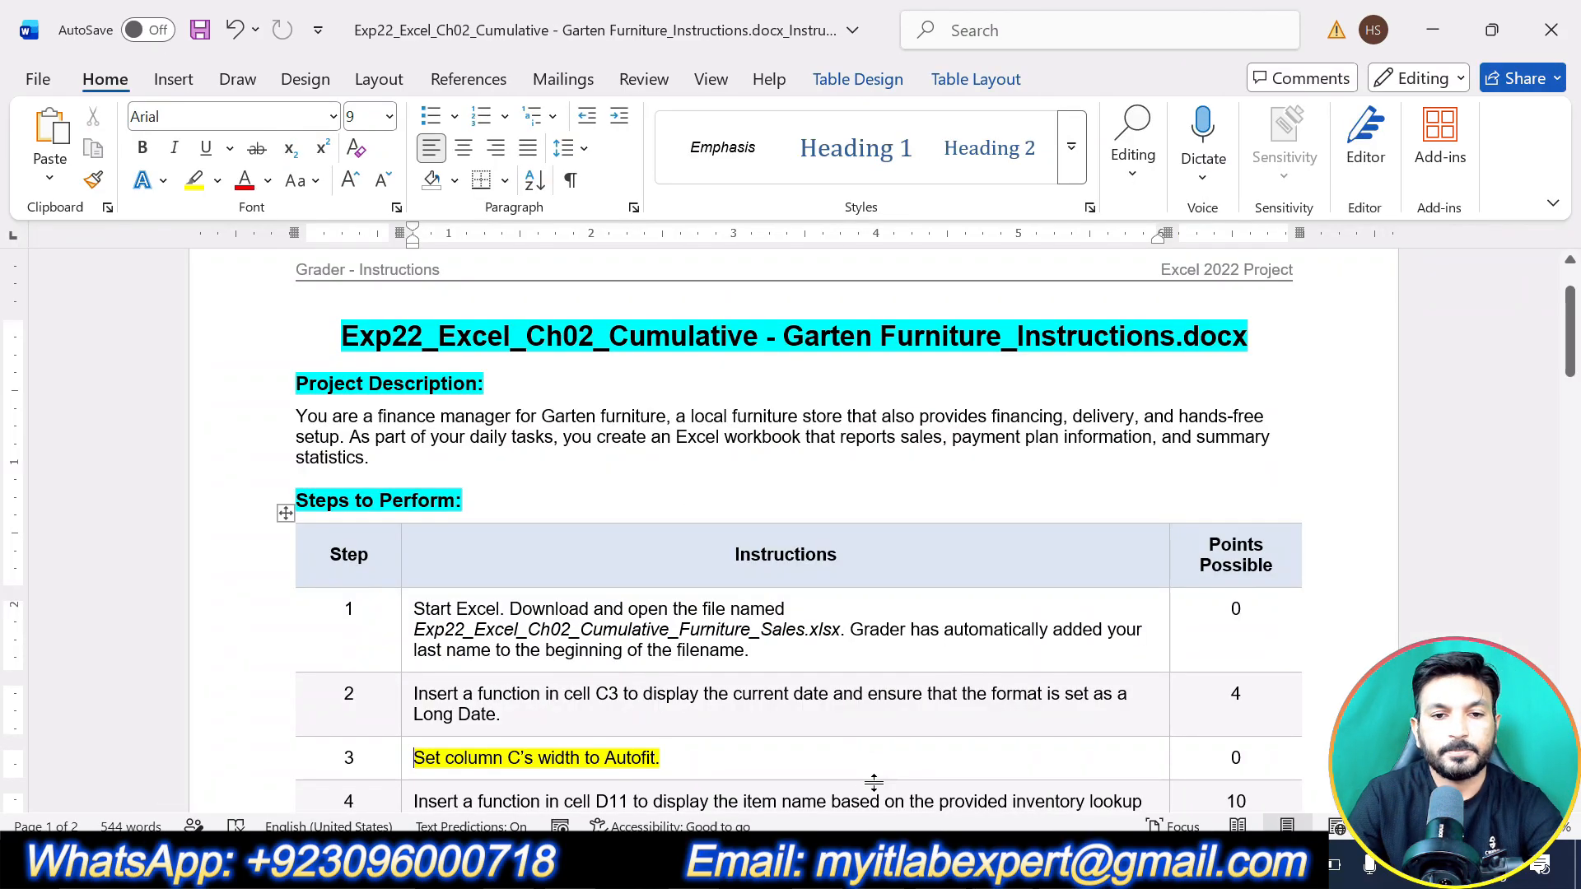
triple_click(837, 748)
scroll(837, 692, "down", 4)
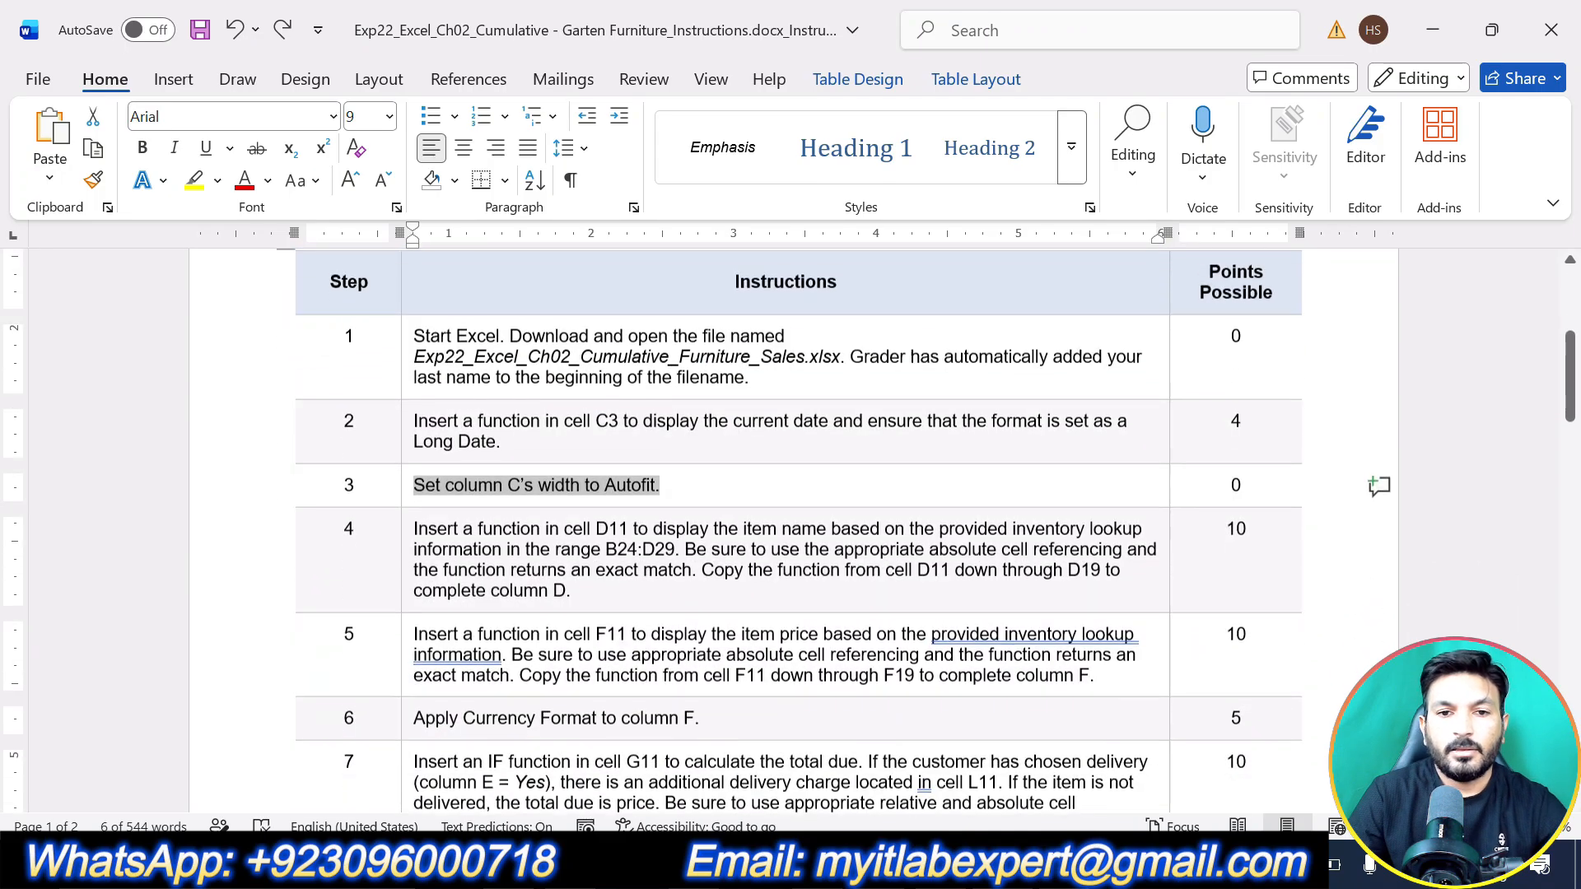
scroll(836, 629, "down", 1)
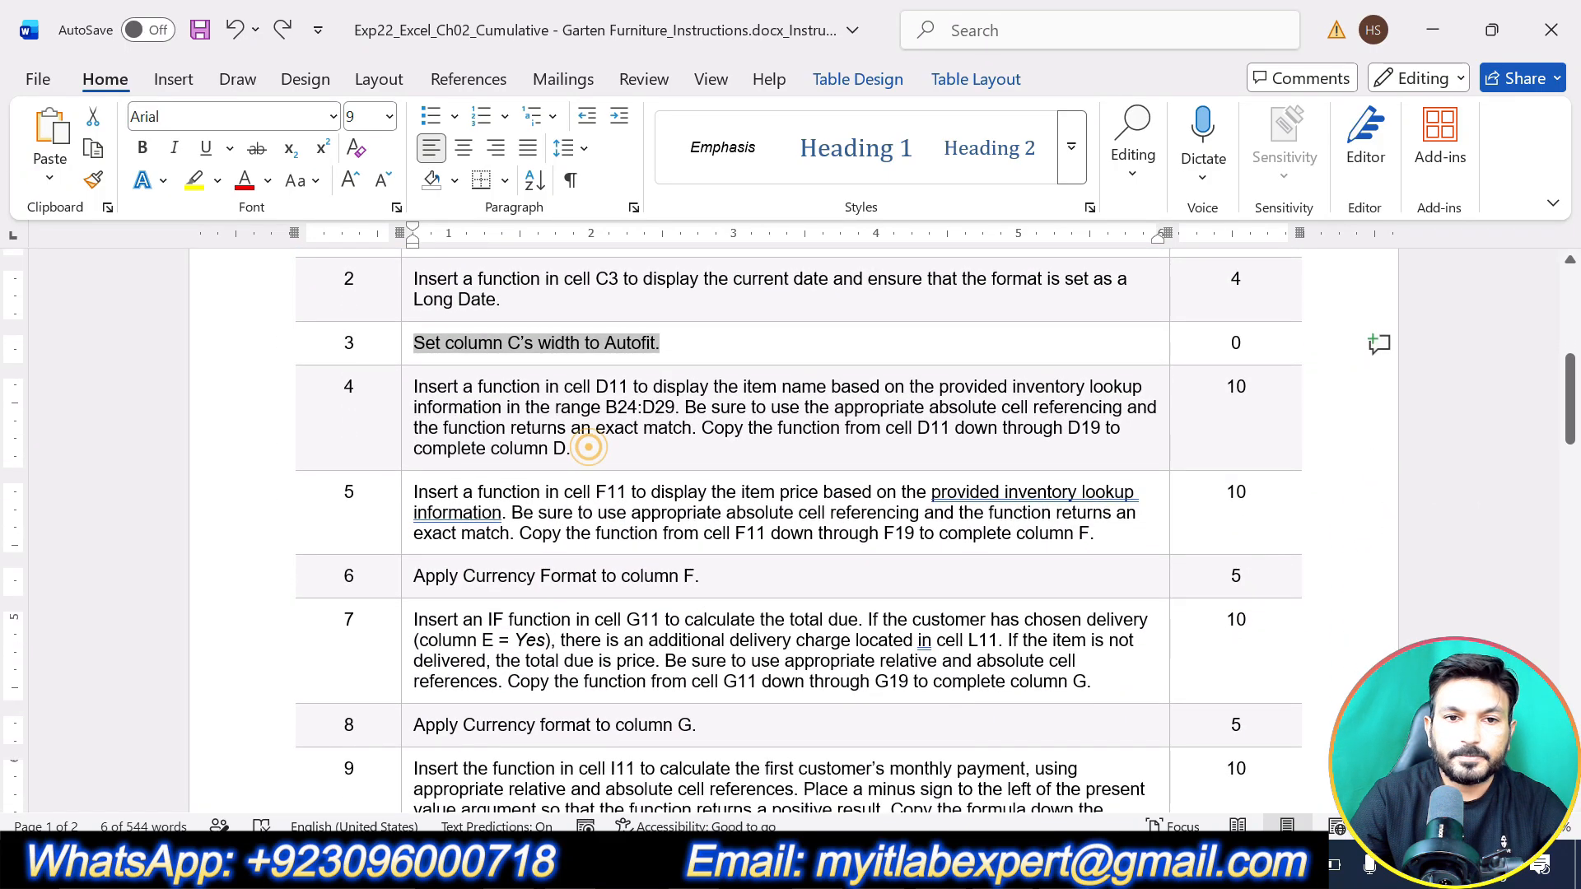
left_click_drag(587, 448, 414, 387)
left_click(520, 344)
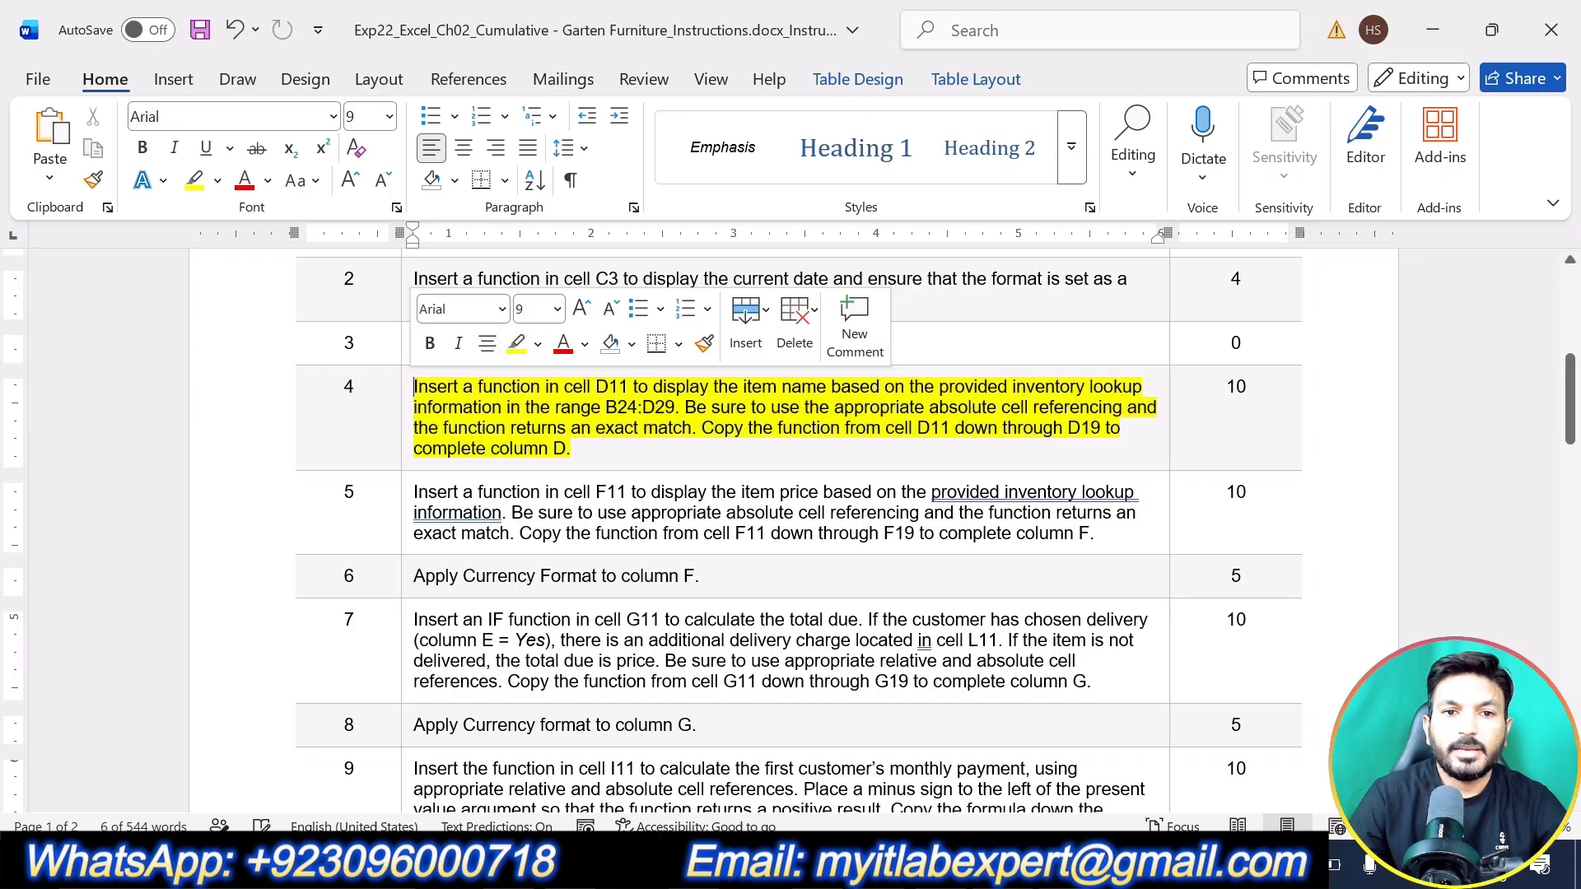
left_click(581, 466)
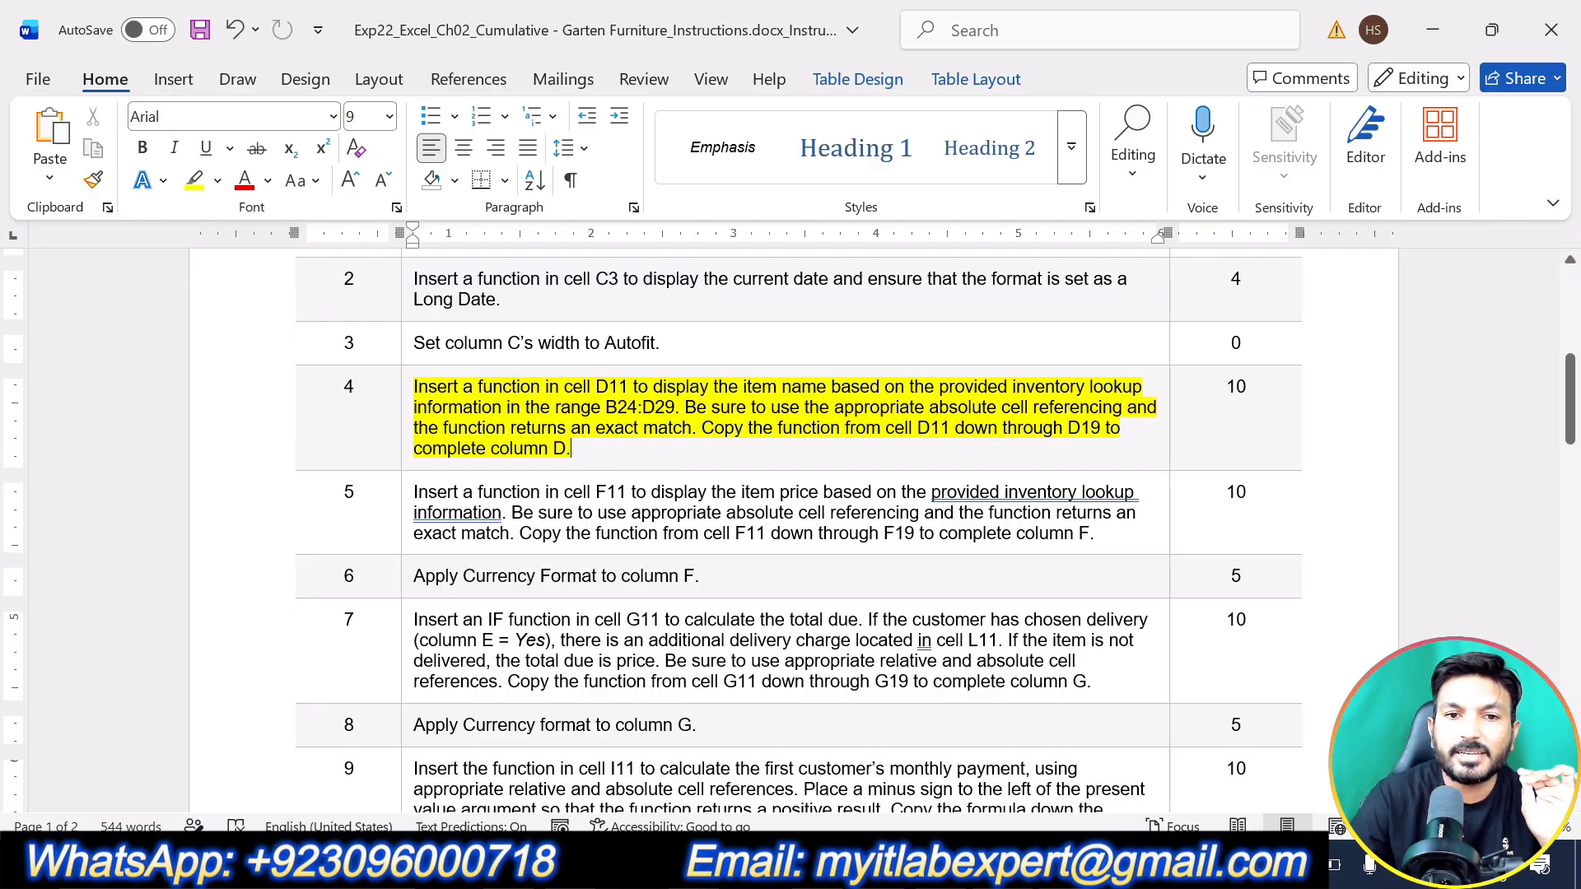
- Mark the lookup range B24:D29 in the step 4 instruction and locate that range in the Excel workbook
left_click_drag(606, 407, 675, 408)
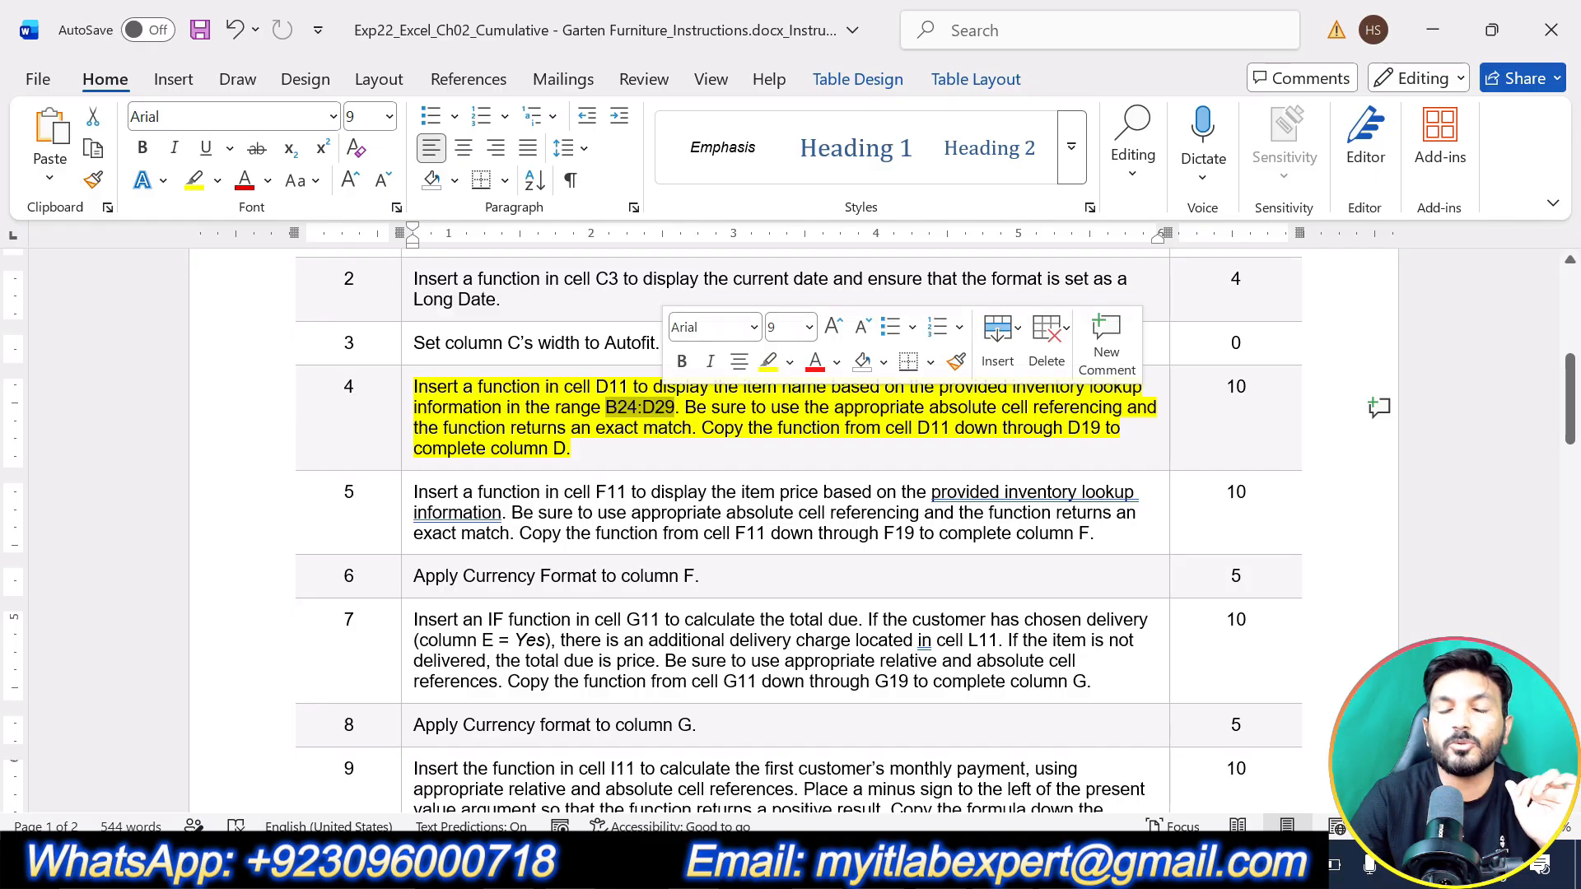
key("alt+Tab")
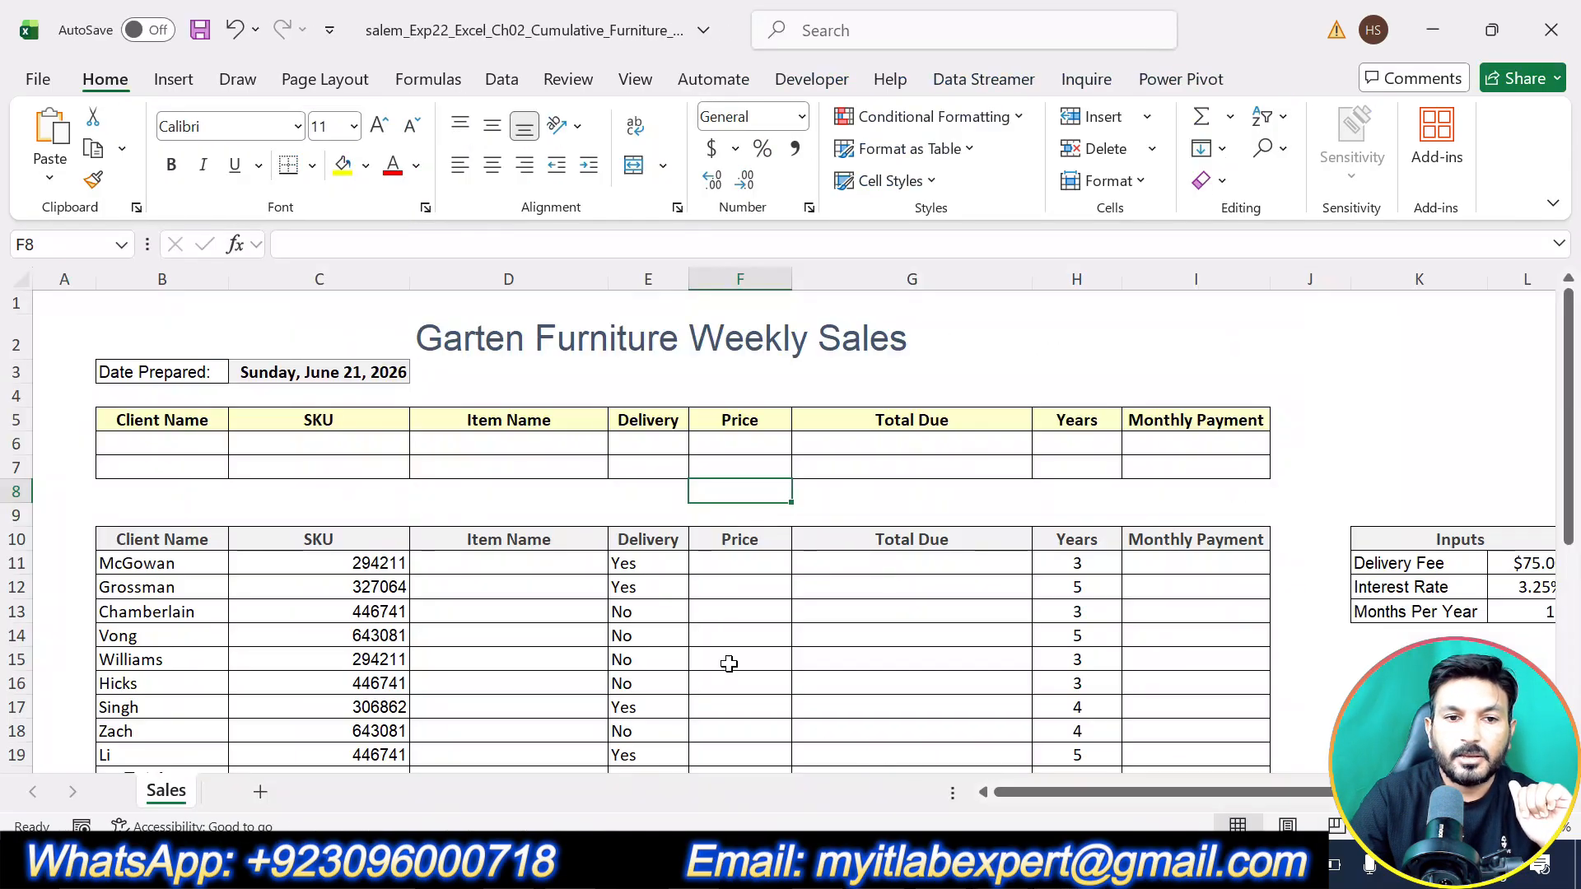
scroll(682, 639, "down", 4)
scroll(682, 638, "down", 2)
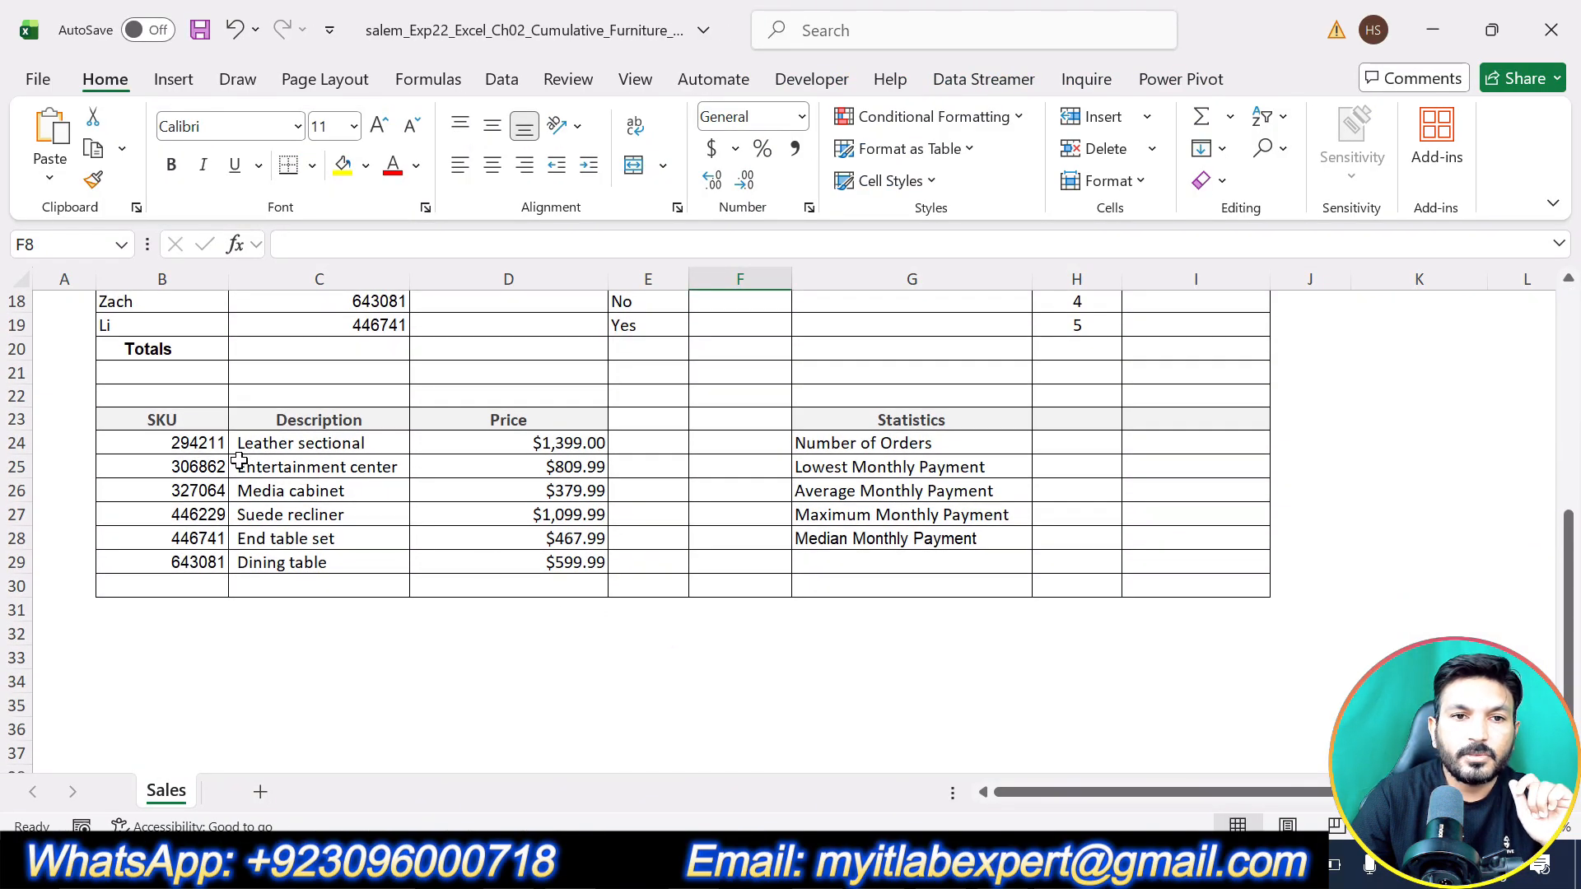
left_click_drag(202, 443, 586, 563)
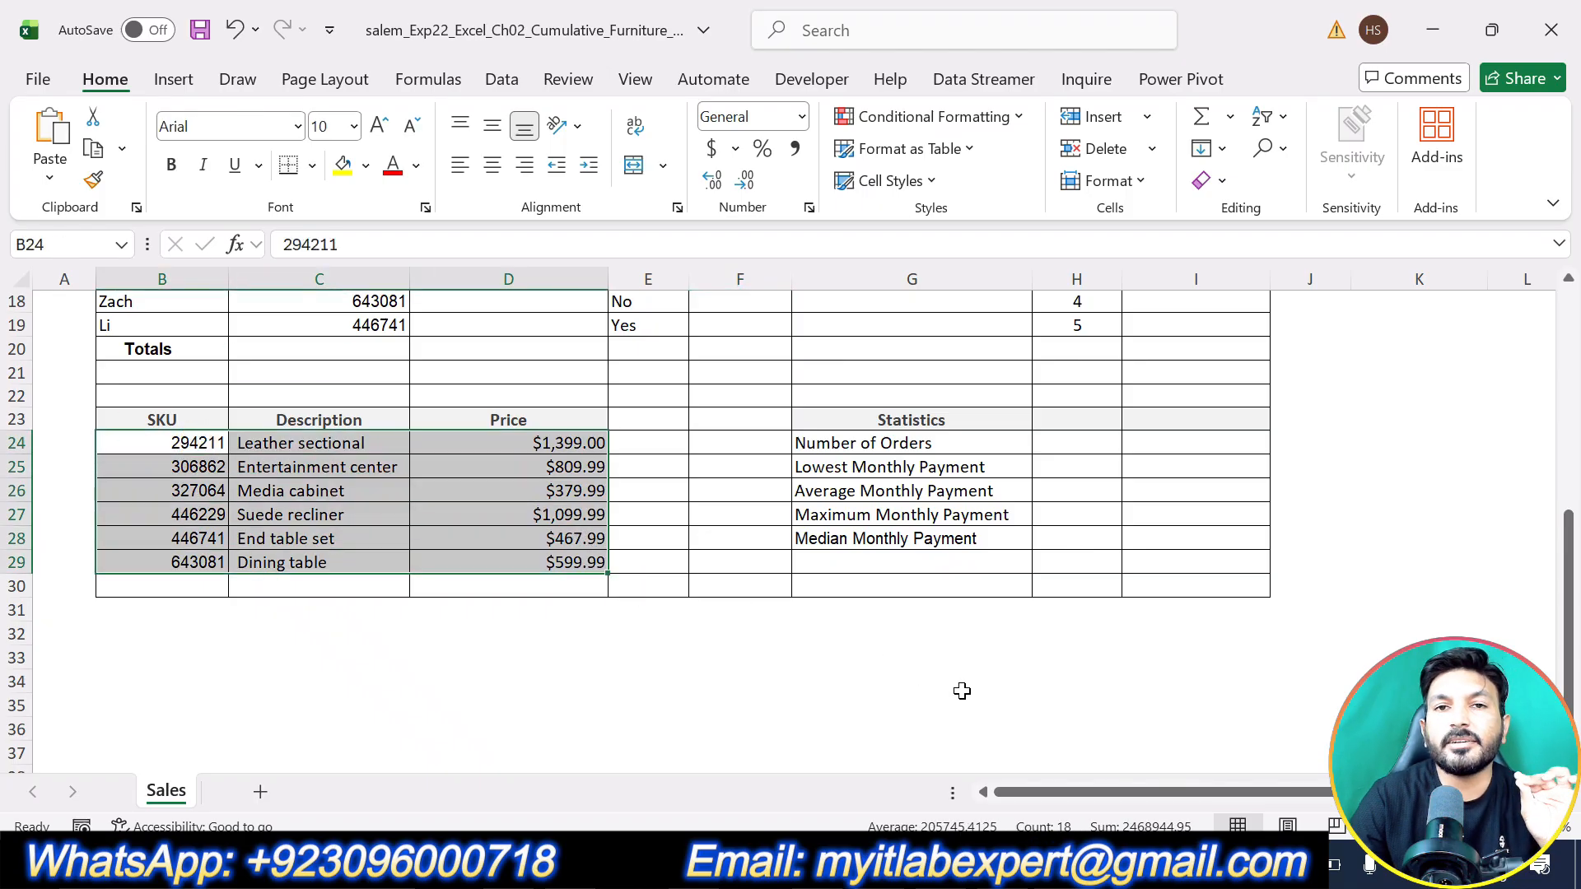
scroll(878, 720, "up", 6)
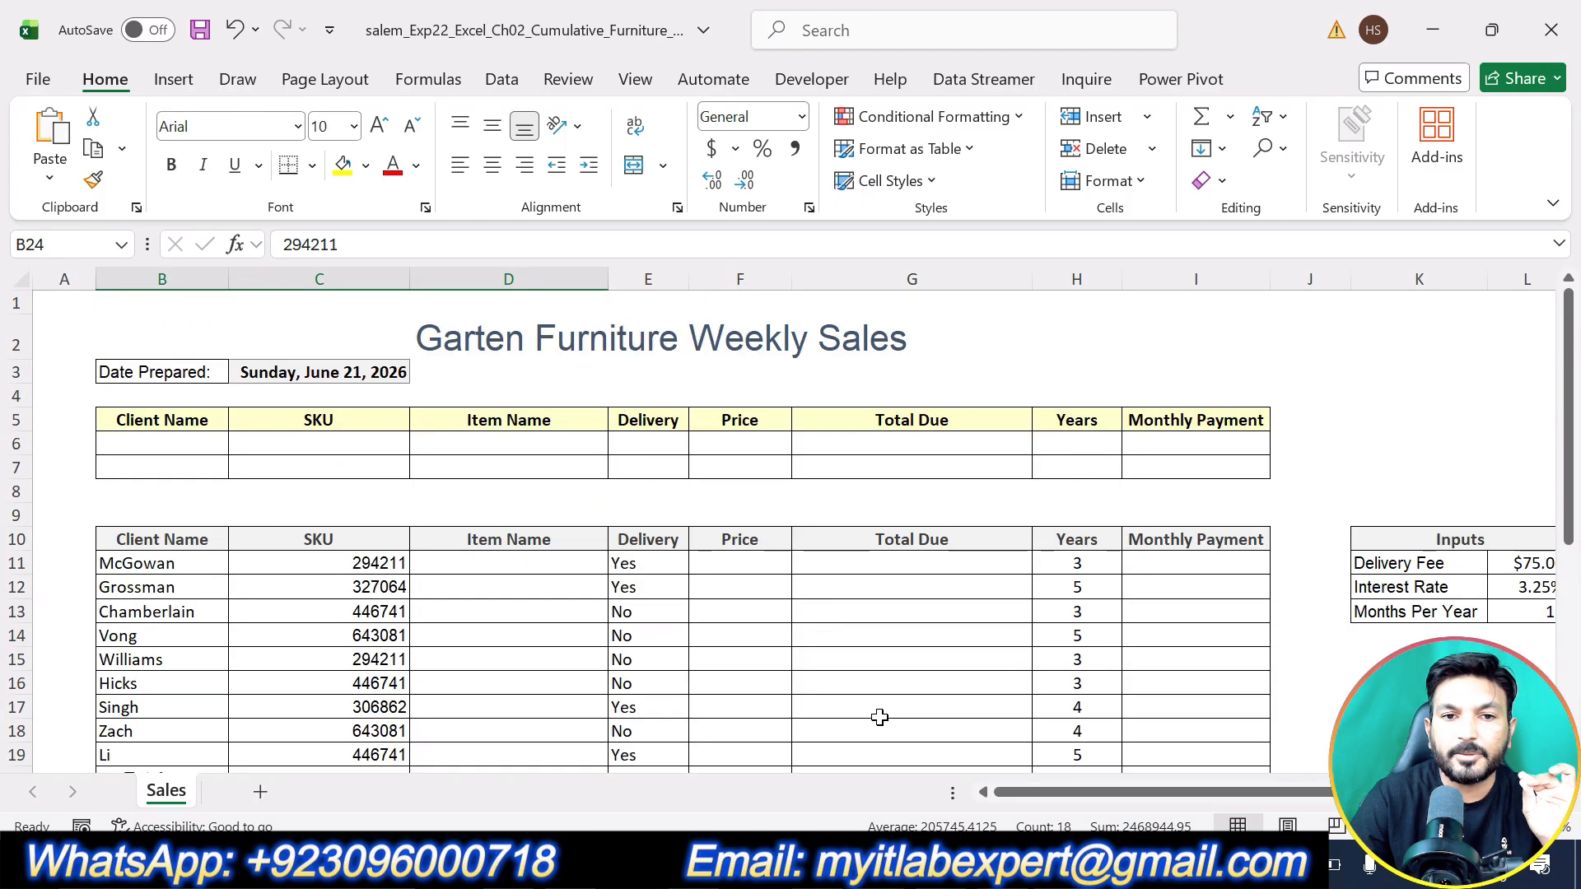
- Recheck the step 4 instruction in Word and examine the SKU, Description and Price lookup table in the Excel workbook
key("alt+Tab")
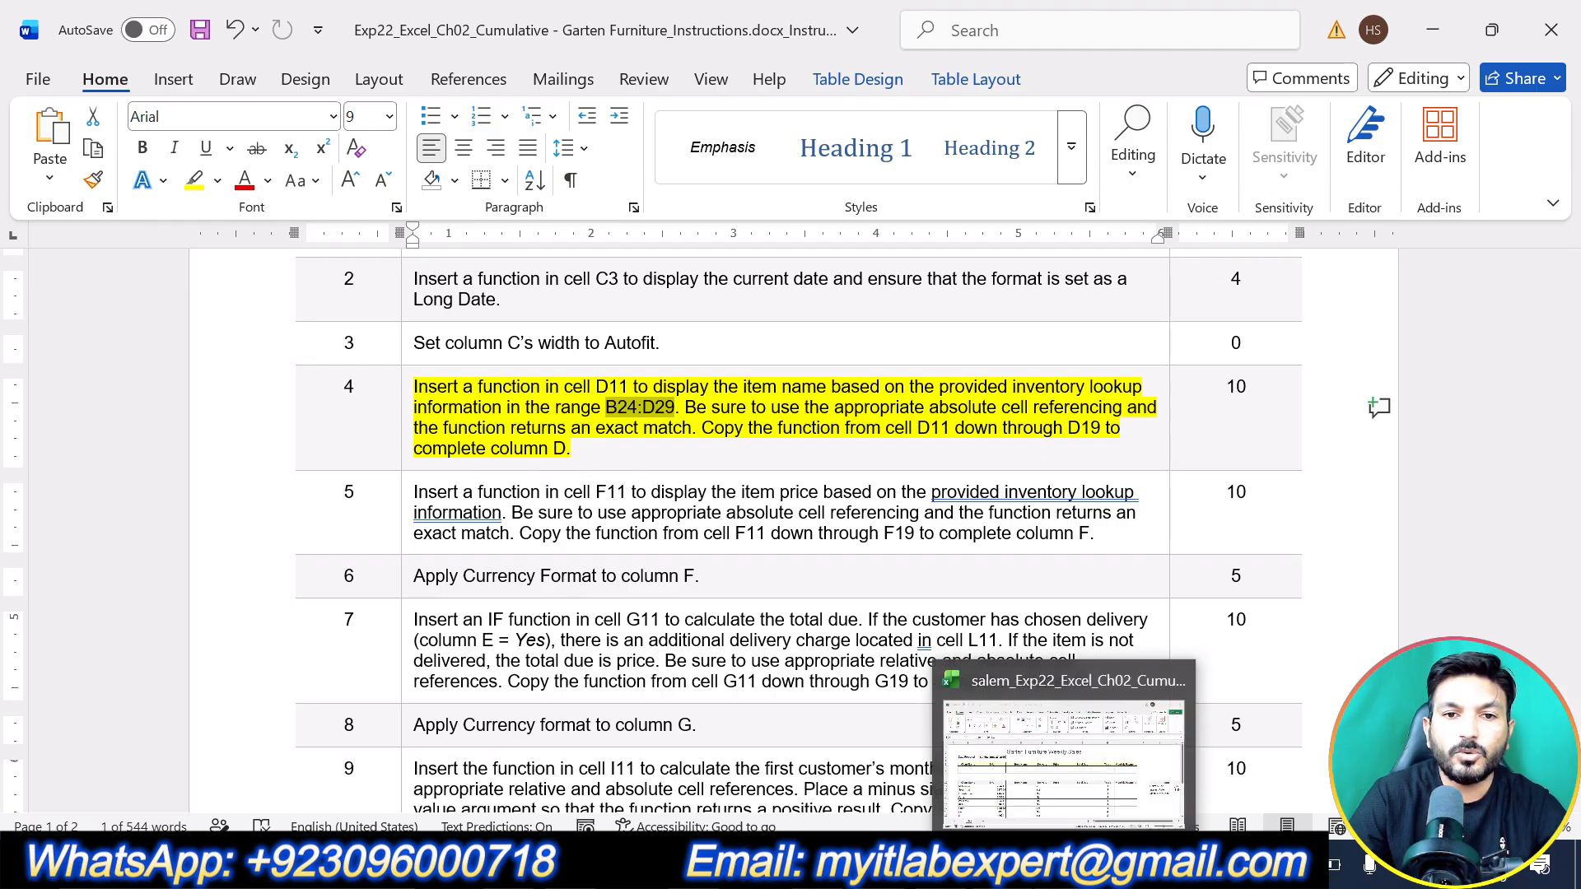
left_click(1063, 871)
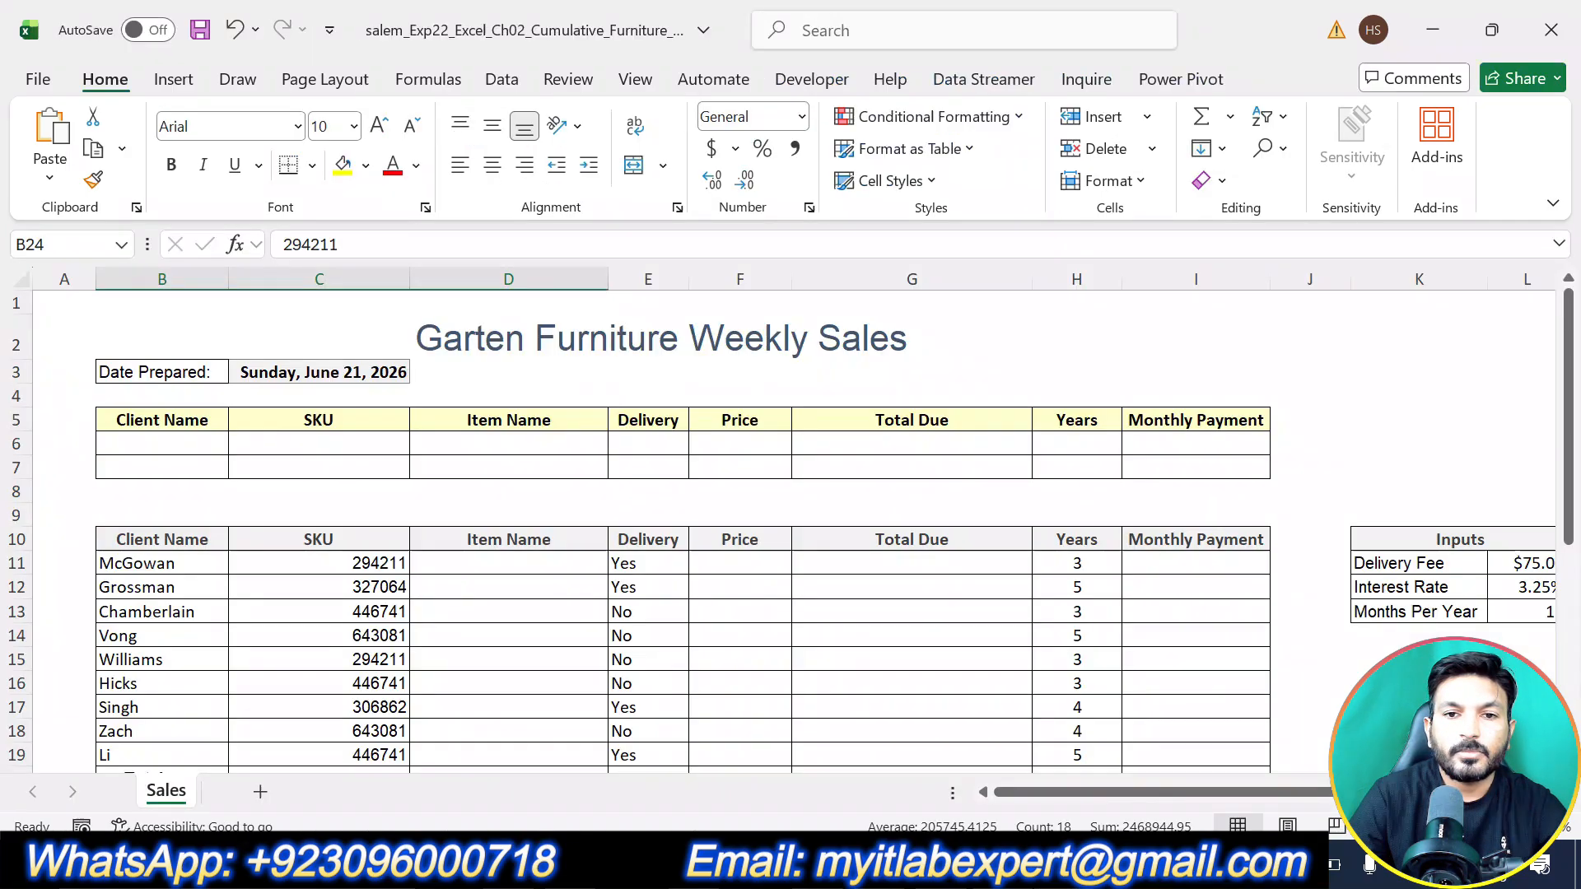
left_click(512, 563)
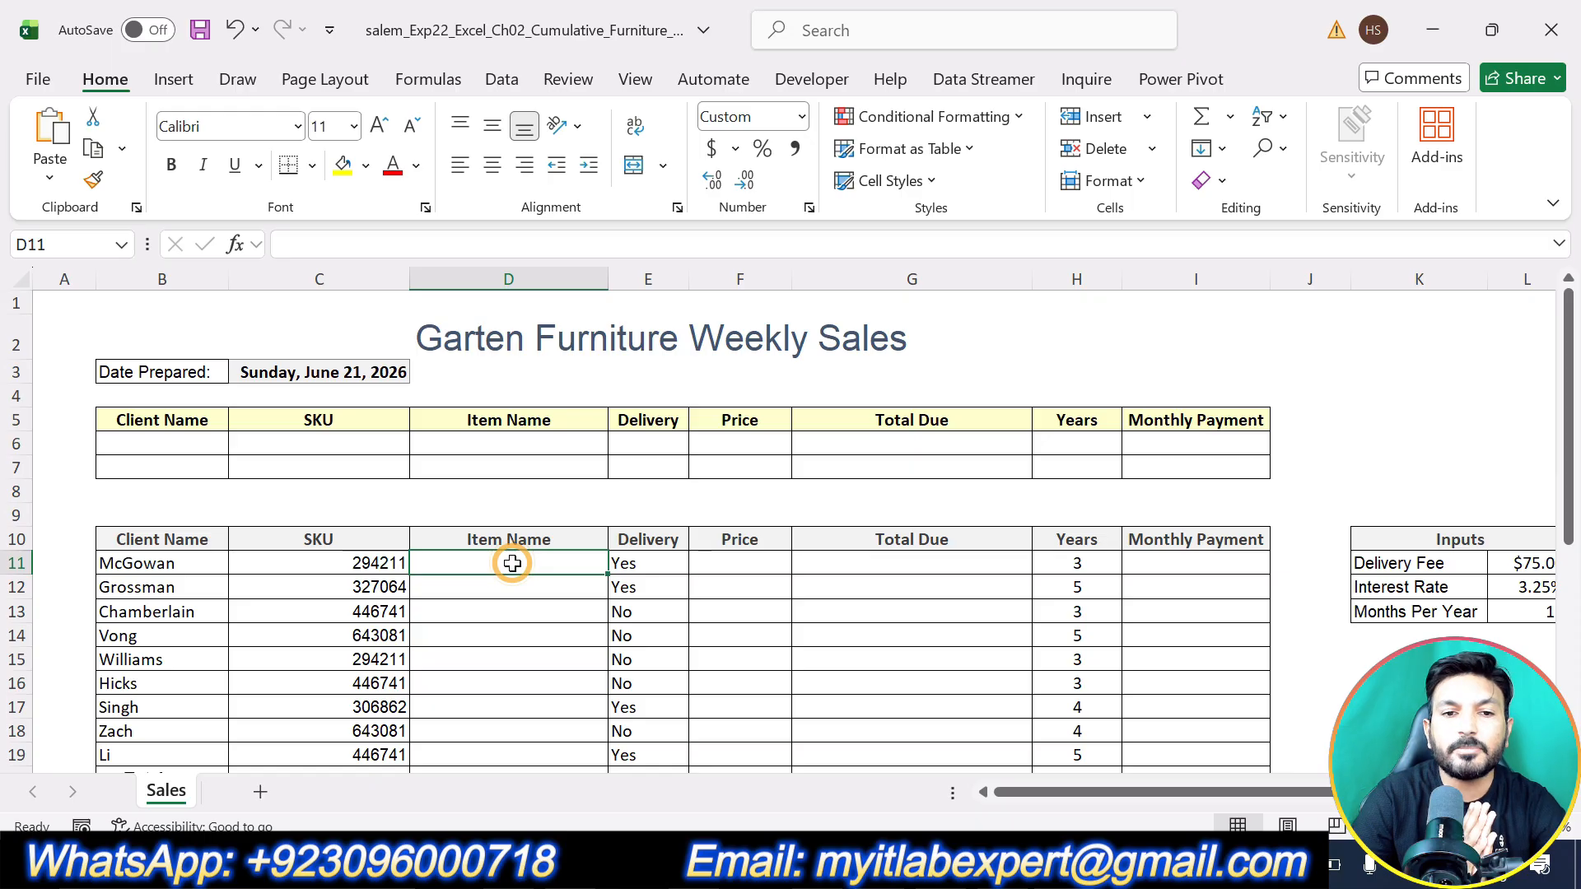
scroll(512, 540, "down", 1)
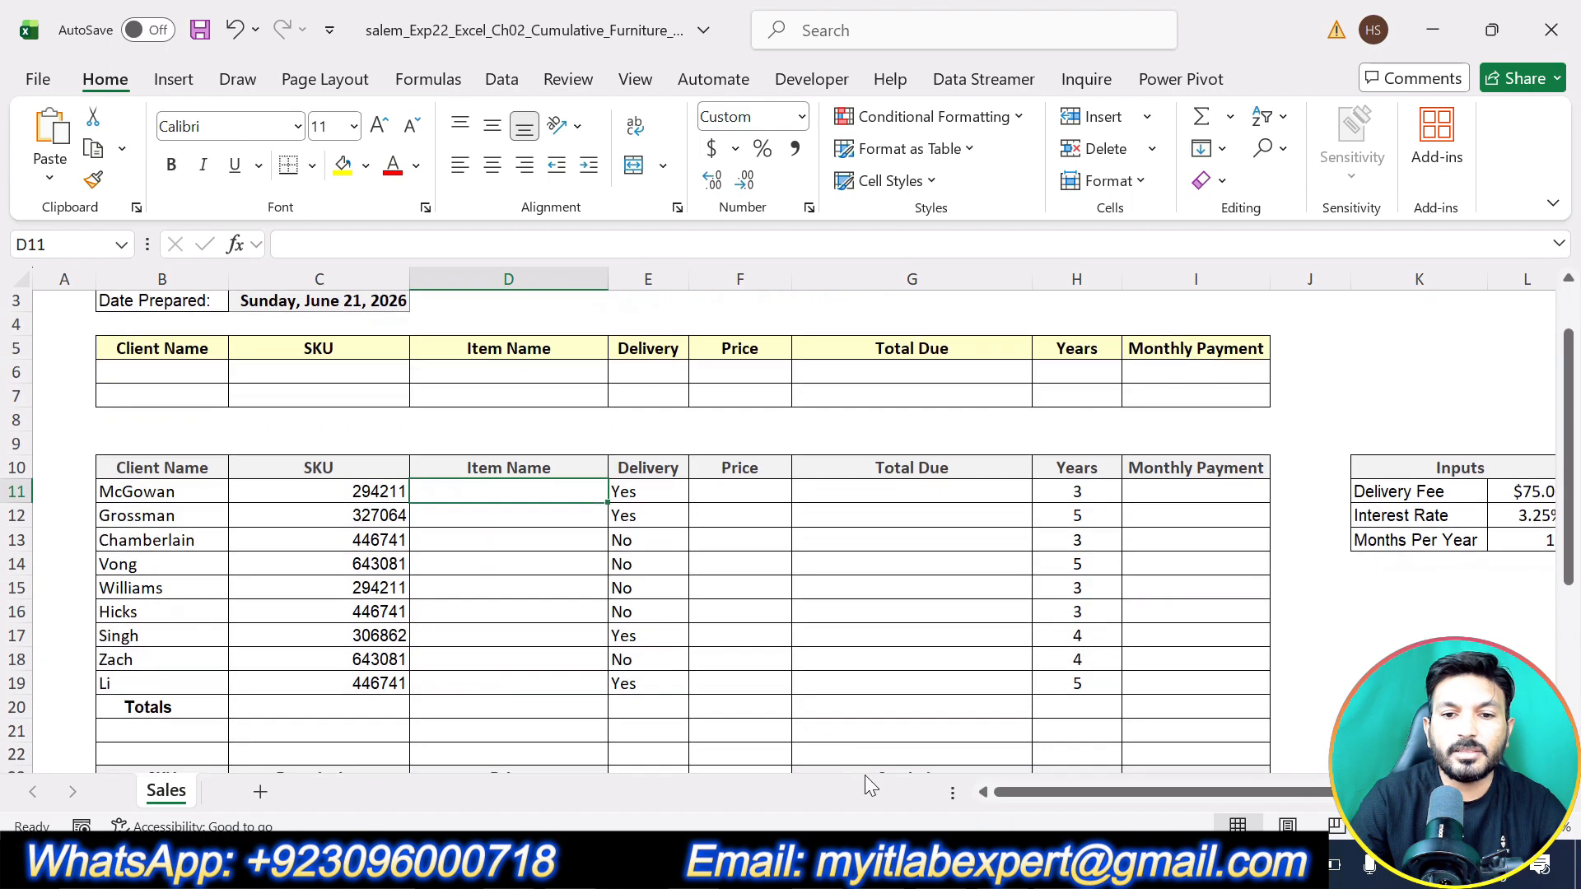
left_click(1016, 869)
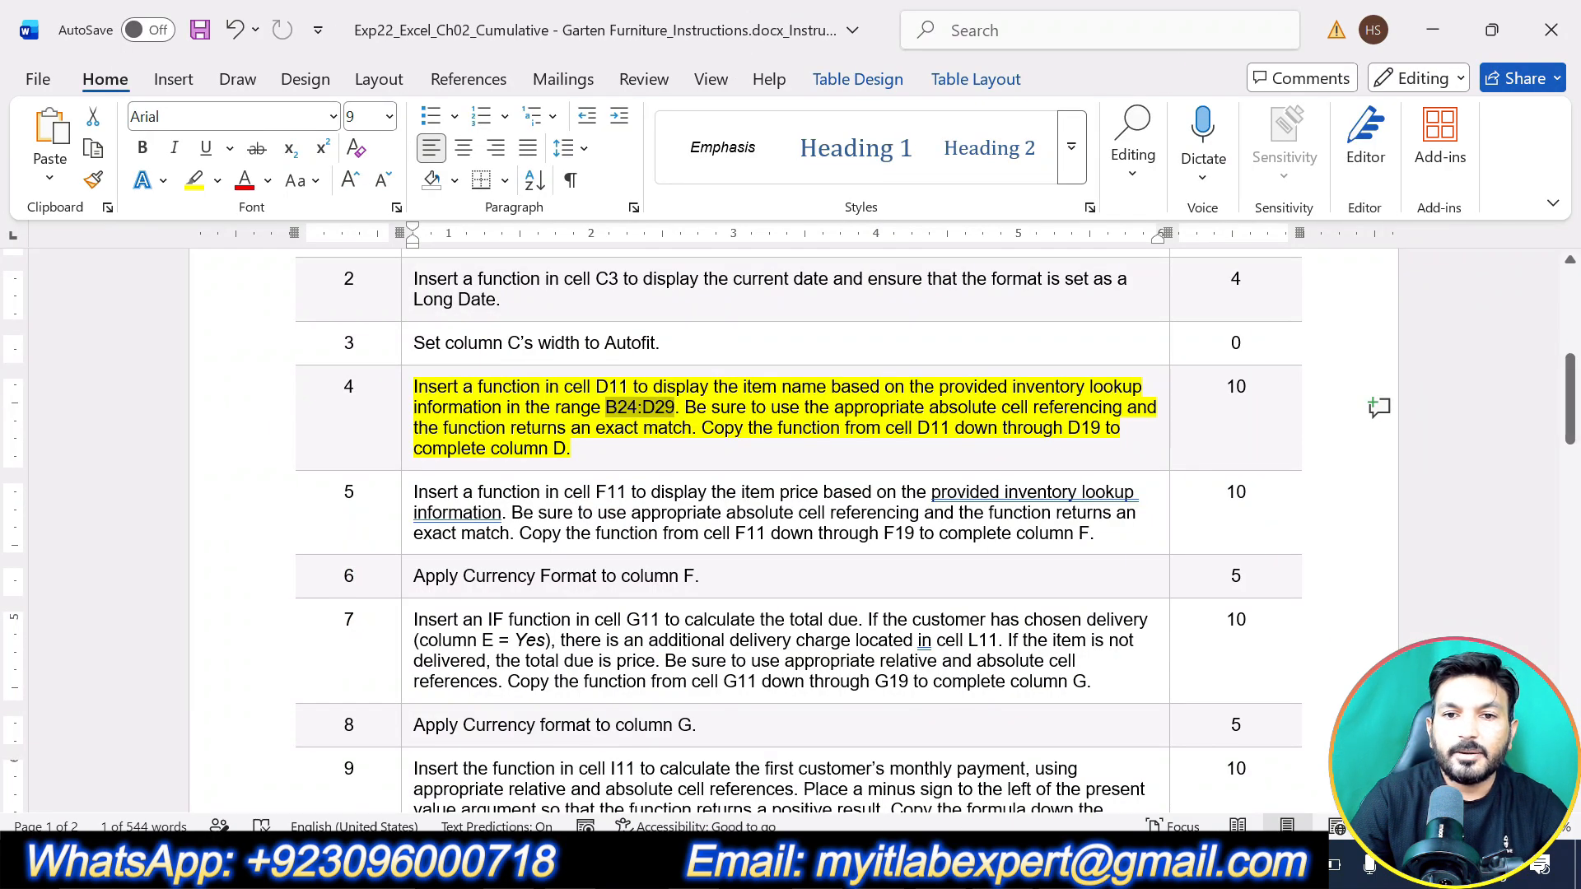
left_click(1016, 870)
scroll(624, 610, "down", 4)
scroll(442, 643, "up", 4)
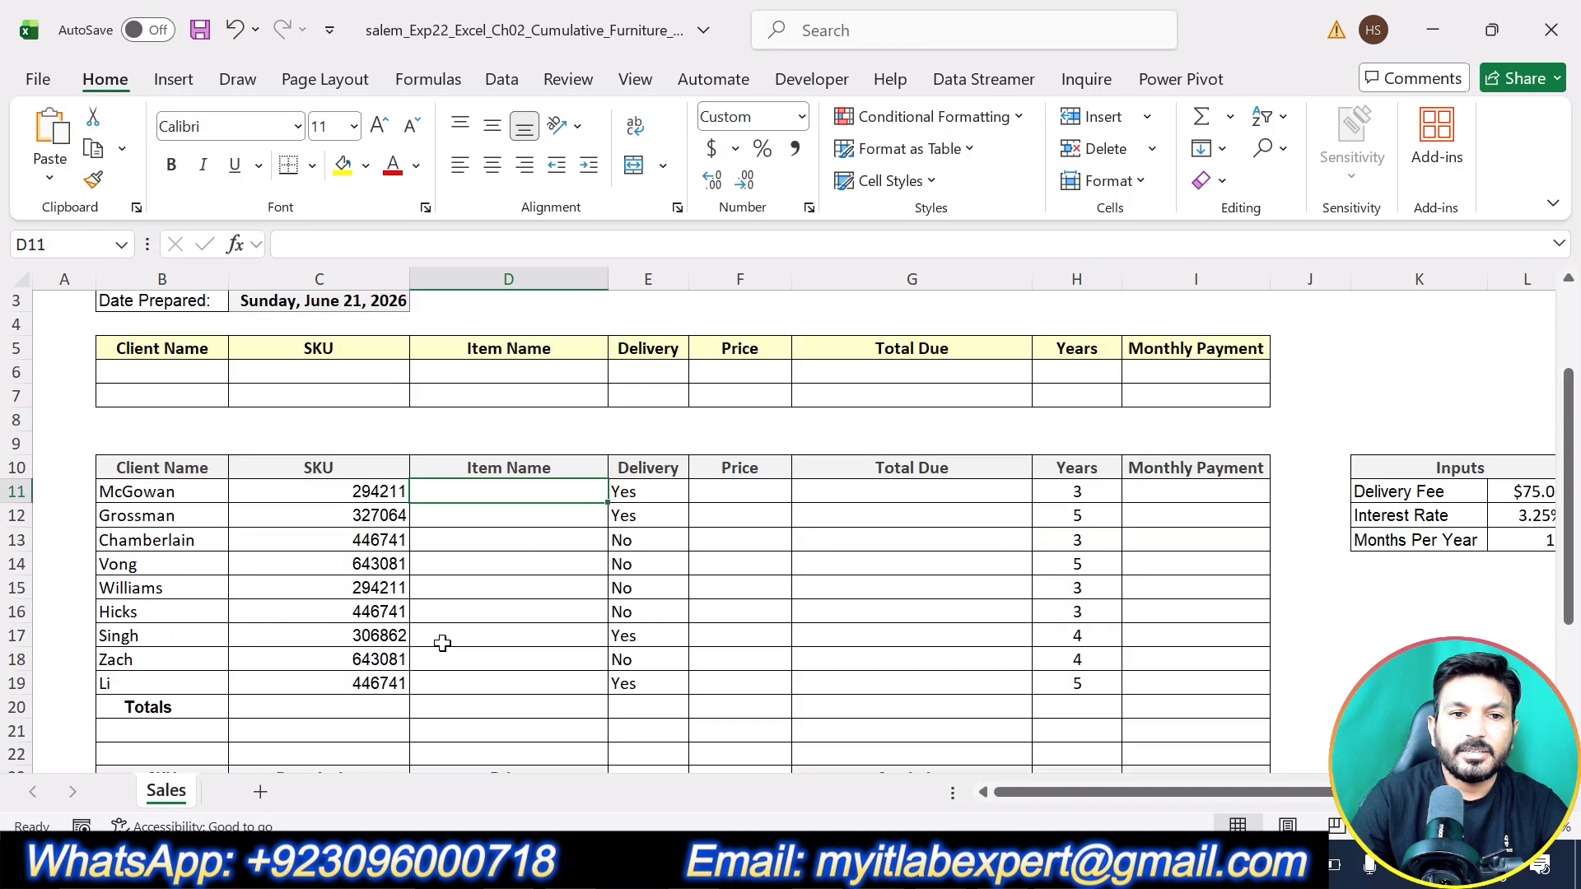
scroll(442, 643, "up", 1)
scroll(442, 643, "down", 2)
scroll(442, 643, "down", 3)
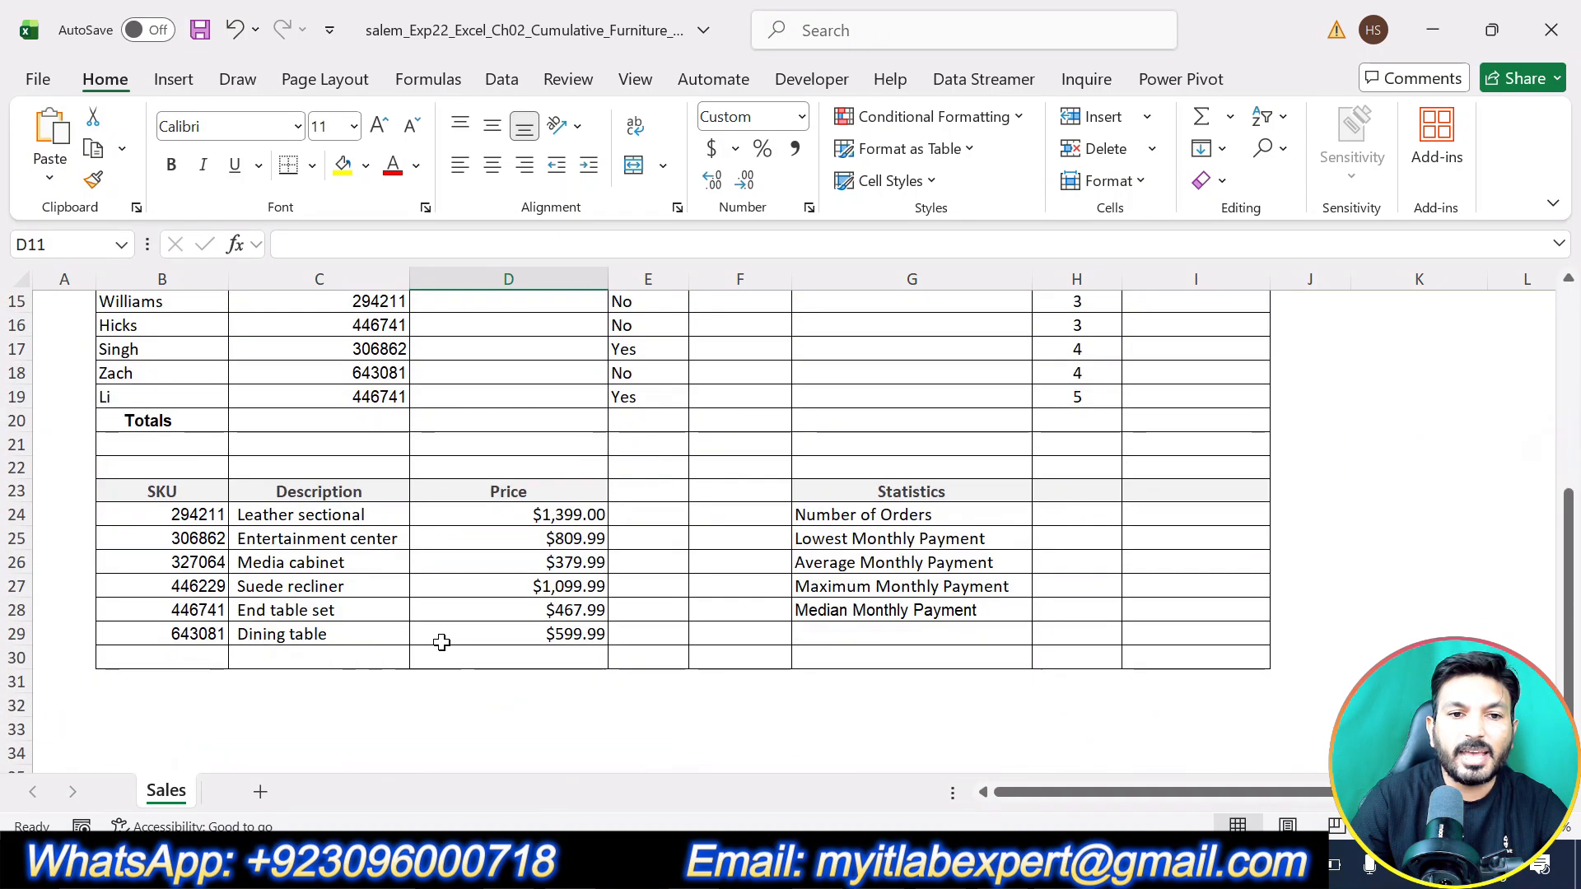
left_click(225, 519)
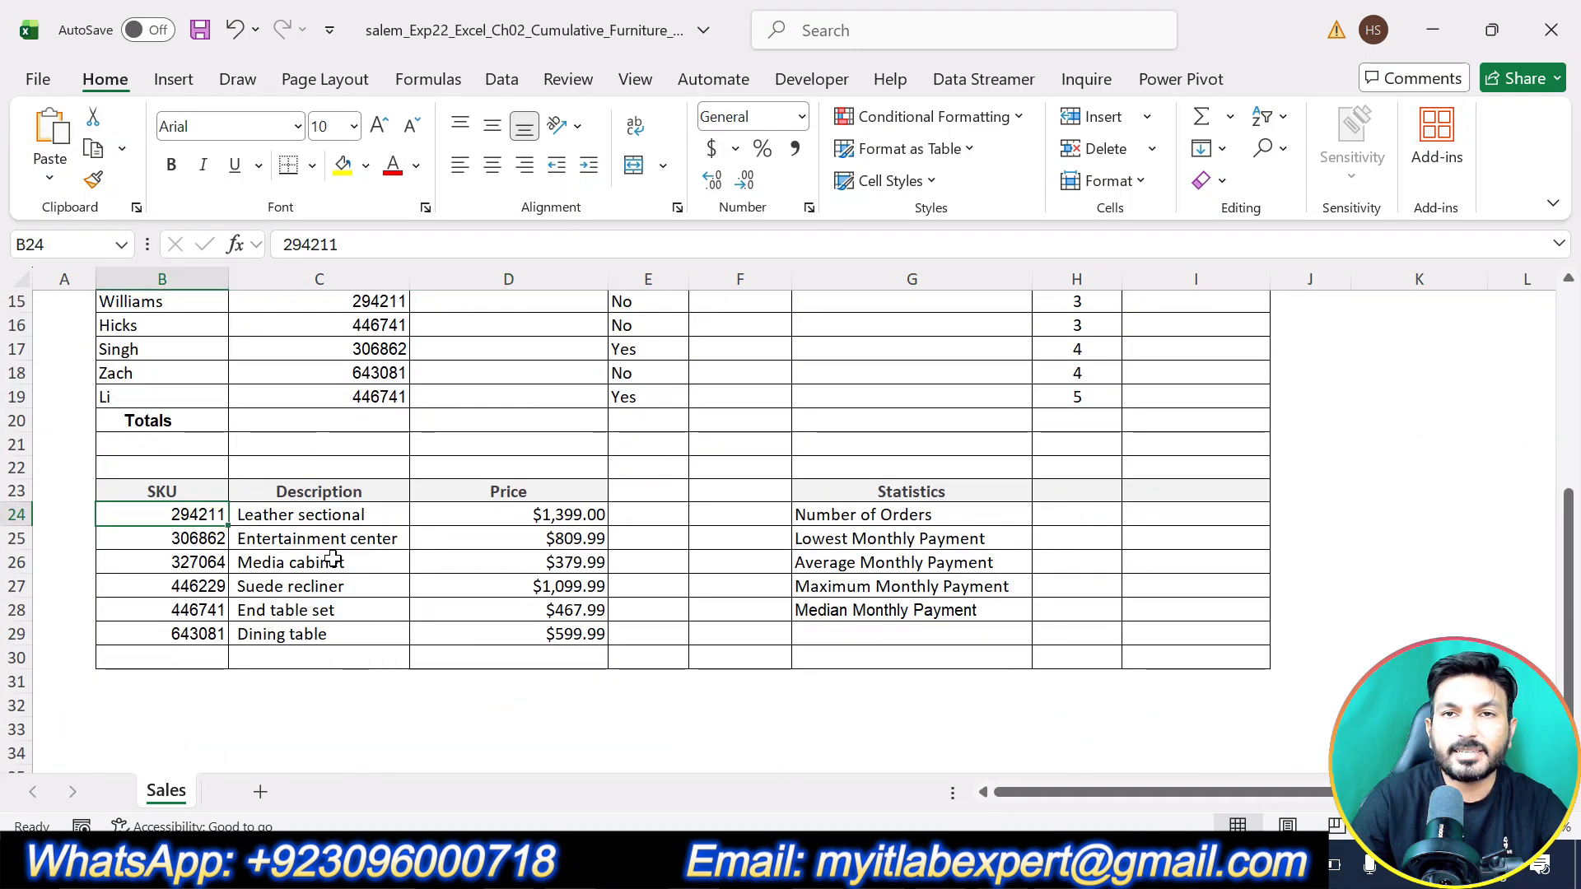
scroll(442, 582, "up", 4)
- Start a VLOOKUP function in cell D11, open its function arguments and set the lookup value to C11
left_click(490, 491)
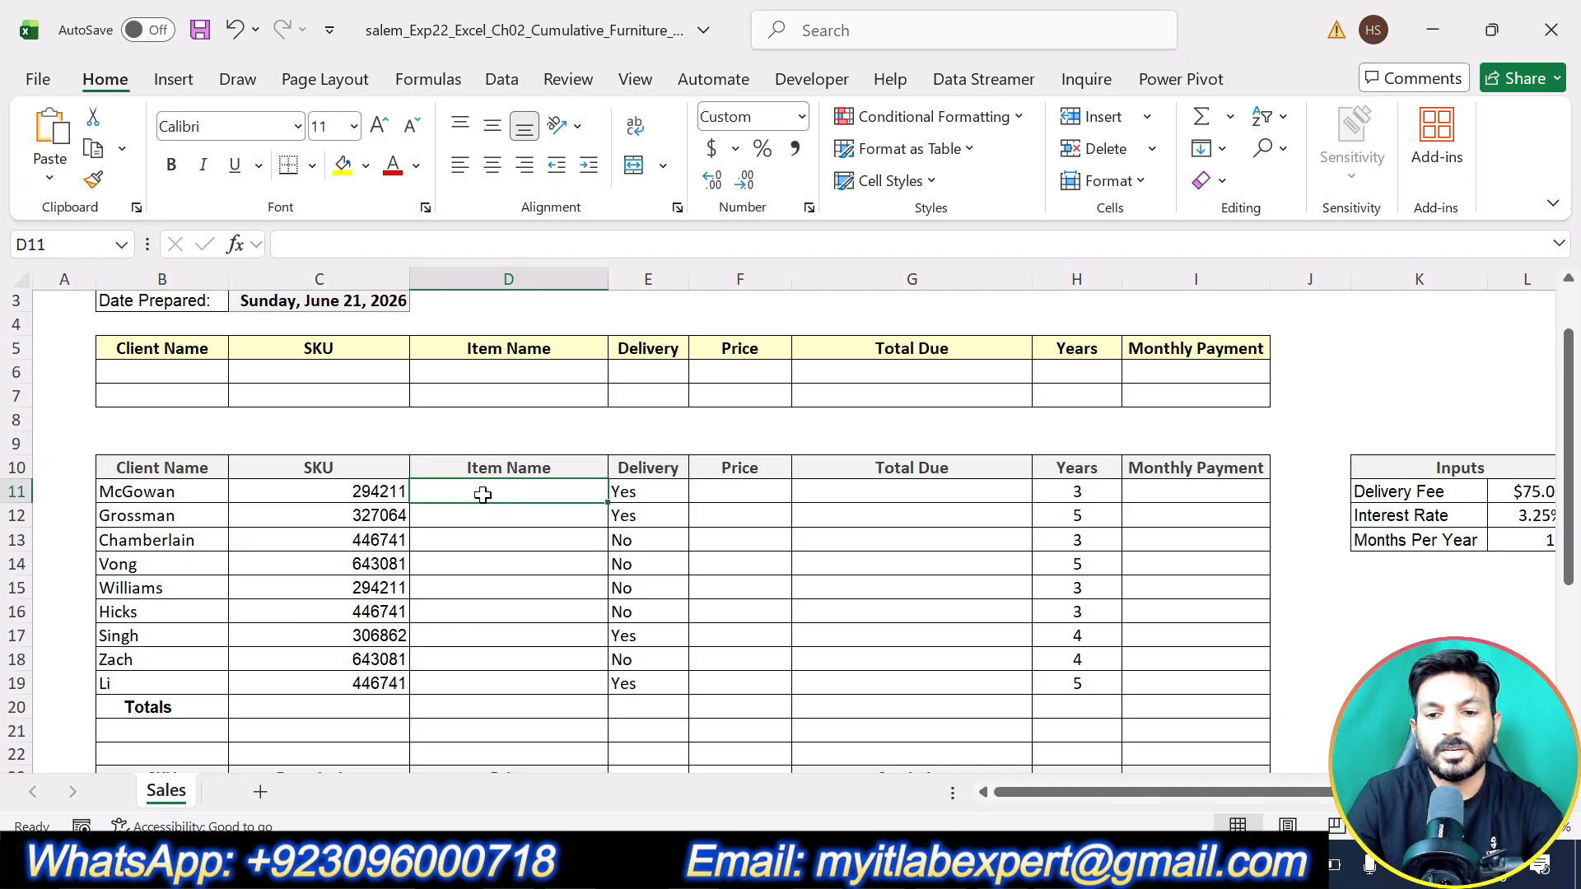
type("=")
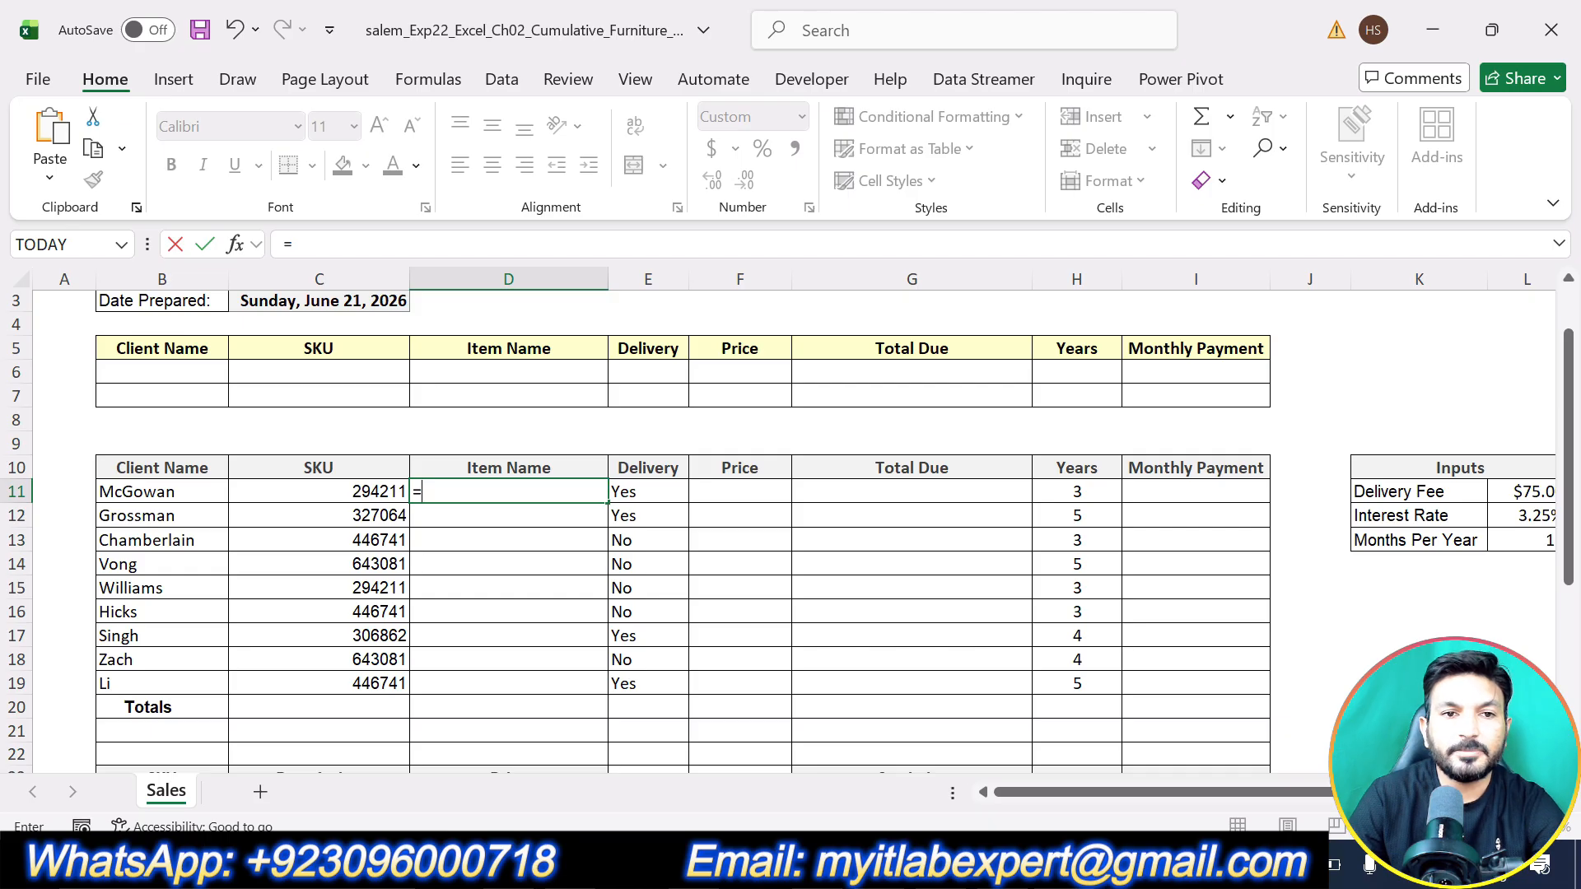
type("vl")
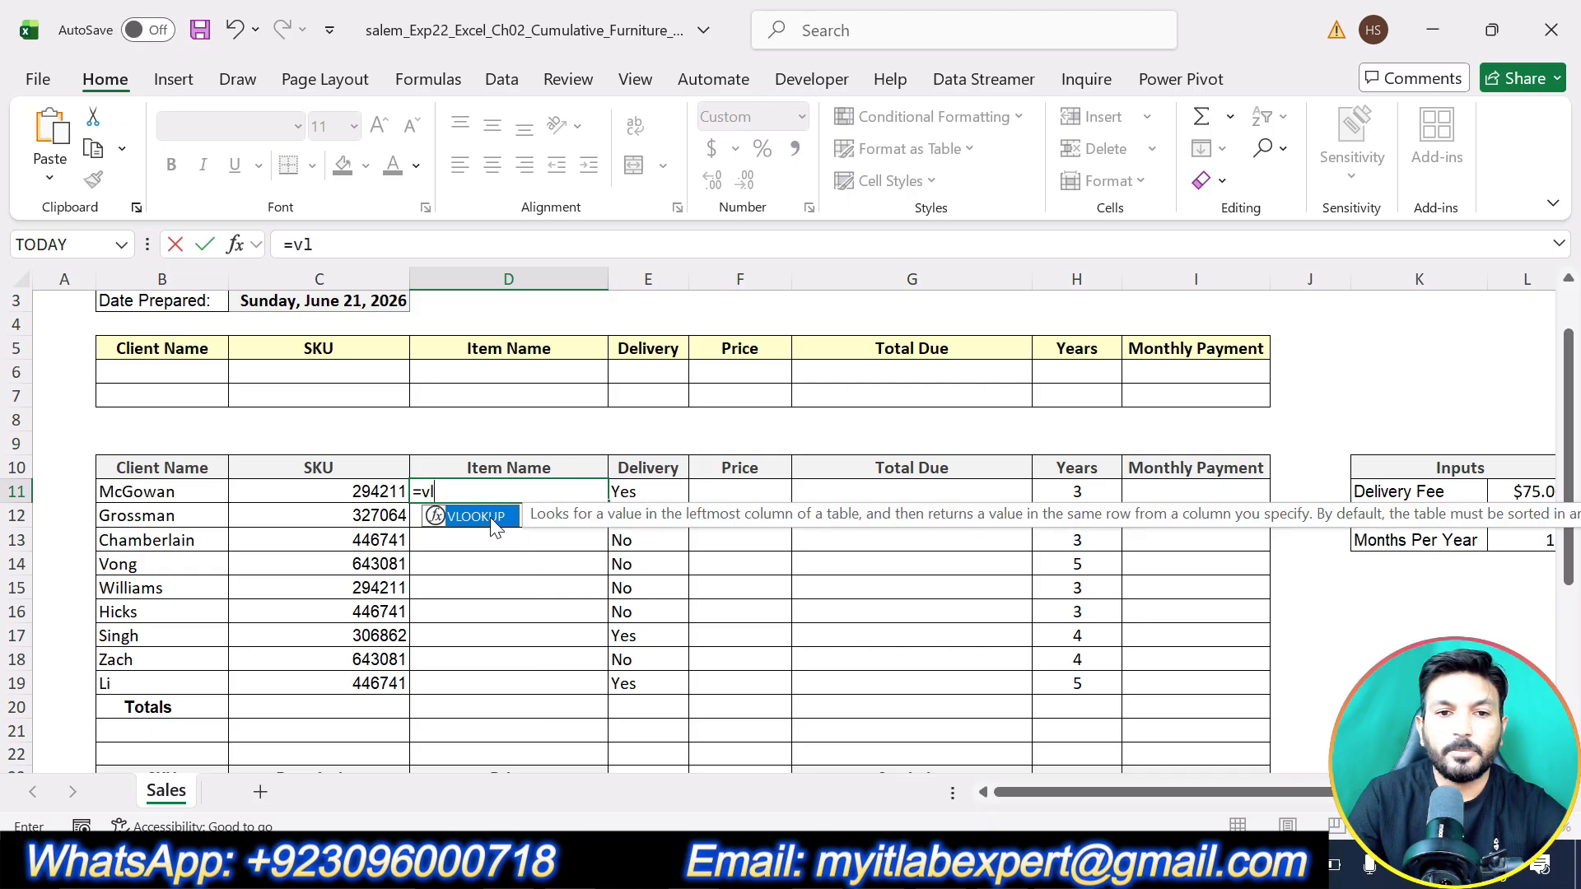
double_click(485, 517)
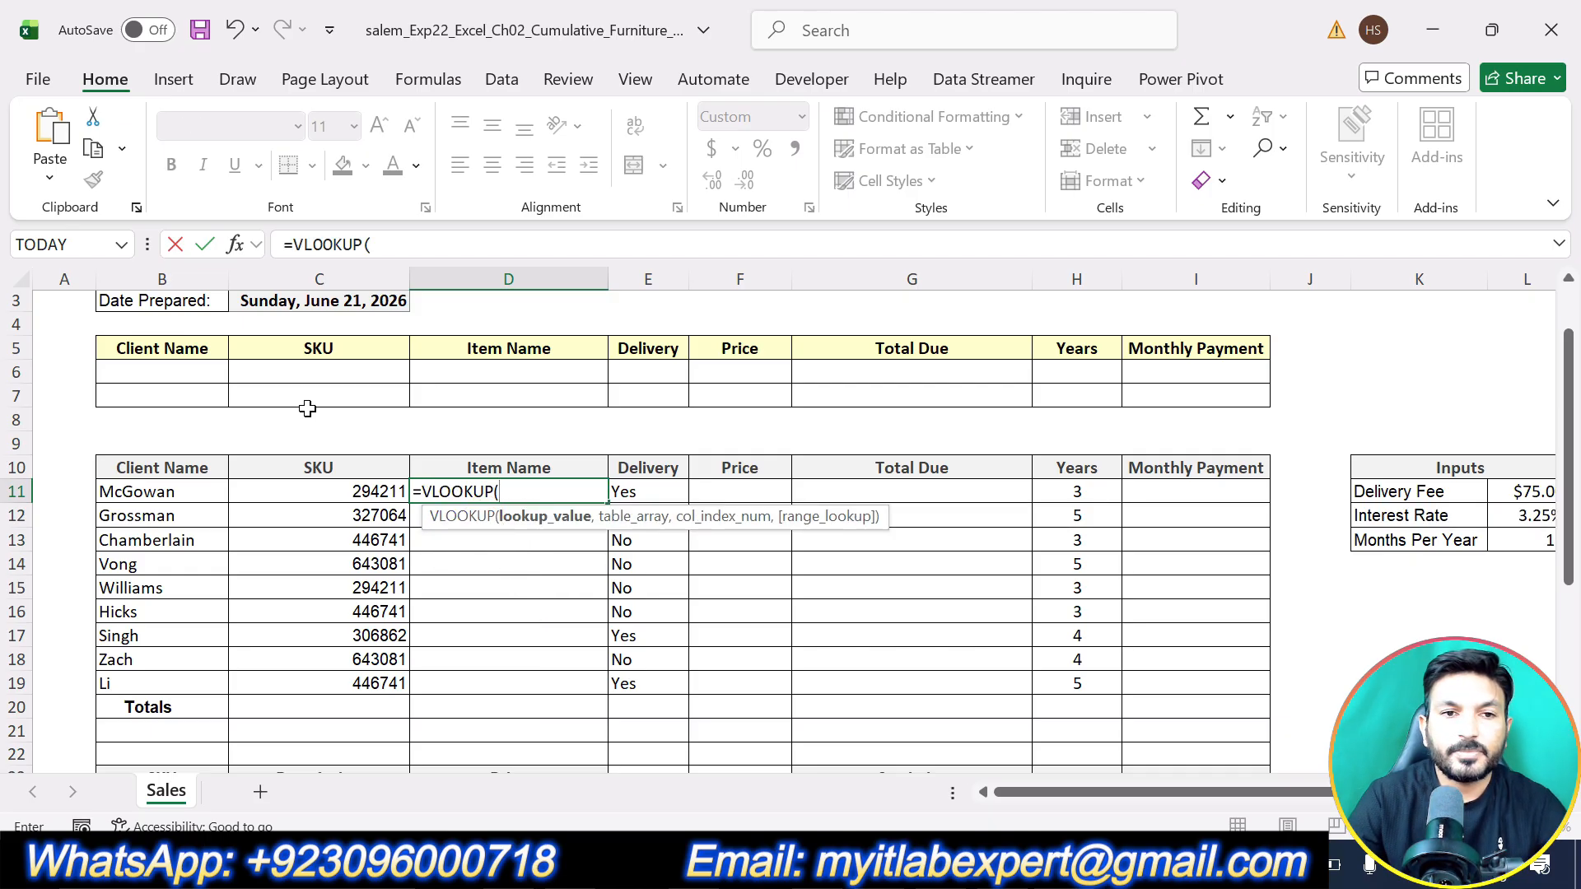
left_click(236, 247)
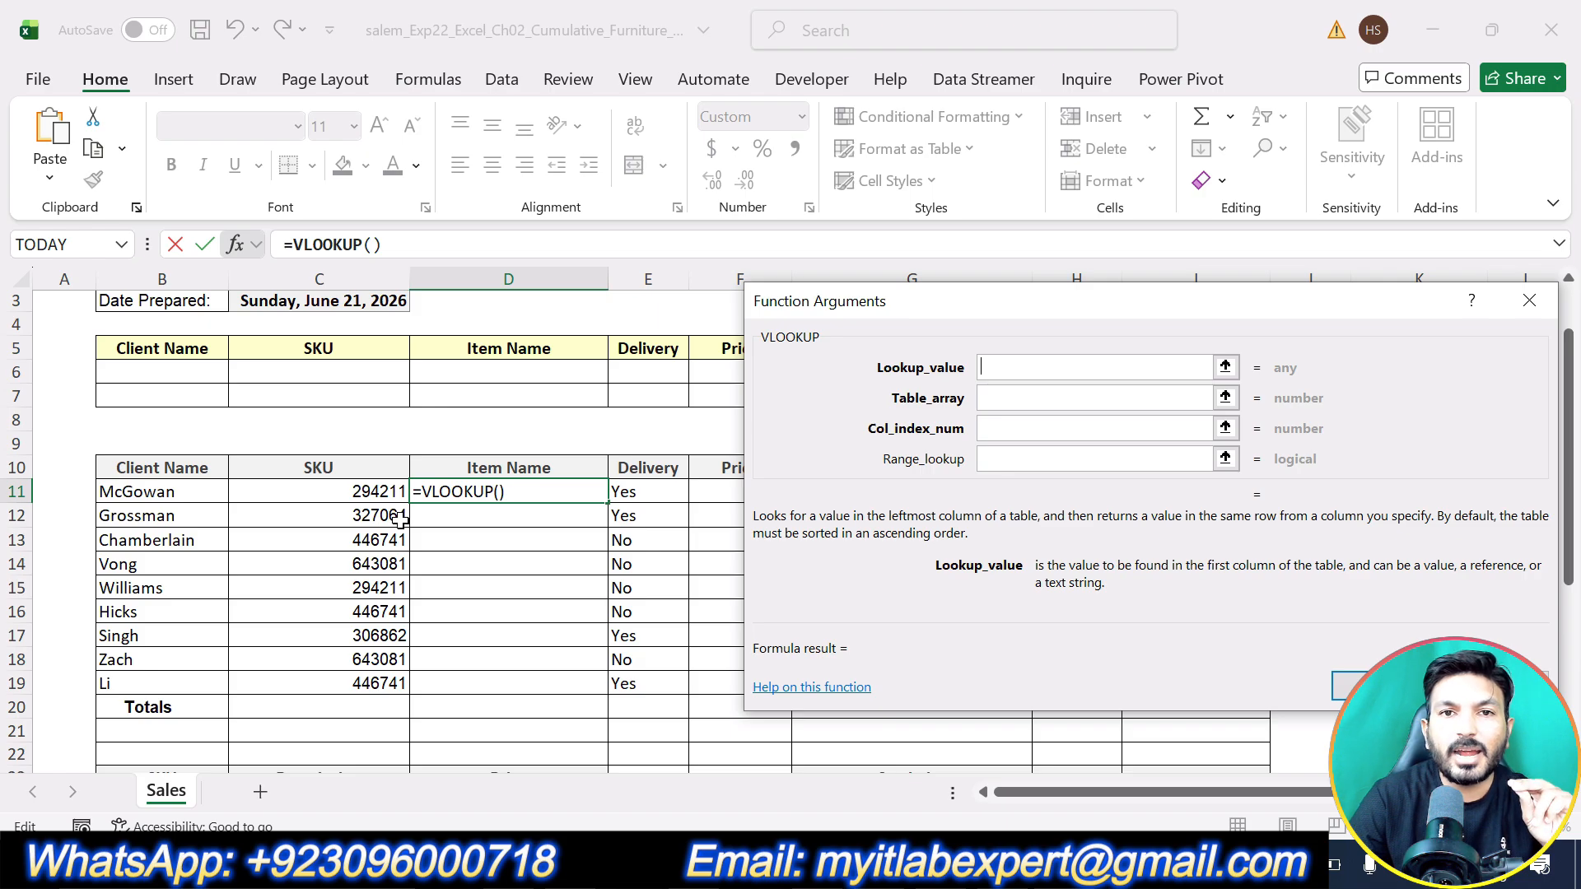
left_click(359, 491)
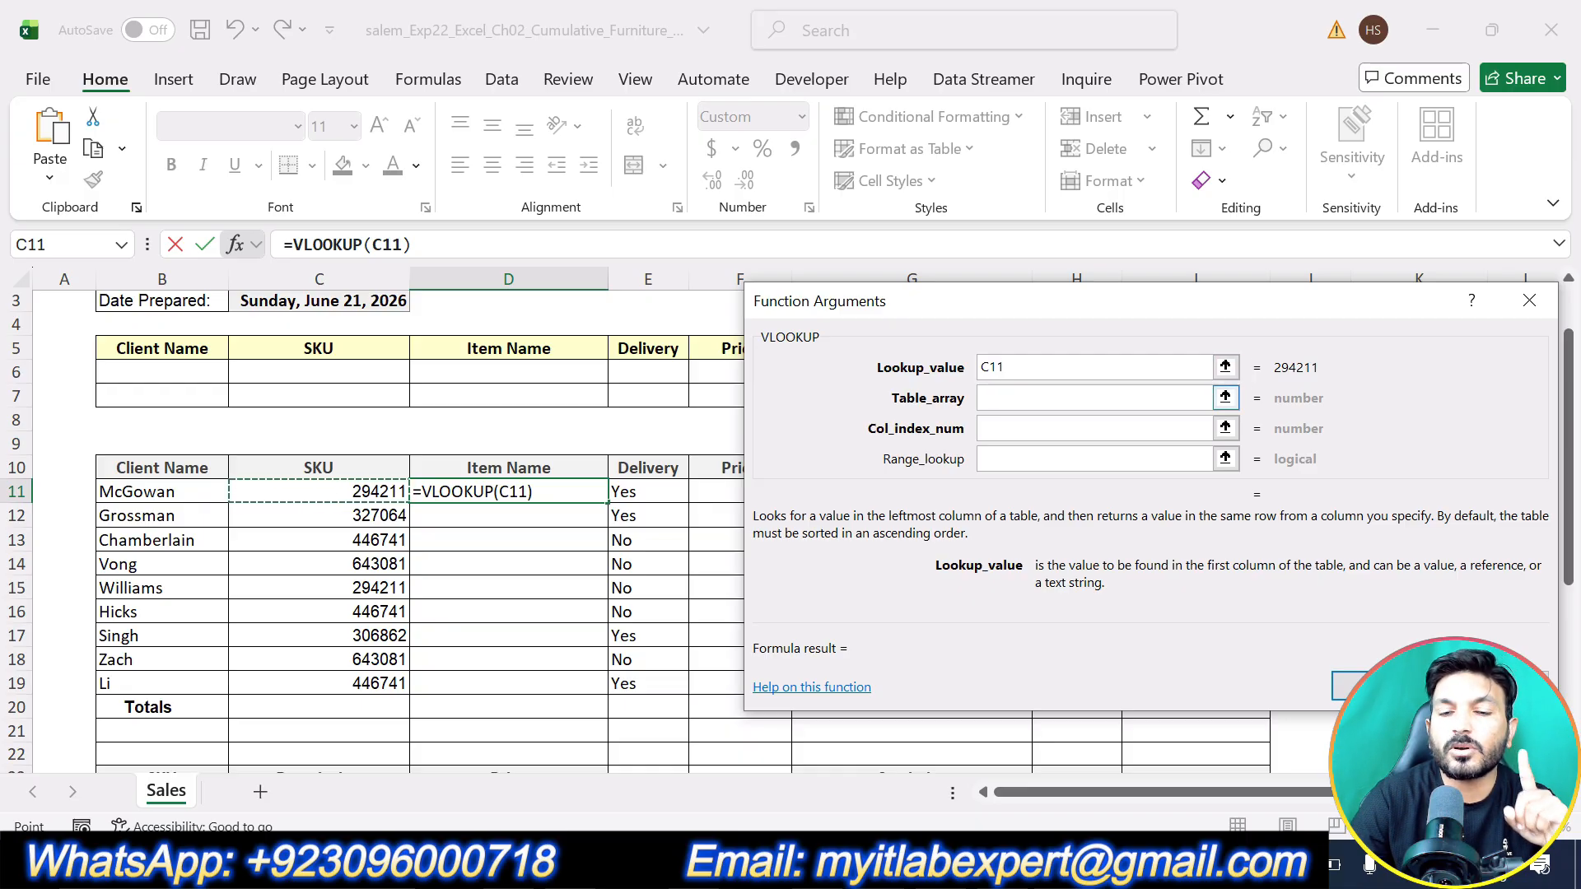
- Set the VLOOKUP's table array to the SKU lookup table as the absolute reference $B$24:$D$29
left_click(1194, 397)
scroll(195, 586, "down", 3)
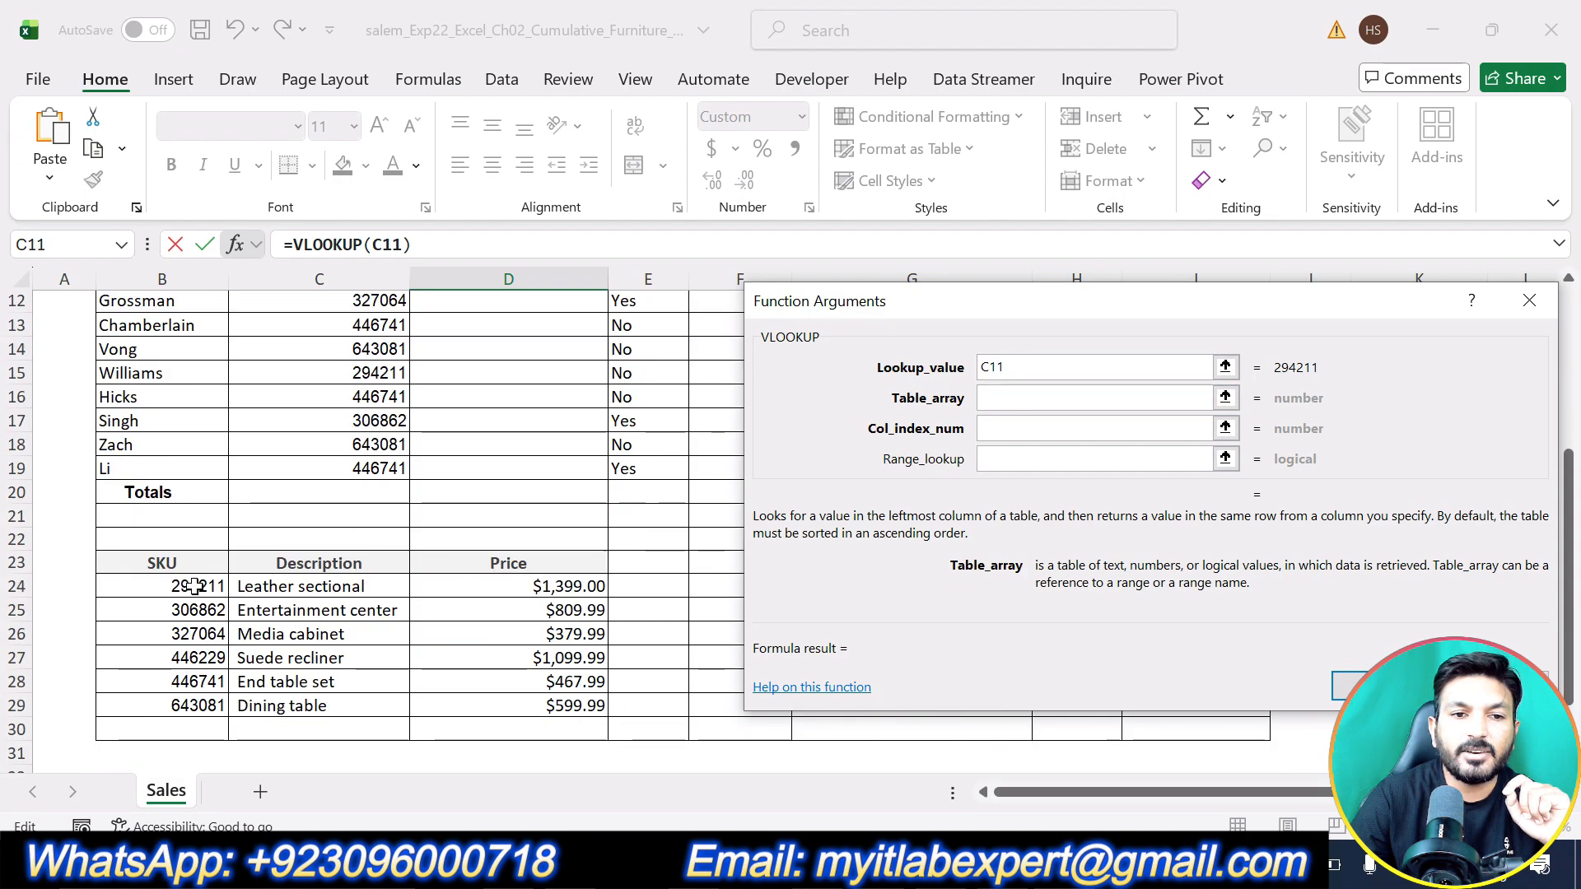
left_click_drag(194, 586, 547, 705)
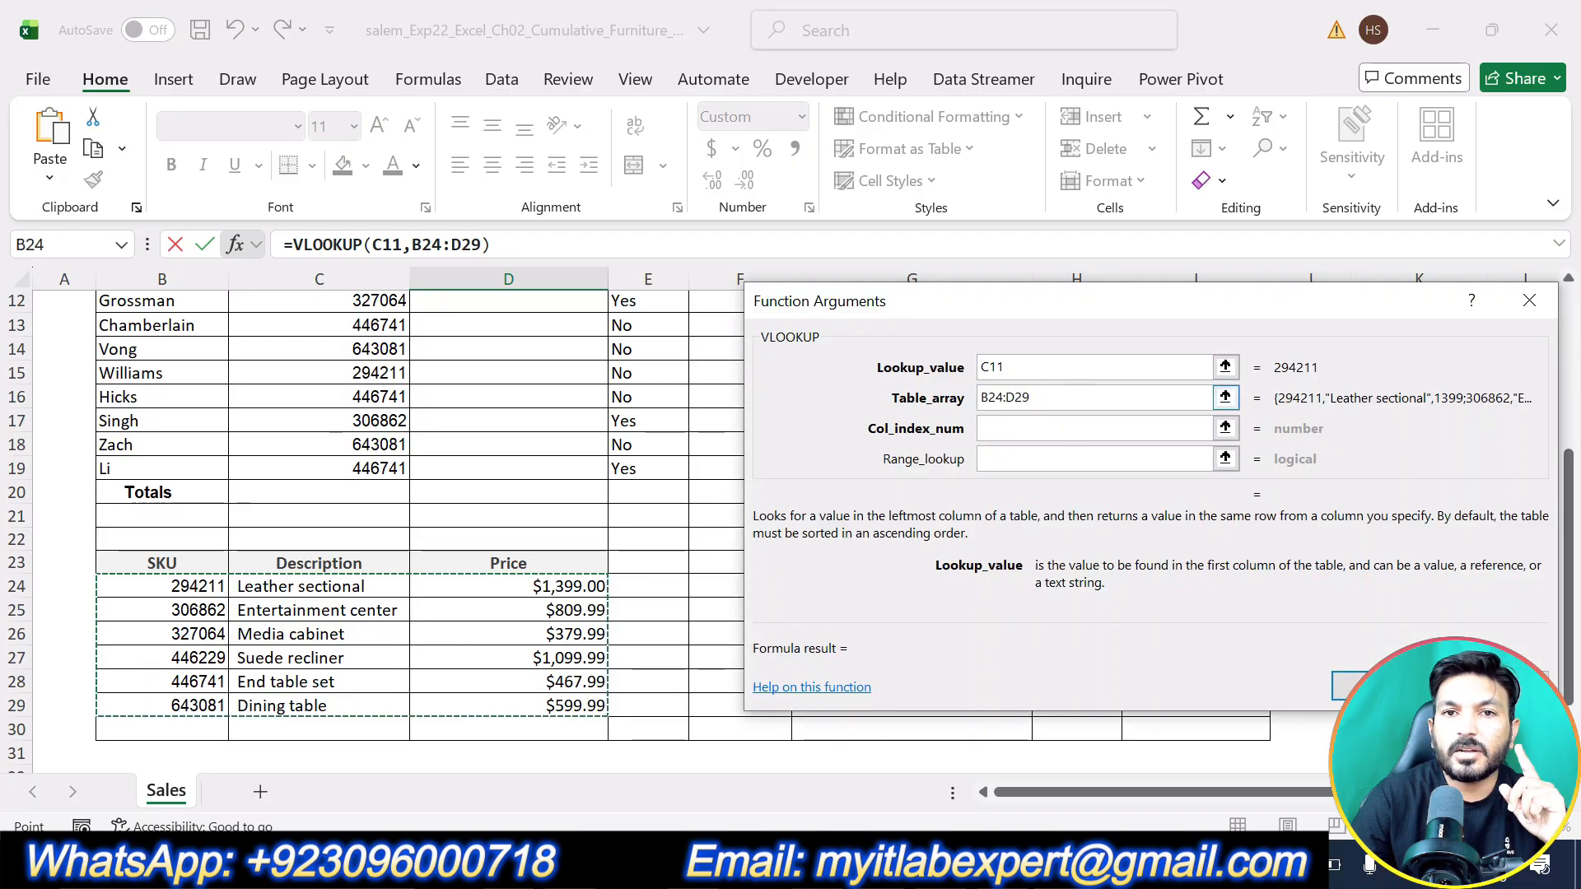
left_click(982, 399)
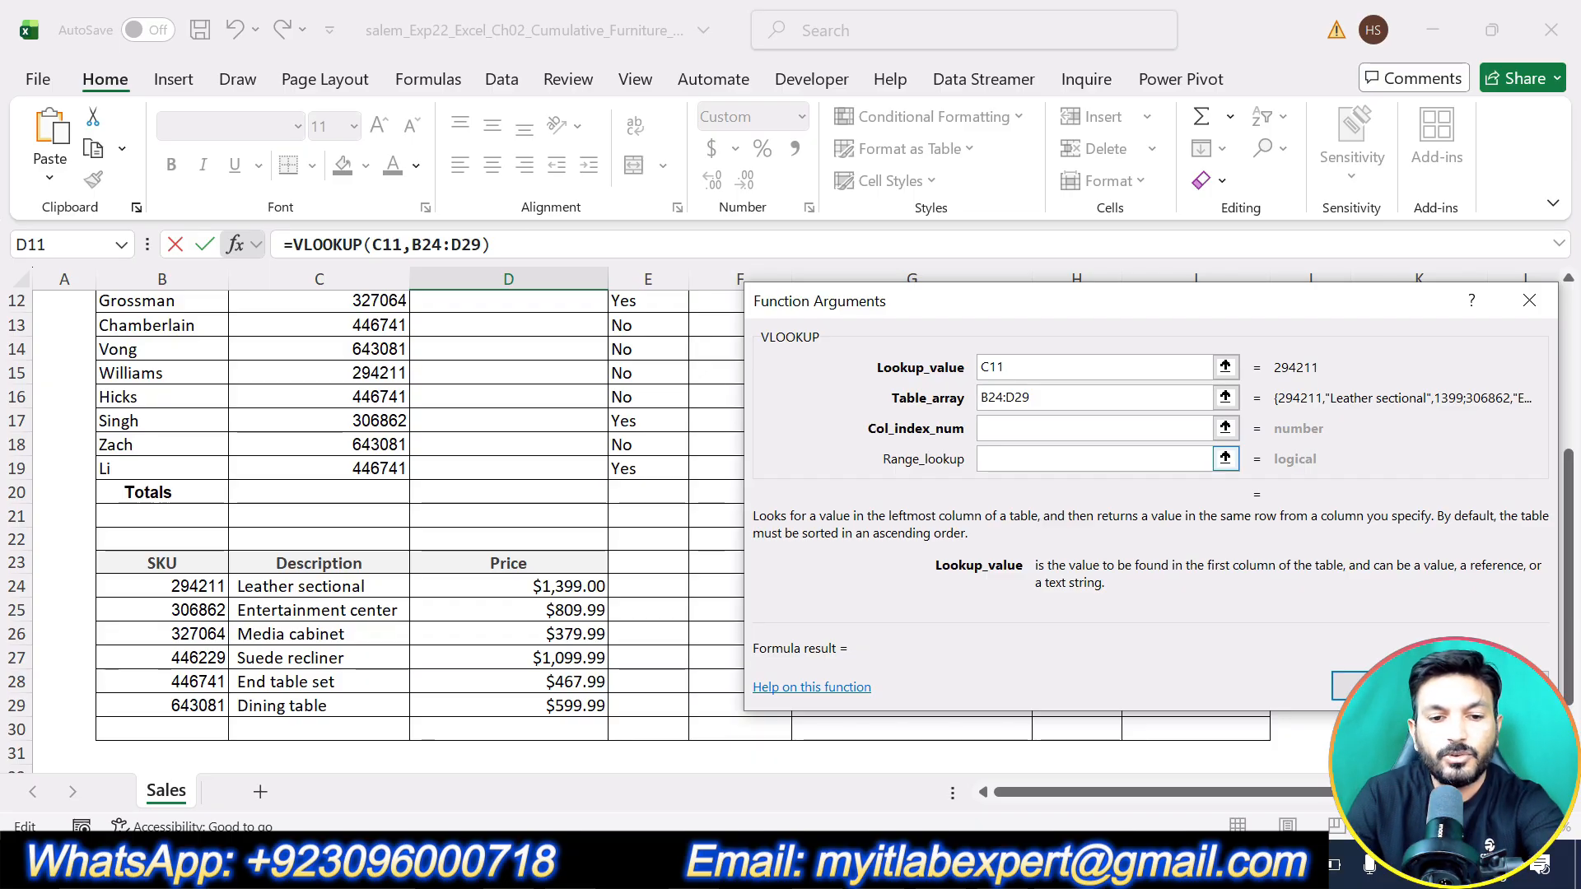
type("$")
left_click(999, 398)
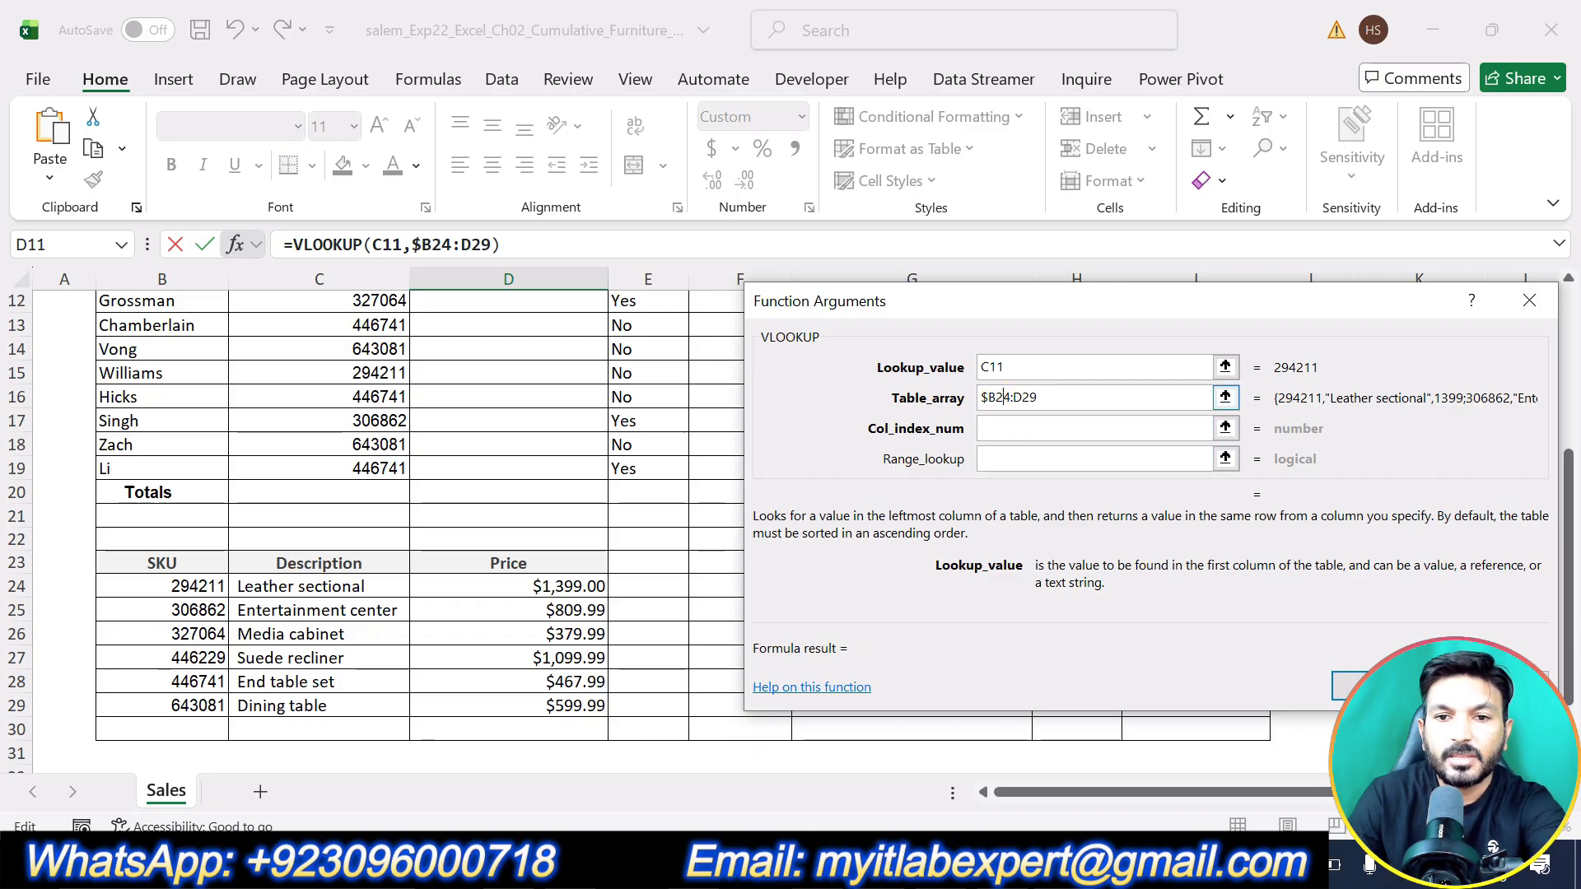
left_click(993, 397)
type("$")
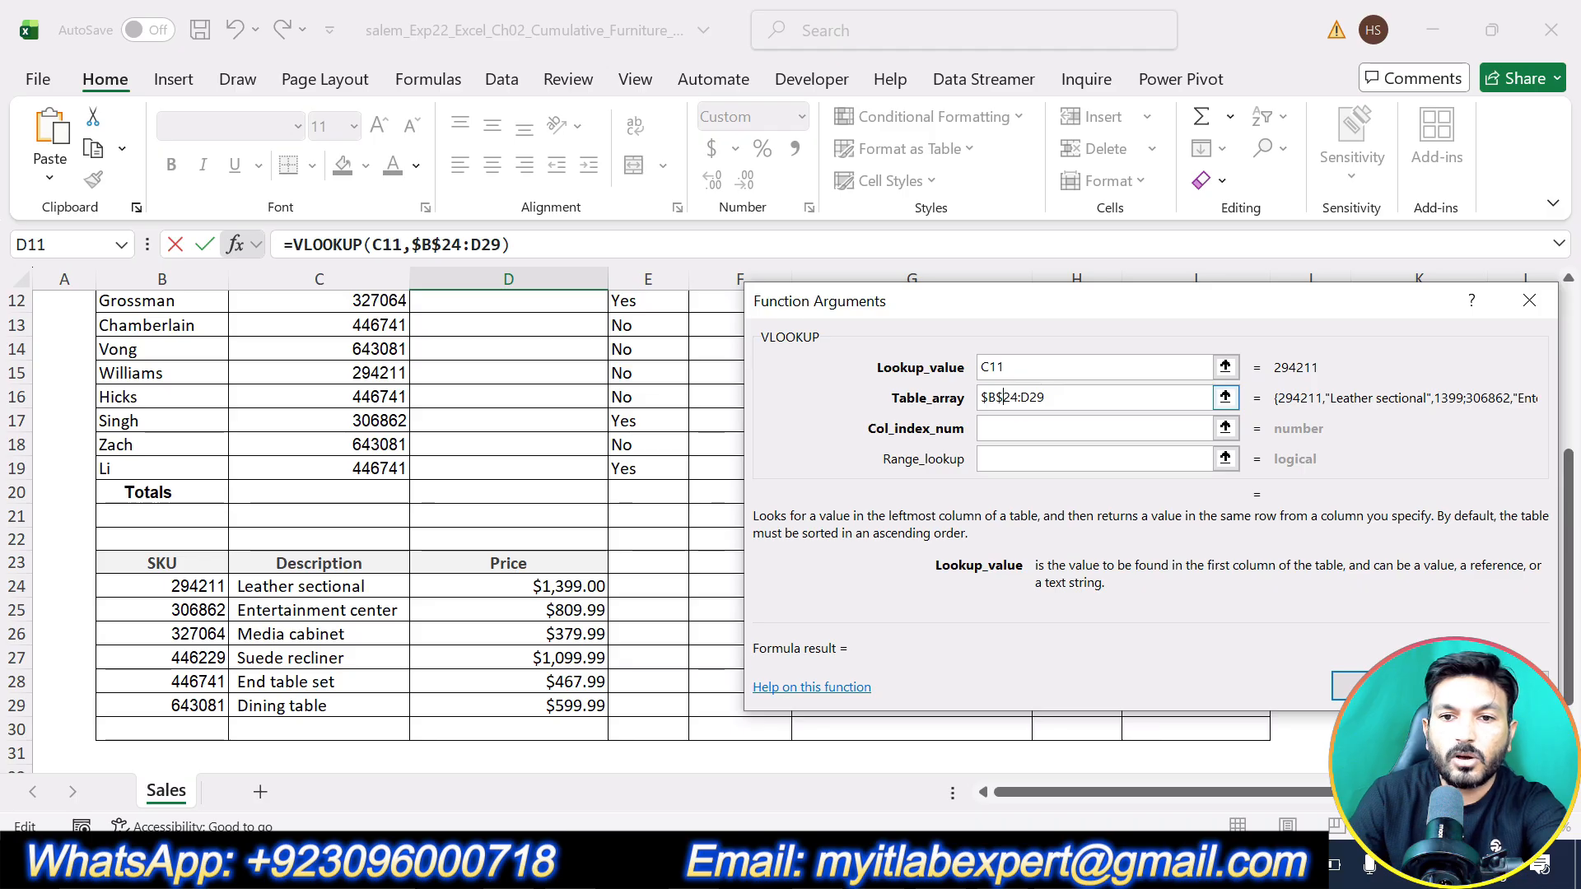
left_click(1020, 397)
type("$")
left_click(1022, 397)
type("$D$")
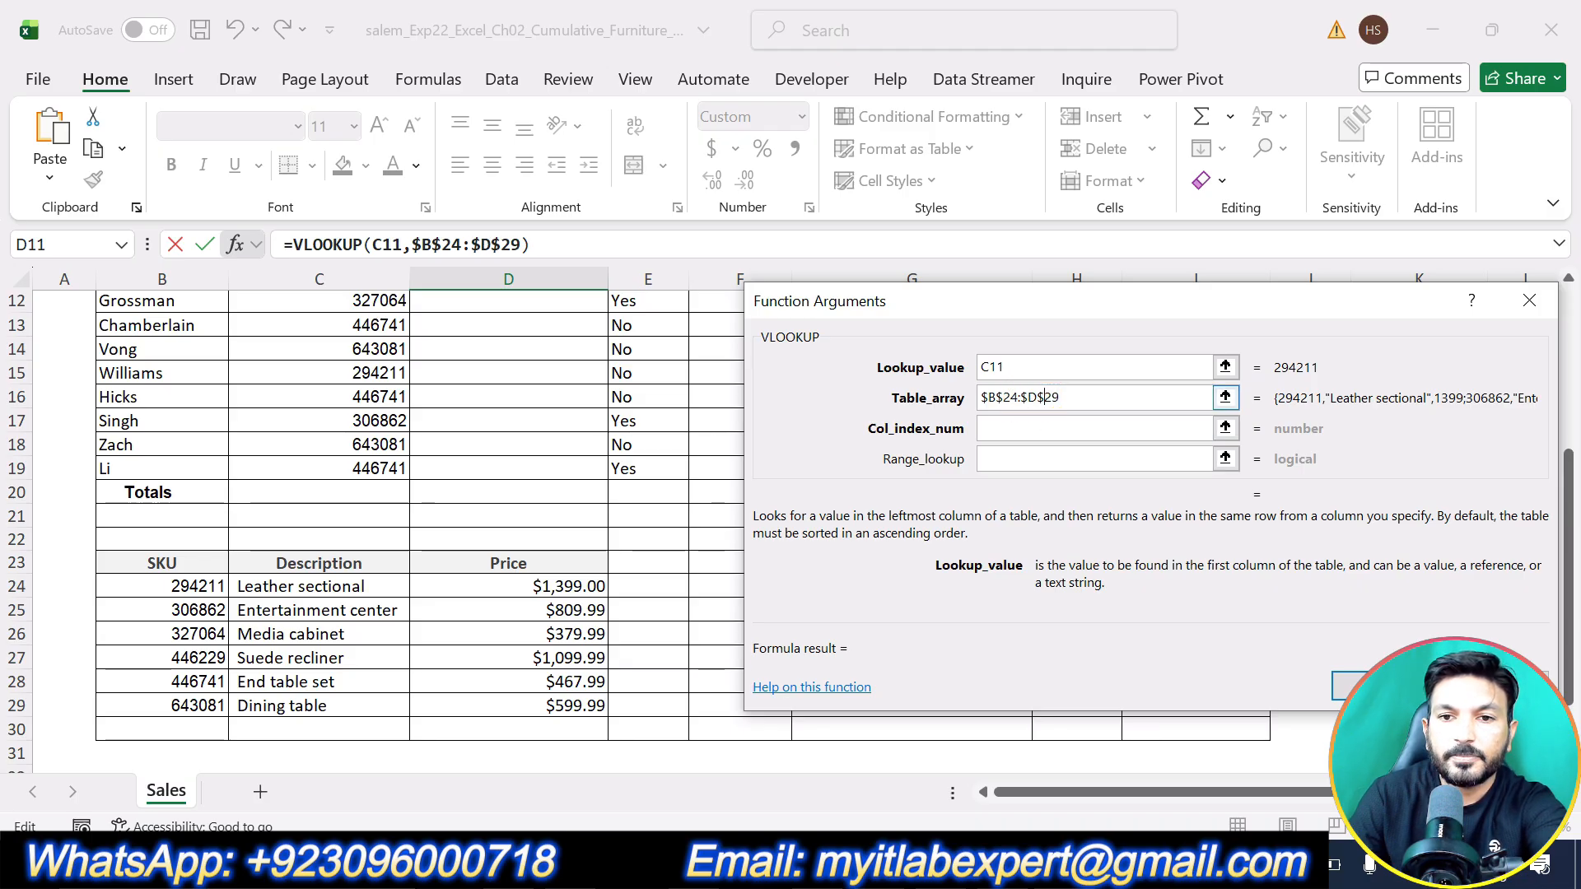
- Set the VLOOKUP's column index number to 2 so that it returns the Description column
left_click(1009, 428)
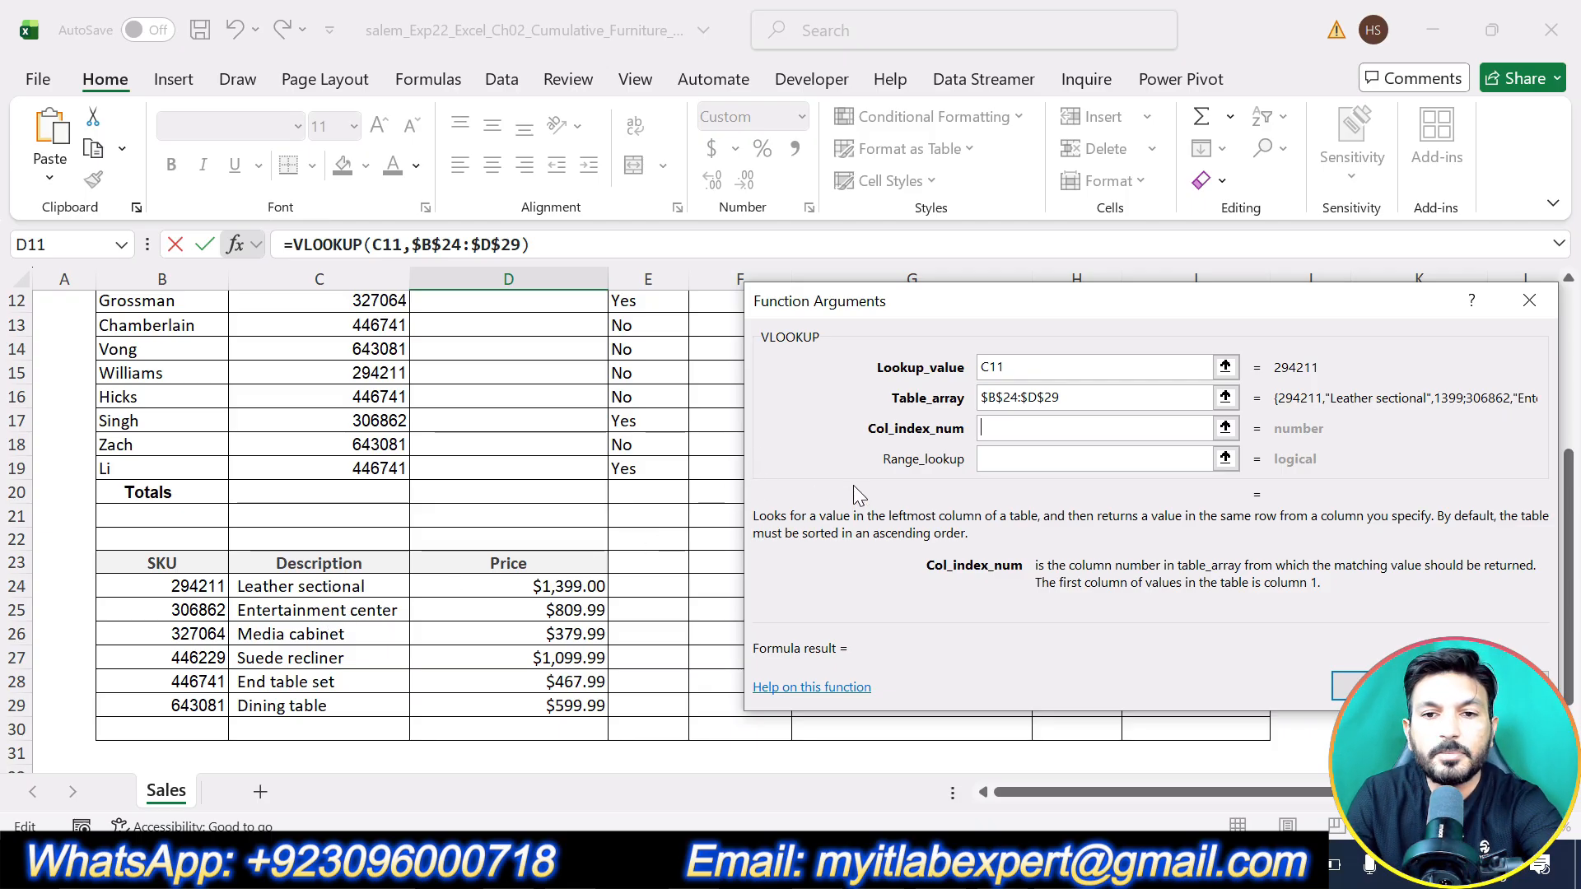
type("2")
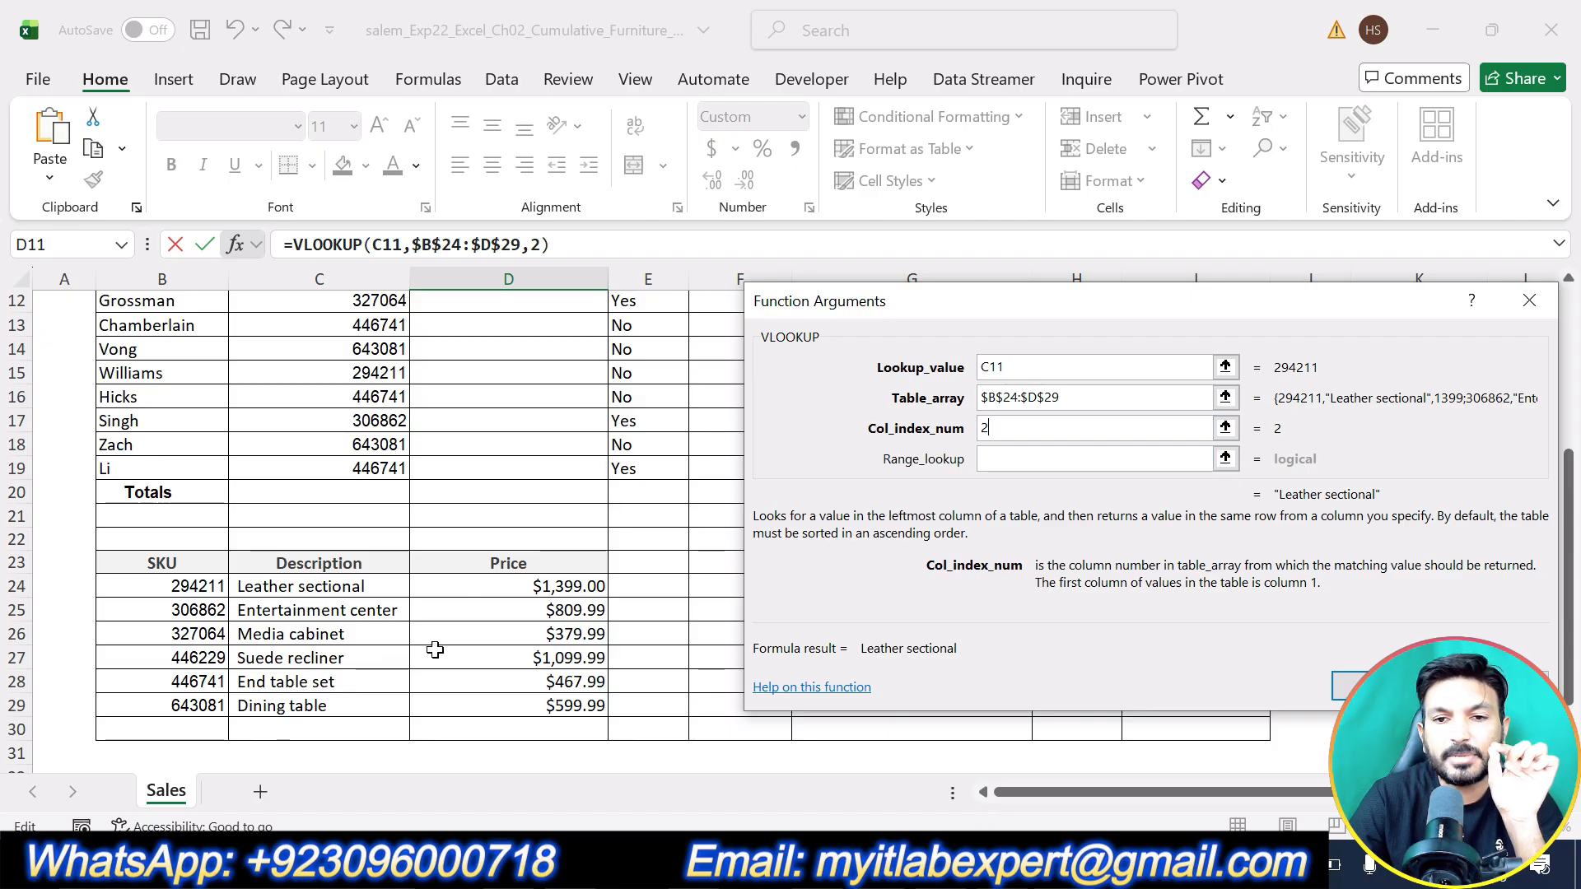
left_click(994, 457)
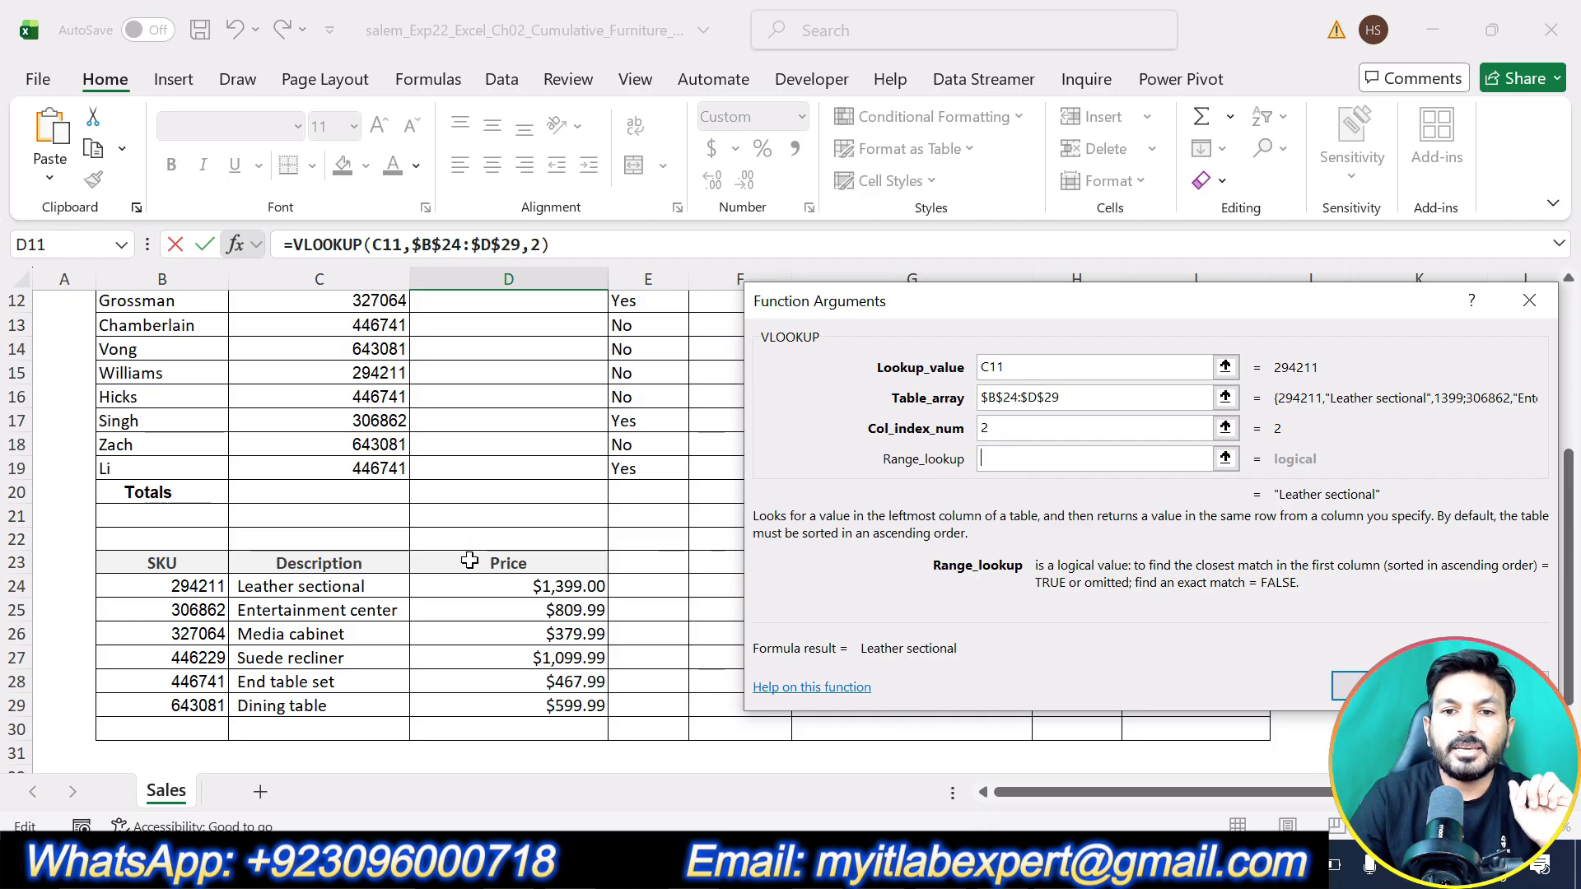
- Switch to the Word instructions, mark the words "exact match" in step 4 and return to the Excel workbook
scroll(469, 561, "up", 3)
key("alt+Tab")
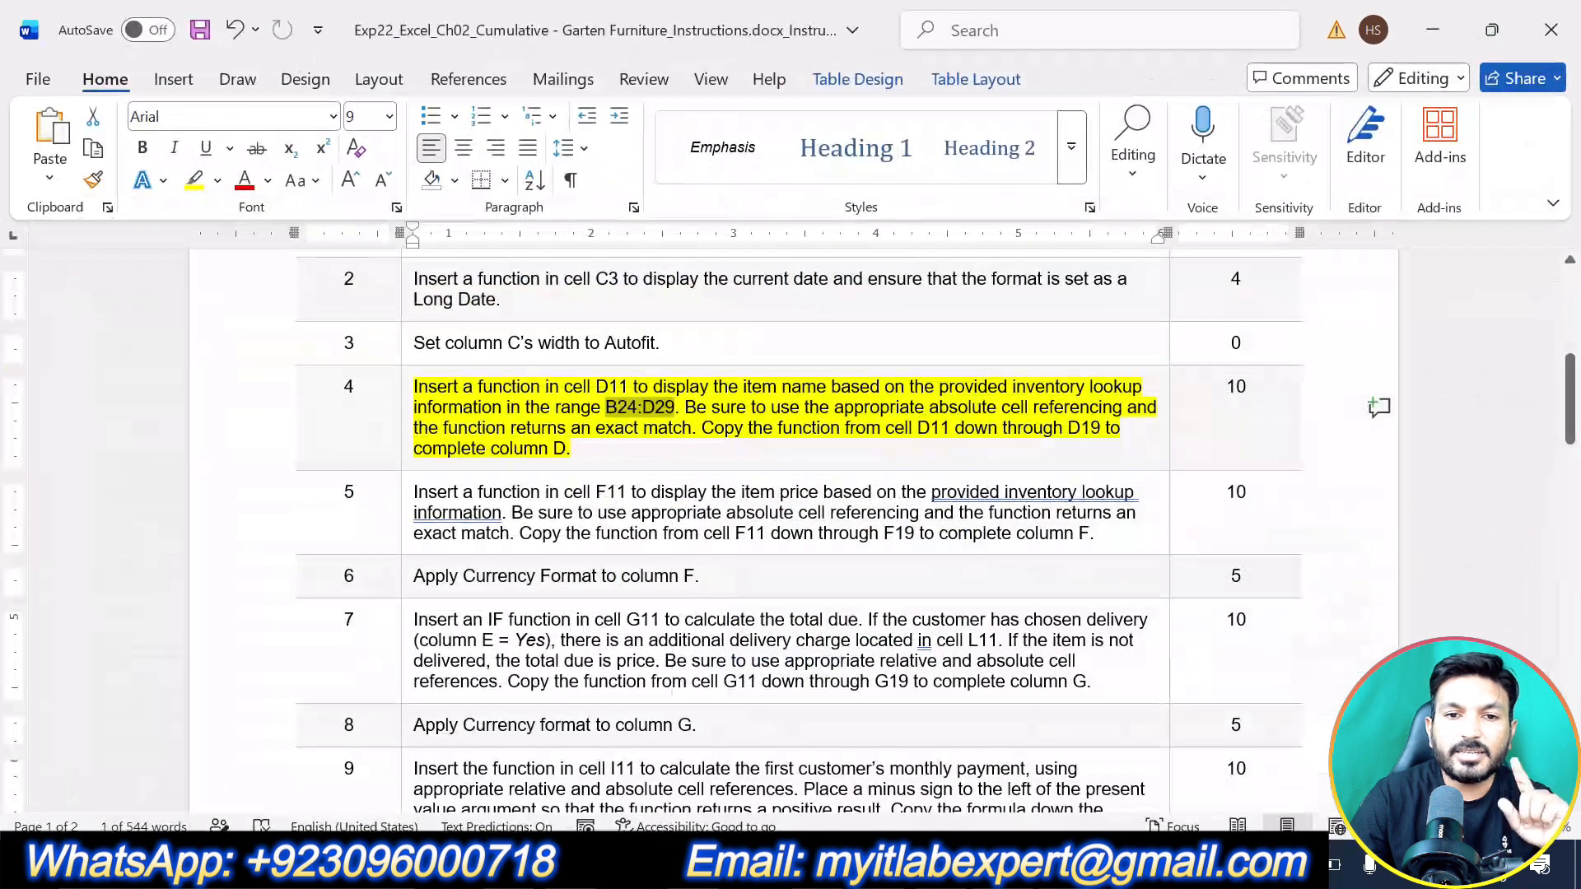
left_click(599, 432)
left_click_drag(599, 432, 692, 430)
key("alt+Tab")
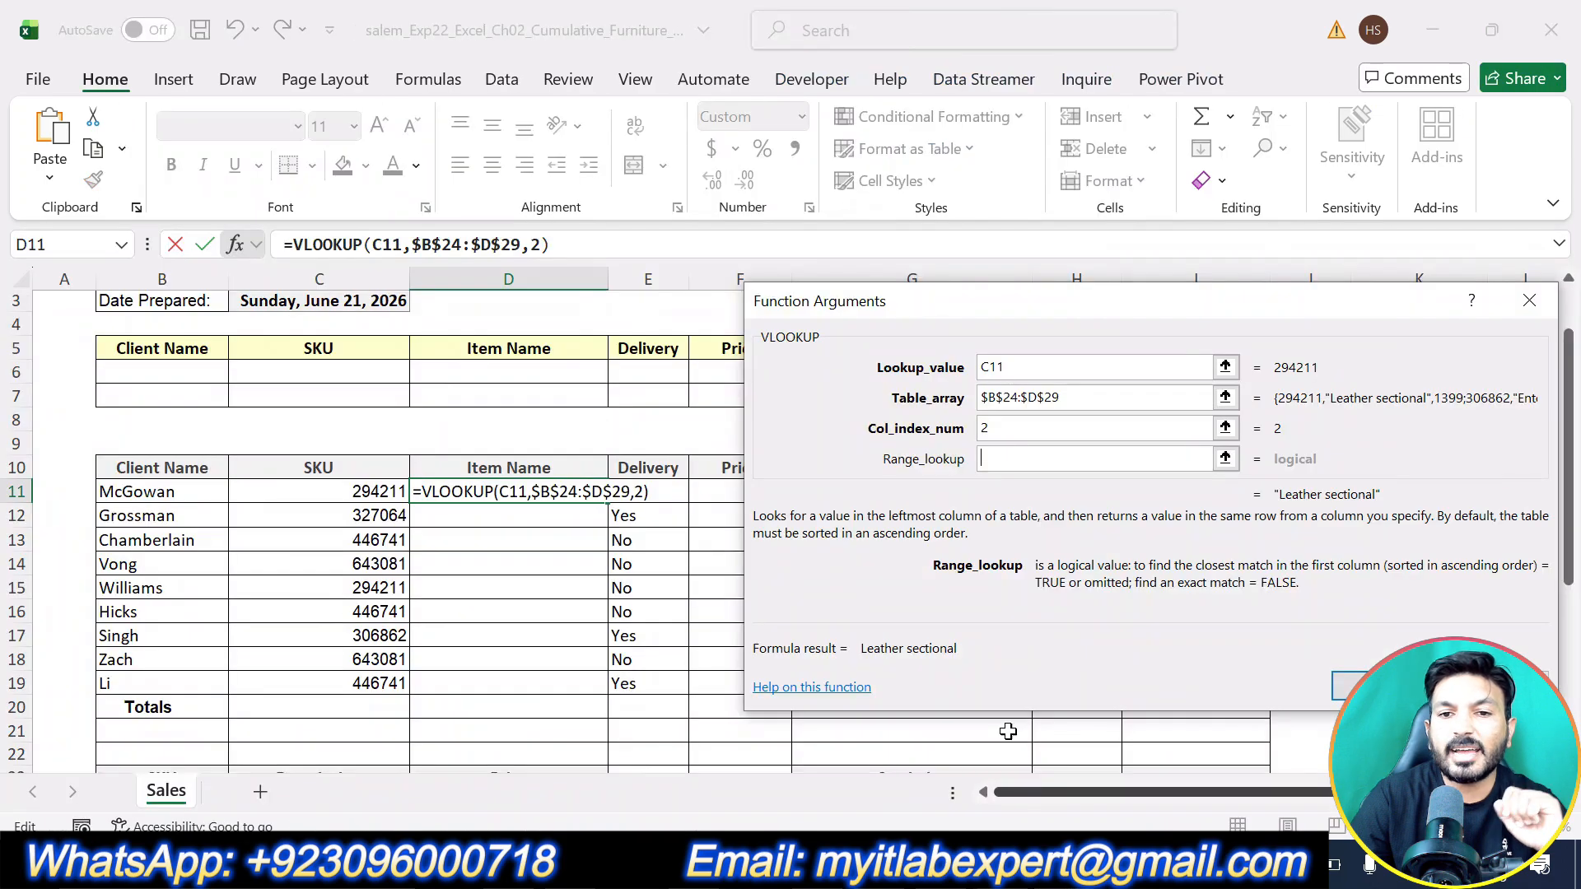
- Set the range lookup to FALSE and confirm the VLOOKUP function in cell D11
type("F")
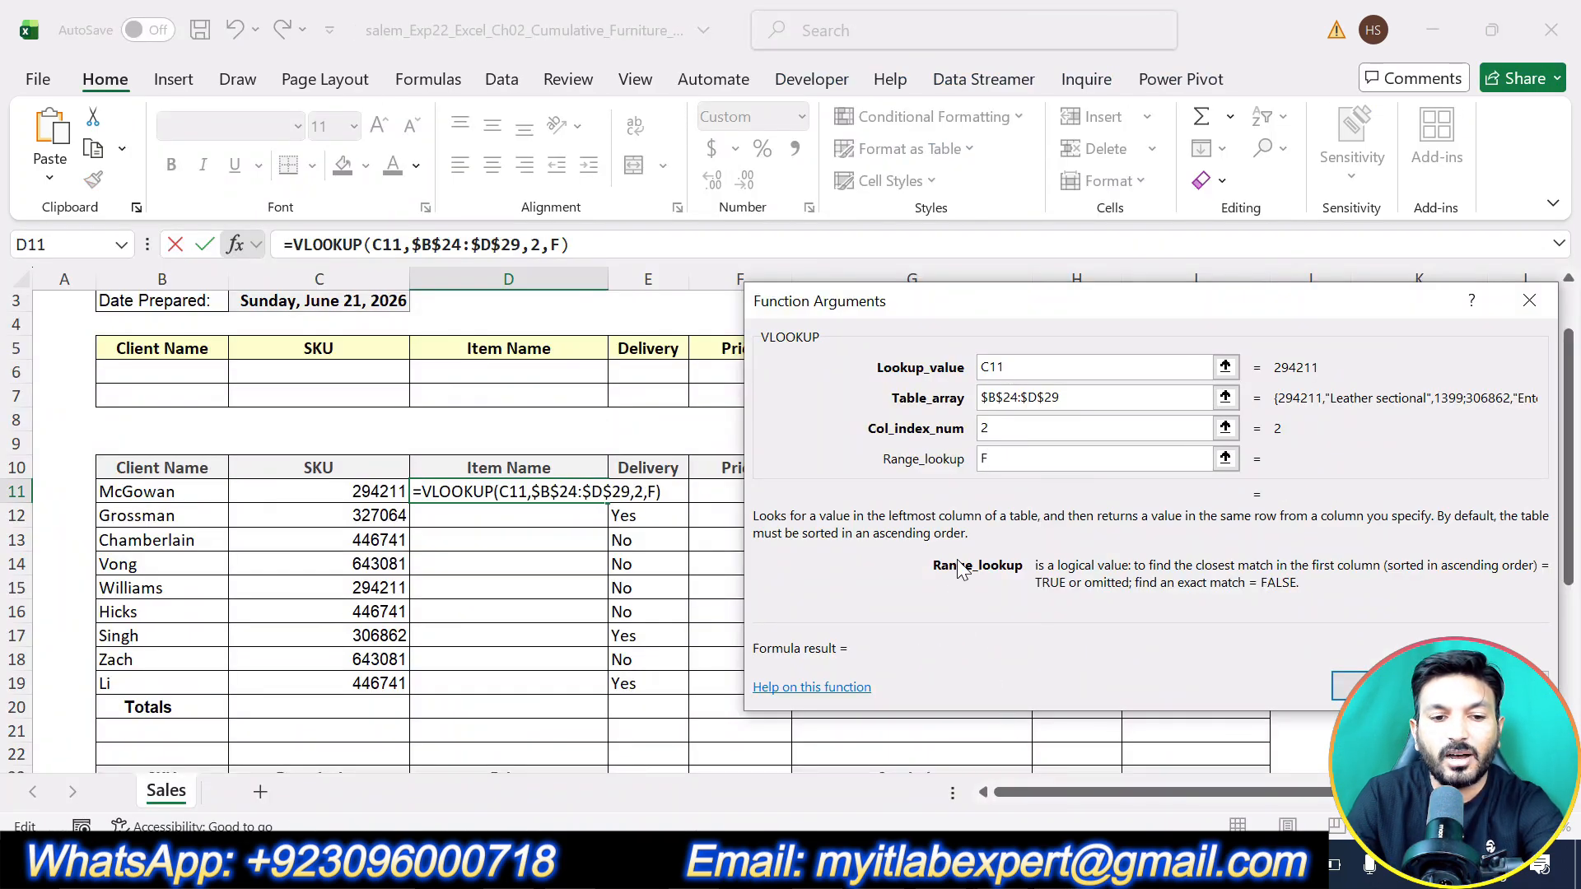
type("ALSE")
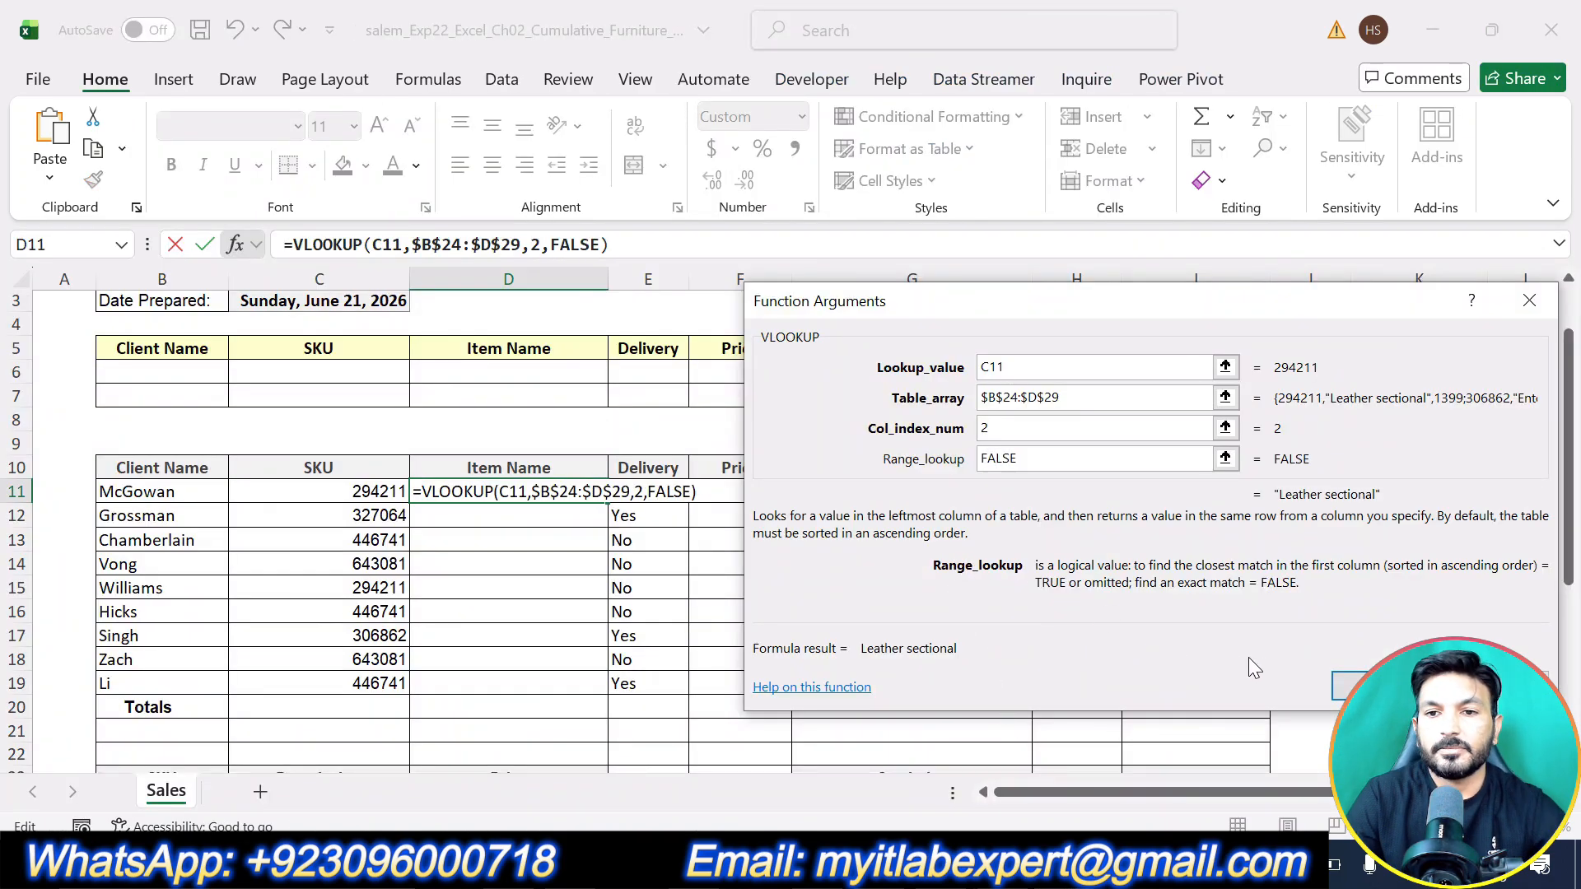
left_click(1361, 677)
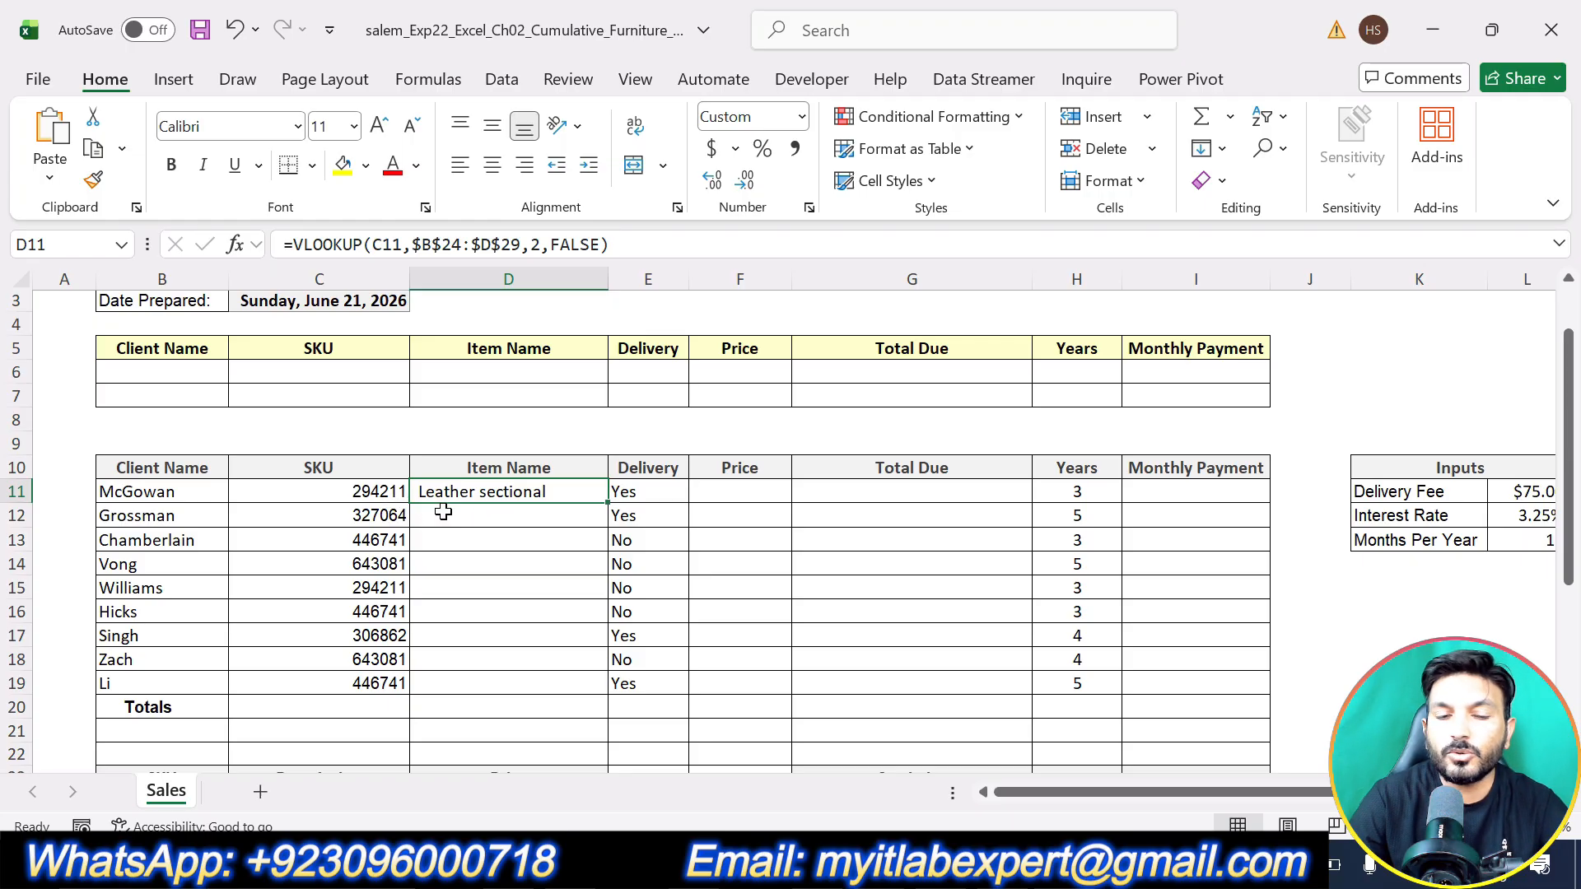
- Check D11 against the lookup table, recheck step 4 in Word and copy the D11 formula down through D19 in Excel
scroll(443, 519, "down", 3)
scroll(445, 523, "down", 1)
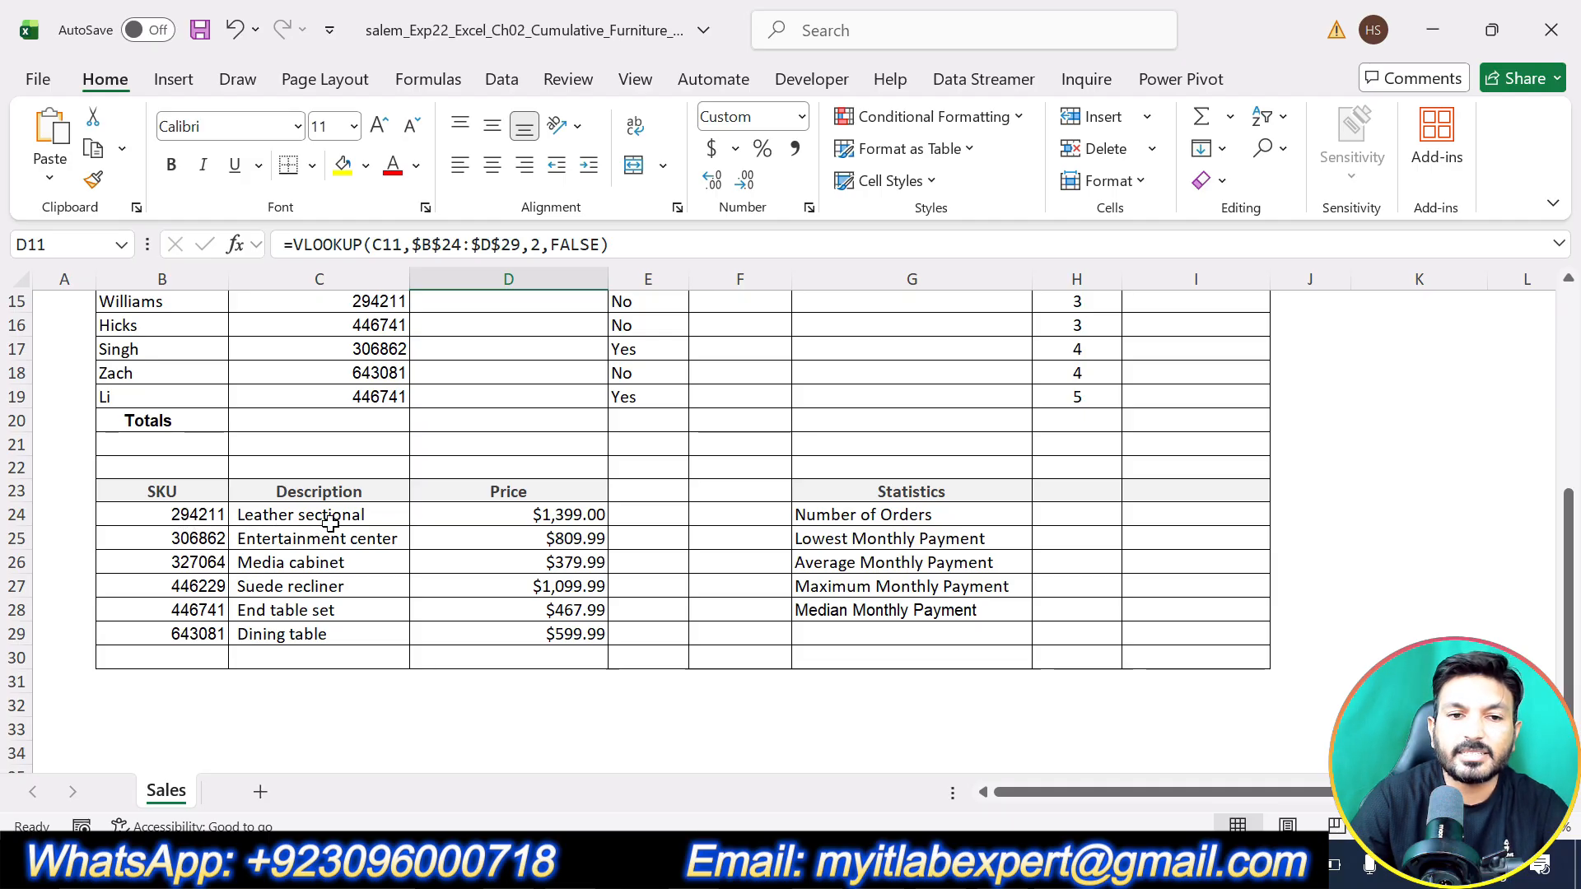
scroll(527, 568, "up", 4)
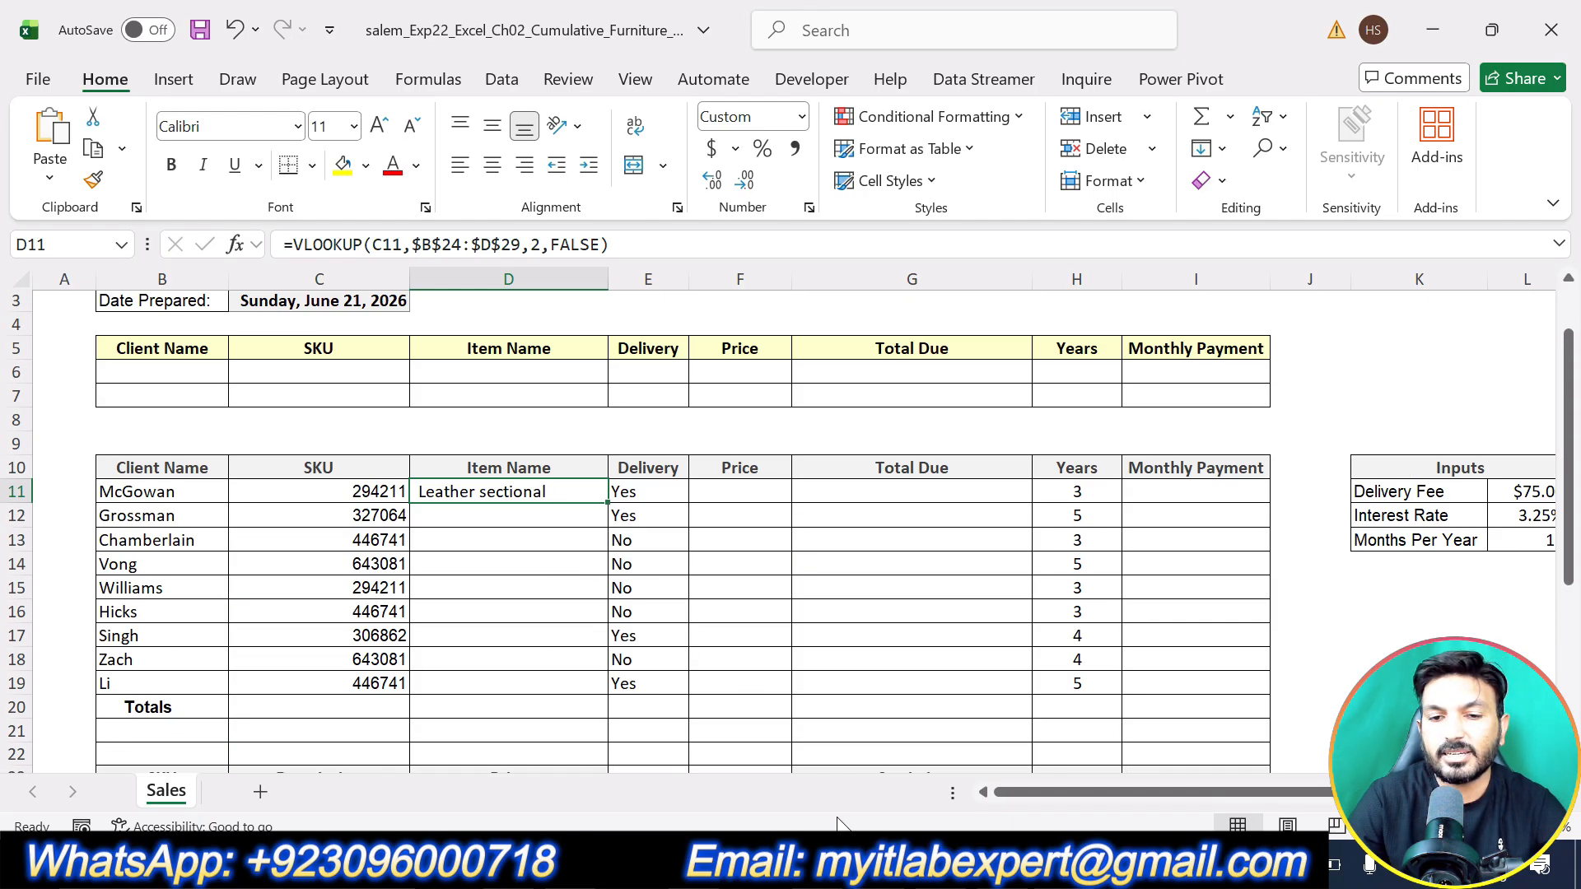
key("alt+Tab")
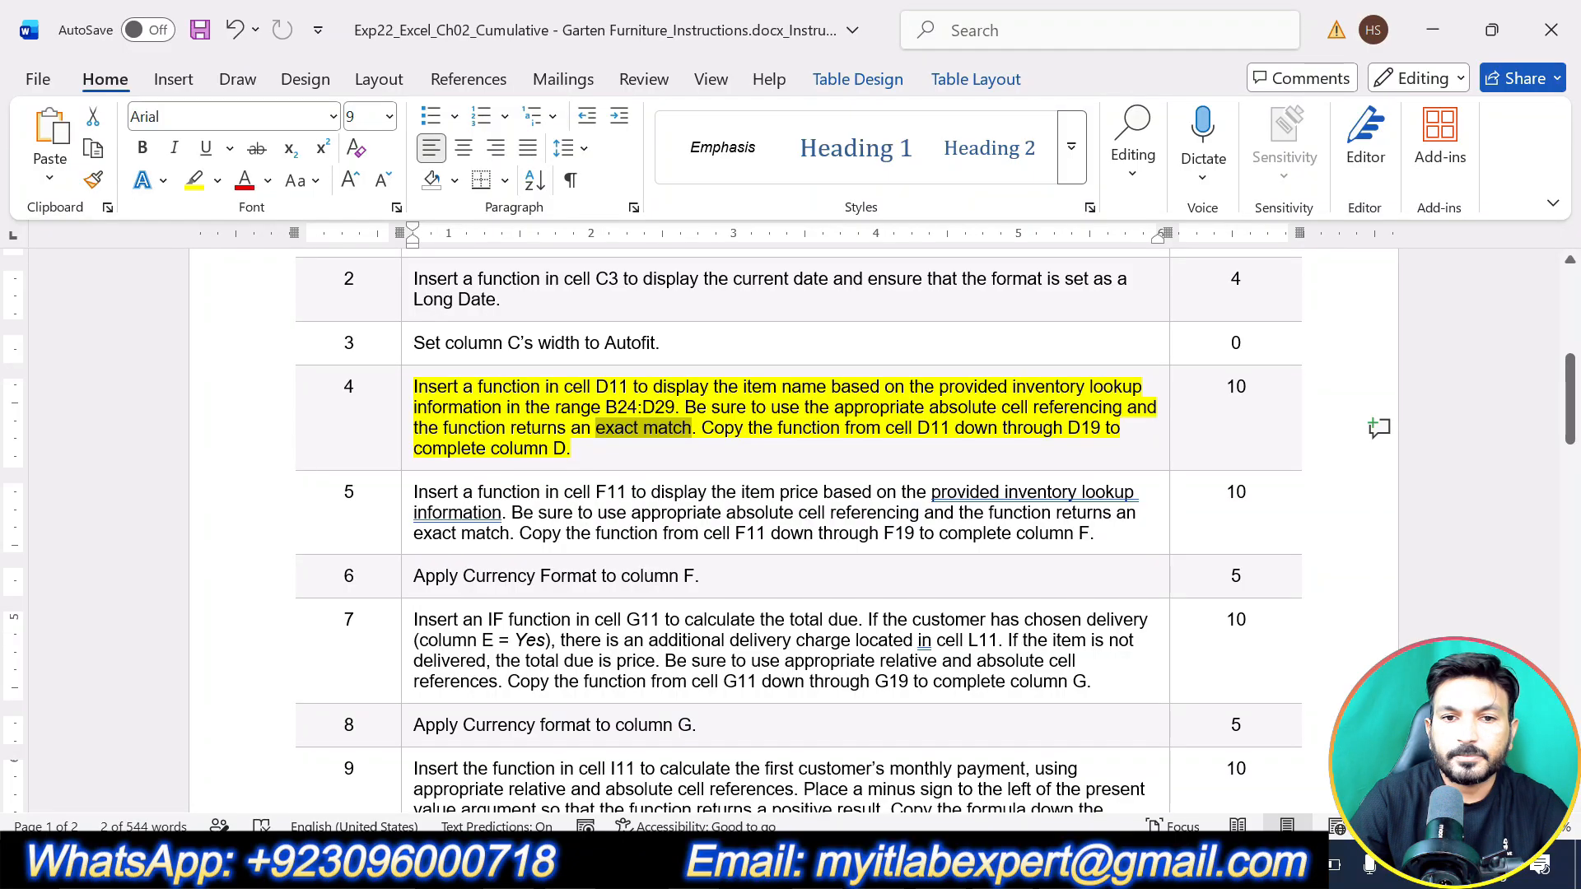
key("alt+Tab")
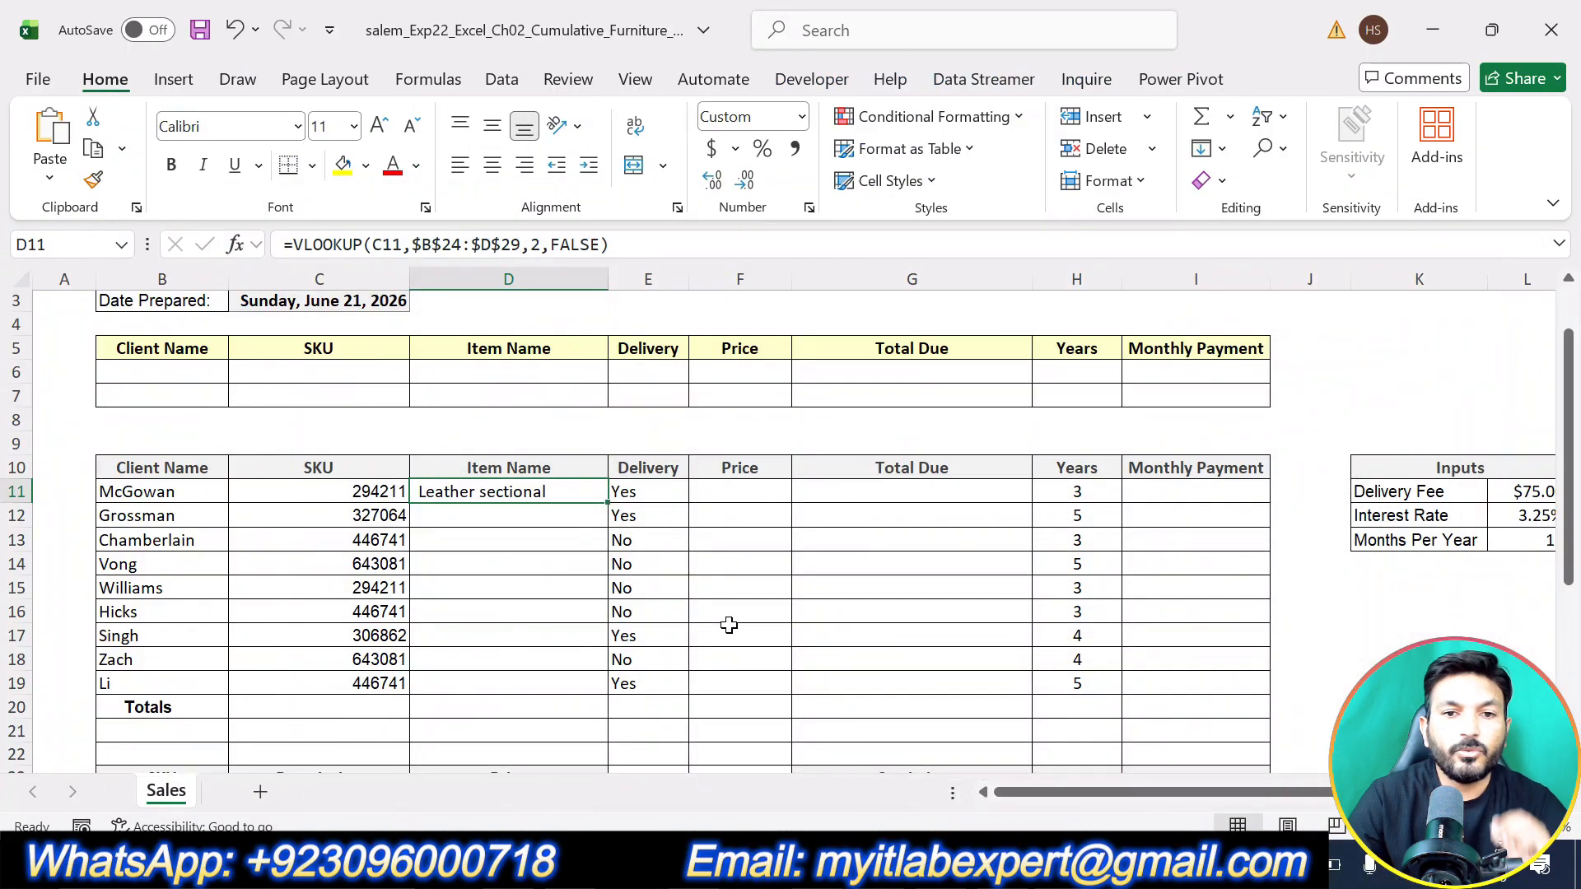
left_click_drag(606, 509, 602, 693)
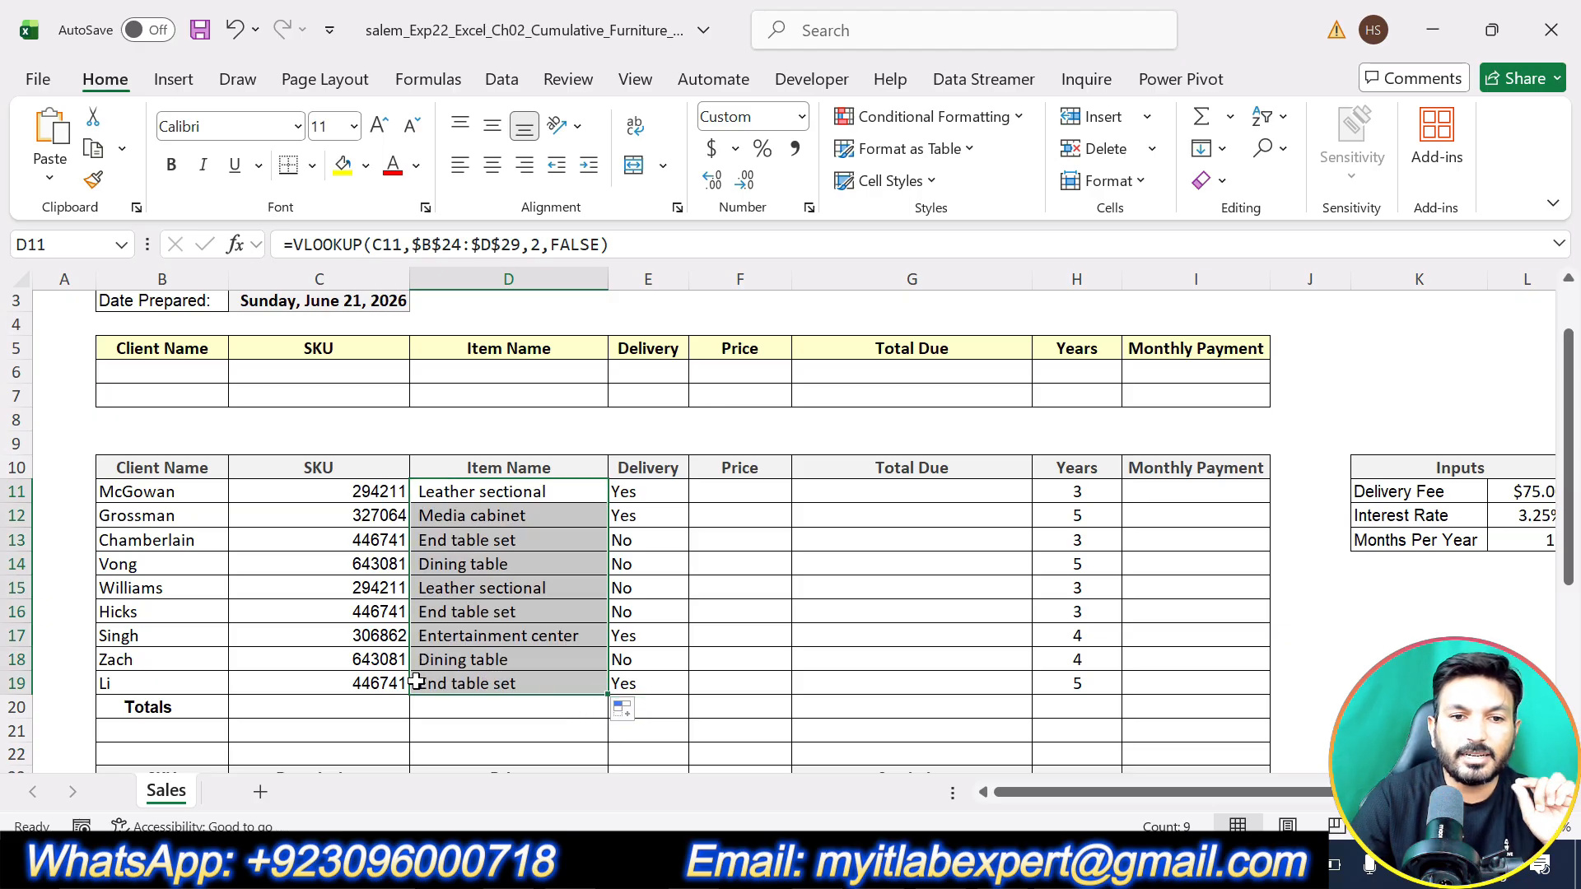
- Compare the item names and formulas in D18 and D19 with the SKUs and descriptions in the lookup table
left_click(365, 686)
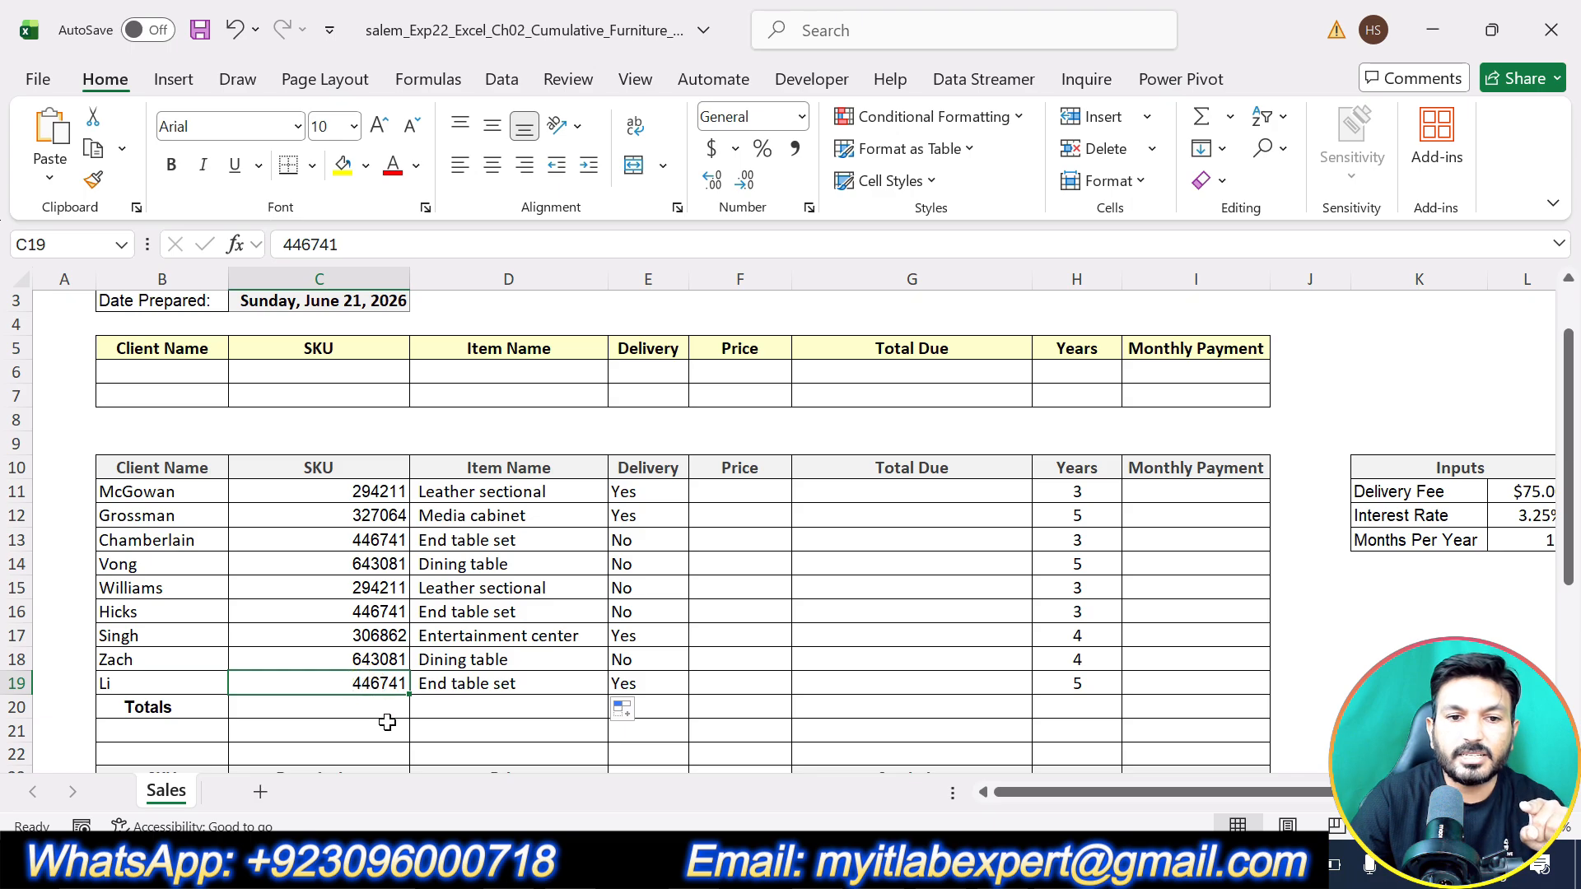
scroll(383, 709, "down", 4)
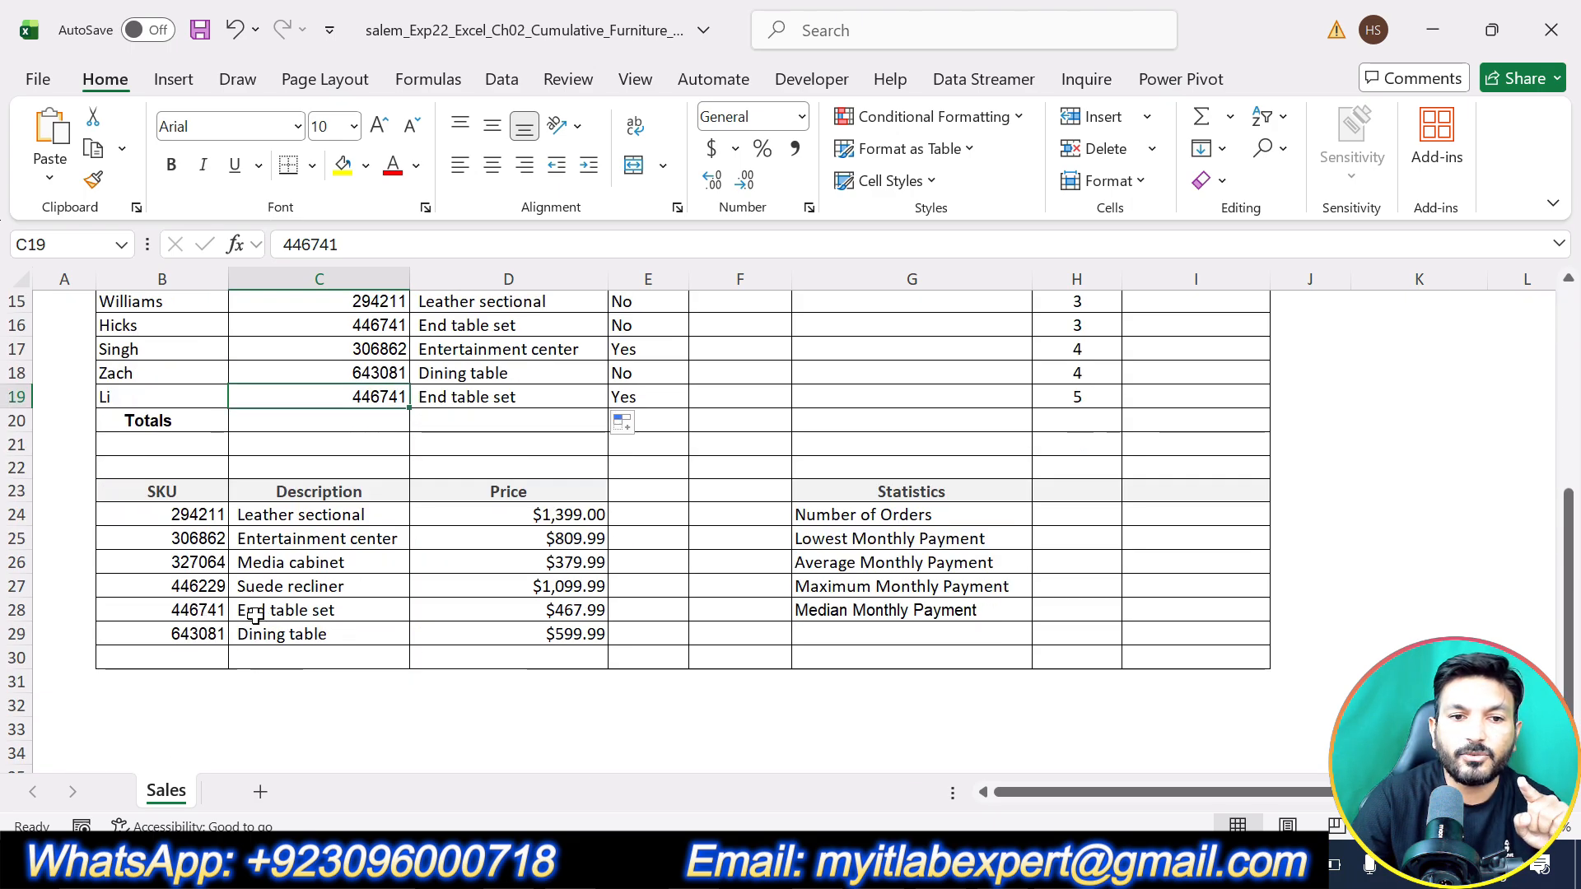
scroll(449, 667, "up", 2)
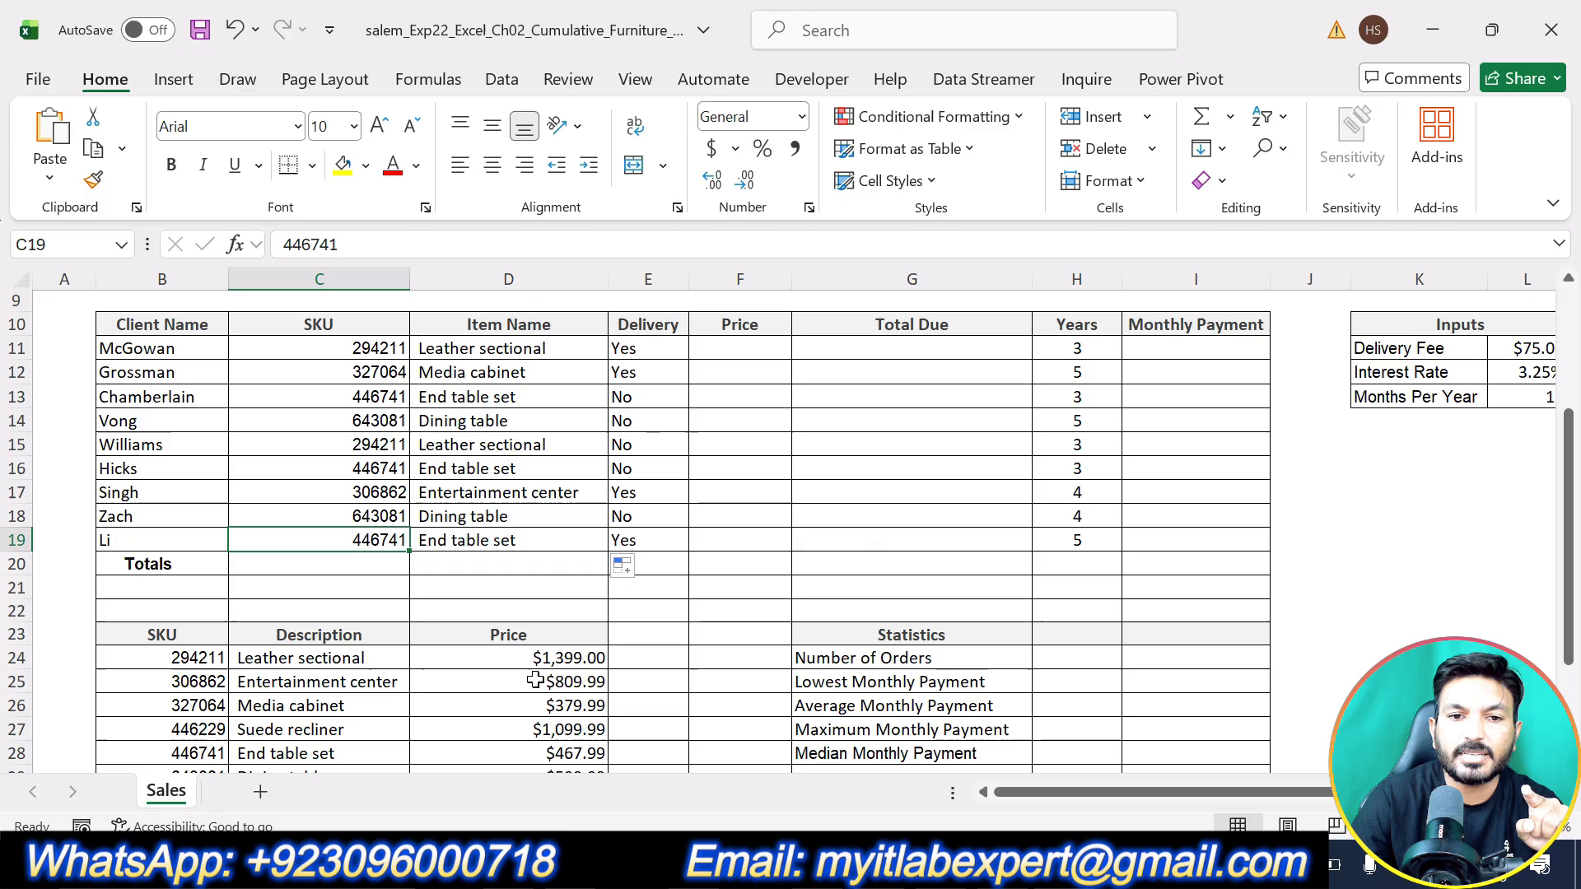
left_click(510, 540)
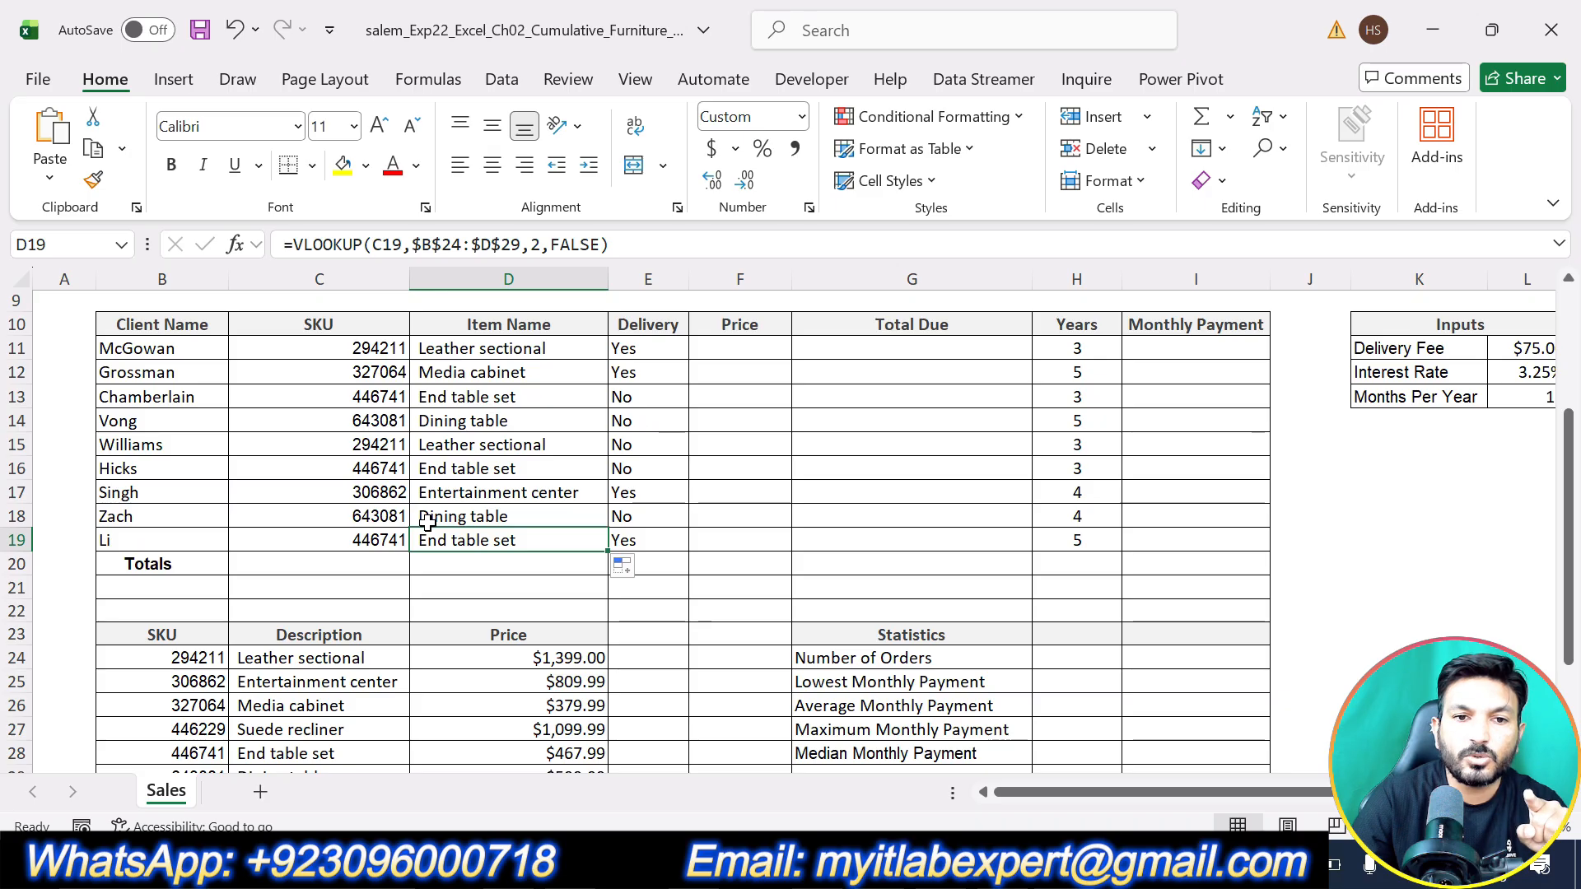
scroll(420, 526, "down", 3)
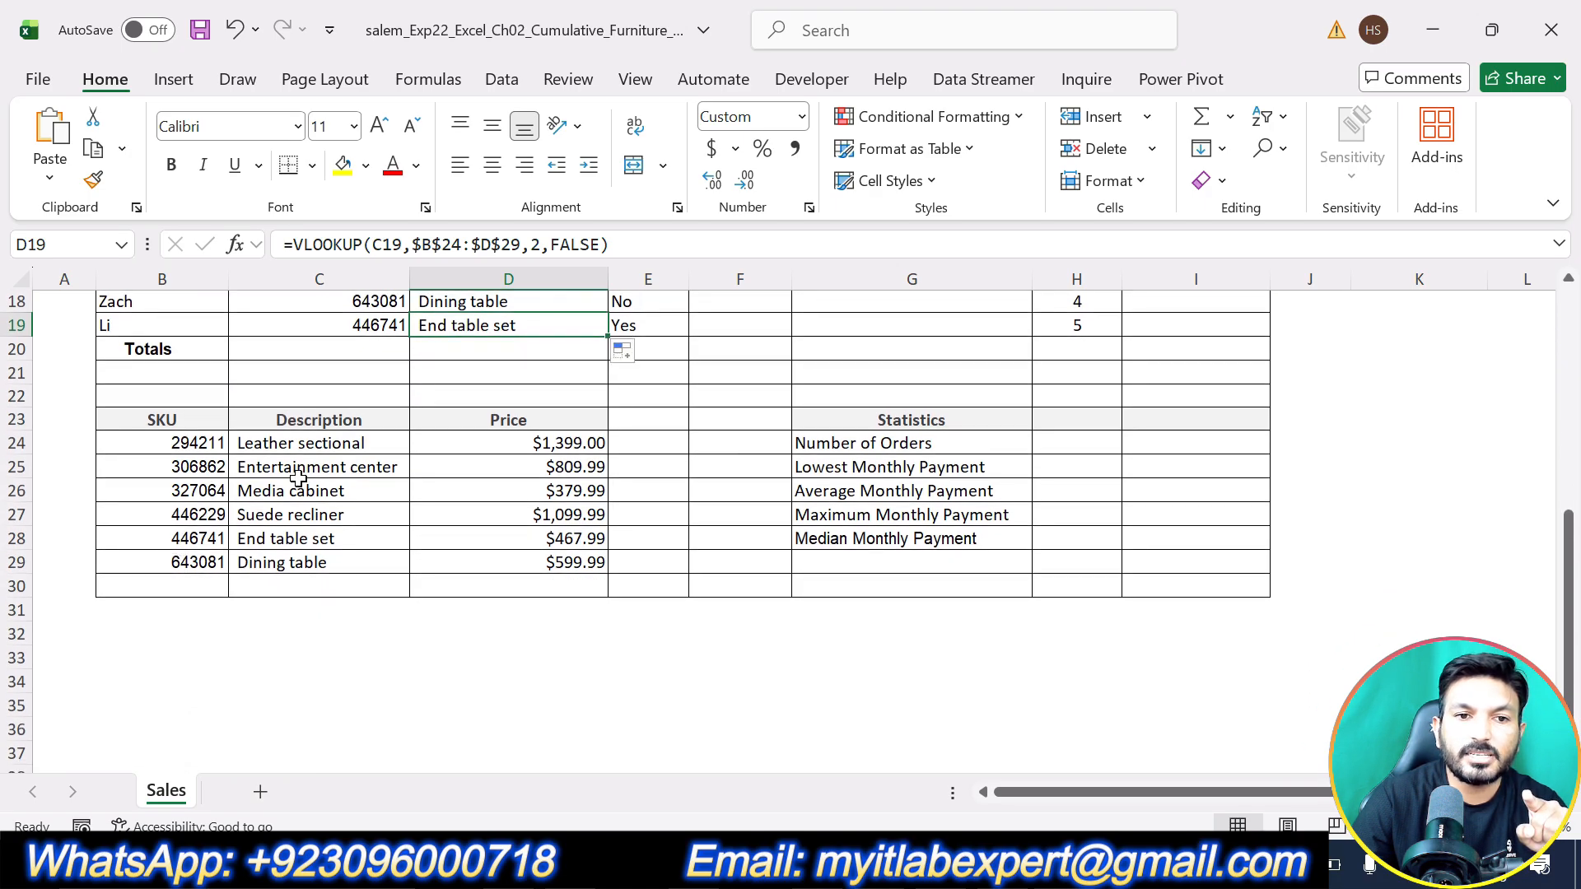
scroll(402, 520, "up", 3)
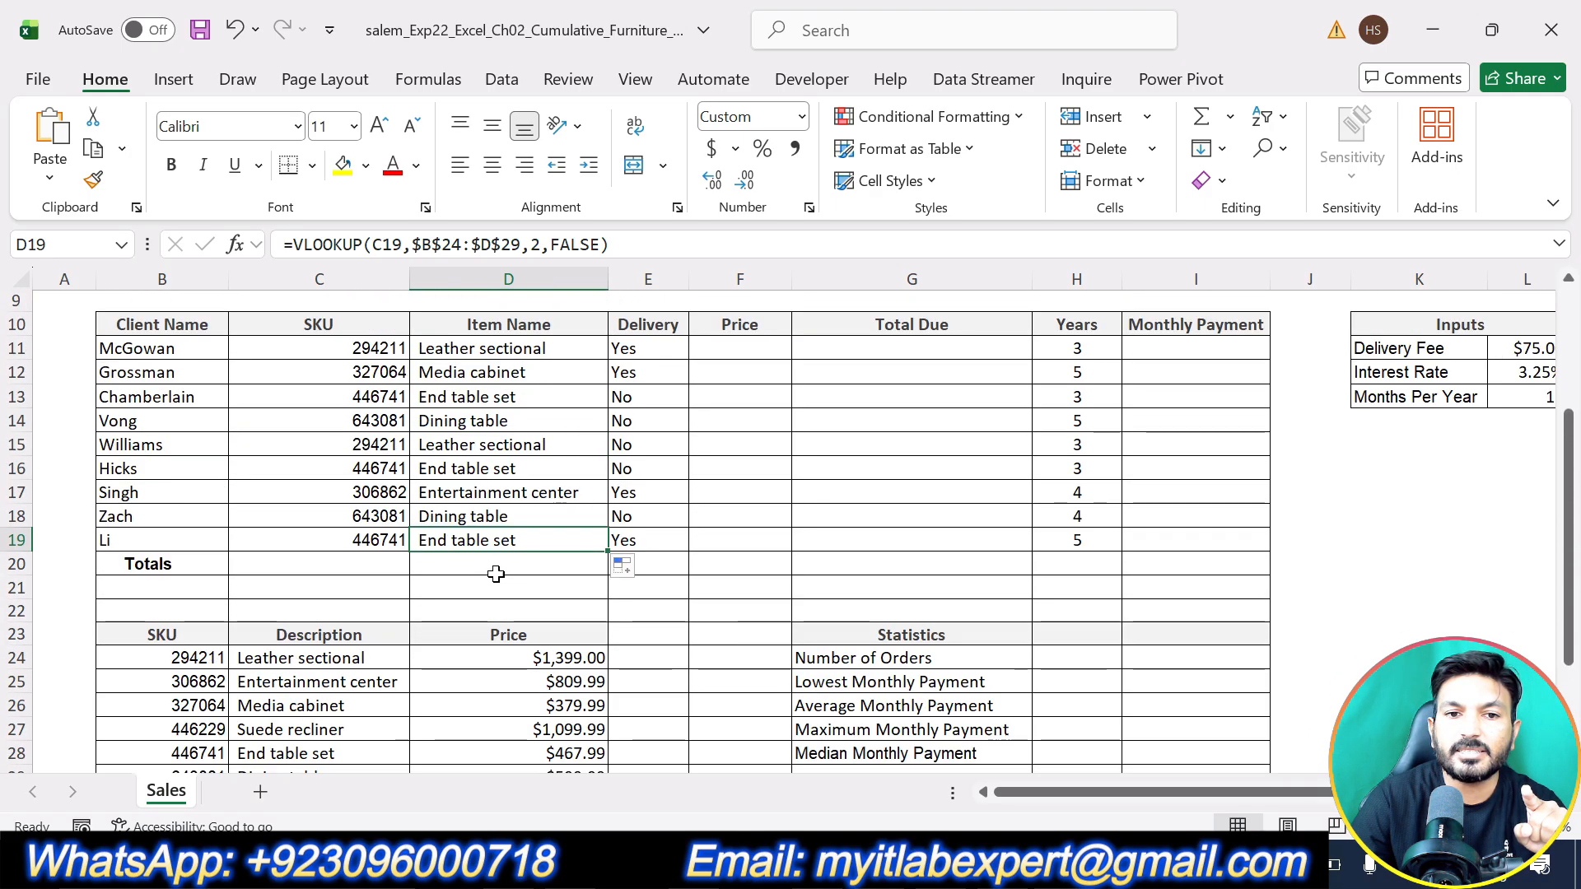
left_click(518, 515)
scroll(785, 628, "up", 3)
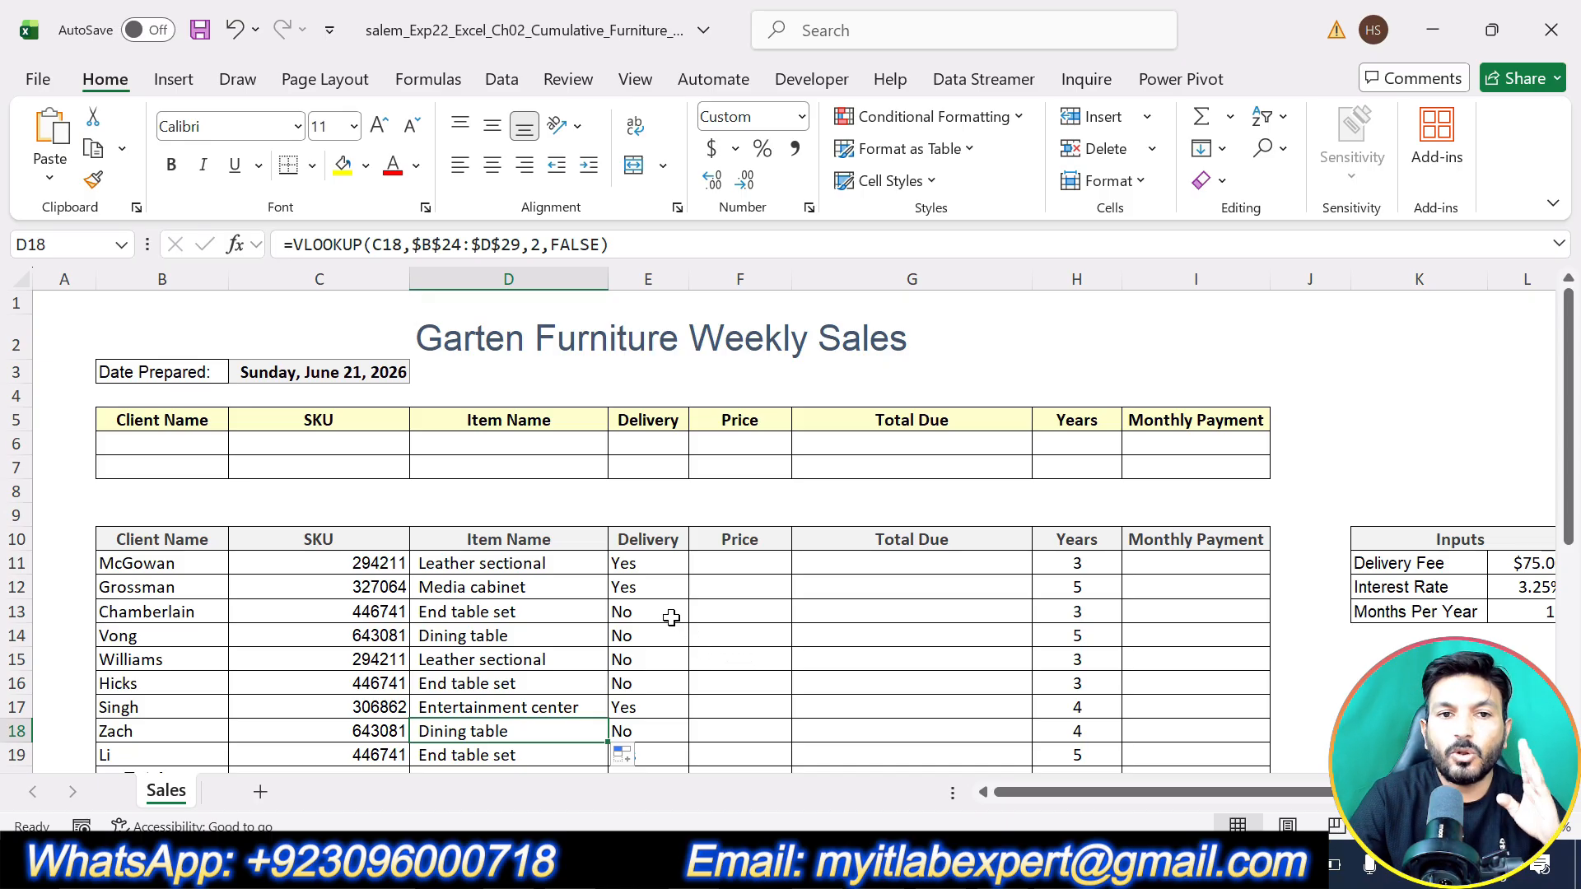
- Switch to the Word instructions, undo the step 4 highlight and highlight the step 5 instruction in yellow
key("alt+Tab")
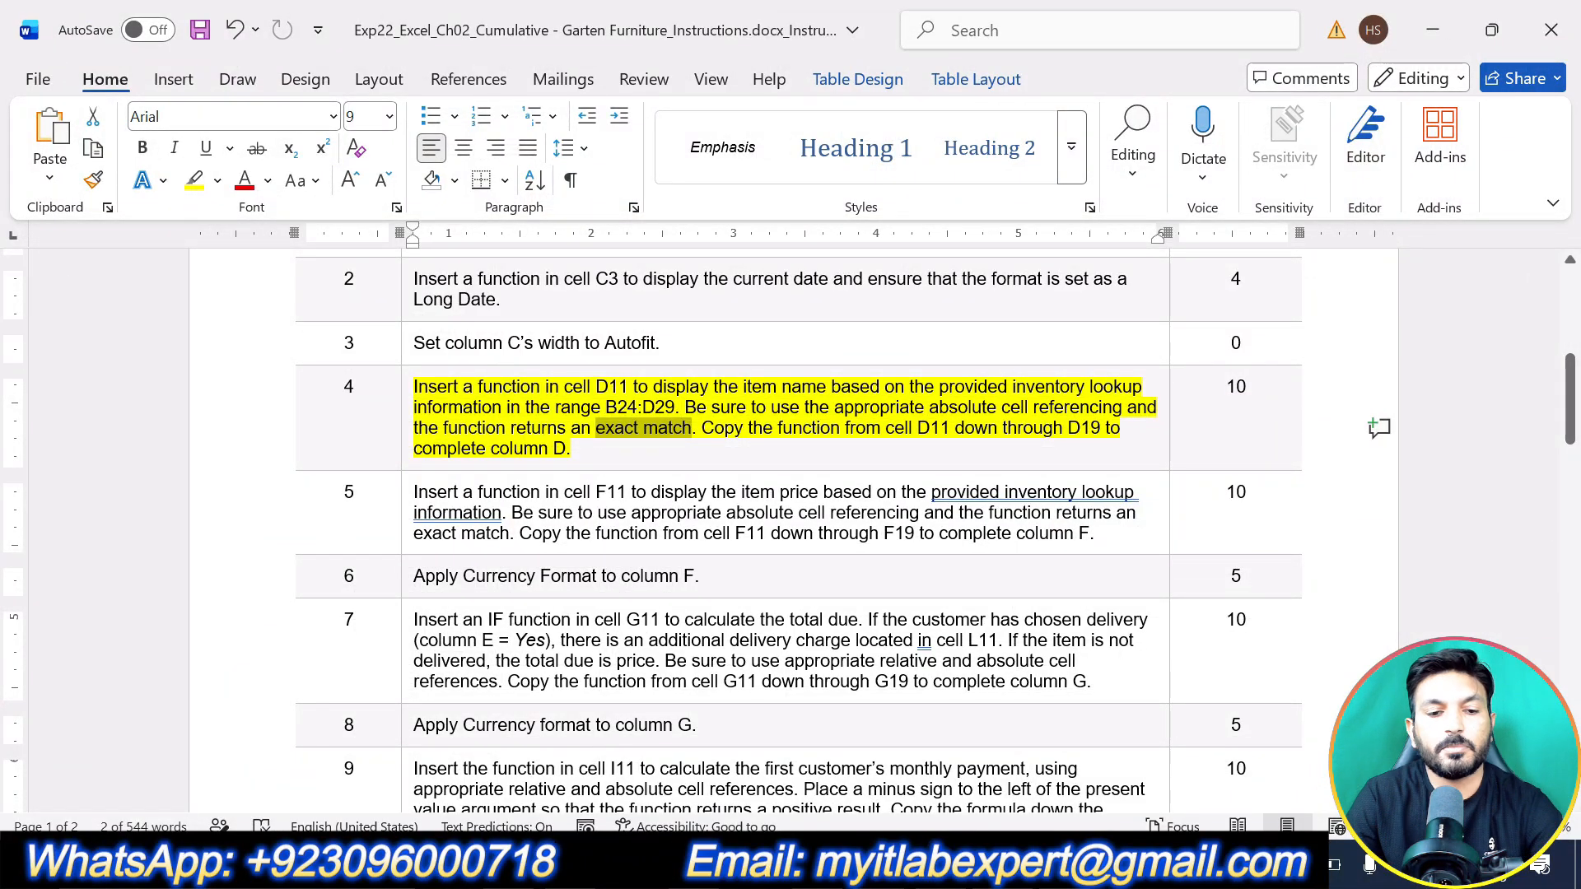
key("ctrl+z")
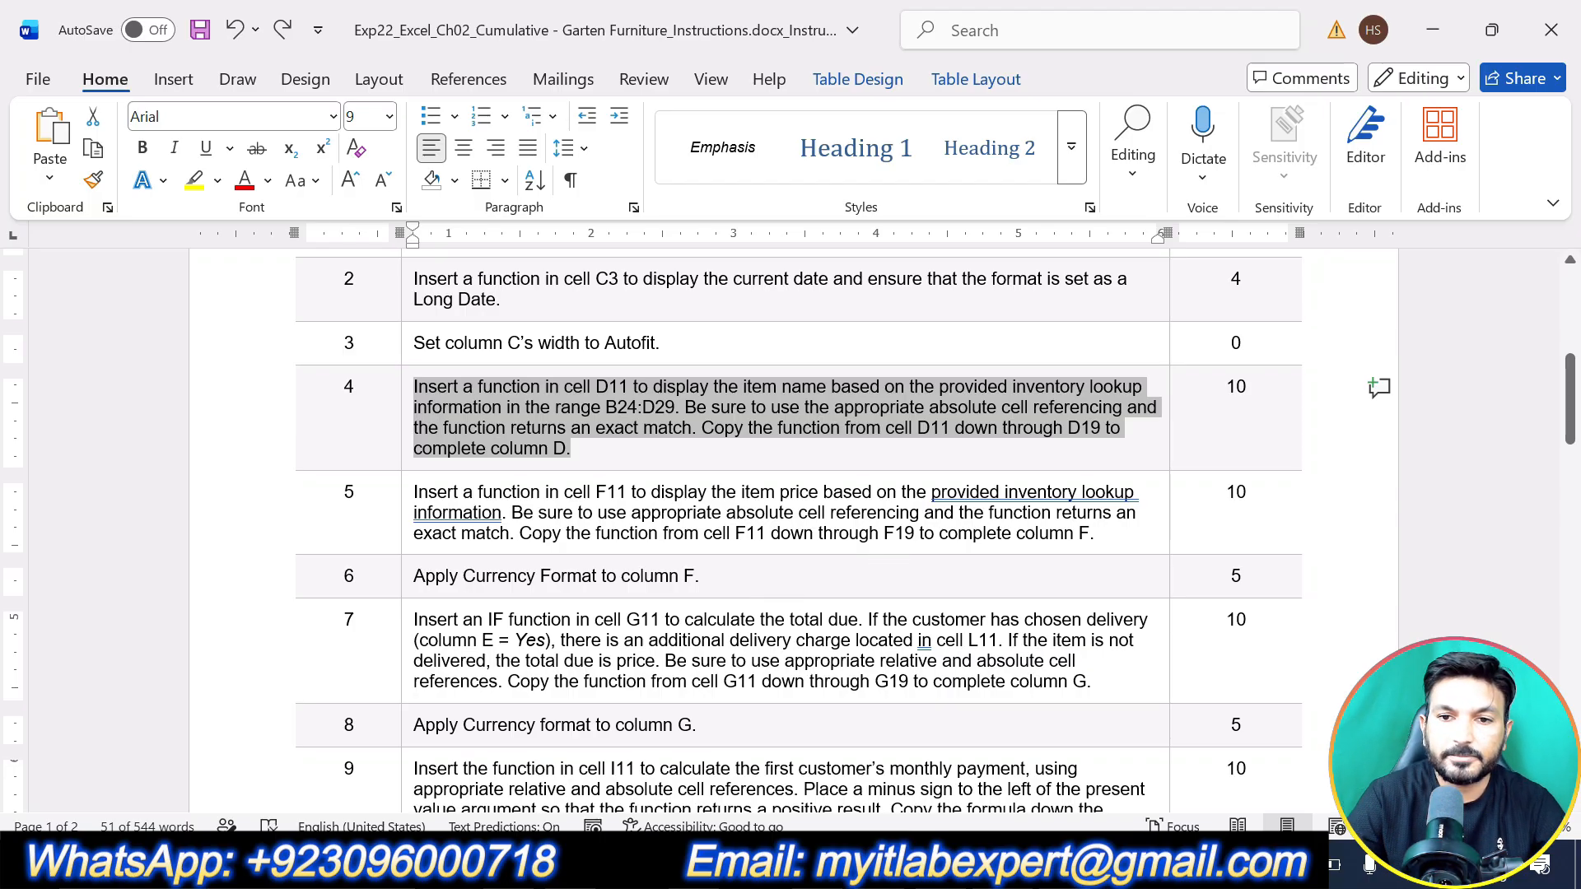
left_click_drag(1093, 534, 413, 491)
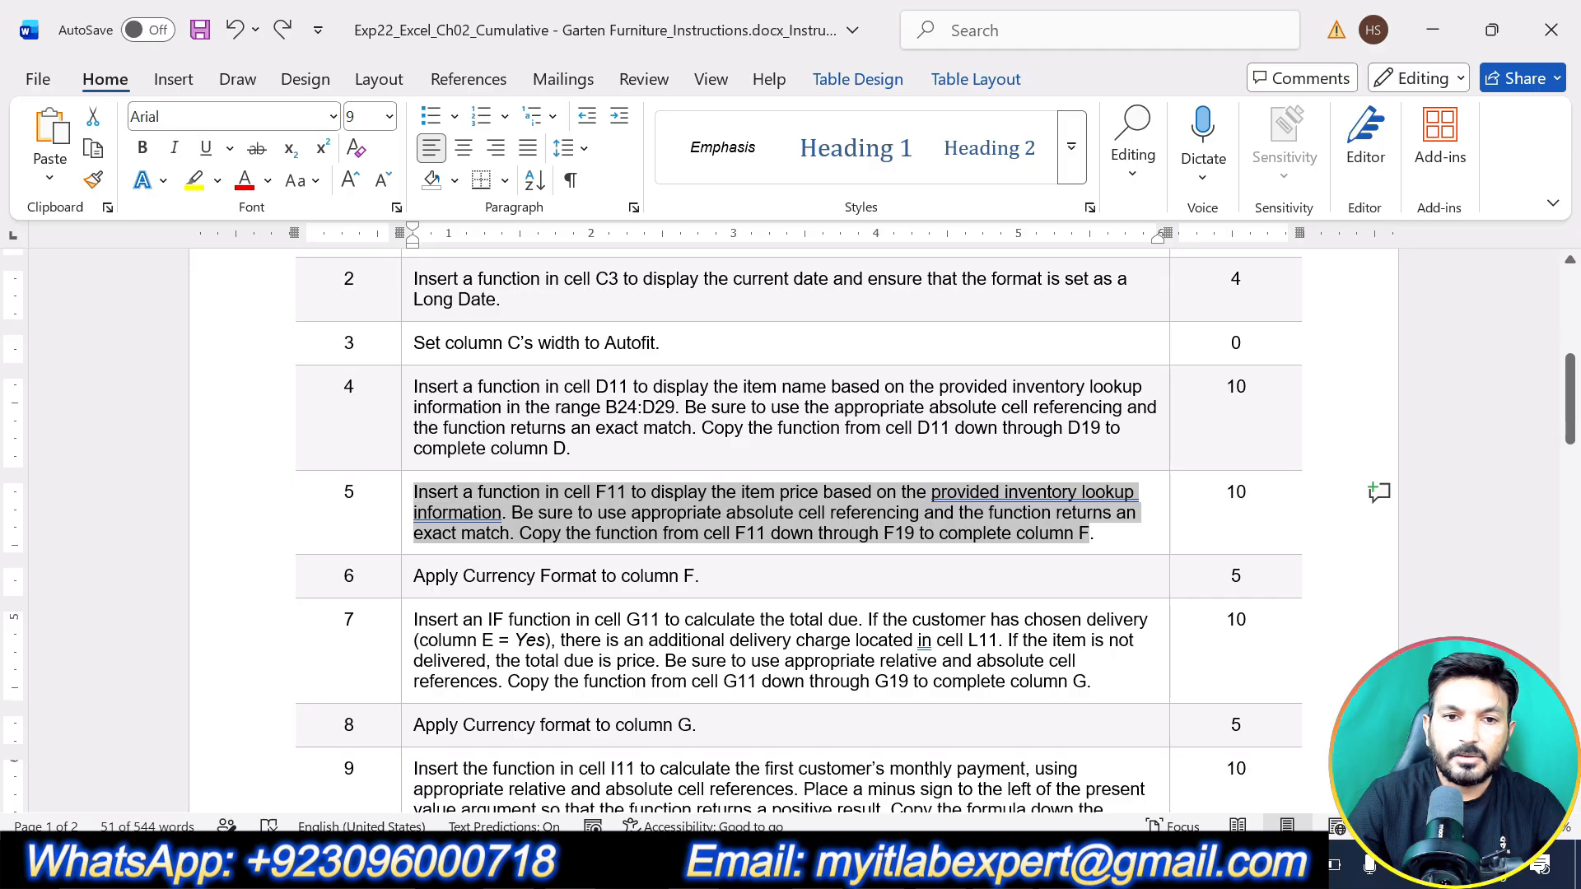
left_click(543, 438)
left_click(591, 534)
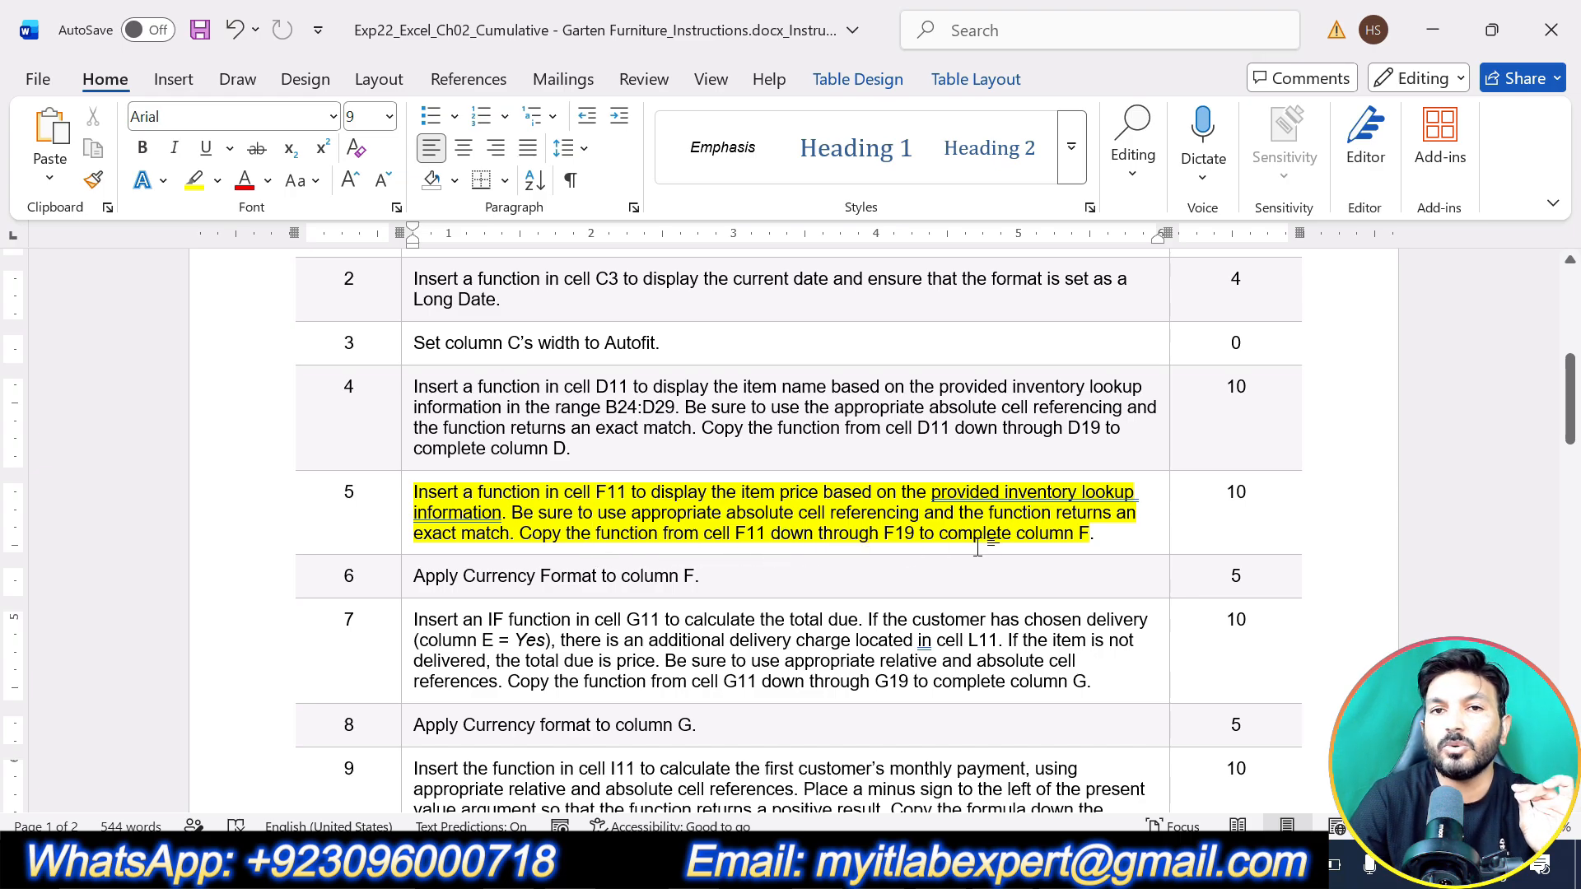
left_click(1097, 531)
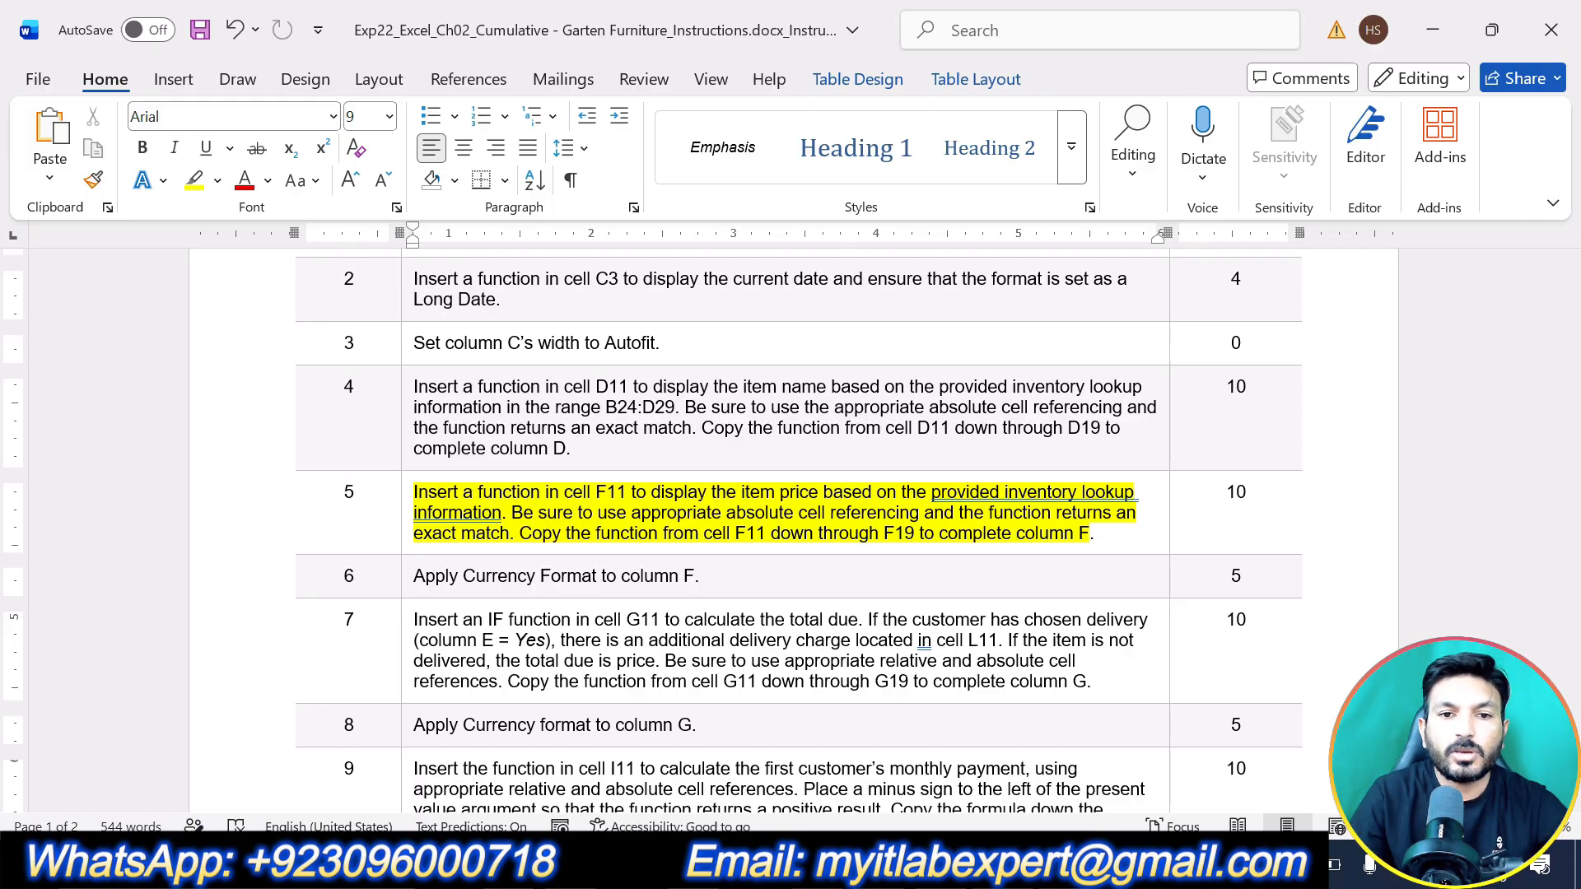
scroll(790, 527, "up", 1)
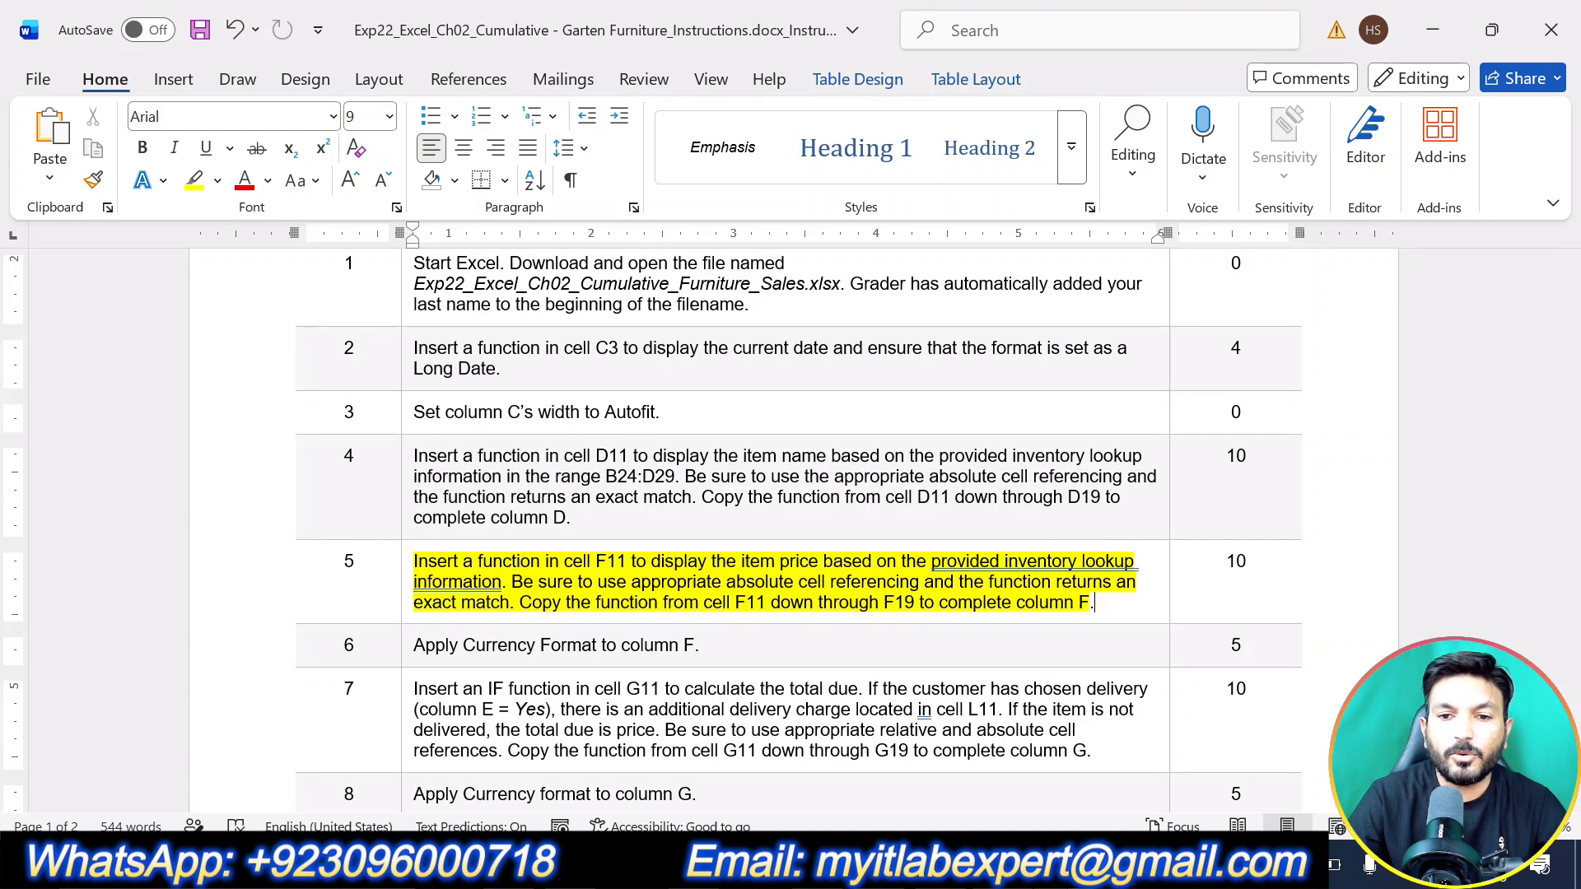
- Switch to the Excel workbook, start a VLOOKUP function in cell F11 and set its lookup value to C11
key("alt+Tab")
left_click(739, 563)
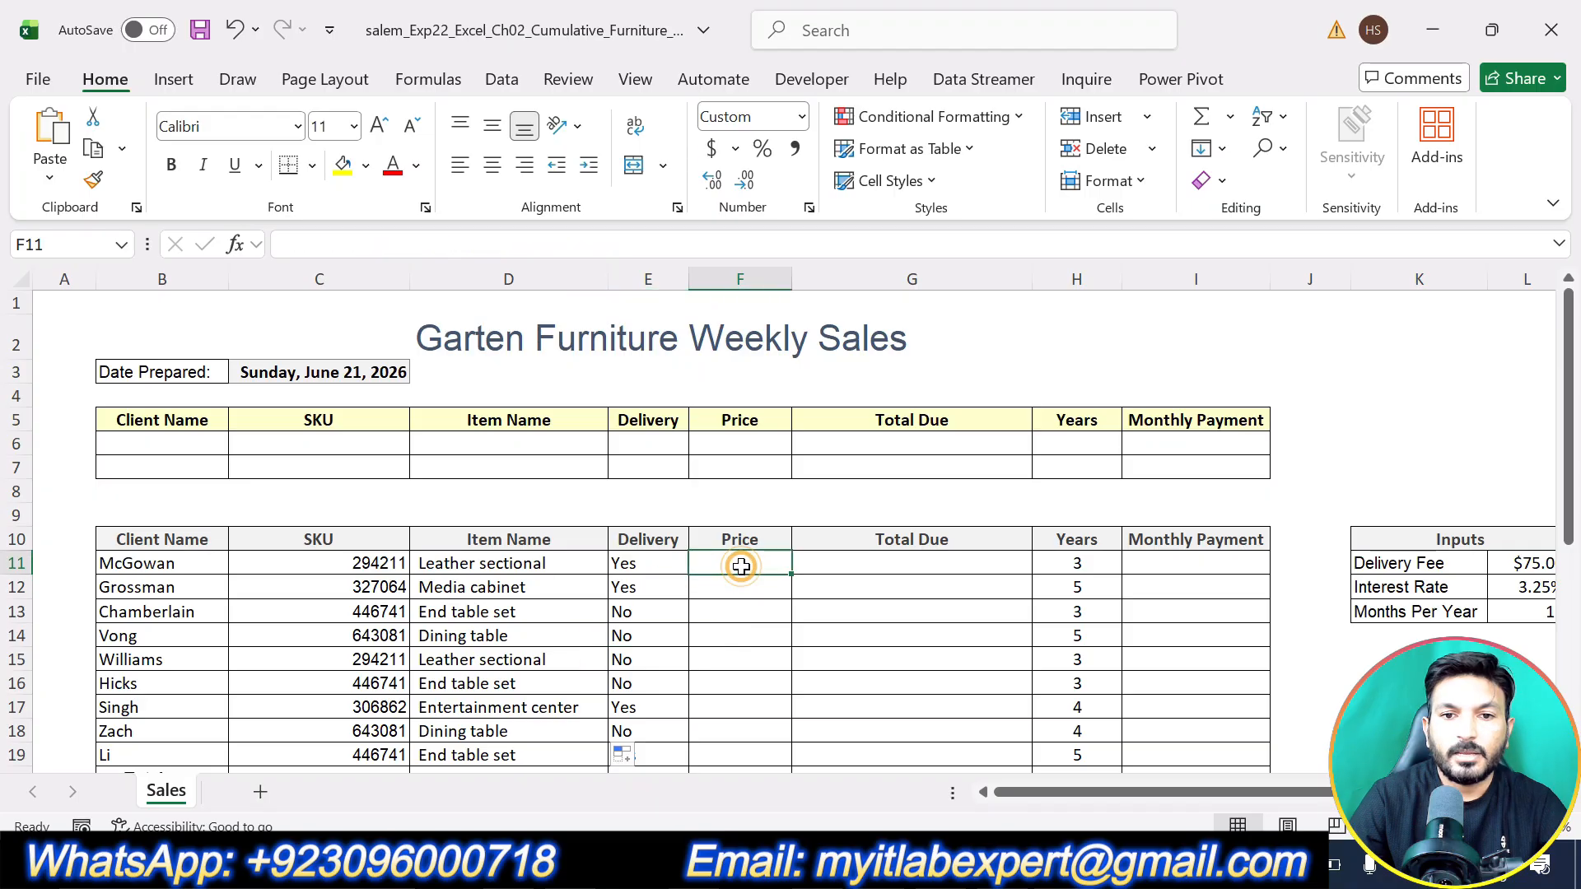
type("=VL")
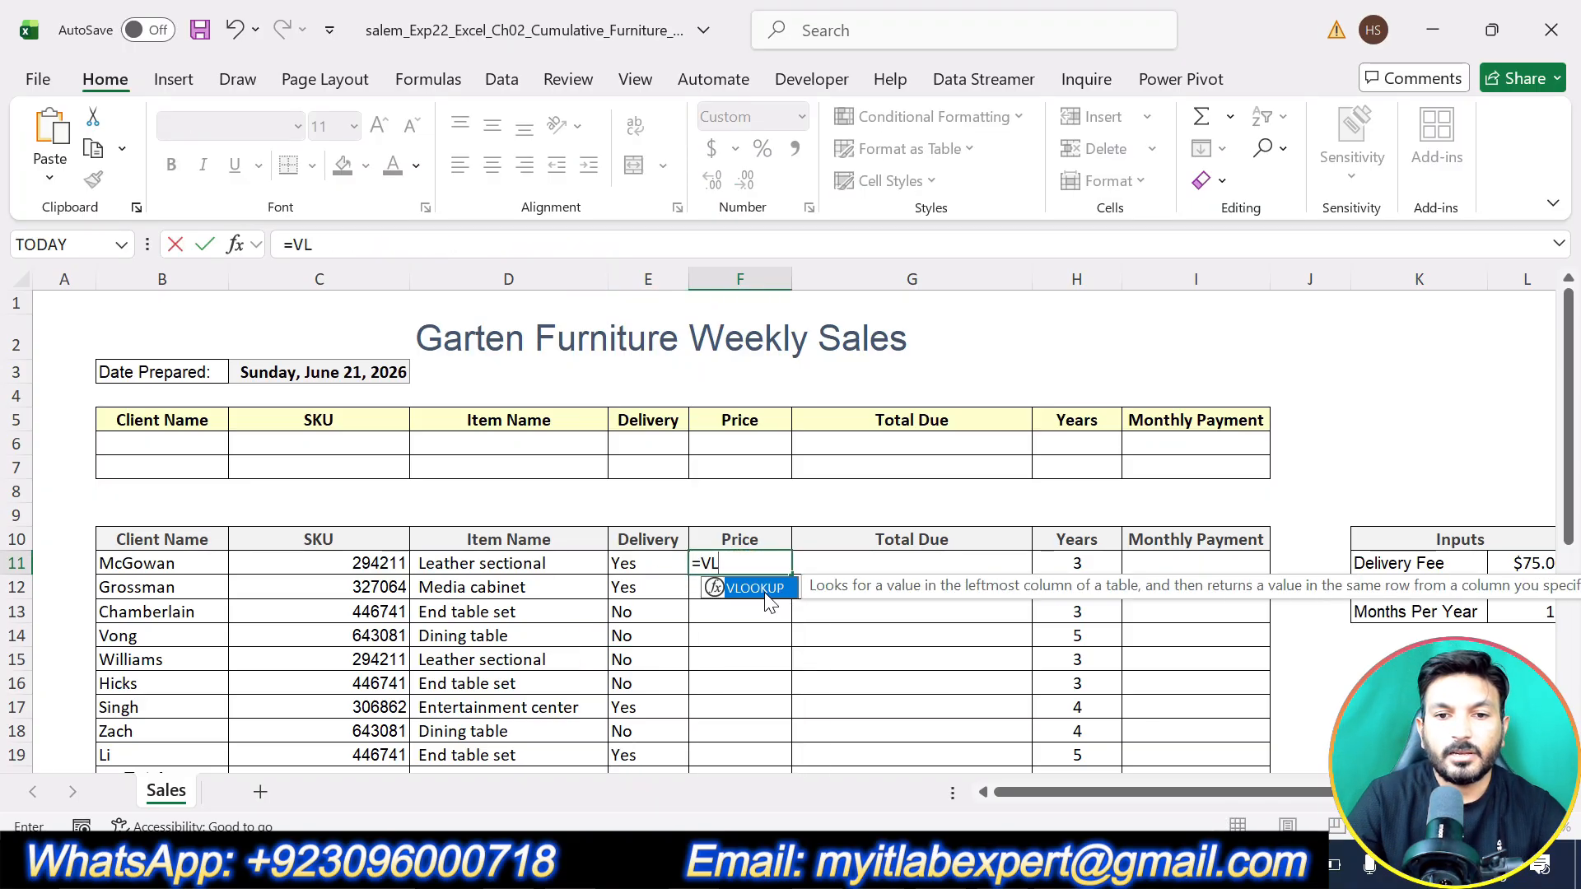
double_click(767, 591)
left_click(235, 244)
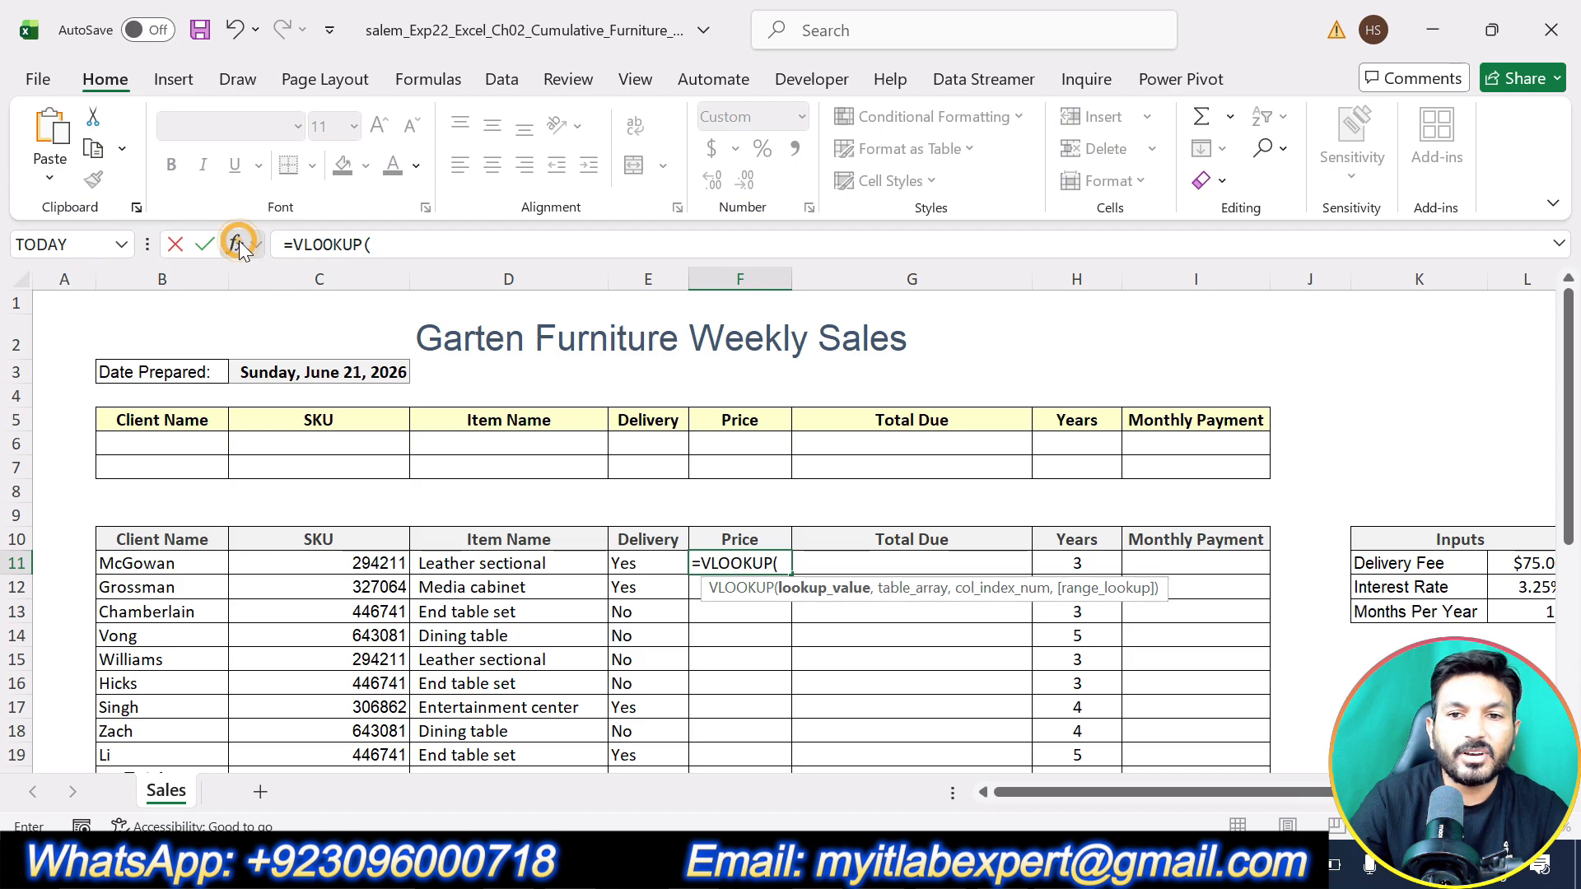
left_click_drag(1055, 311, 1223, 358)
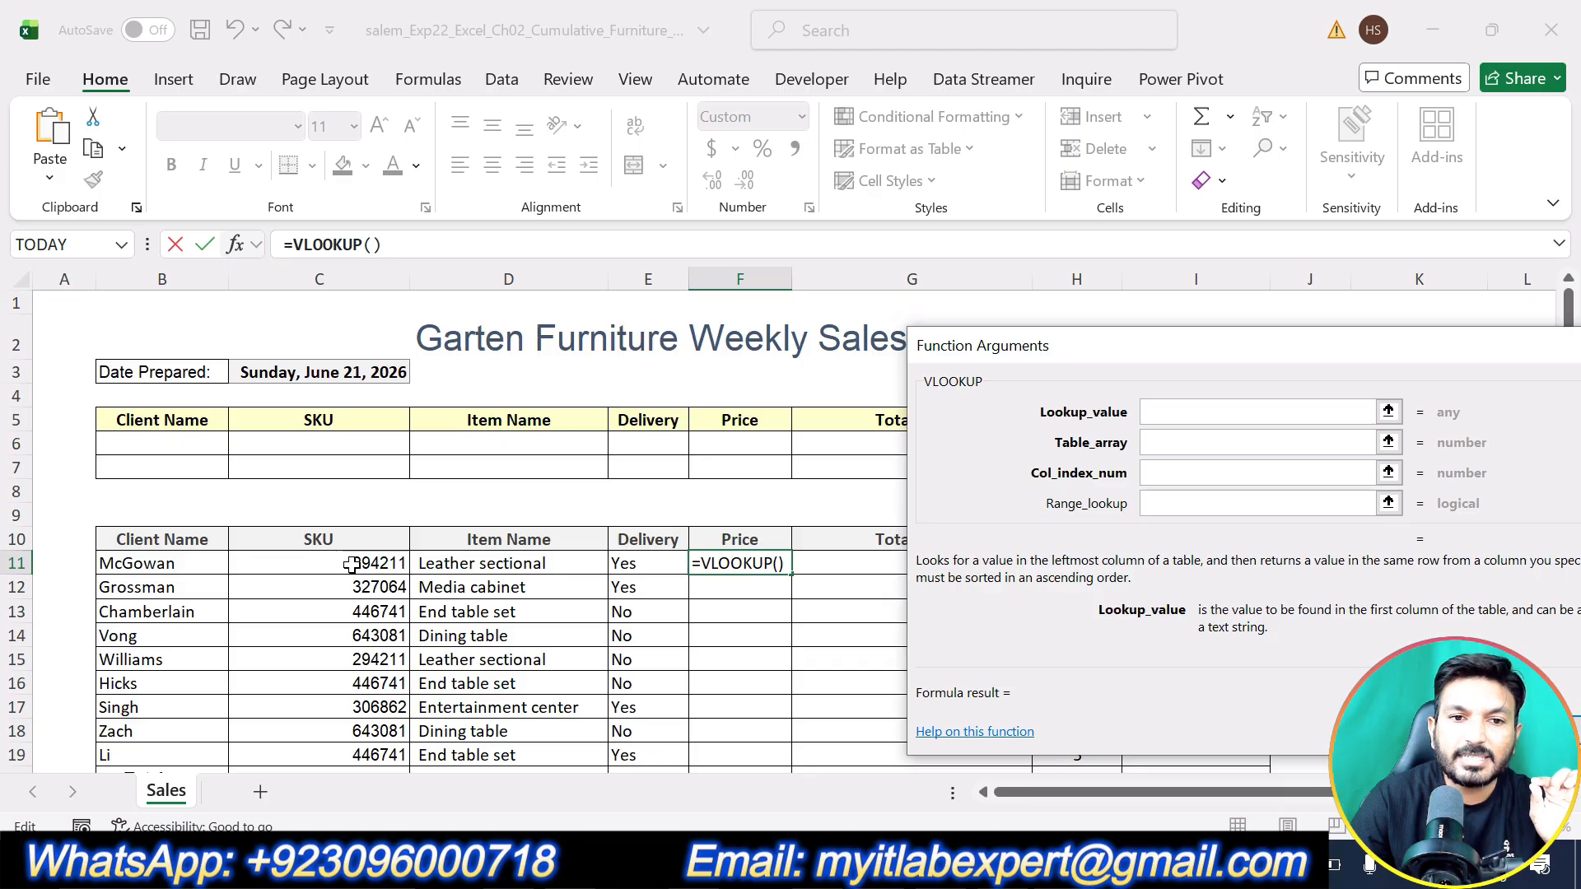
left_click(388, 563)
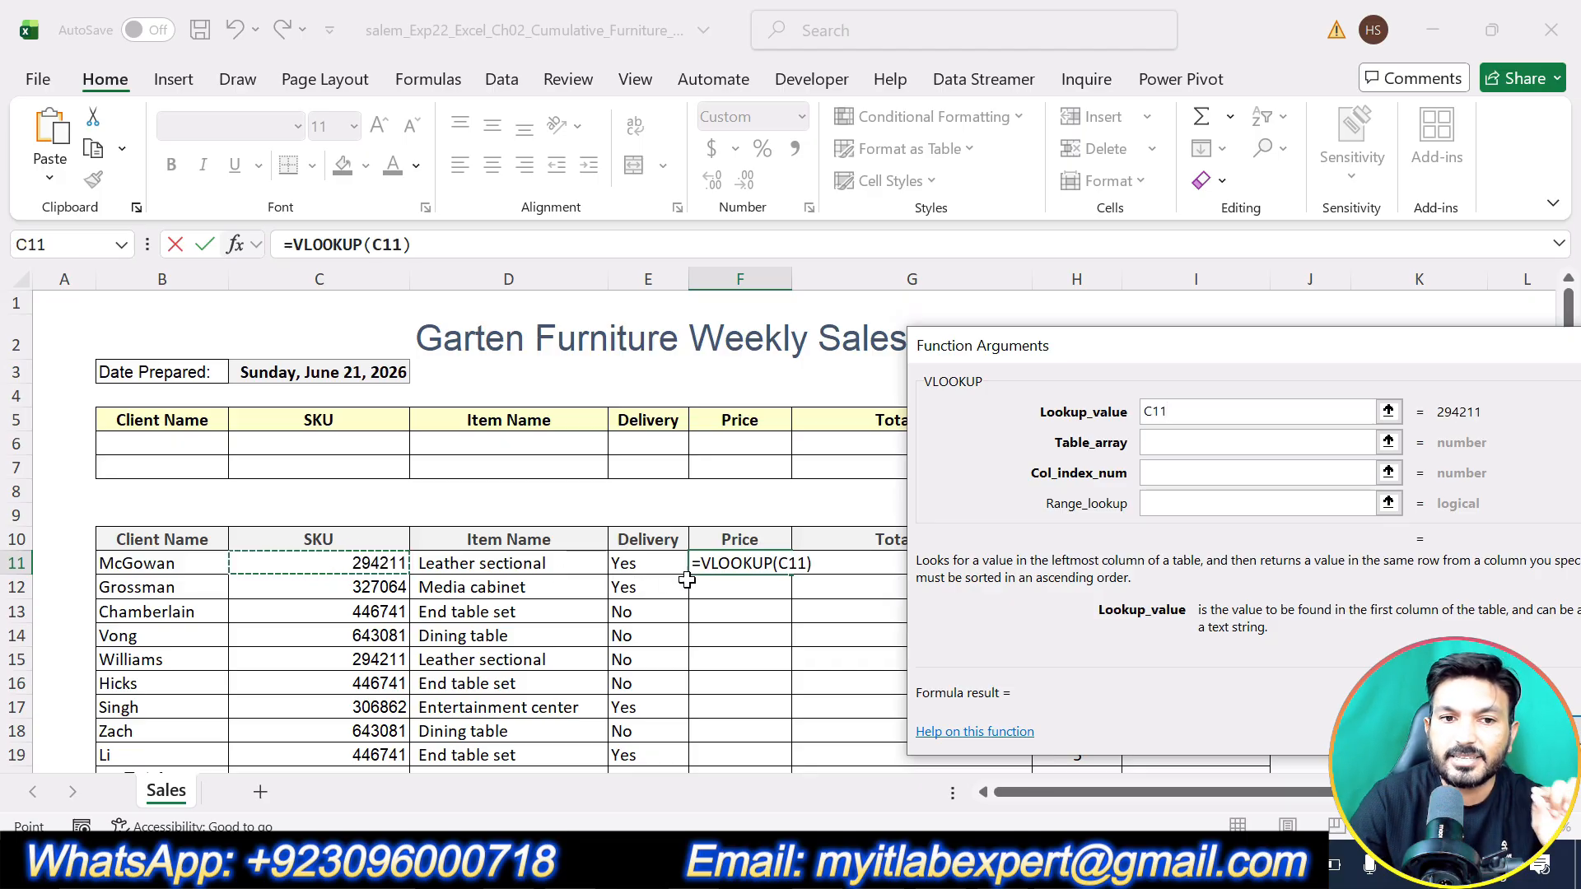
- Set the VLOOKUP table array to the inventory range B24:D29
left_click(1183, 446)
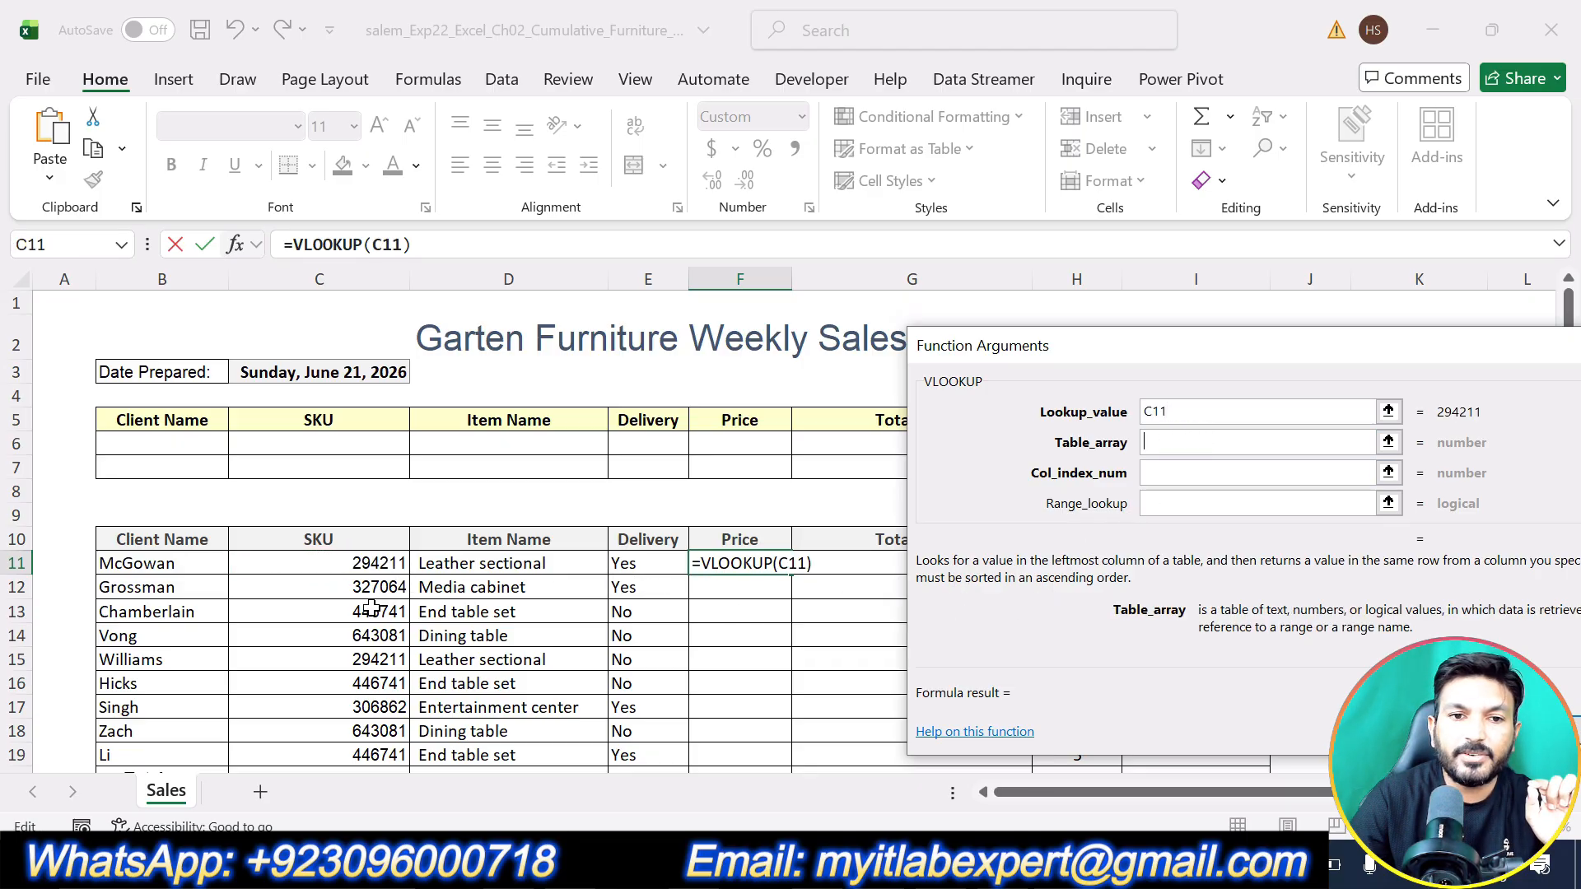
scroll(330, 634, "down", 3)
scroll(320, 641, "down", 1)
left_click_drag(181, 585, 528, 689)
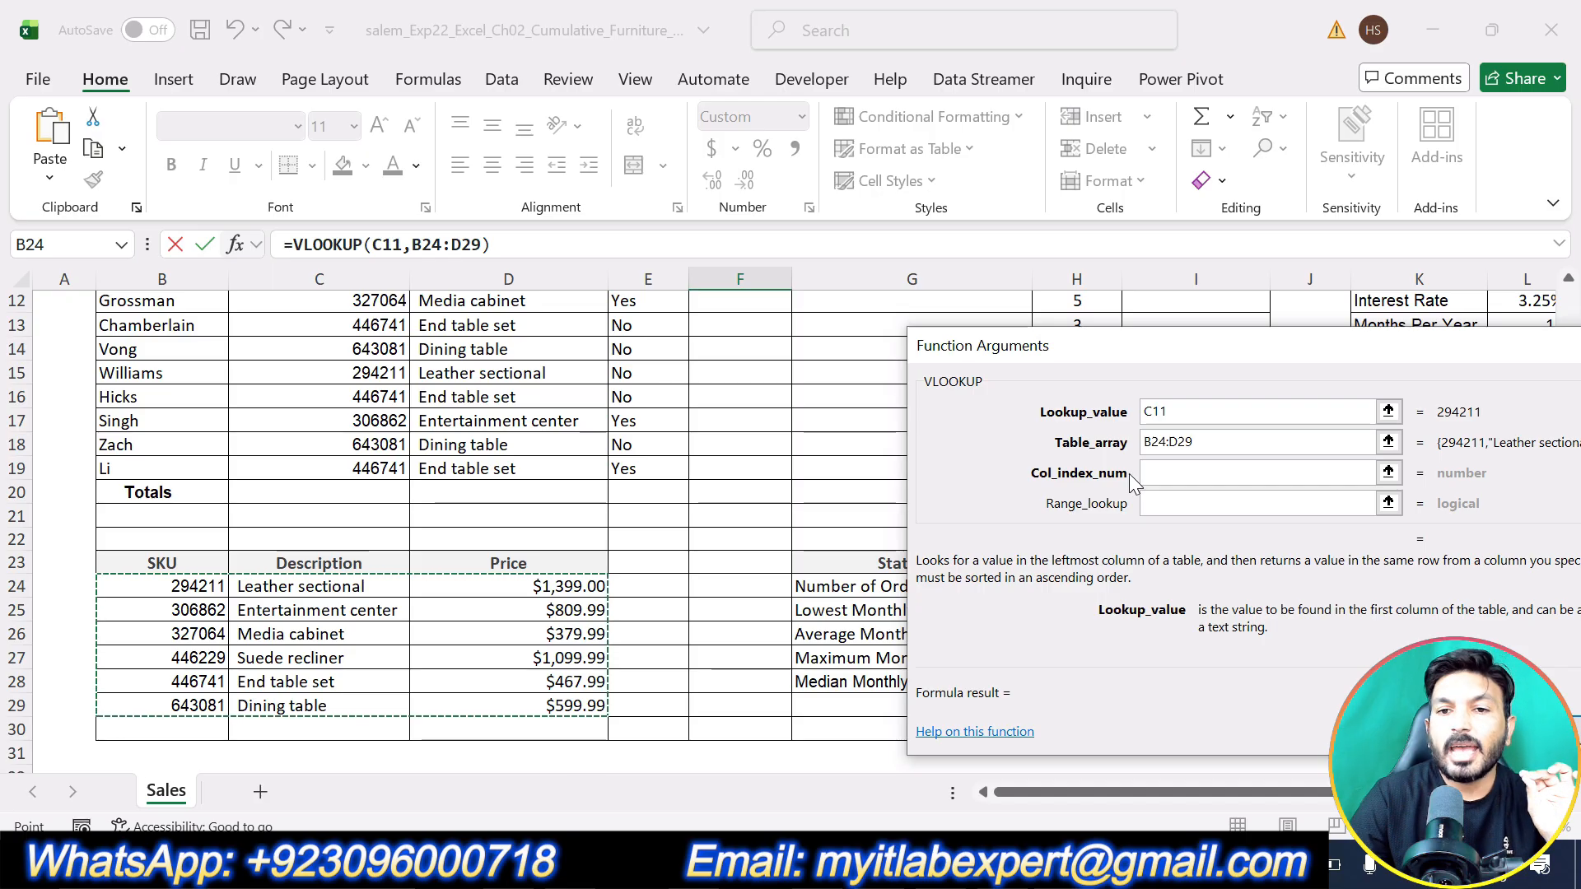
- Make the table array reference absolute as $B$24:$D$29
left_click(1143, 442)
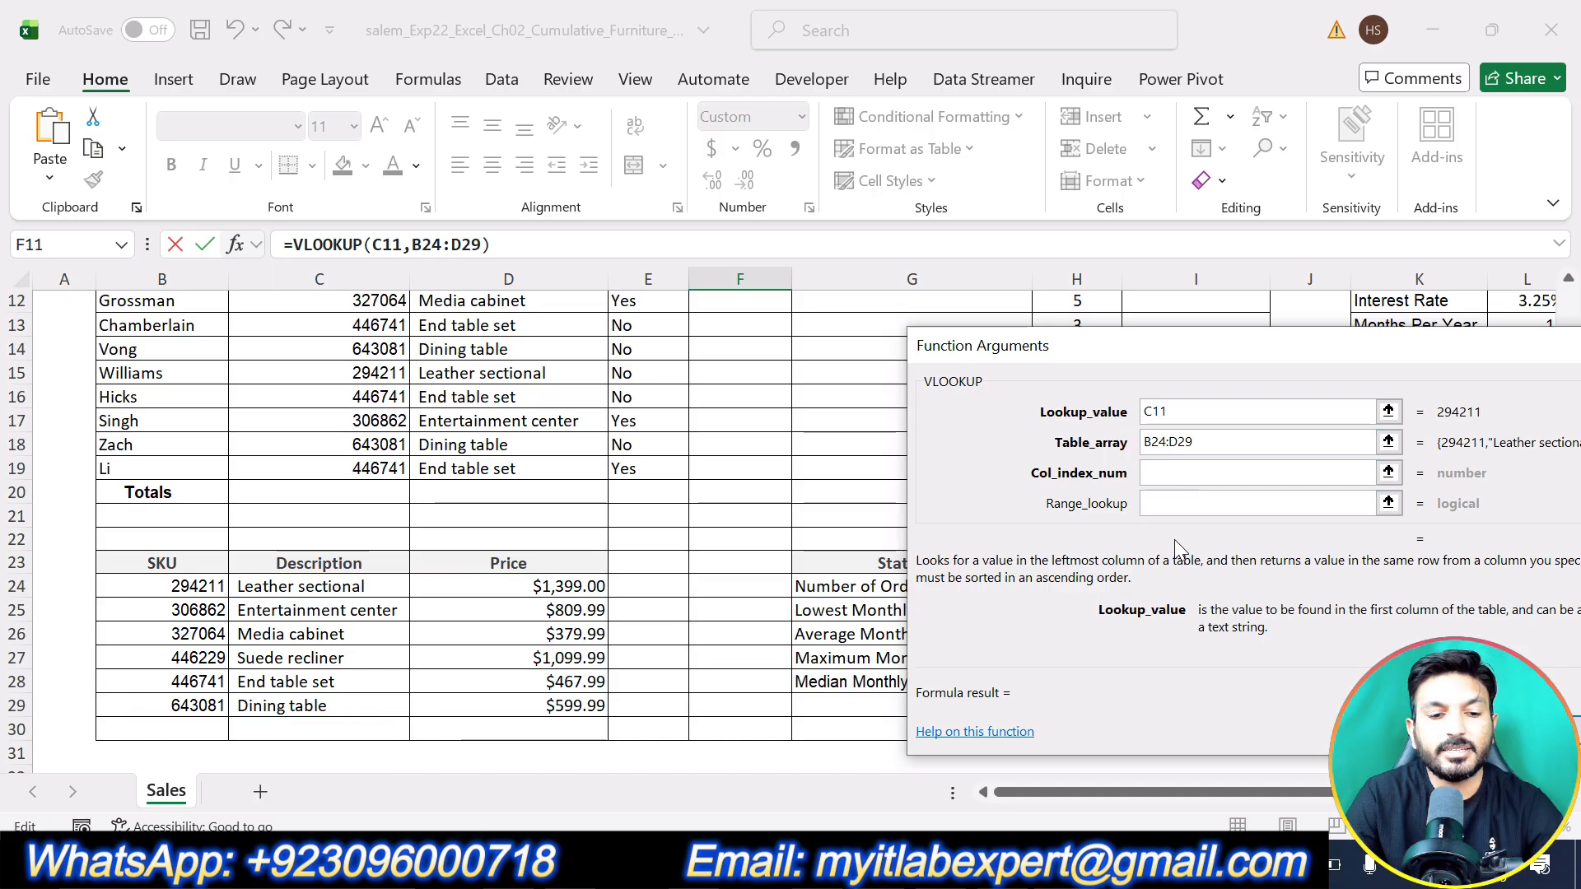
type("$")
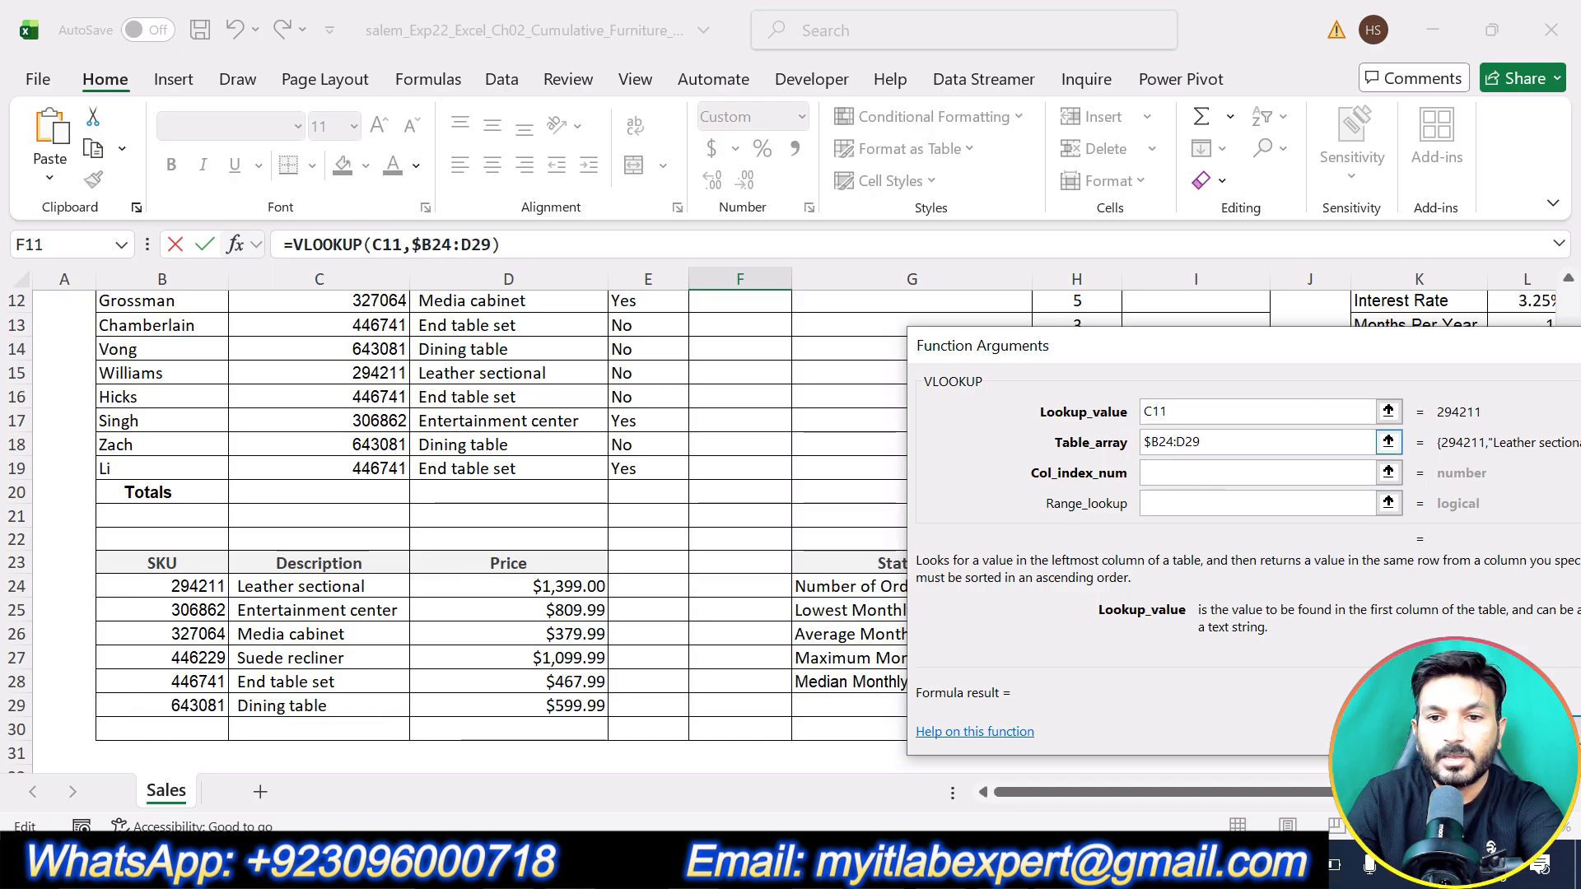
key("Right")
type("$")
key("Right")
key("Right")
key("Right")
type("$")
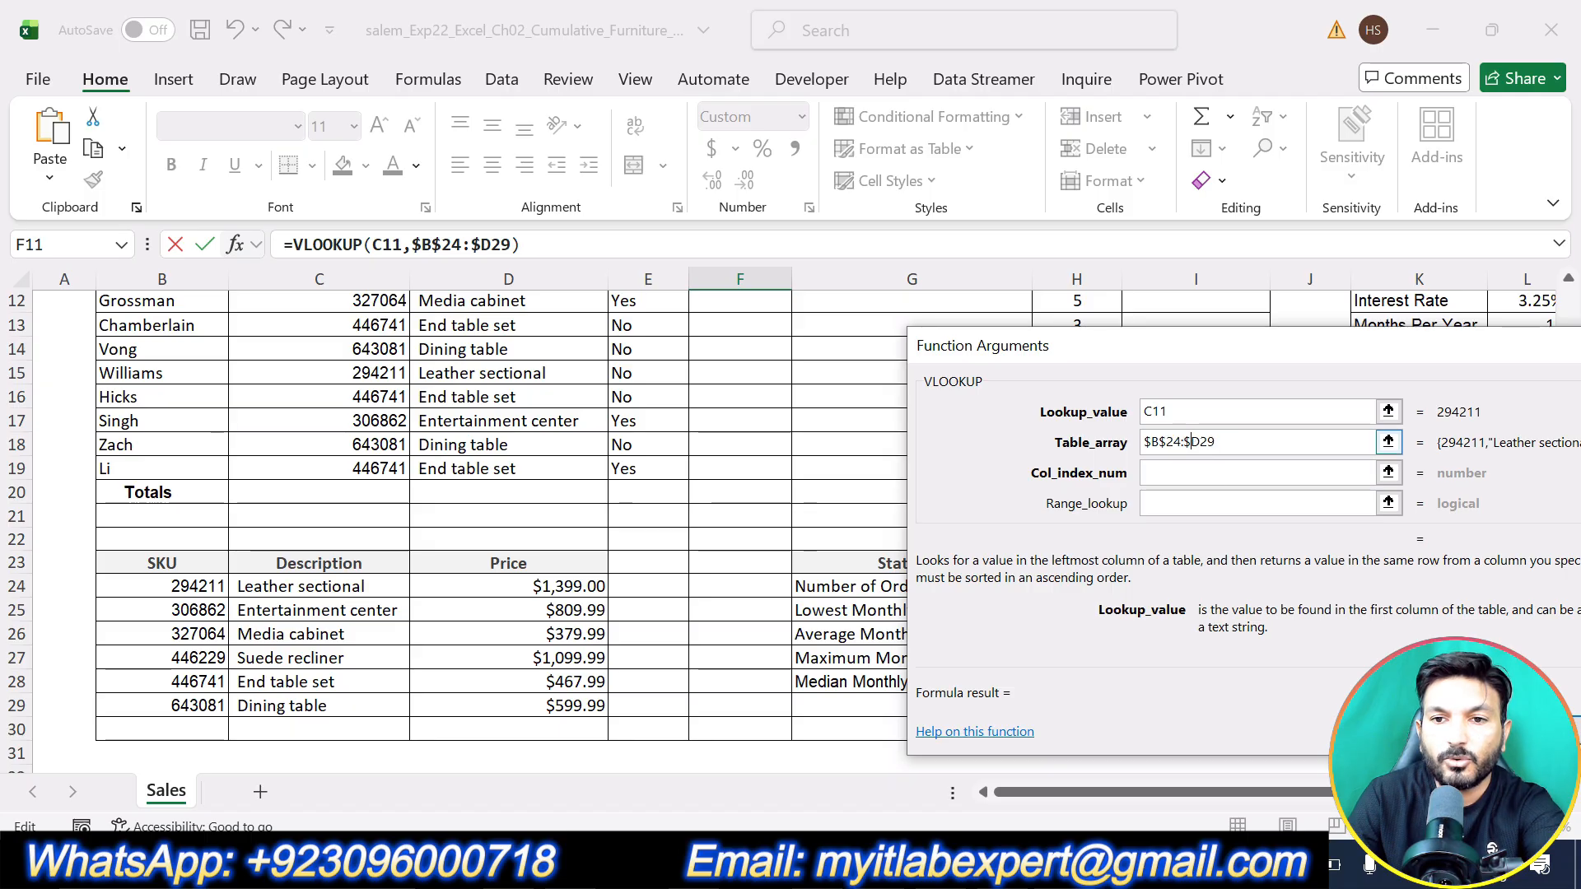
key("Right")
type("$")
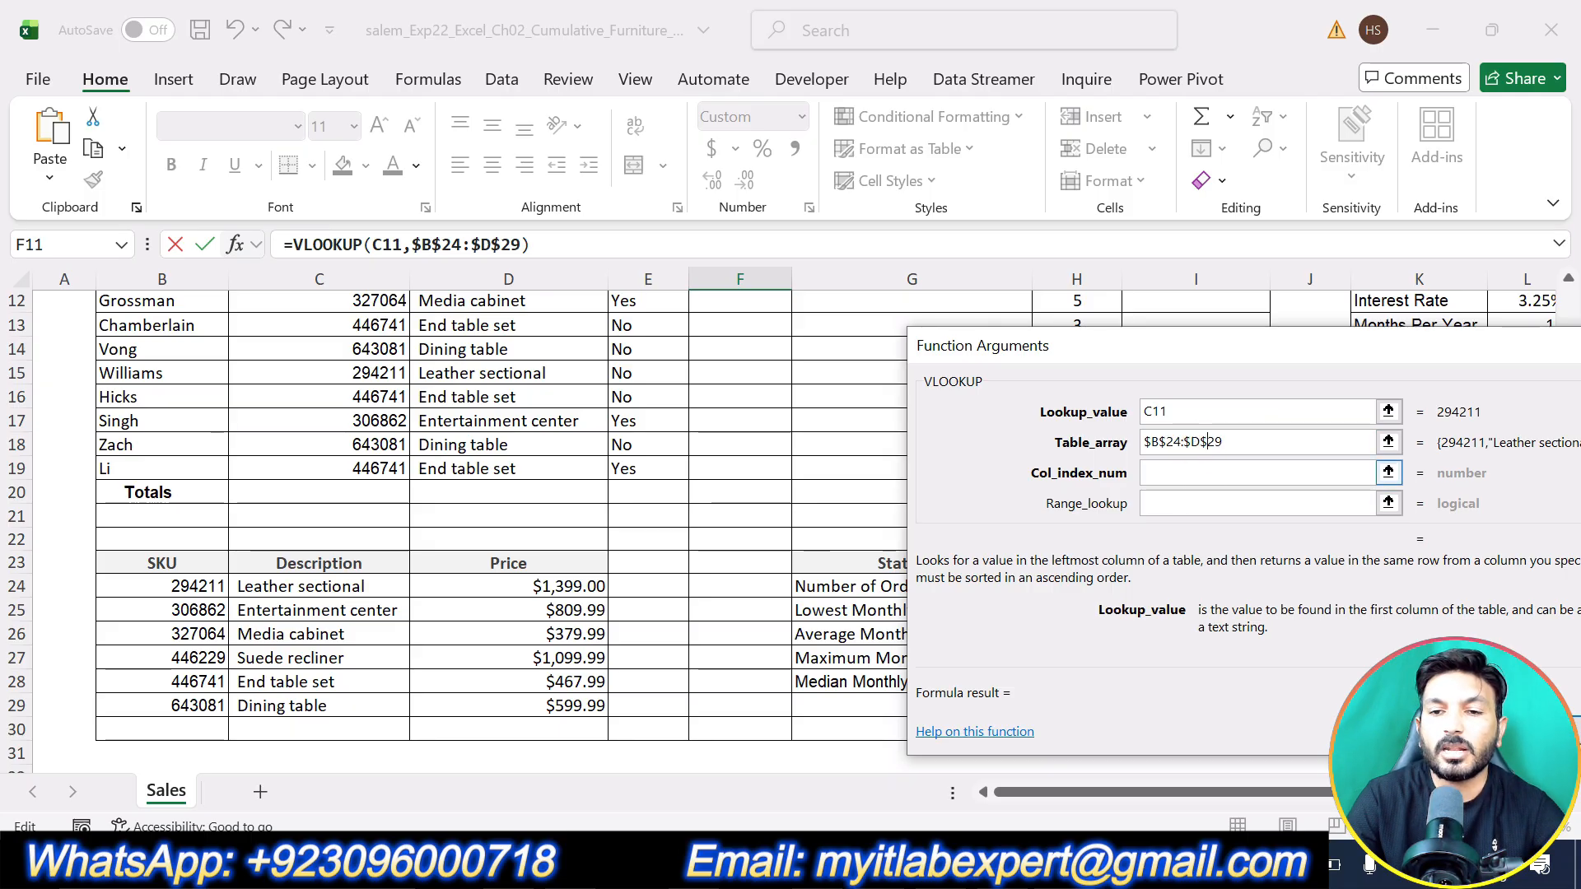
- Set the column index number to 3 and the range lookup to FALSE, and confirm the VLOOKUP function in F11
left_click(1172, 474)
scroll(749, 584, "down", 4)
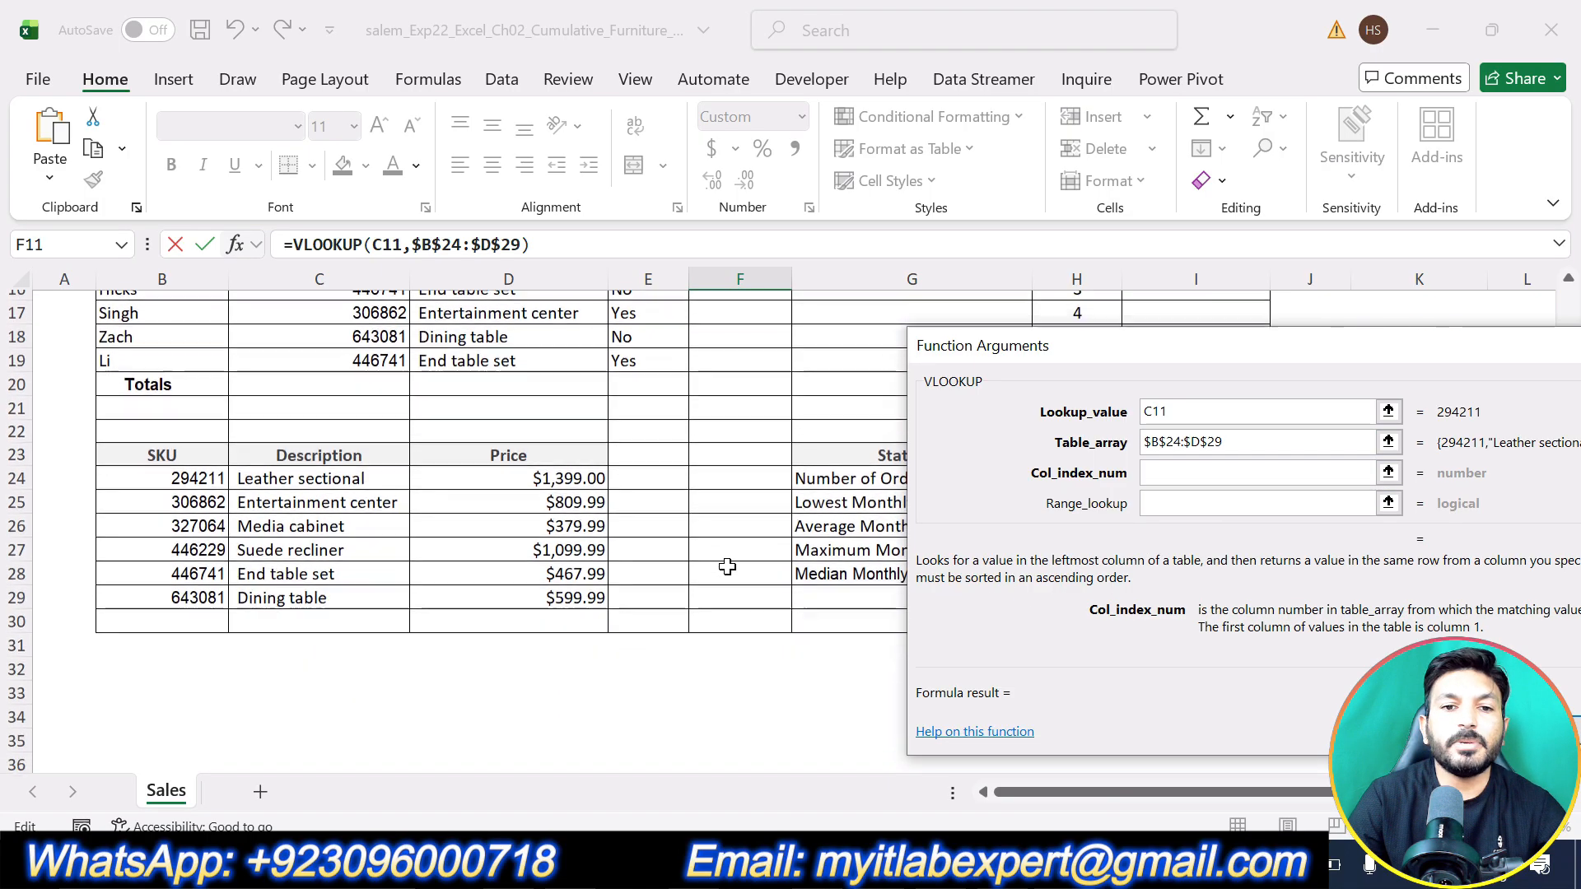
scroll(727, 566, "up", 2)
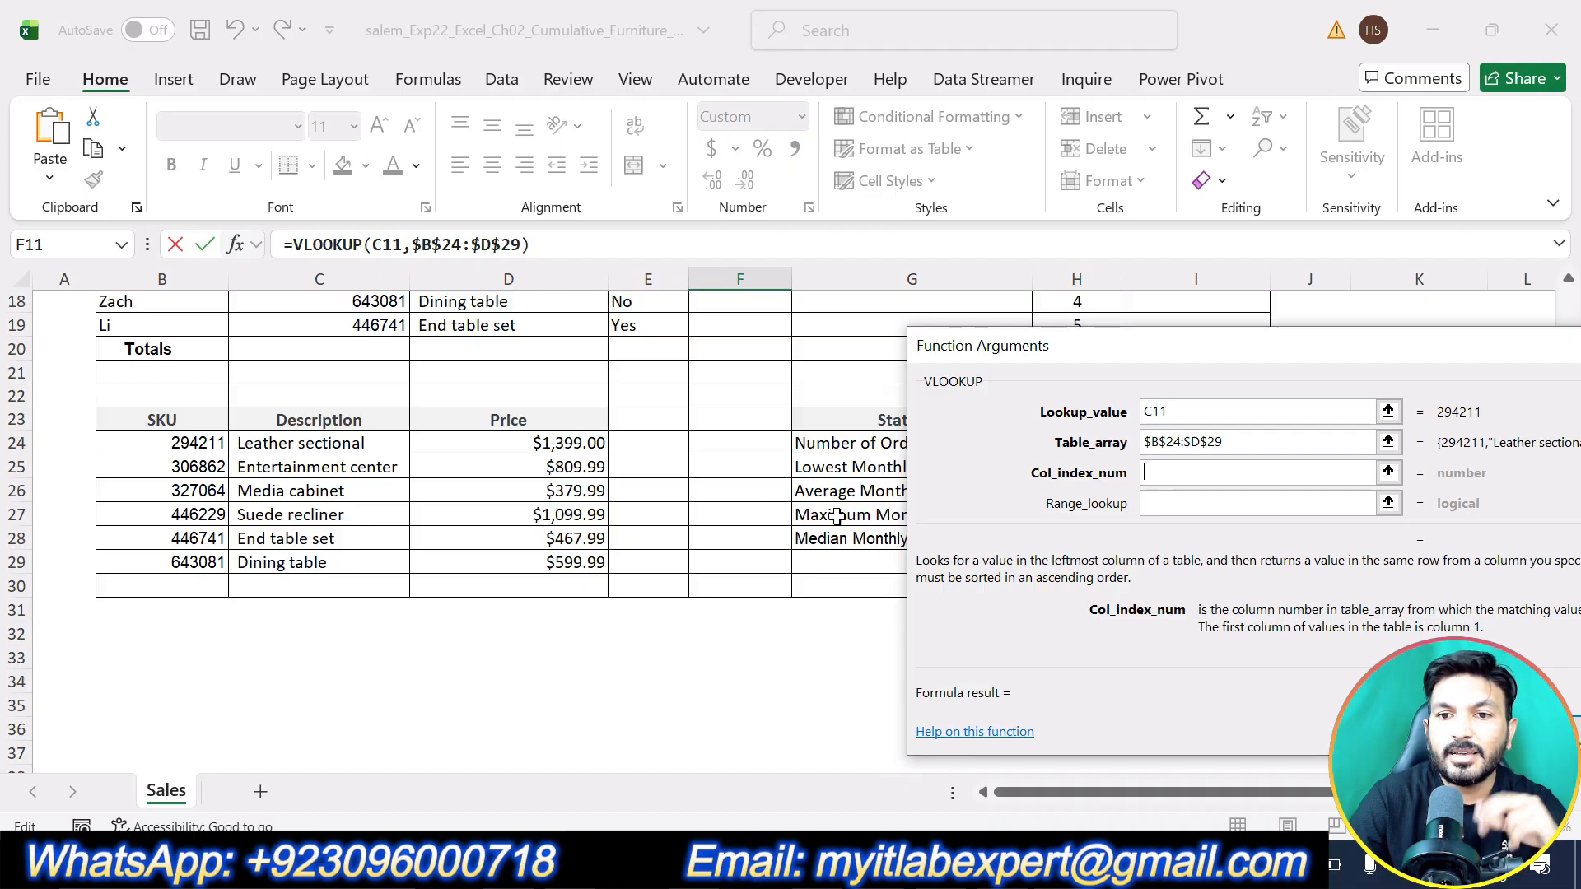
type("3")
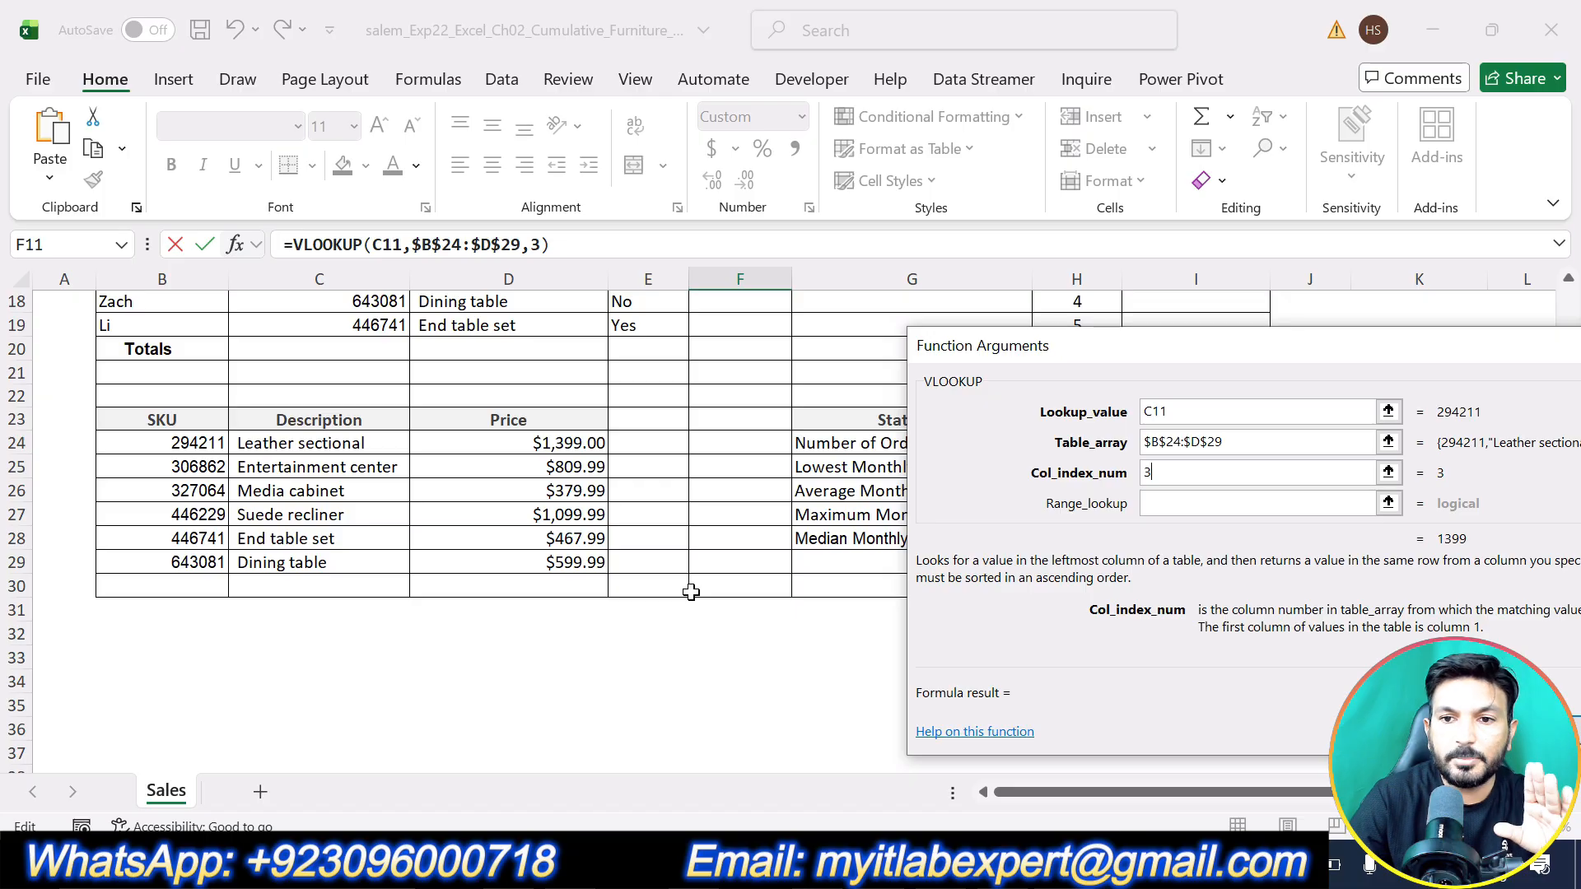
left_click(1150, 504)
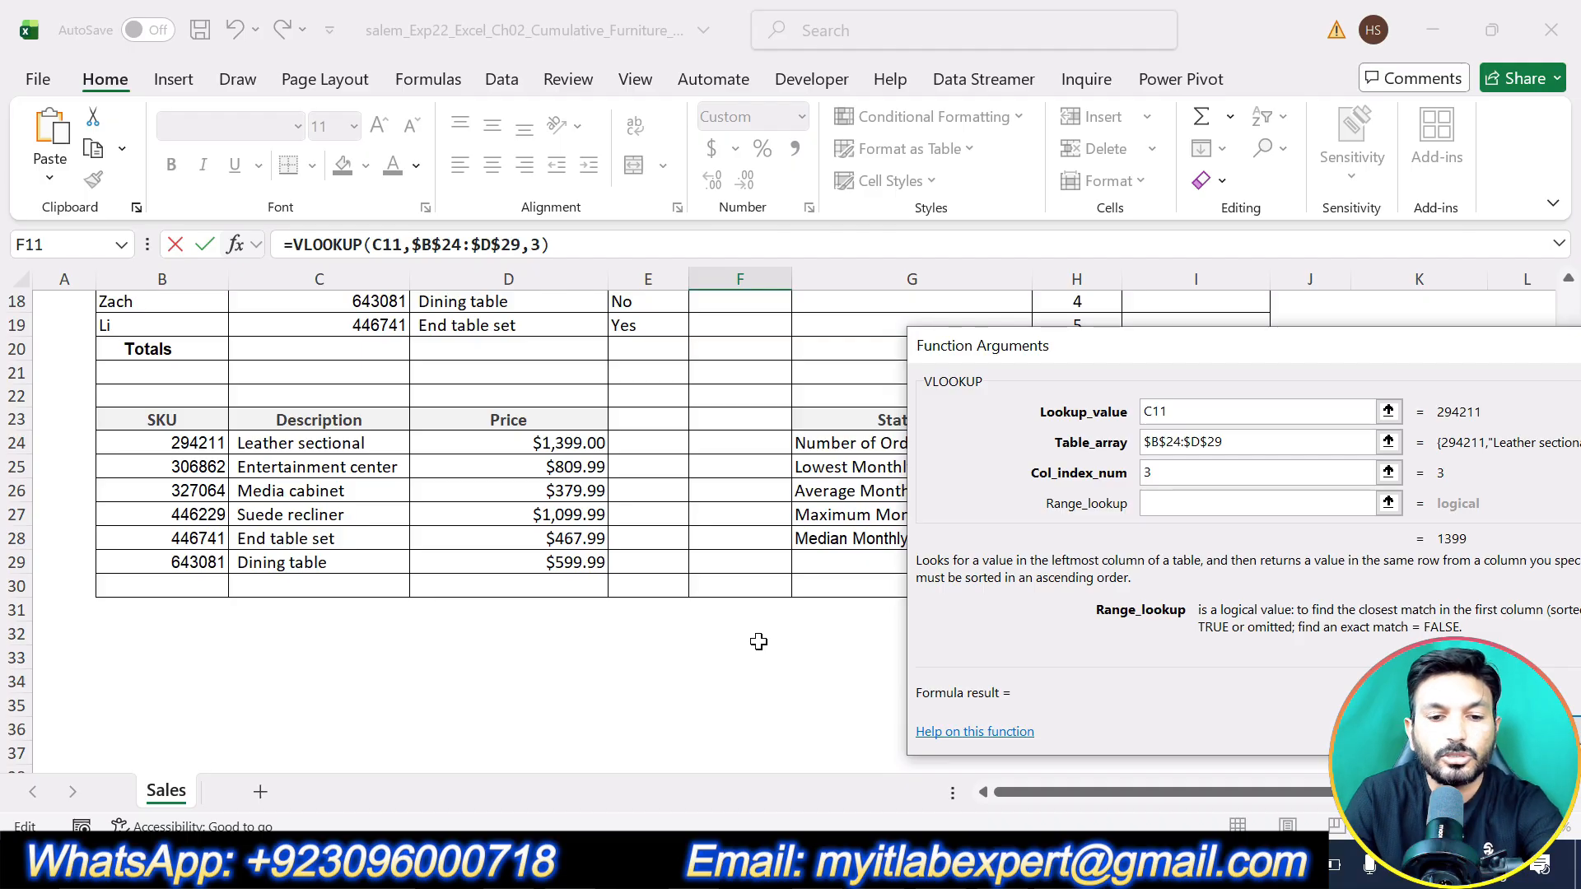
type("FALSE")
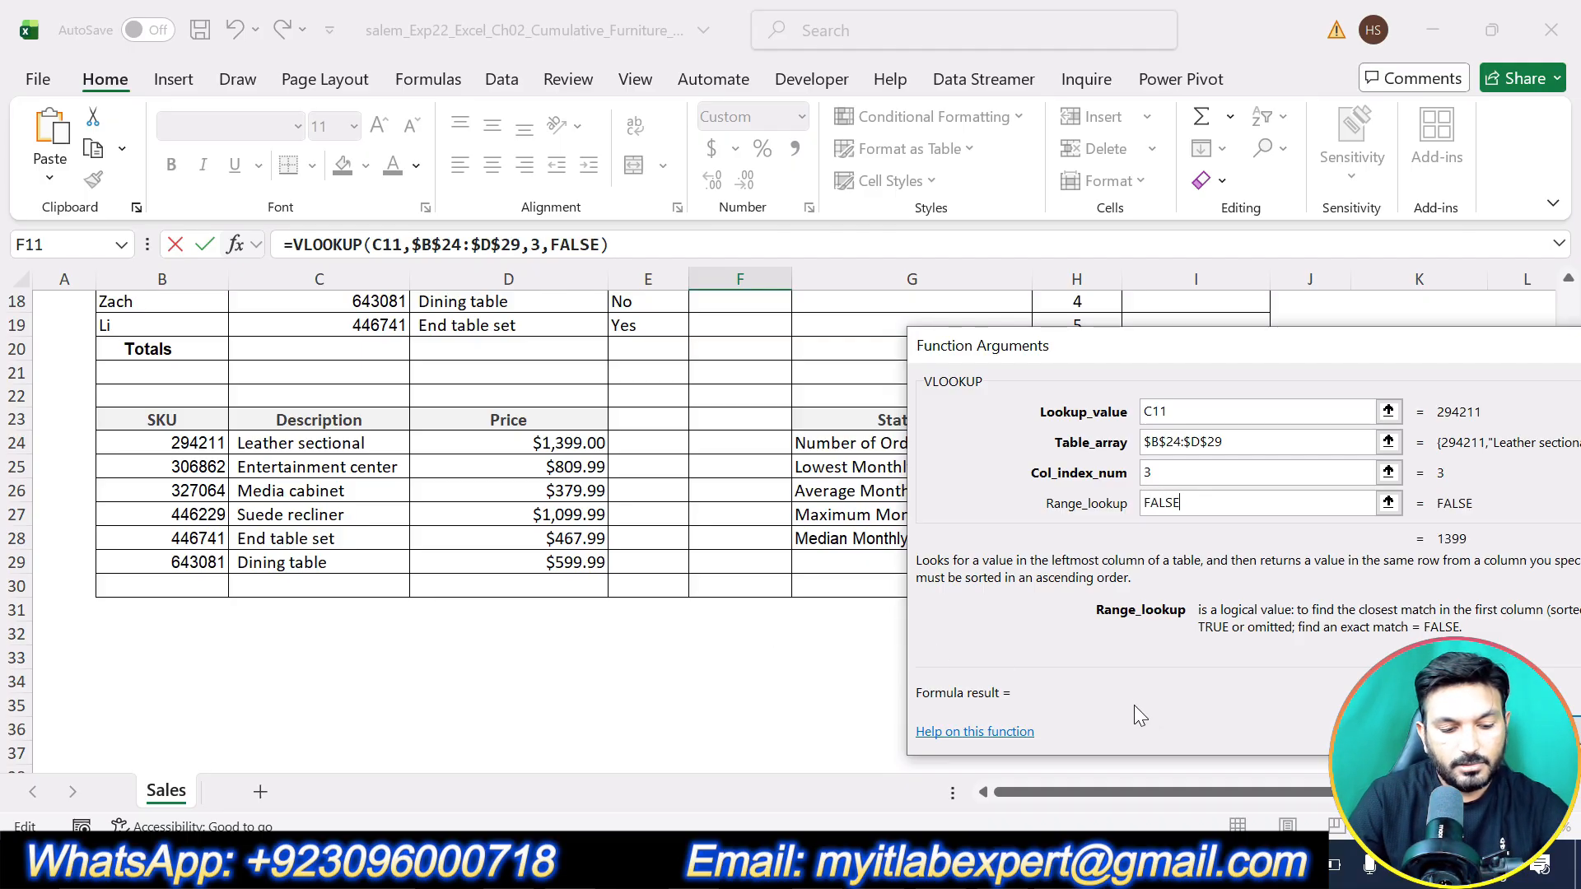
key("Return")
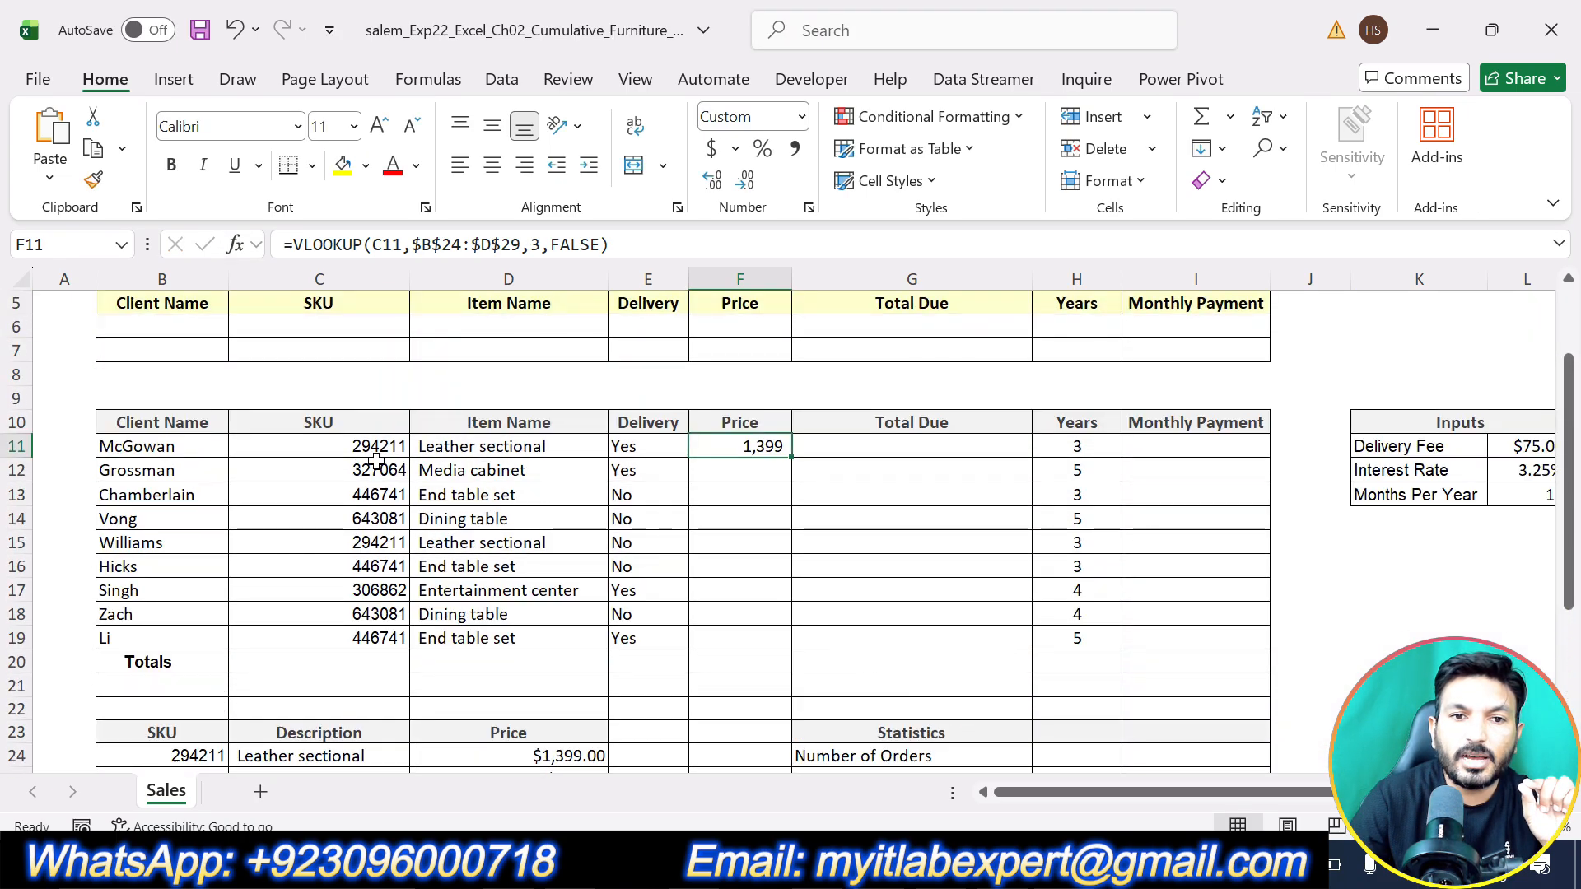
- Copy the F11 formula down through F19 and check the prices against the inventory lookup table
scroll(400, 535, "down", 2)
scroll(399, 535, "down", 1)
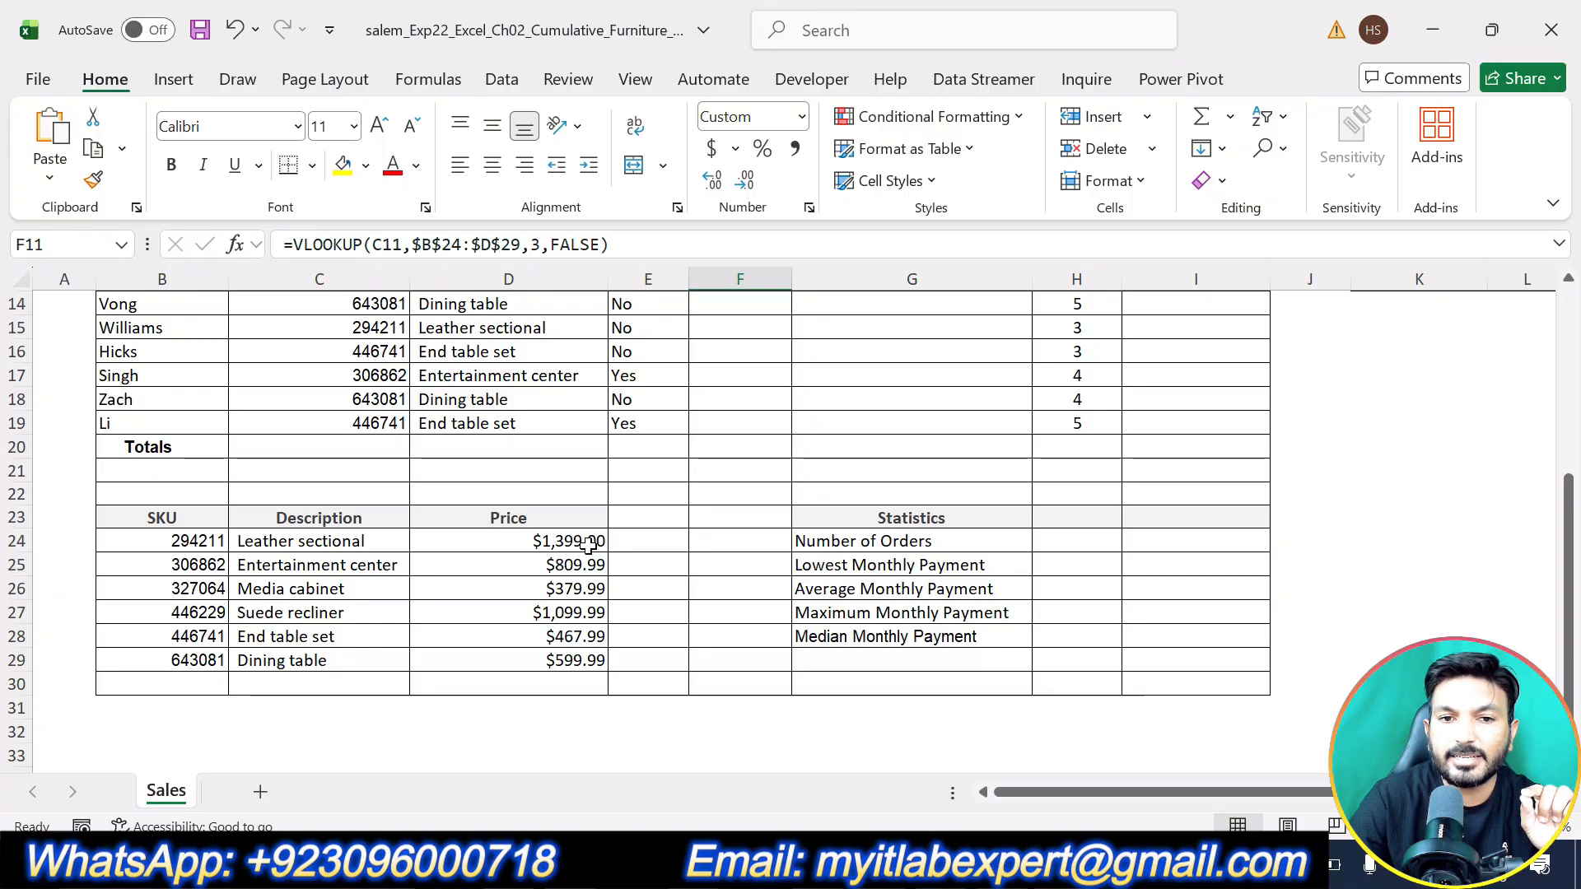
scroll(589, 540, "up", 3)
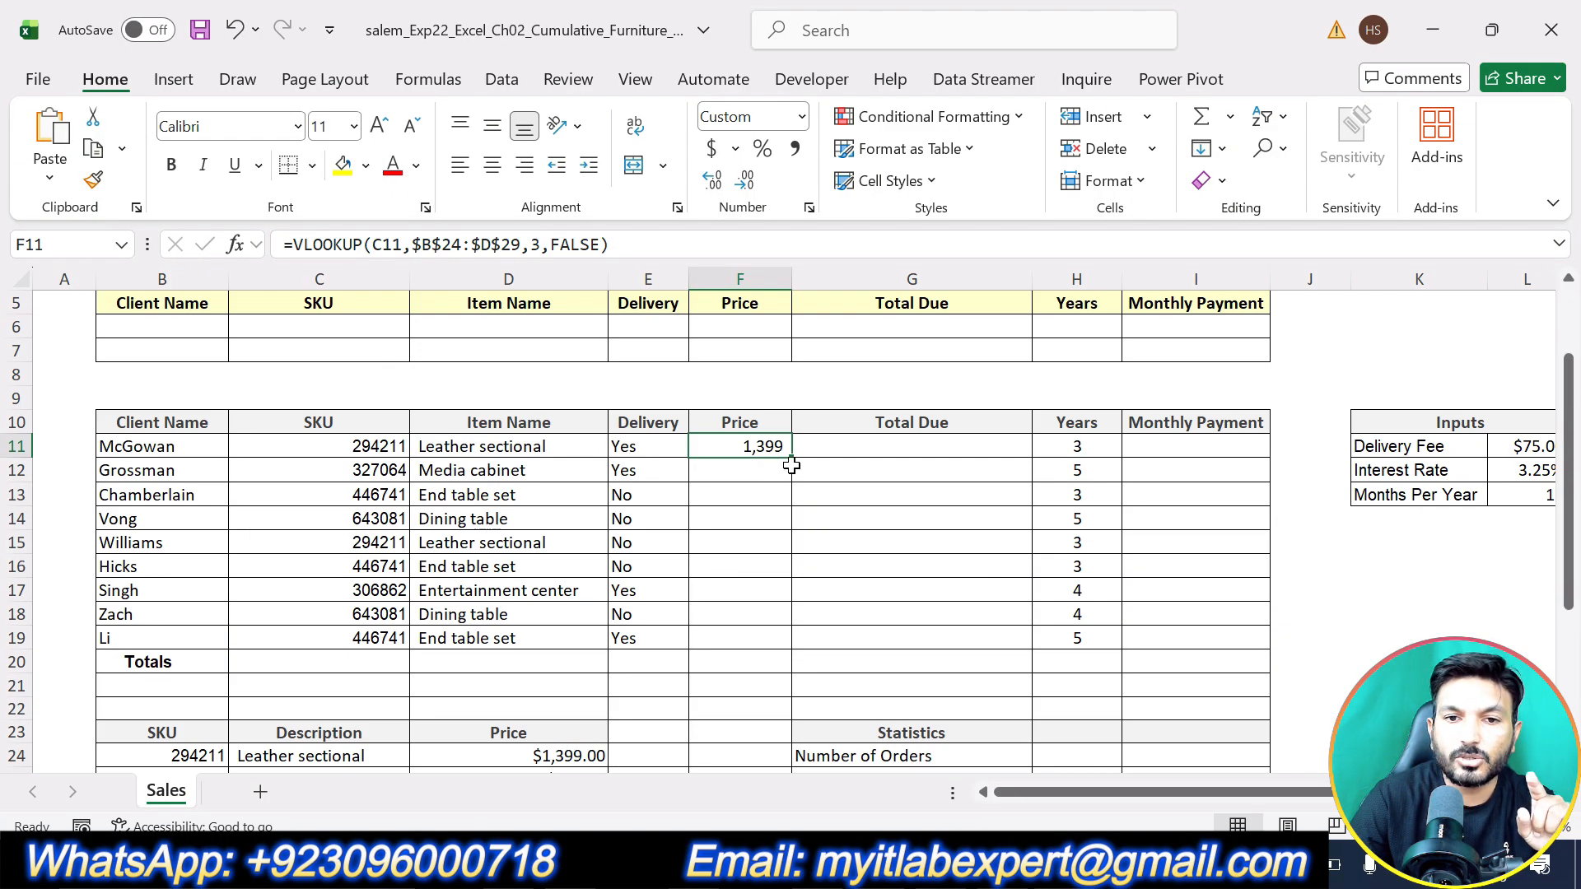
left_click_drag(790, 456, 785, 494)
left_click_drag(781, 613, 792, 646)
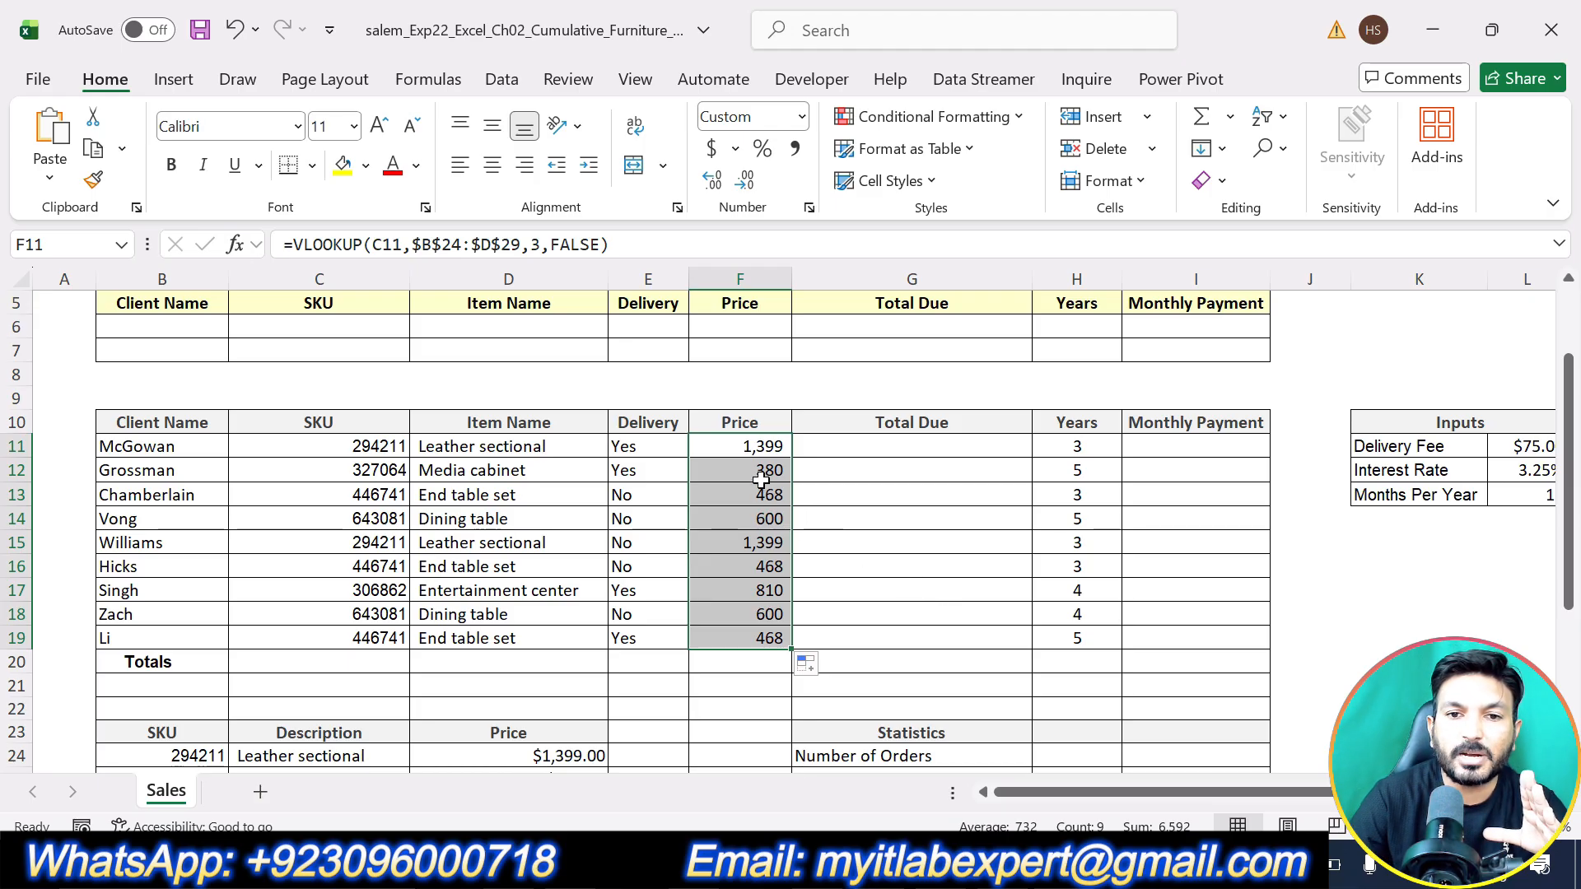
scroll(868, 579, "down", 4)
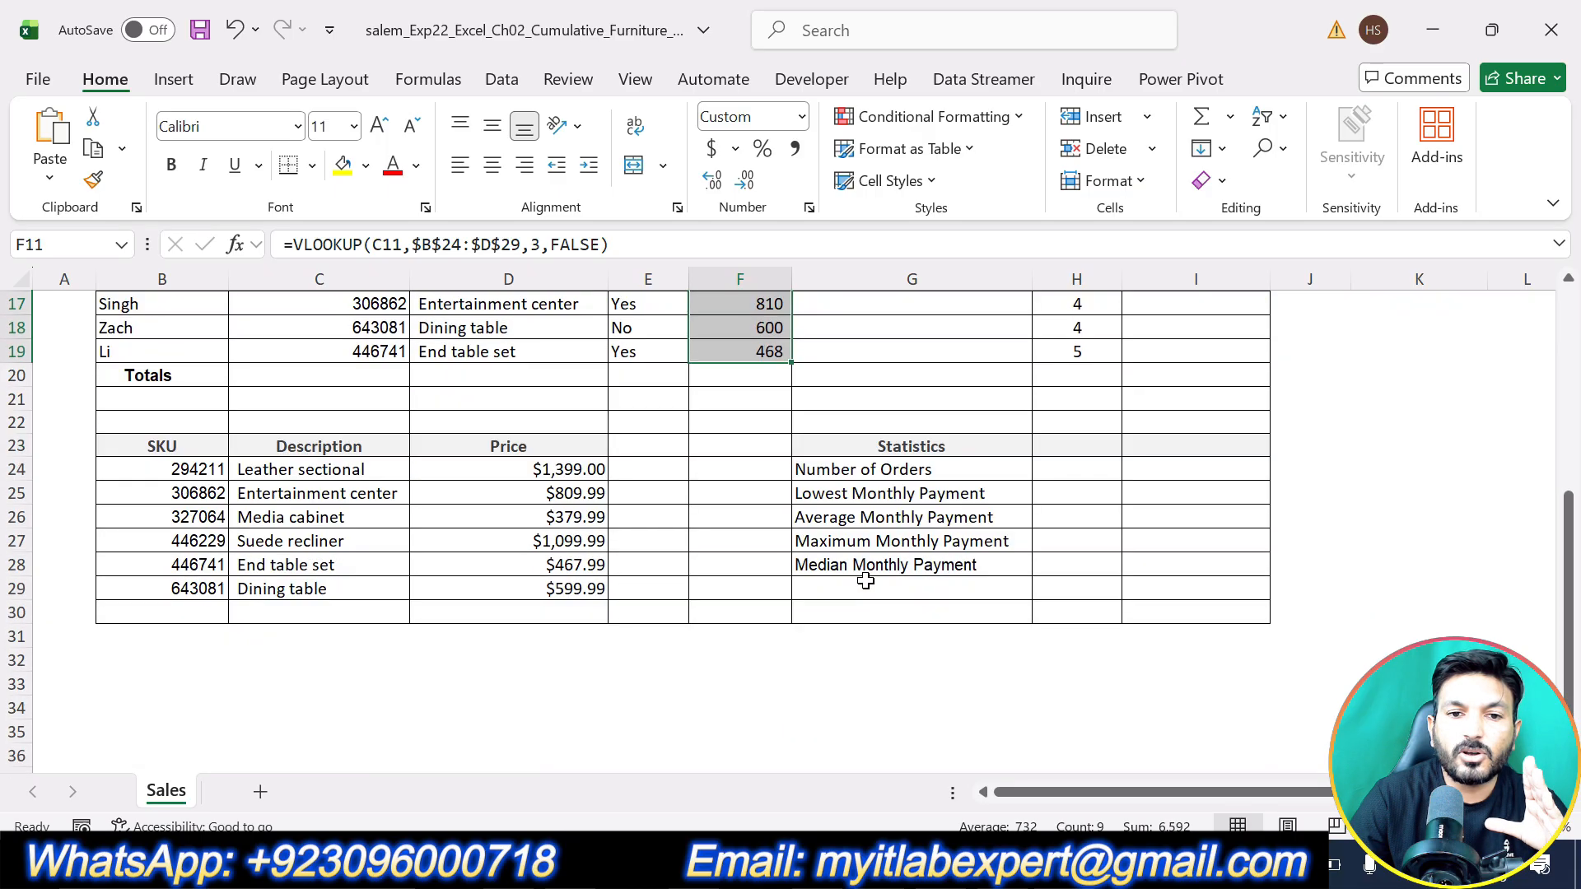
left_click(304, 586)
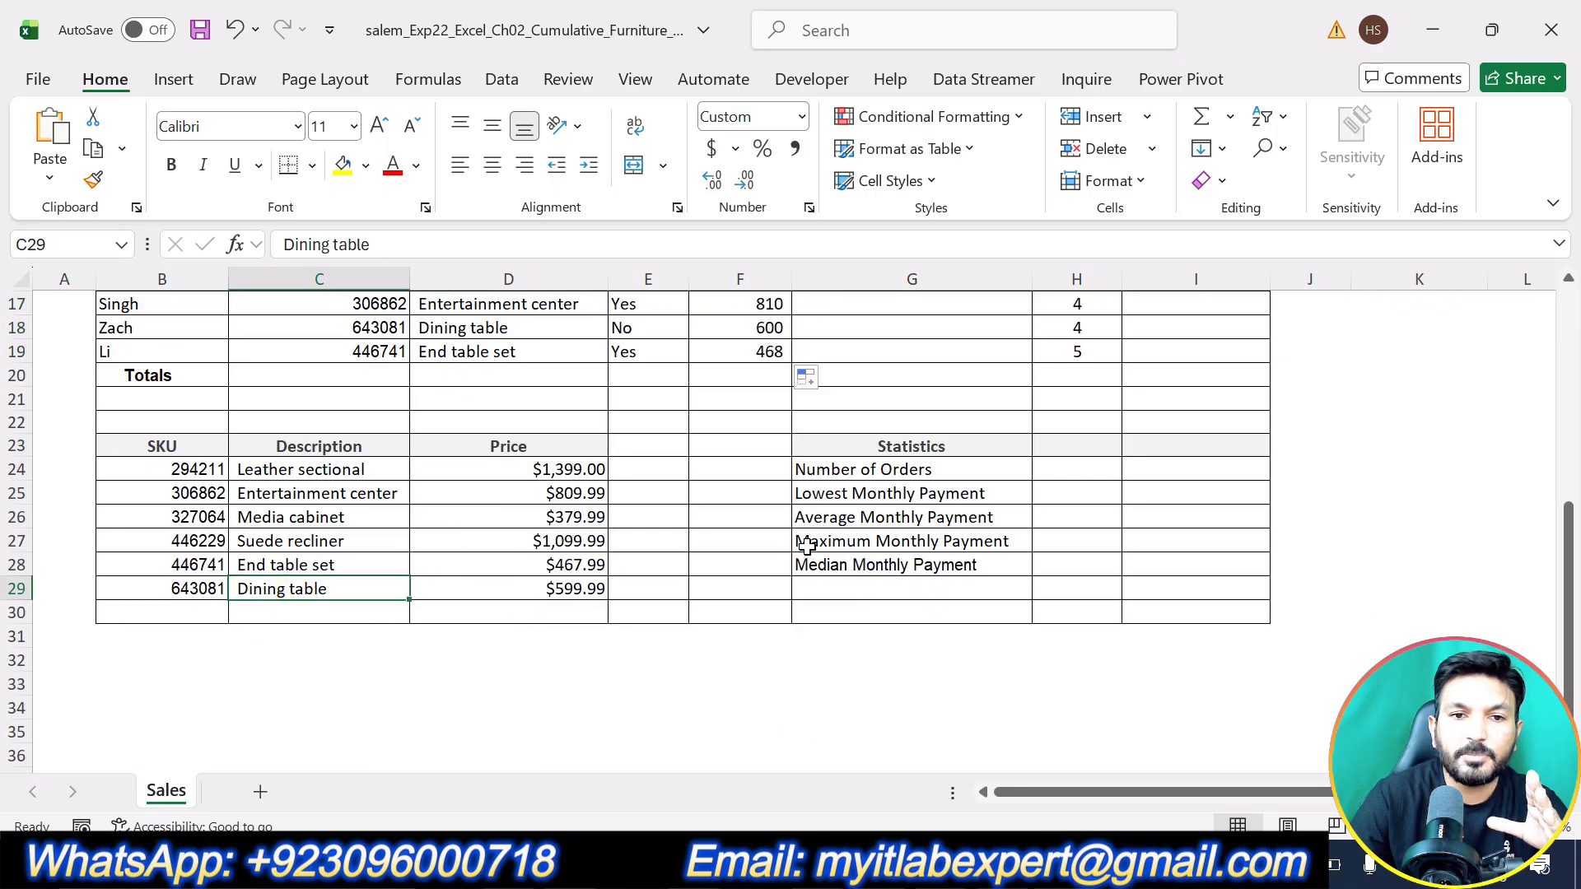
scroll(804, 543, "up", 2)
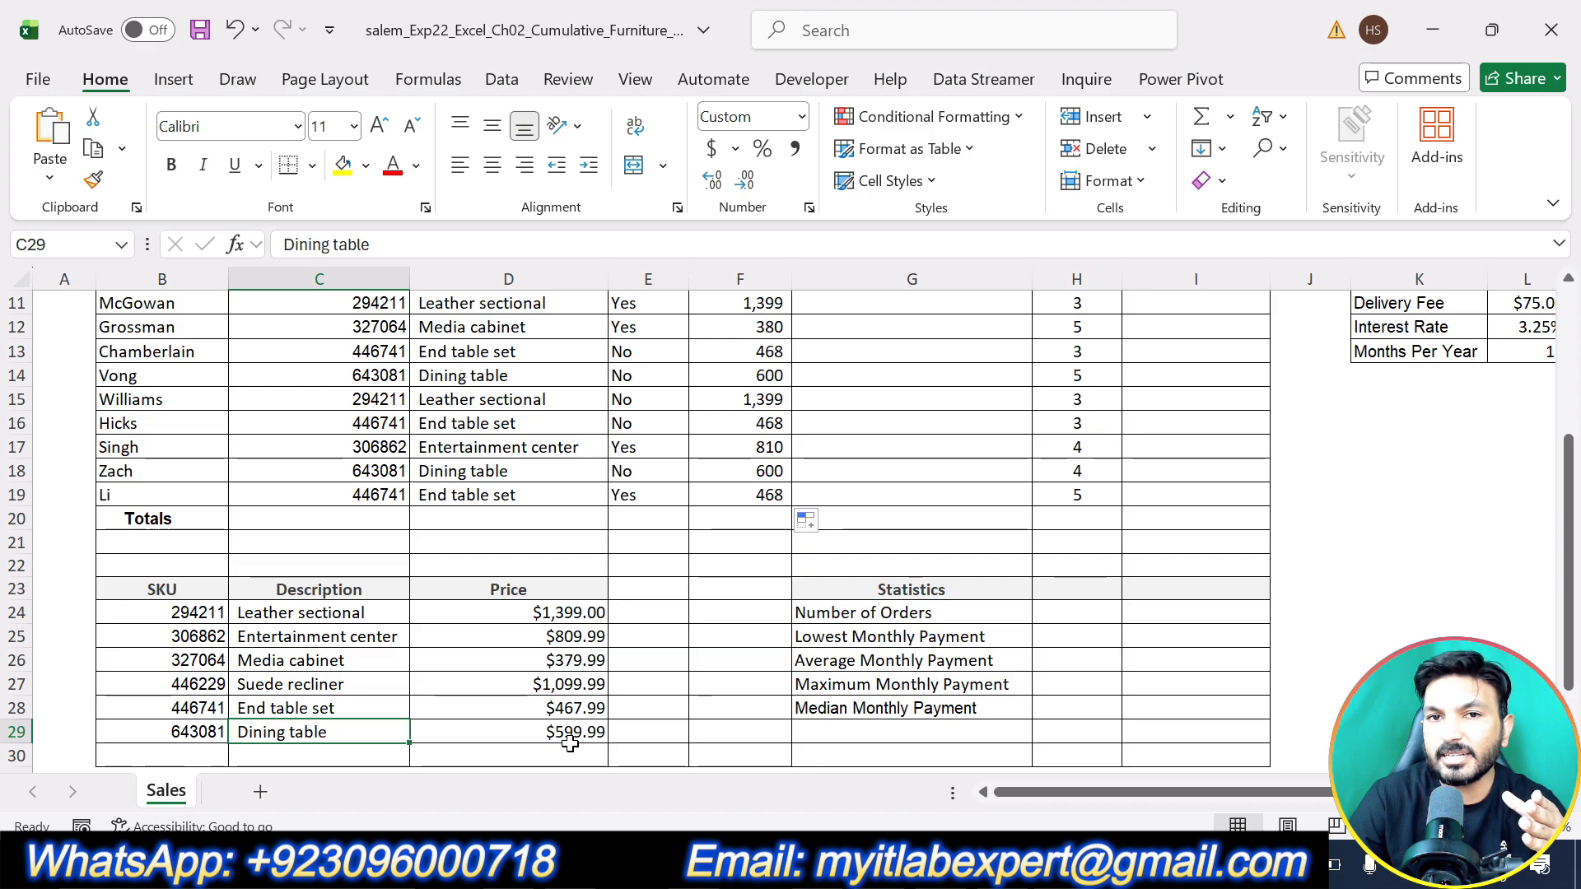
- Switch to the Word instructions, undo the step 5 highlight and highlight the step 6 instruction in yellow
key("alt+Tab")
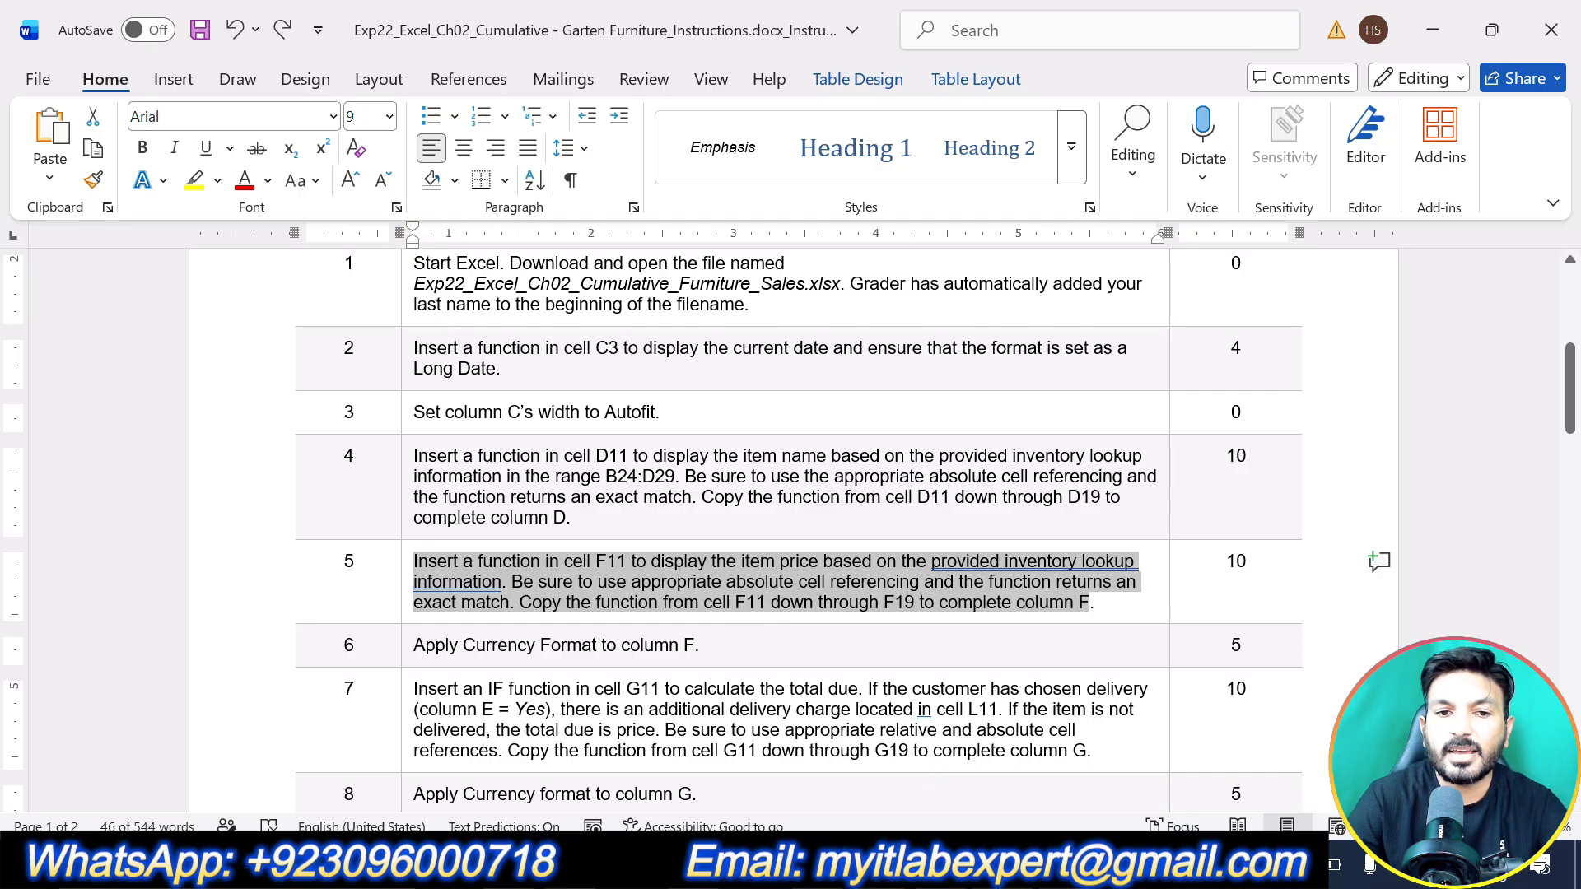
left_click(716, 649)
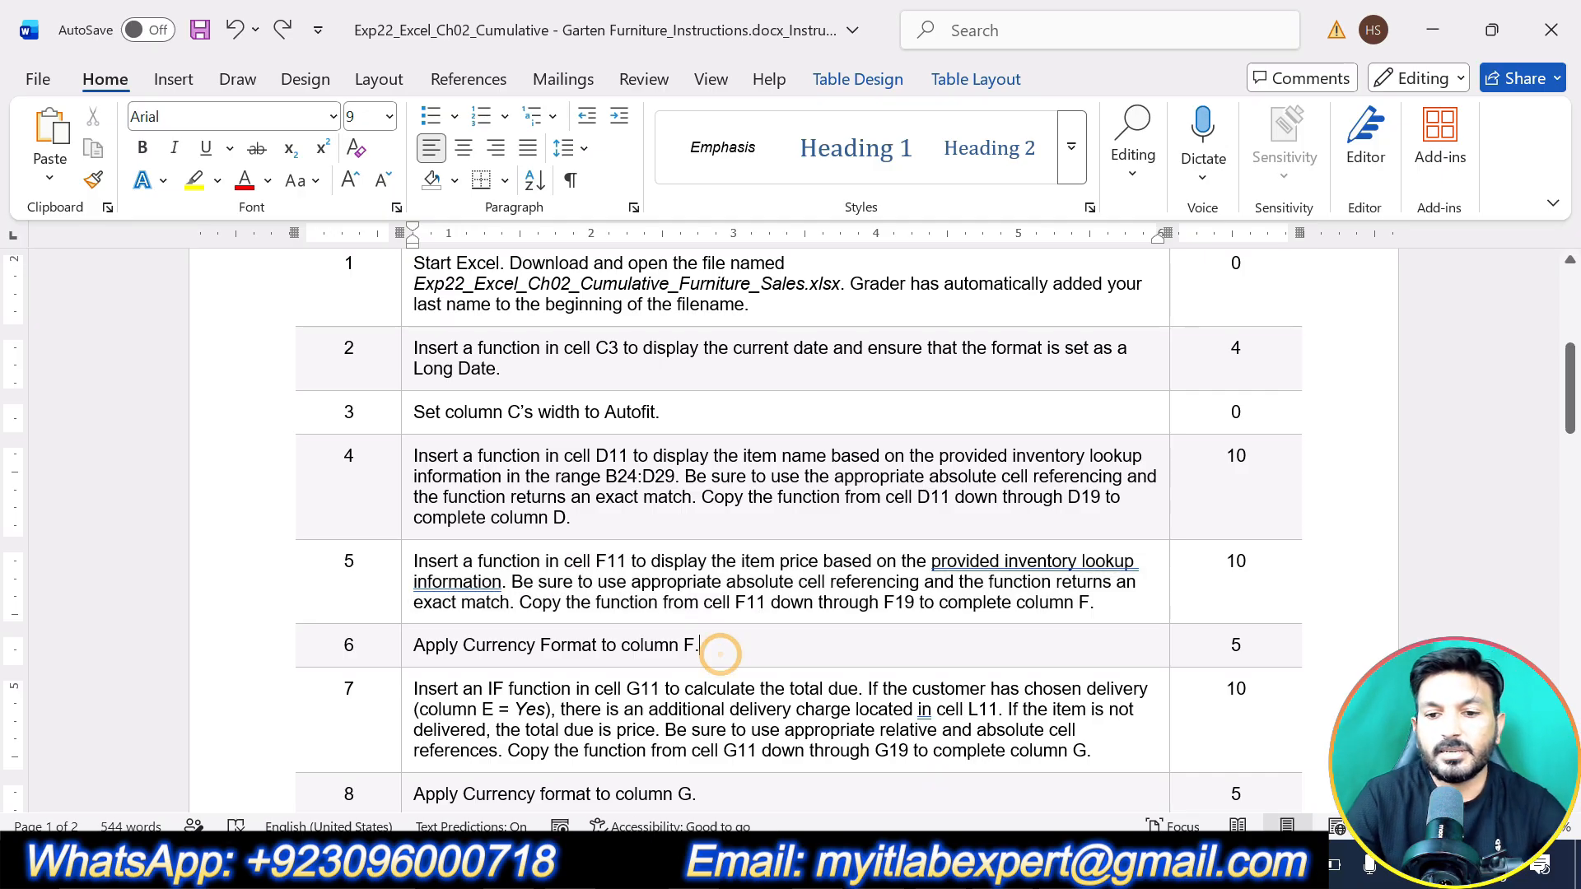
scroll(716, 650, "down", 3)
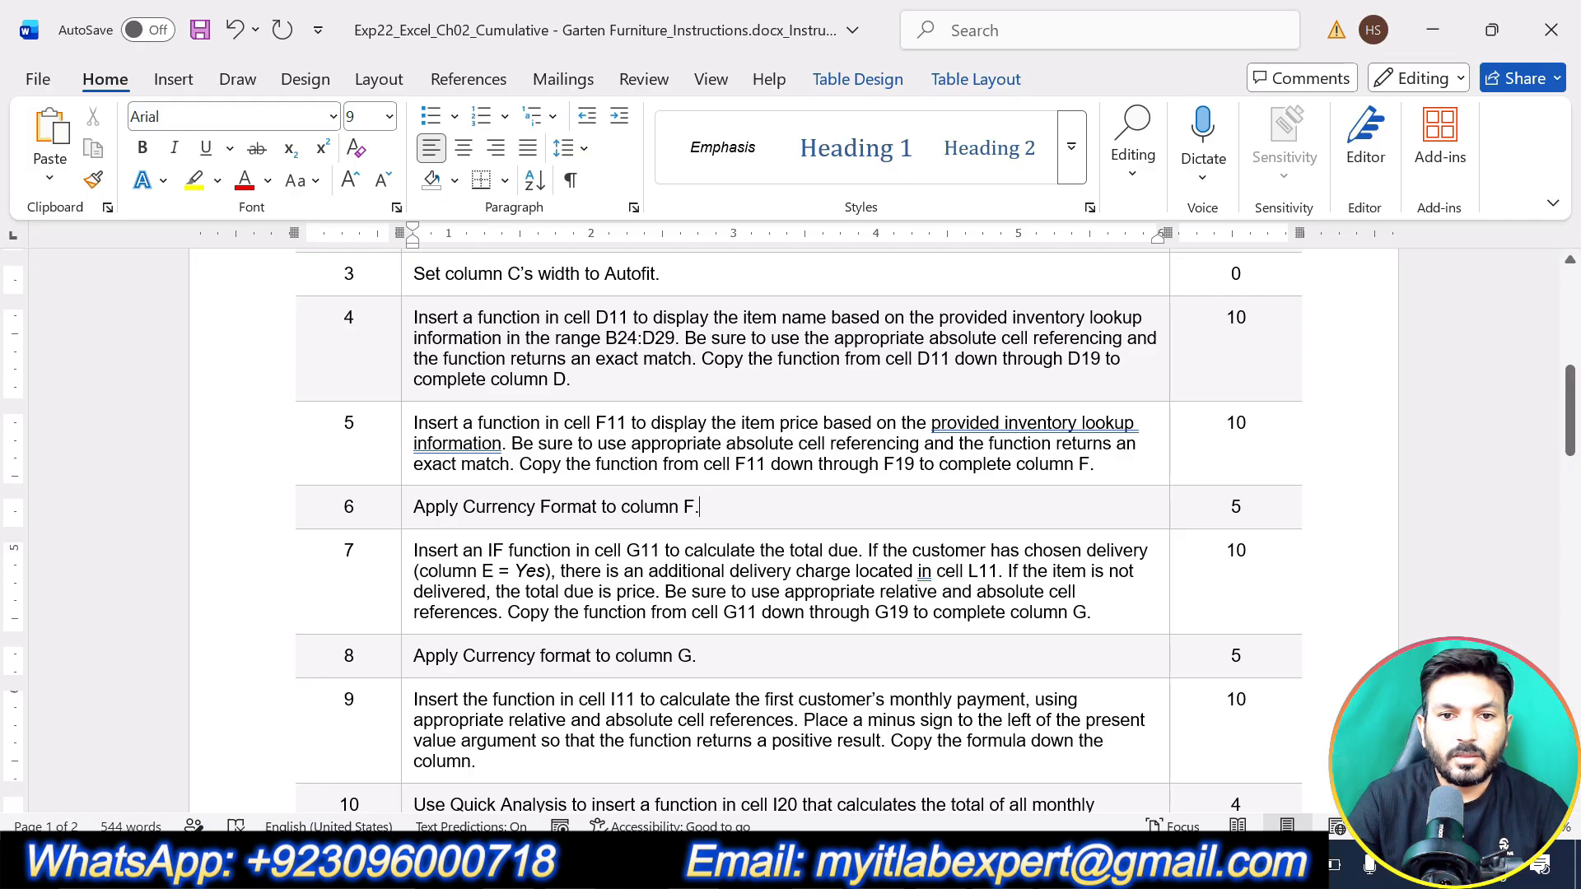
left_click_drag(699, 506, 414, 506)
left_click(535, 465)
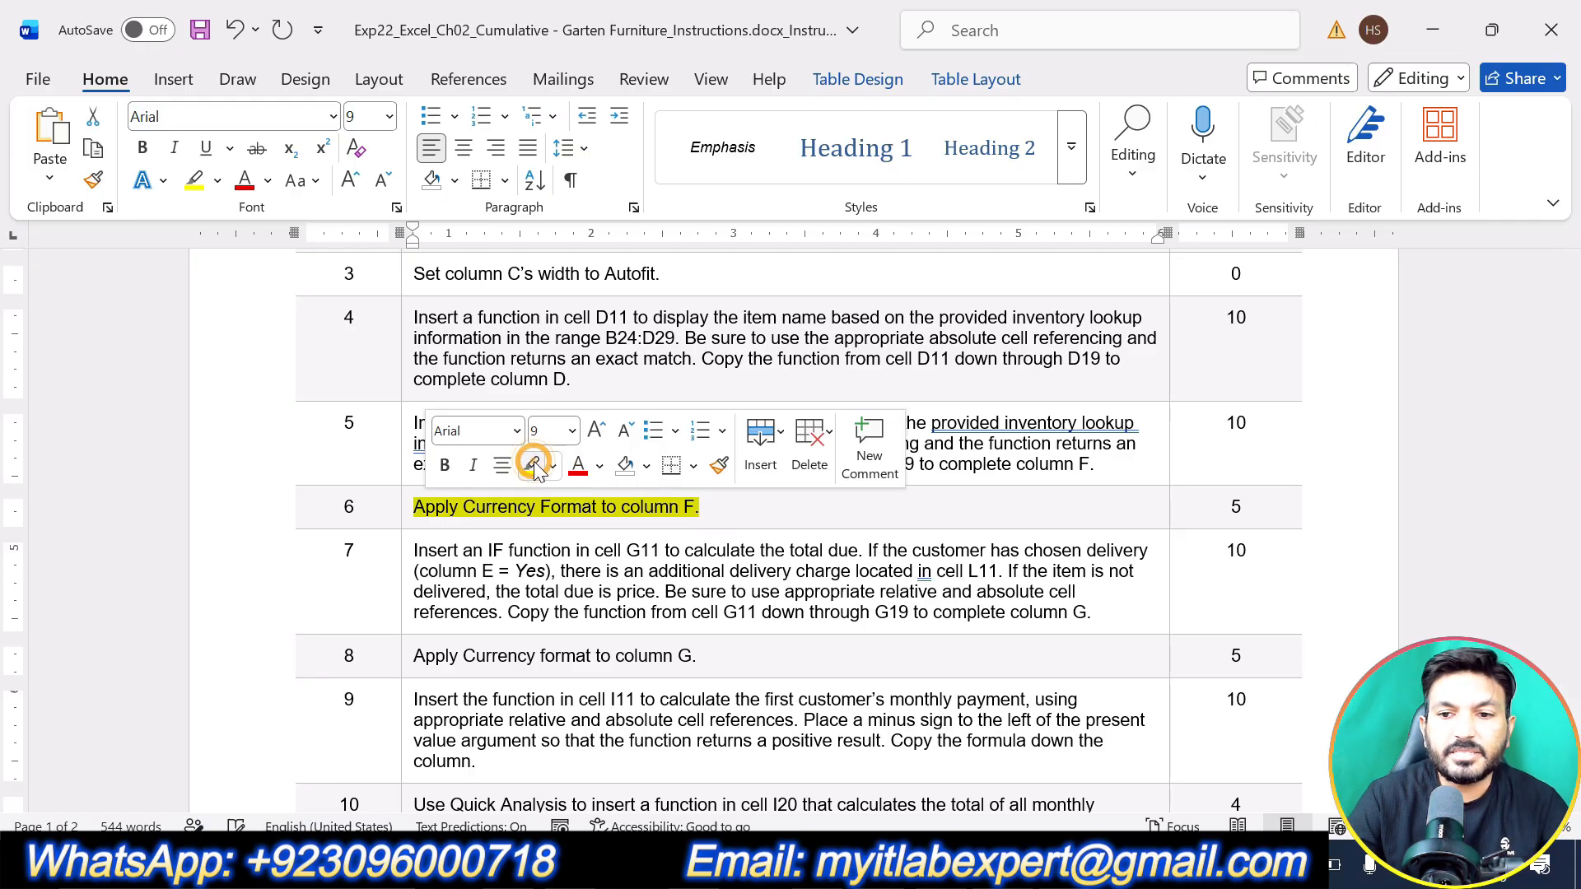
left_click(723, 611)
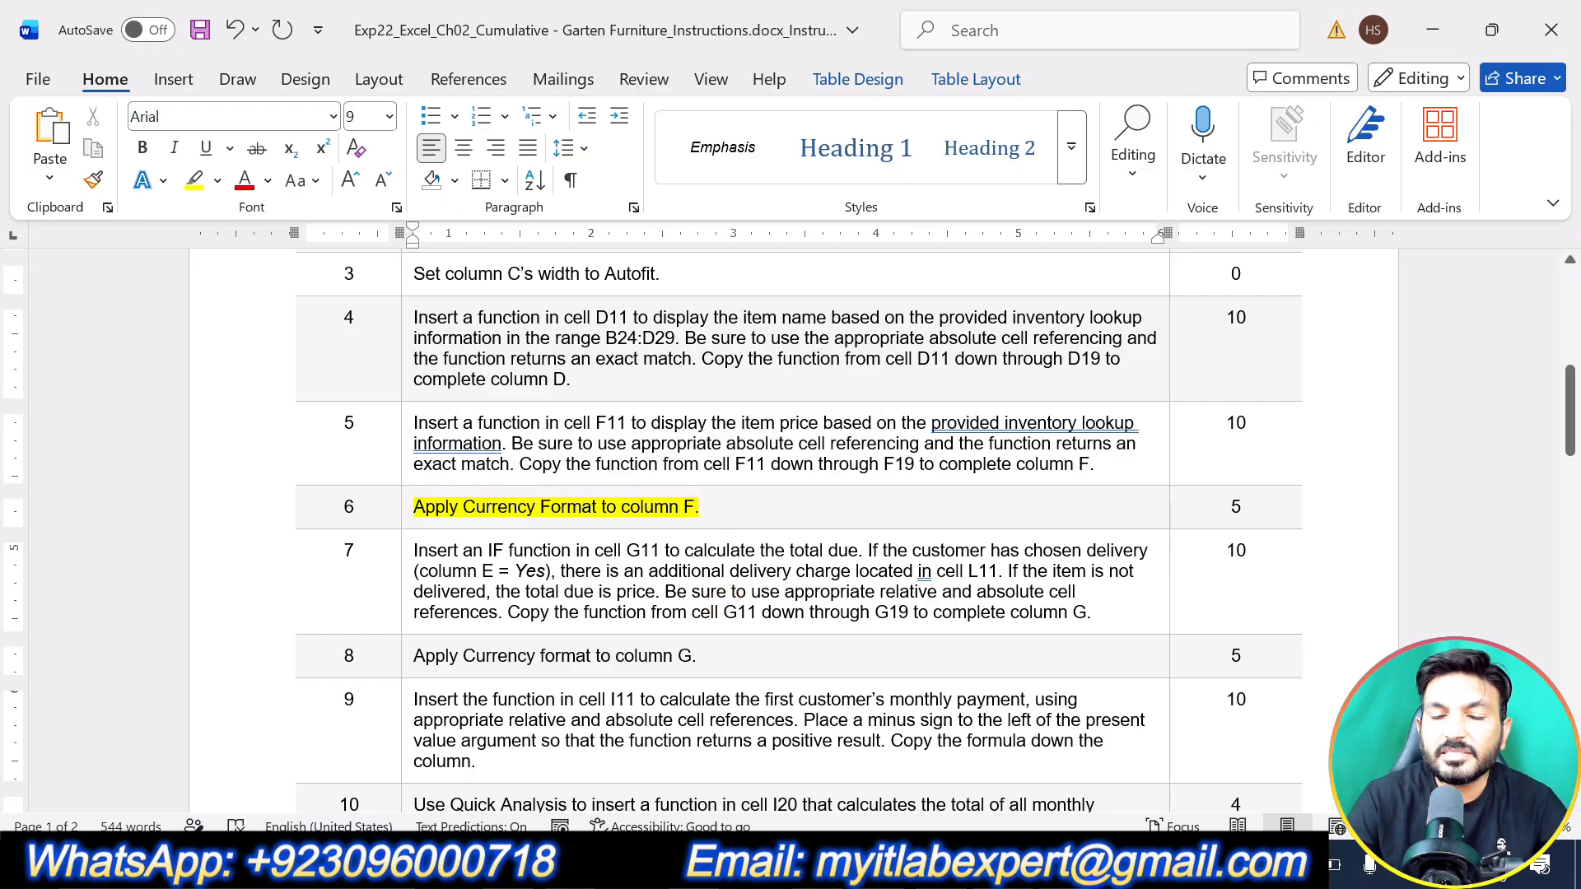
- Switch back to Excel, apply the Currency format to the prices in F11:F19 and compare them with the lookup table
key("alt+Tab")
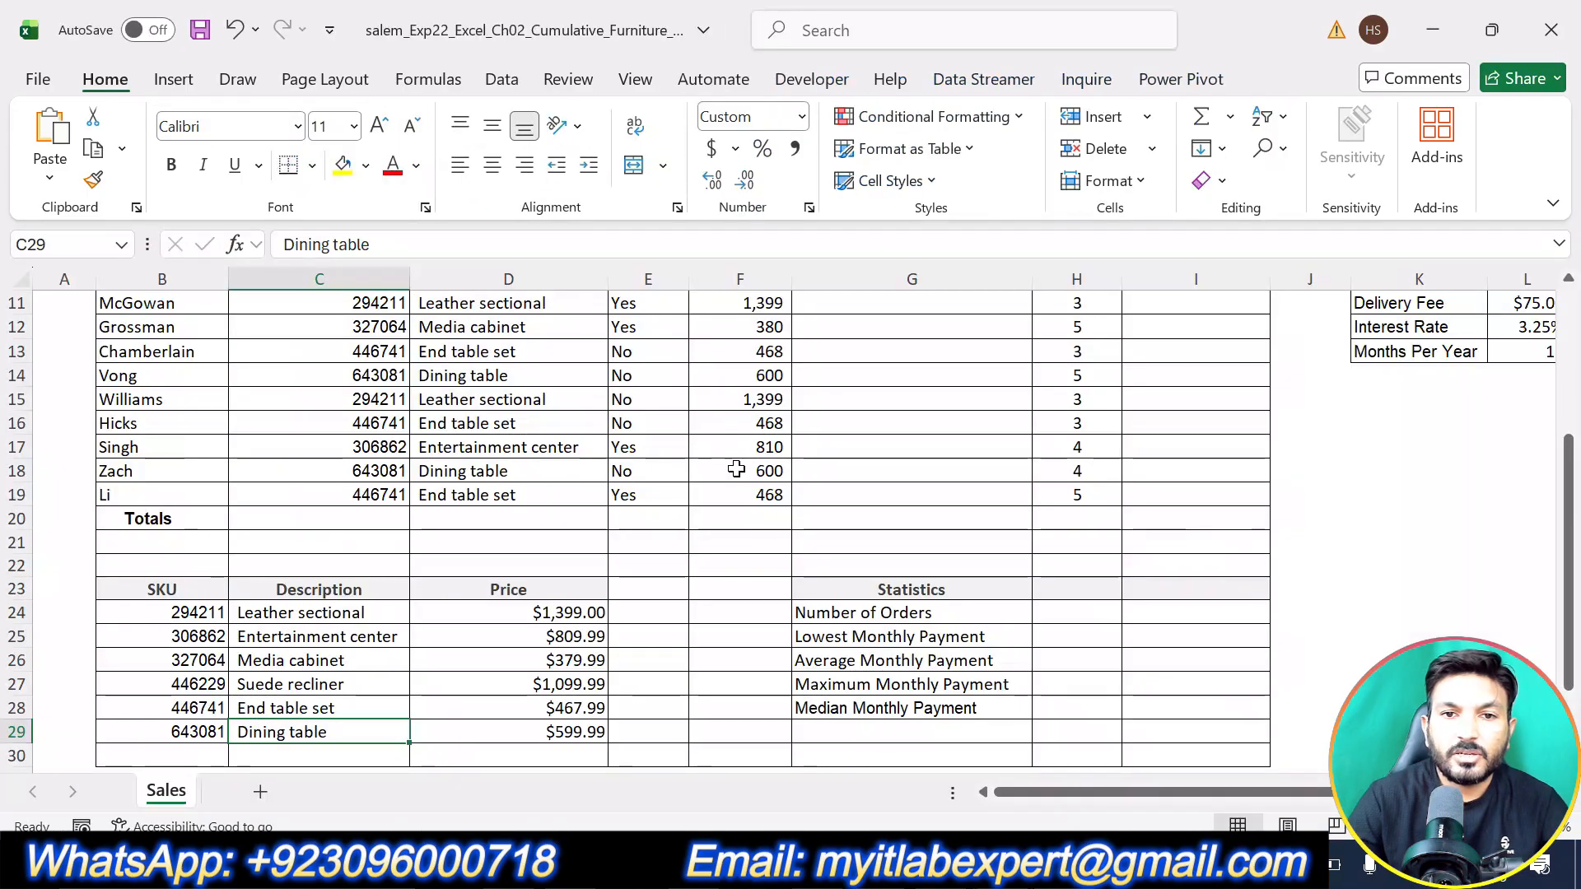
scroll(723, 470, "up", 3)
scroll(775, 519, "down", 1)
left_click_drag(765, 447, 772, 638)
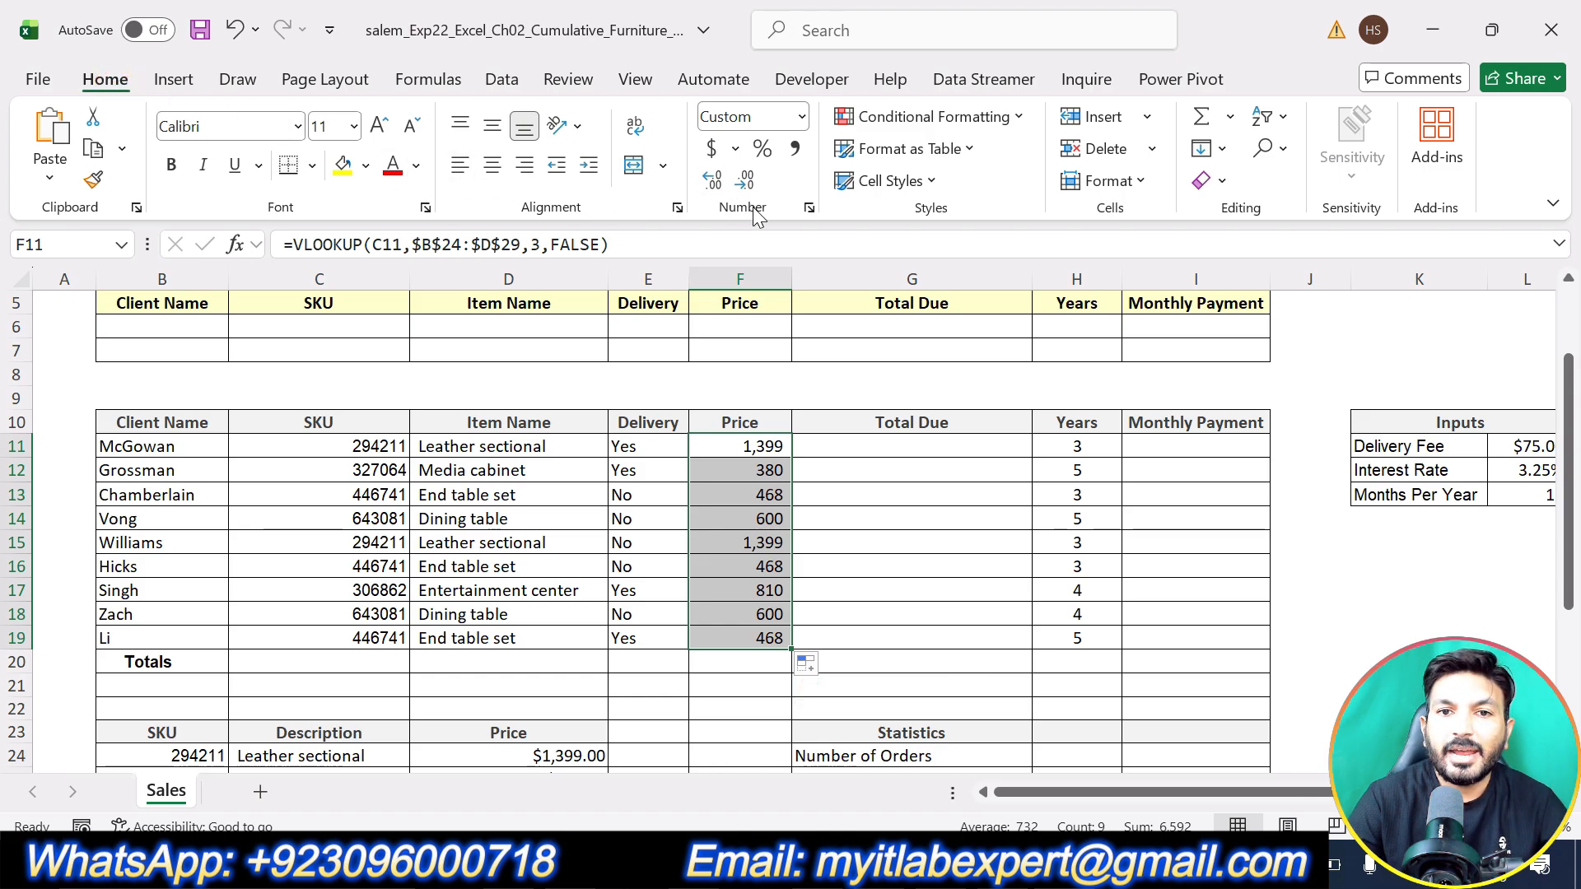
left_click(801, 117)
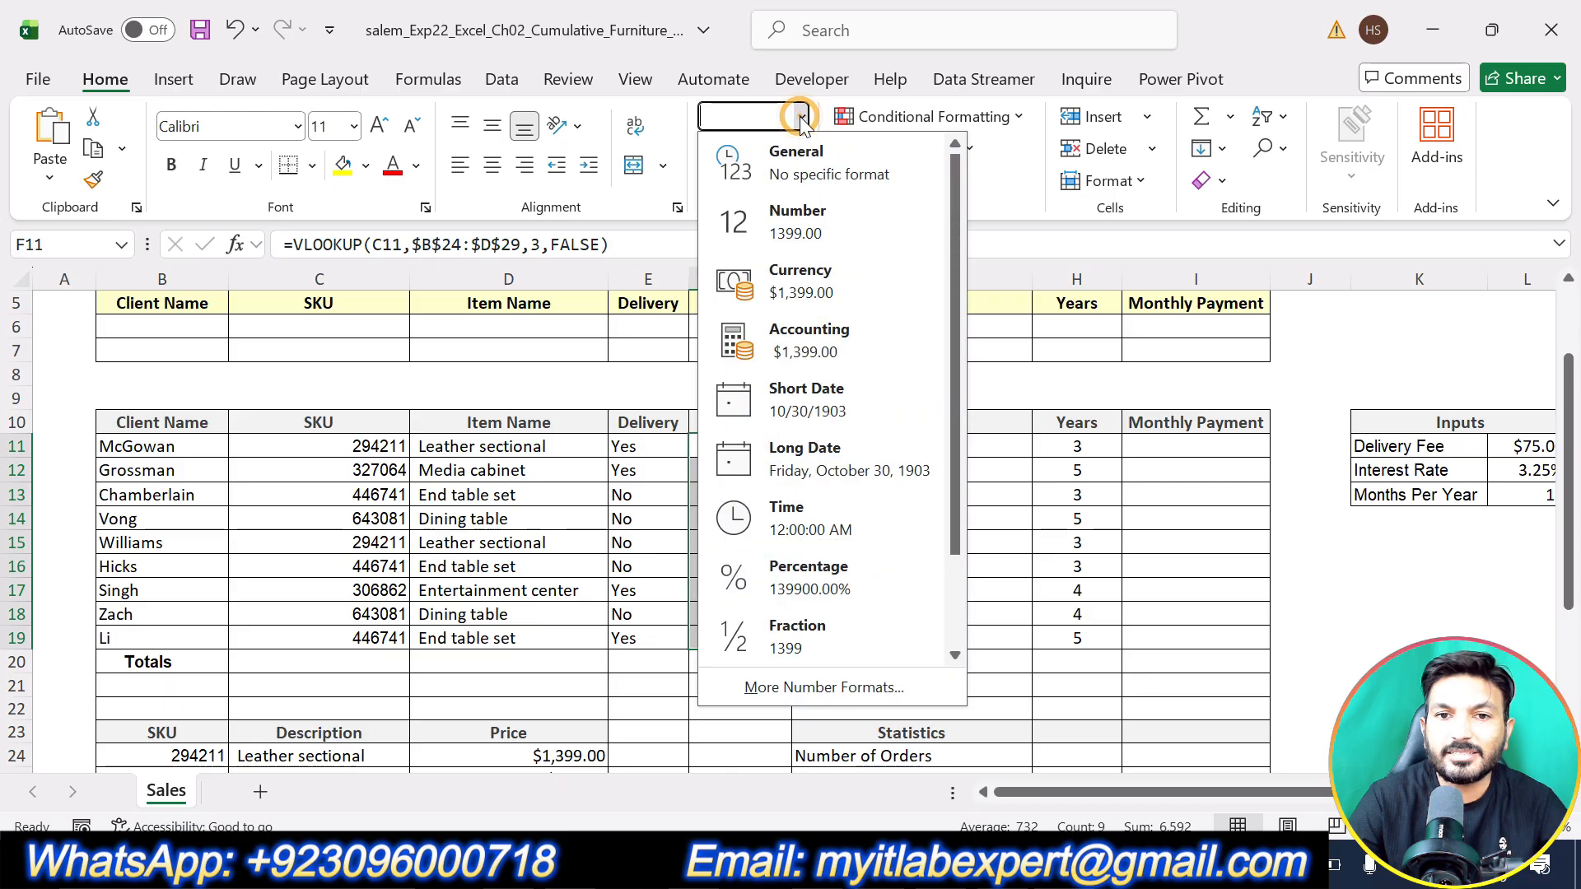
left_click(811, 286)
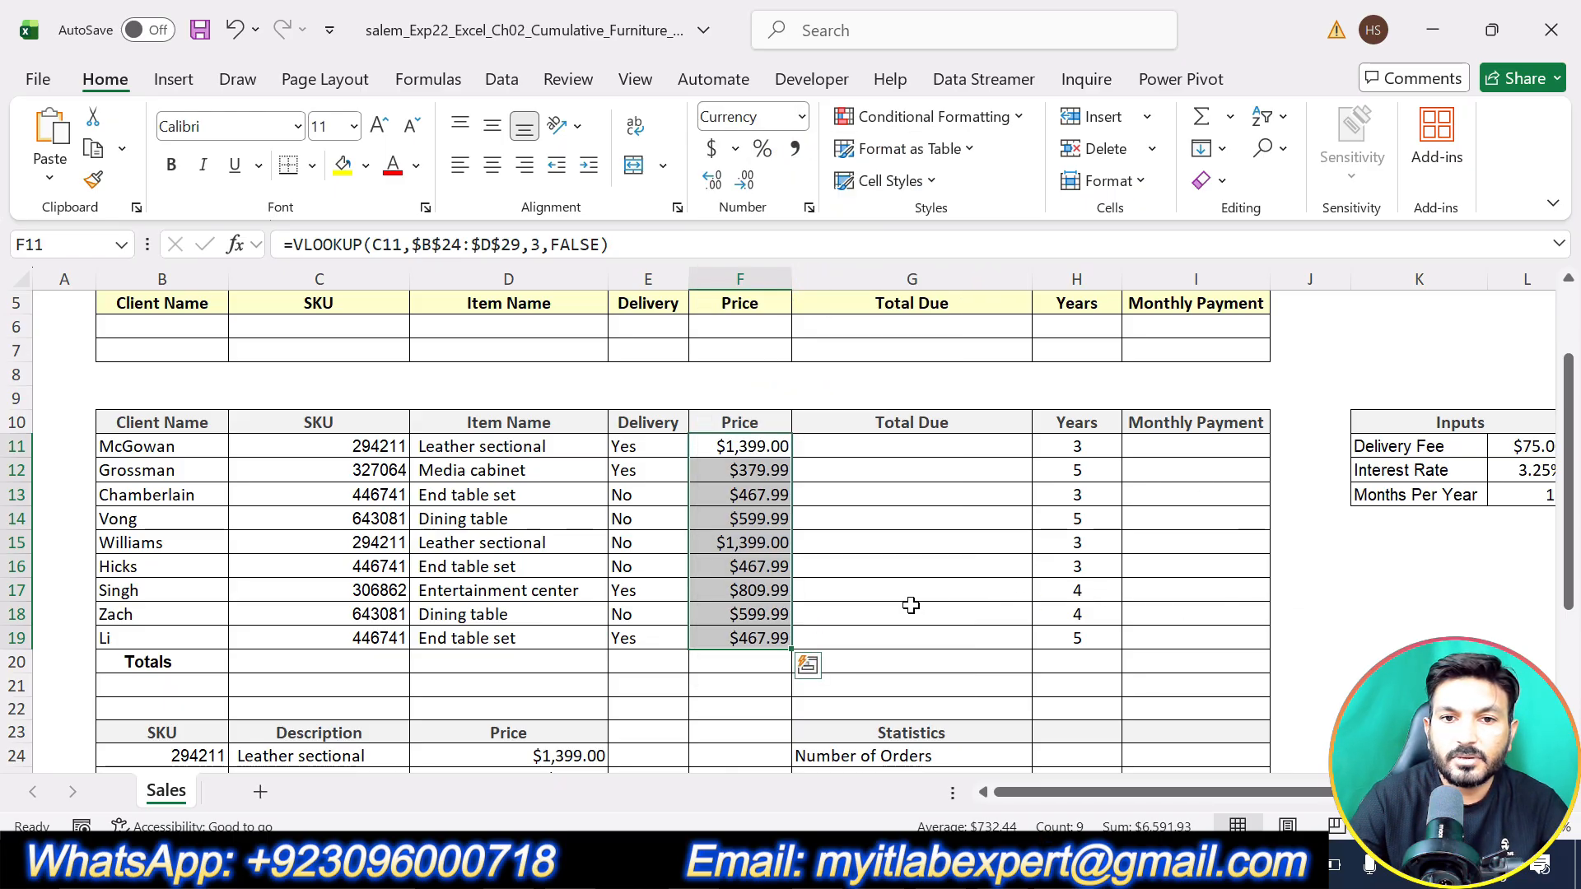
scroll(912, 605, "down", 4)
scroll(911, 605, "up", 2)
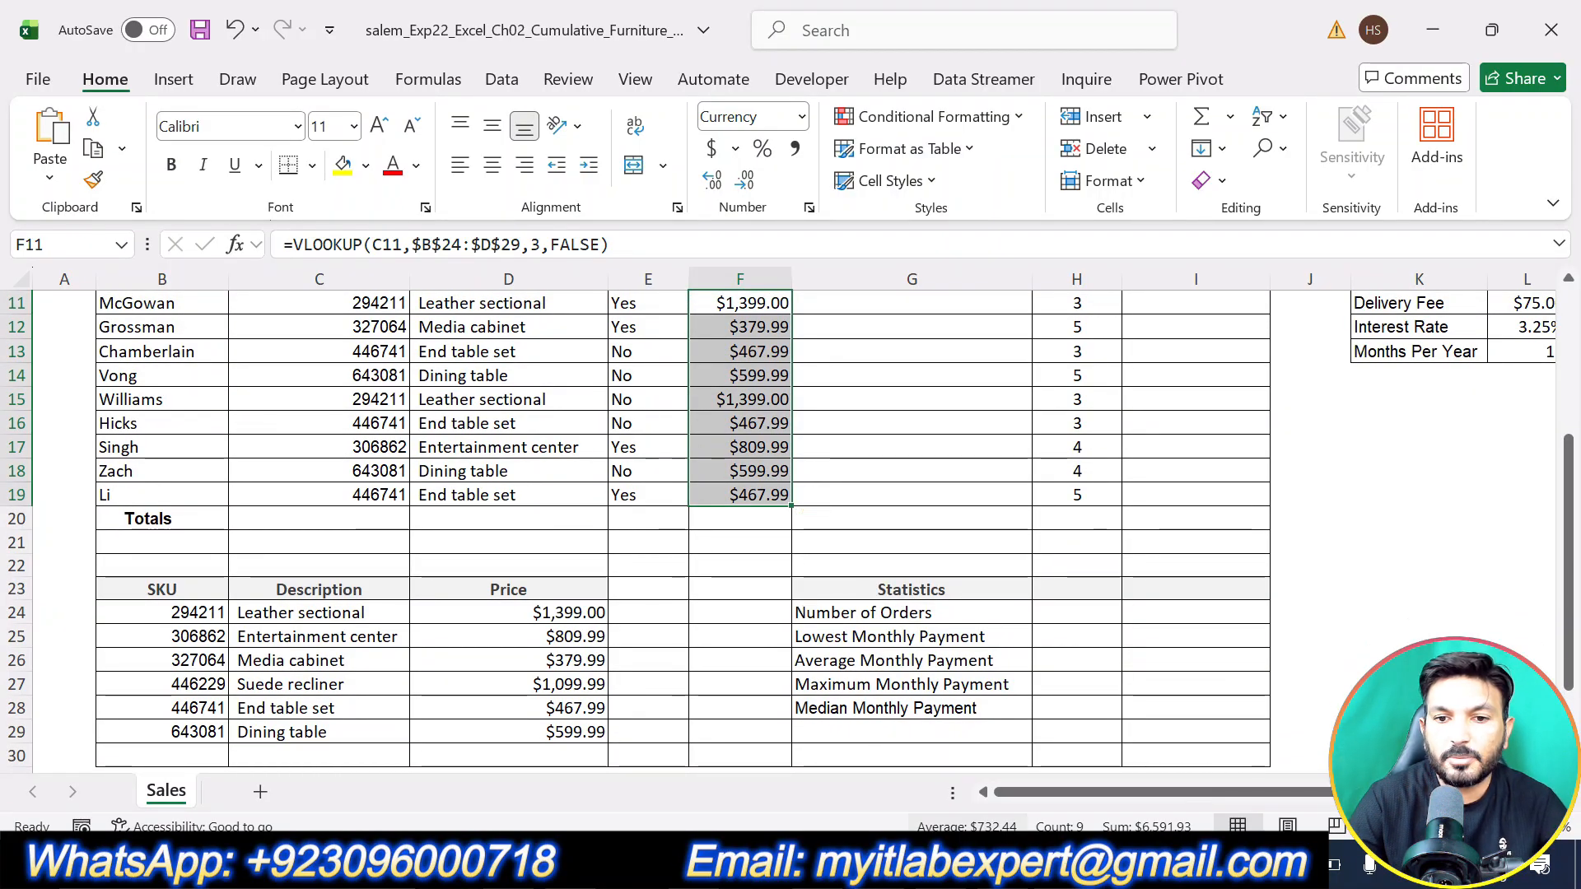
- Switch to the Word instructions, undo the step 6 highlight and highlight the step 7 instruction in yellow
key("alt+Tab")
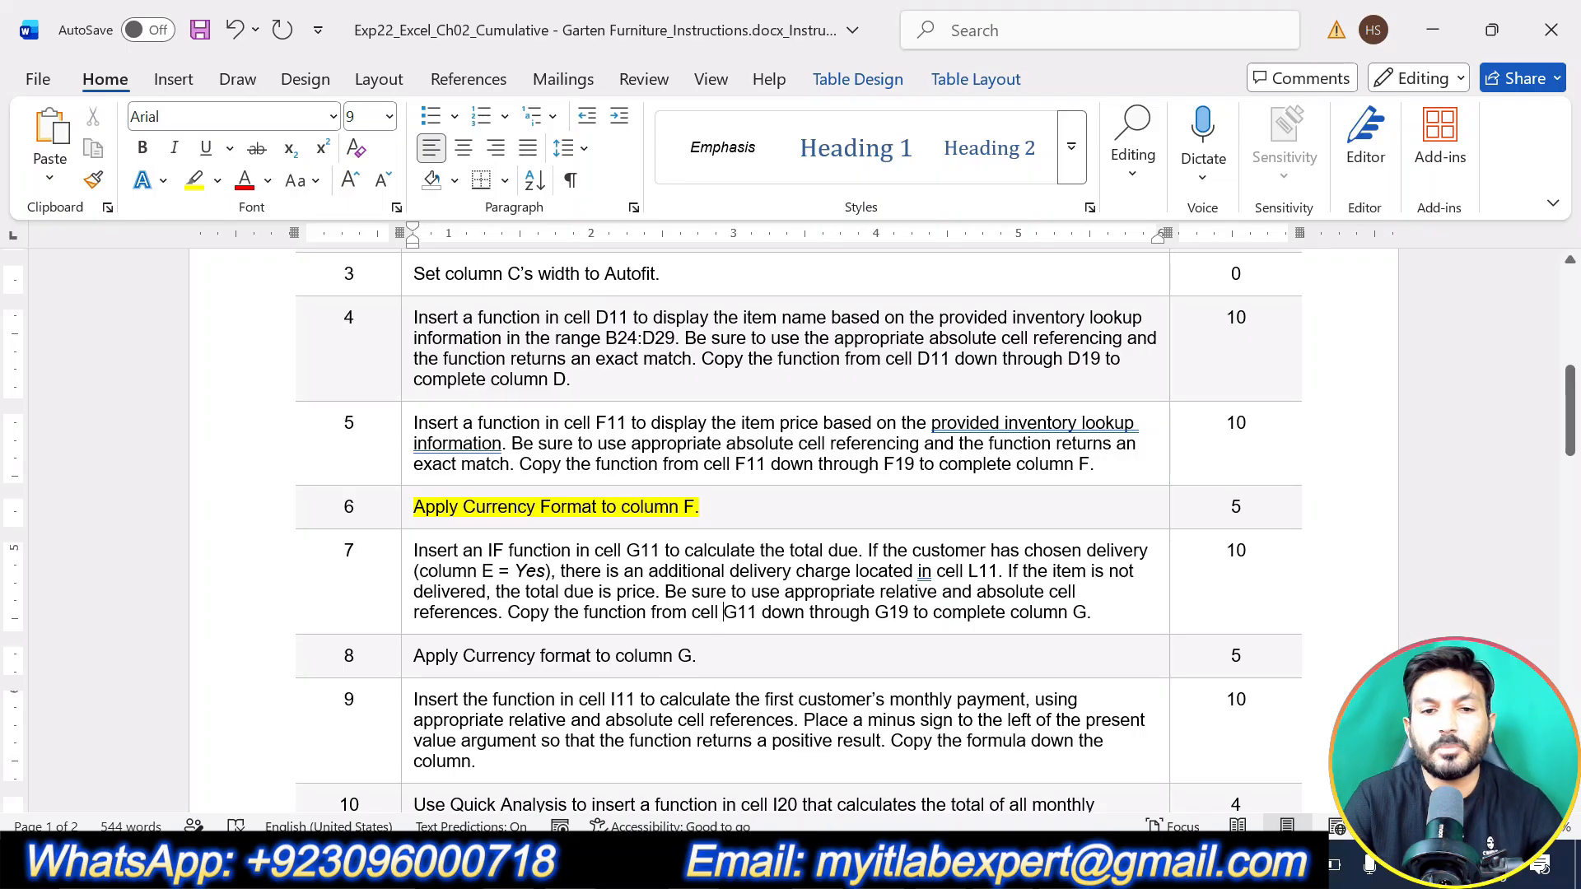
key("ctrl+z")
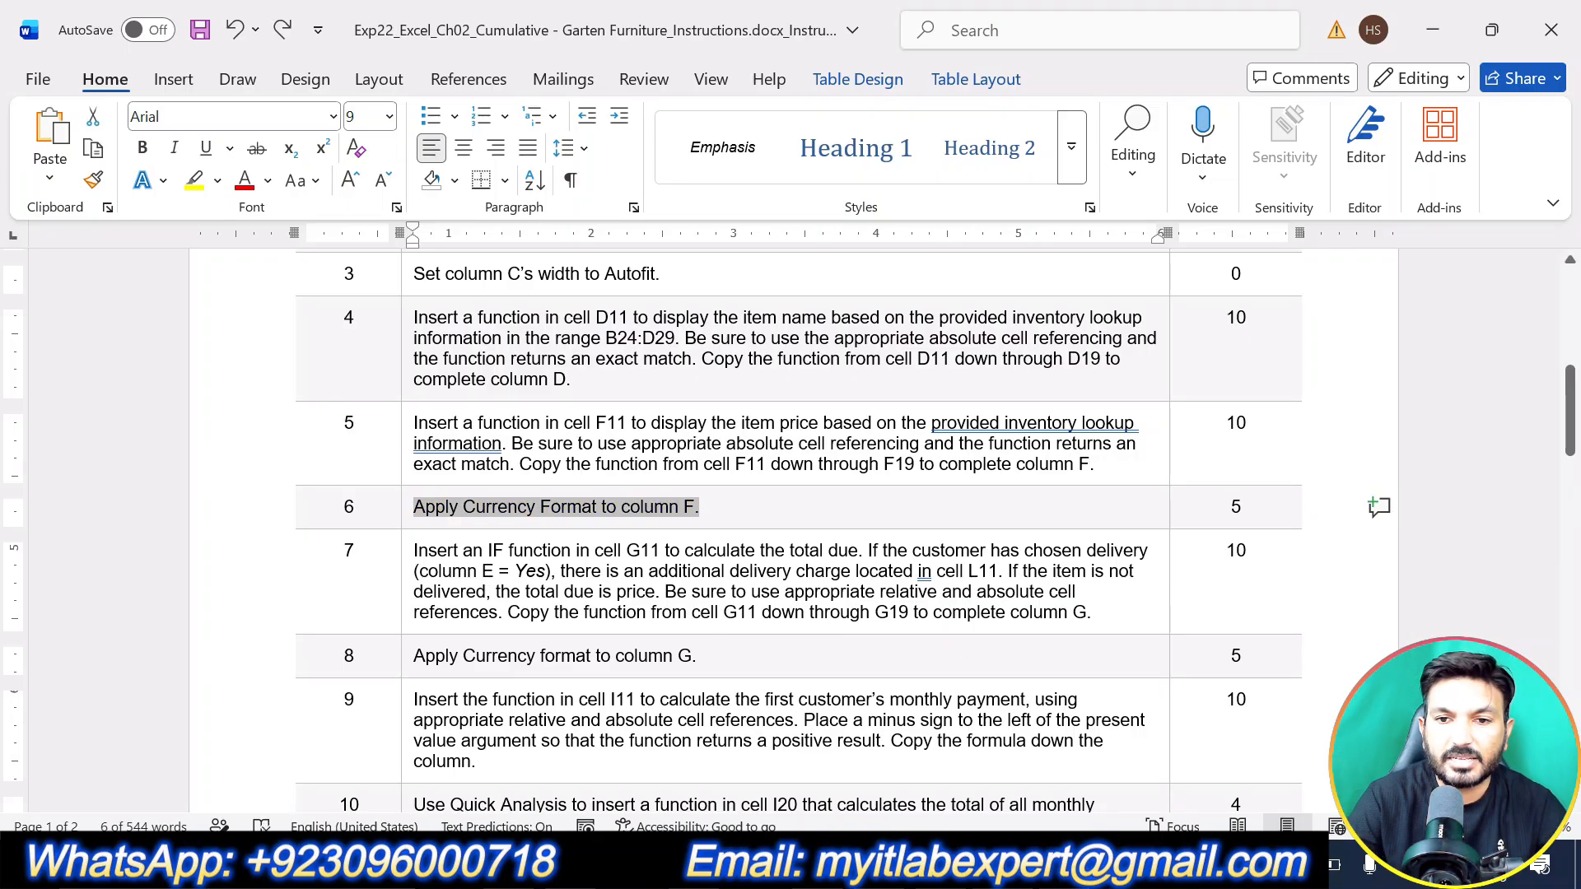
left_click(1091, 613)
left_click_drag(1092, 613, 416, 547)
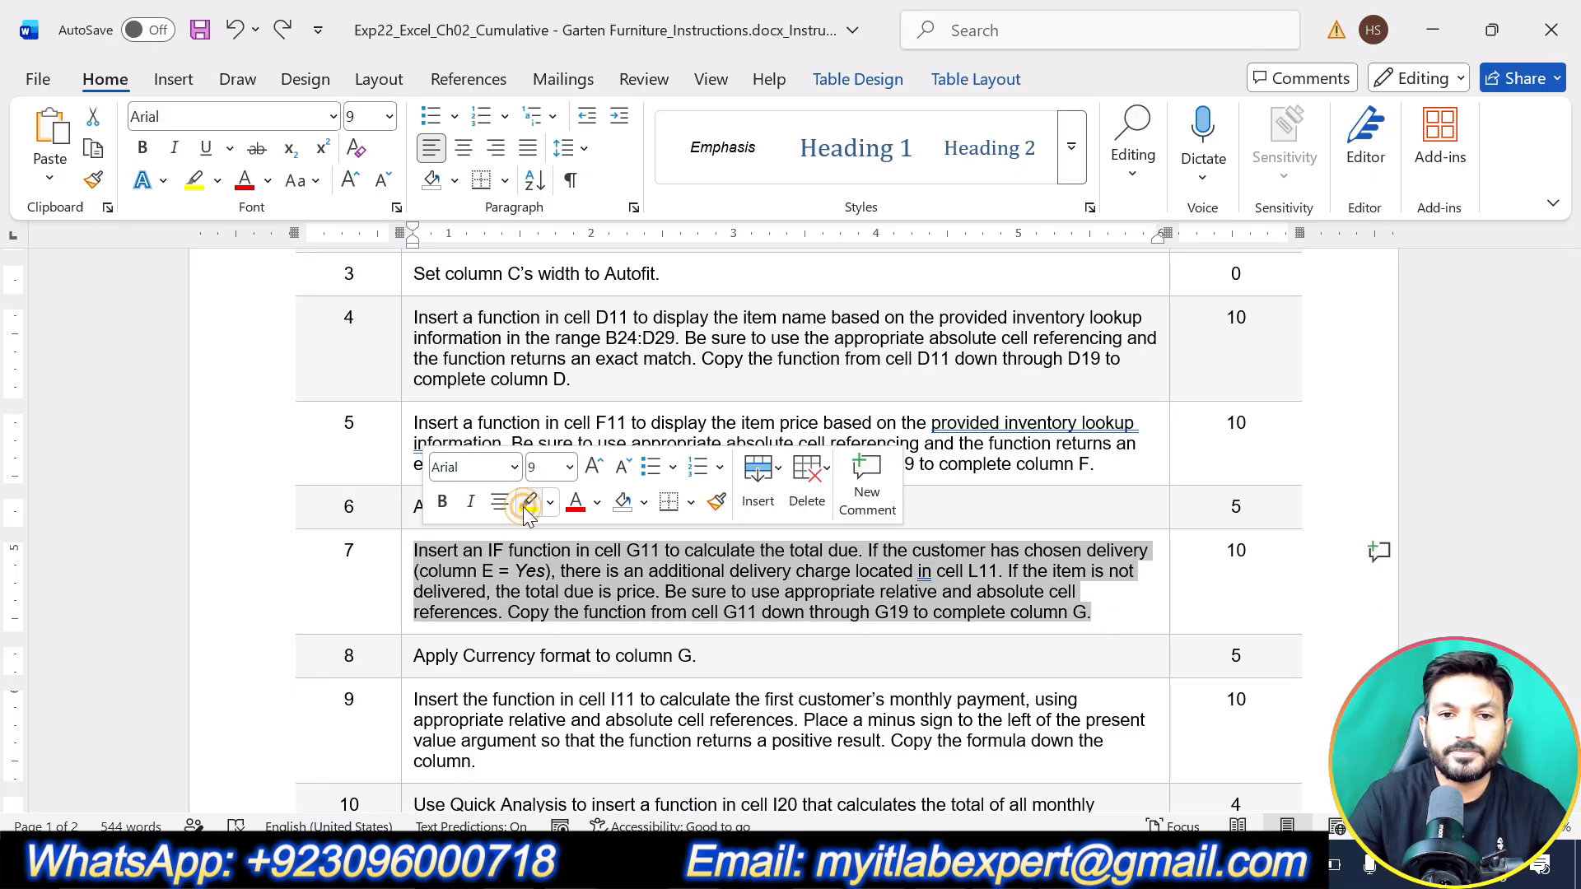
left_click(528, 503)
left_click(908, 611)
scroll(906, 613, "down", 3)
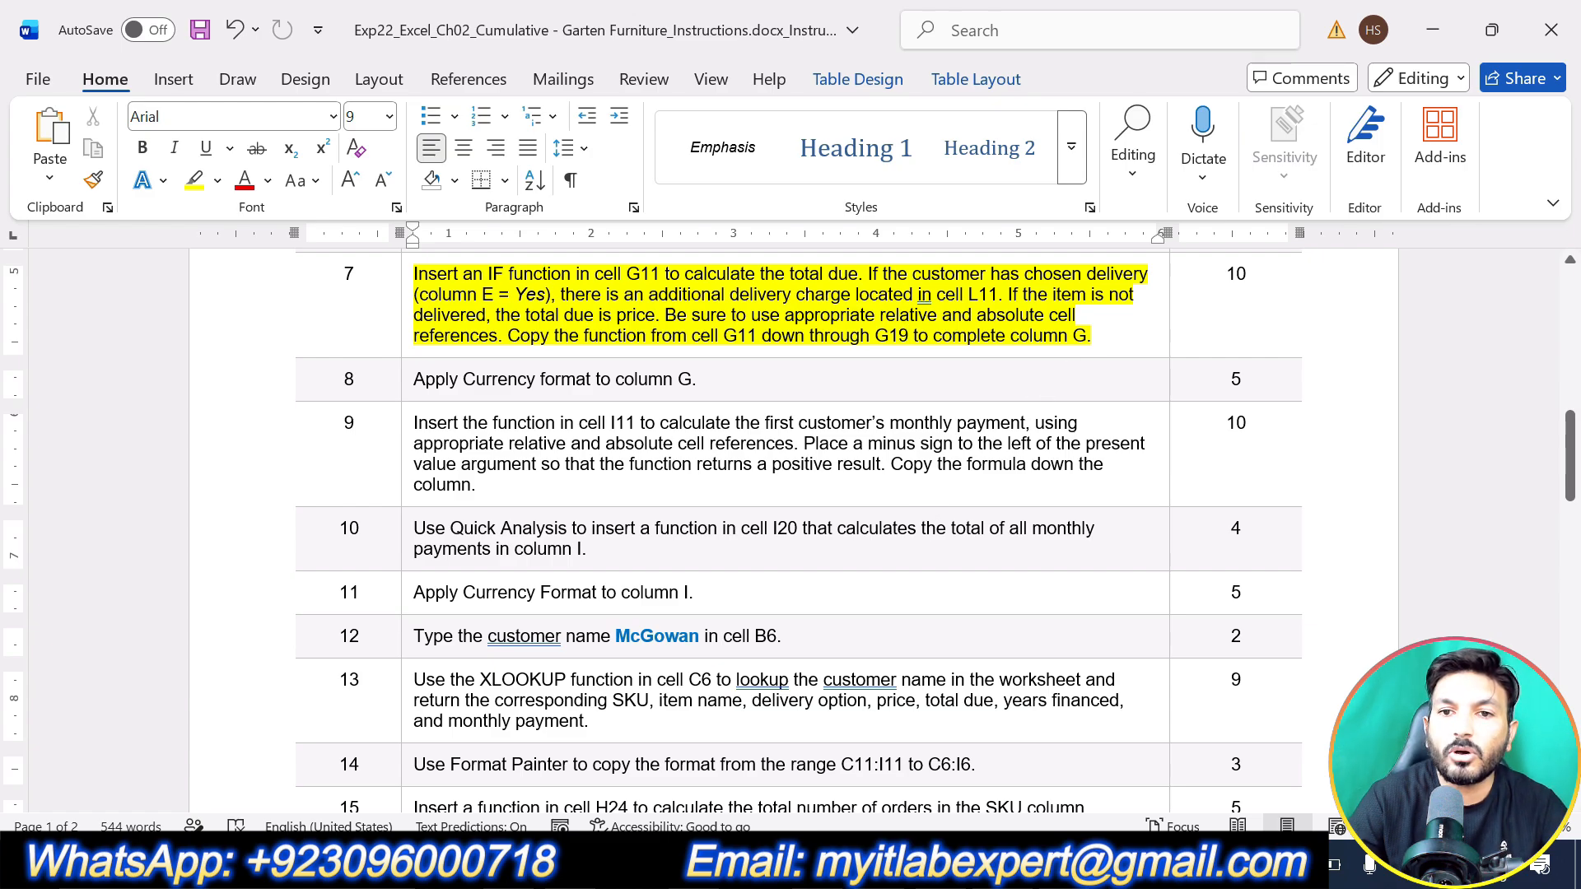
left_click(1105, 333)
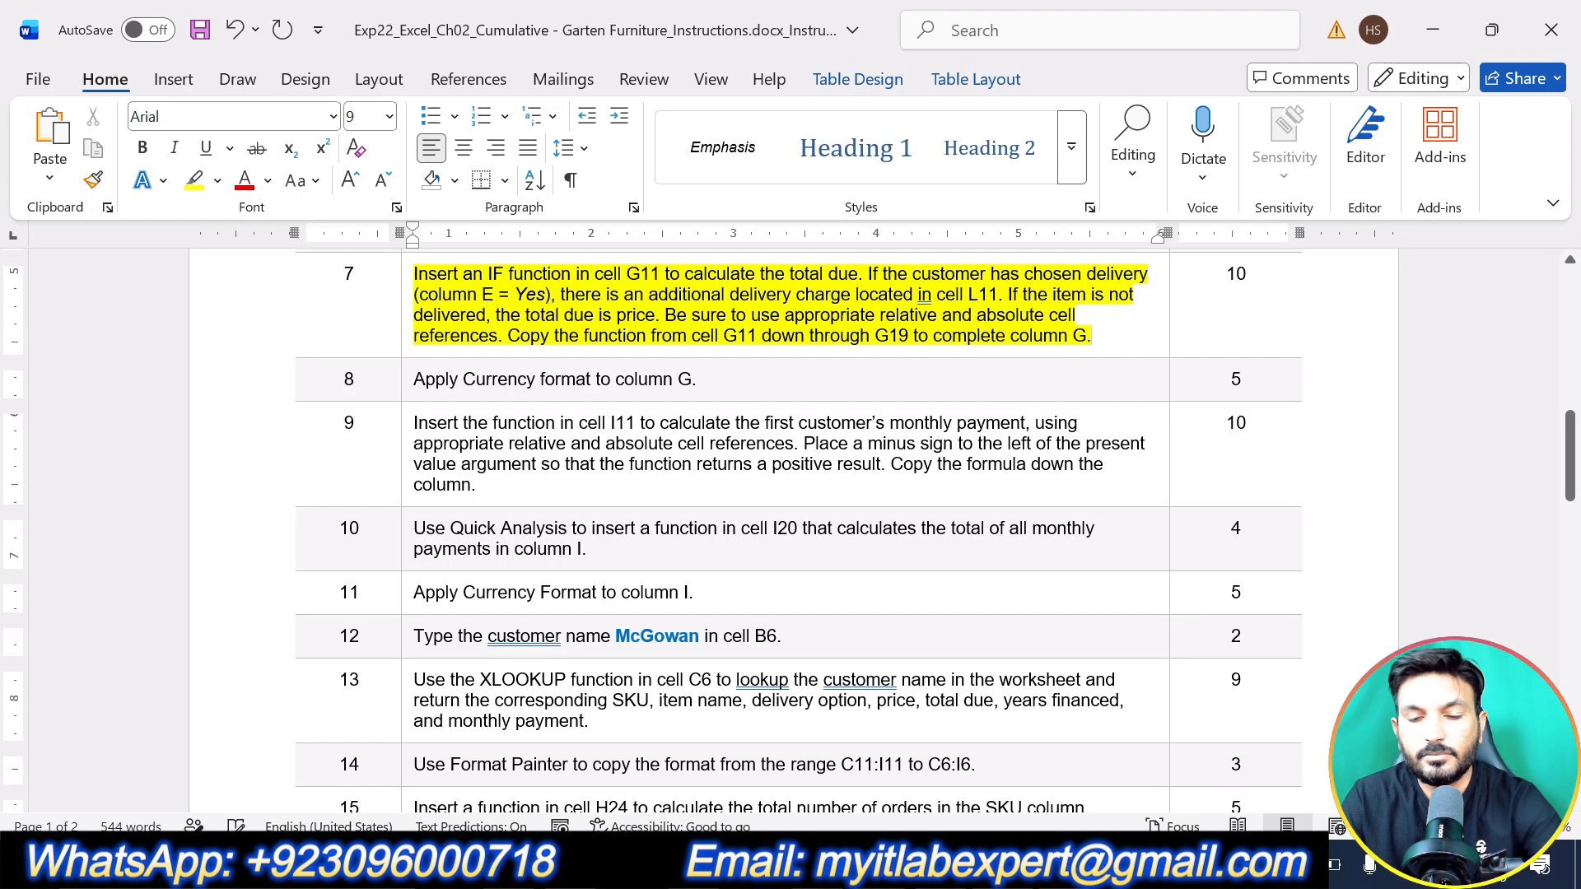
- Switch back to Excel, start an IF function in G11 with its Function Arguments dialog open, and recheck the step 7 instruction in Word
key("alt+Tab")
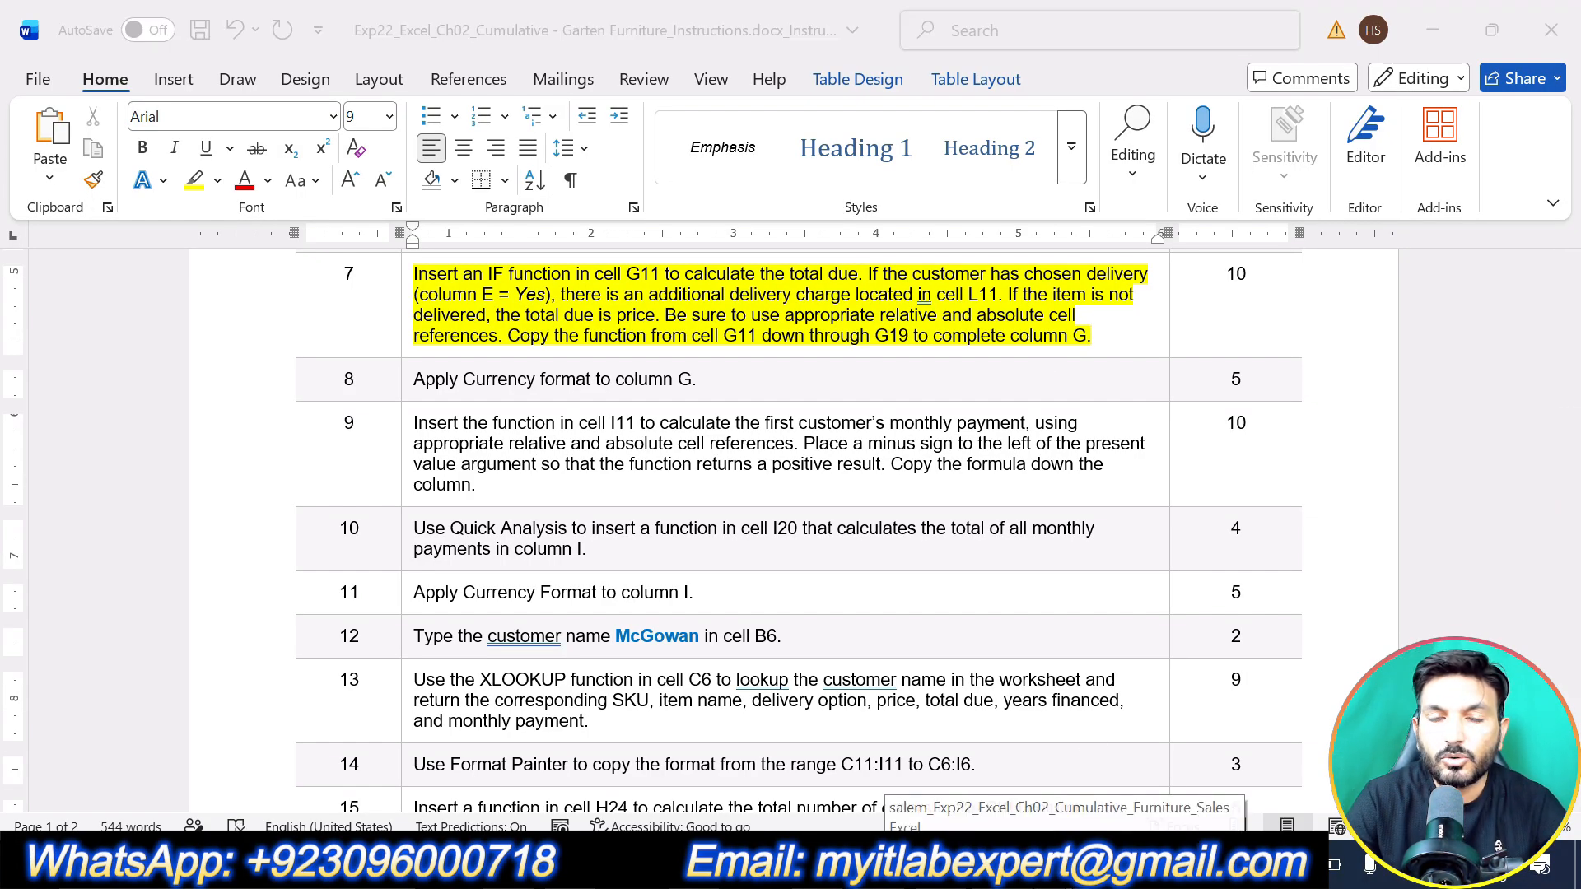
left_click(1062, 863)
scroll(818, 613, "up", 3)
left_click(948, 517)
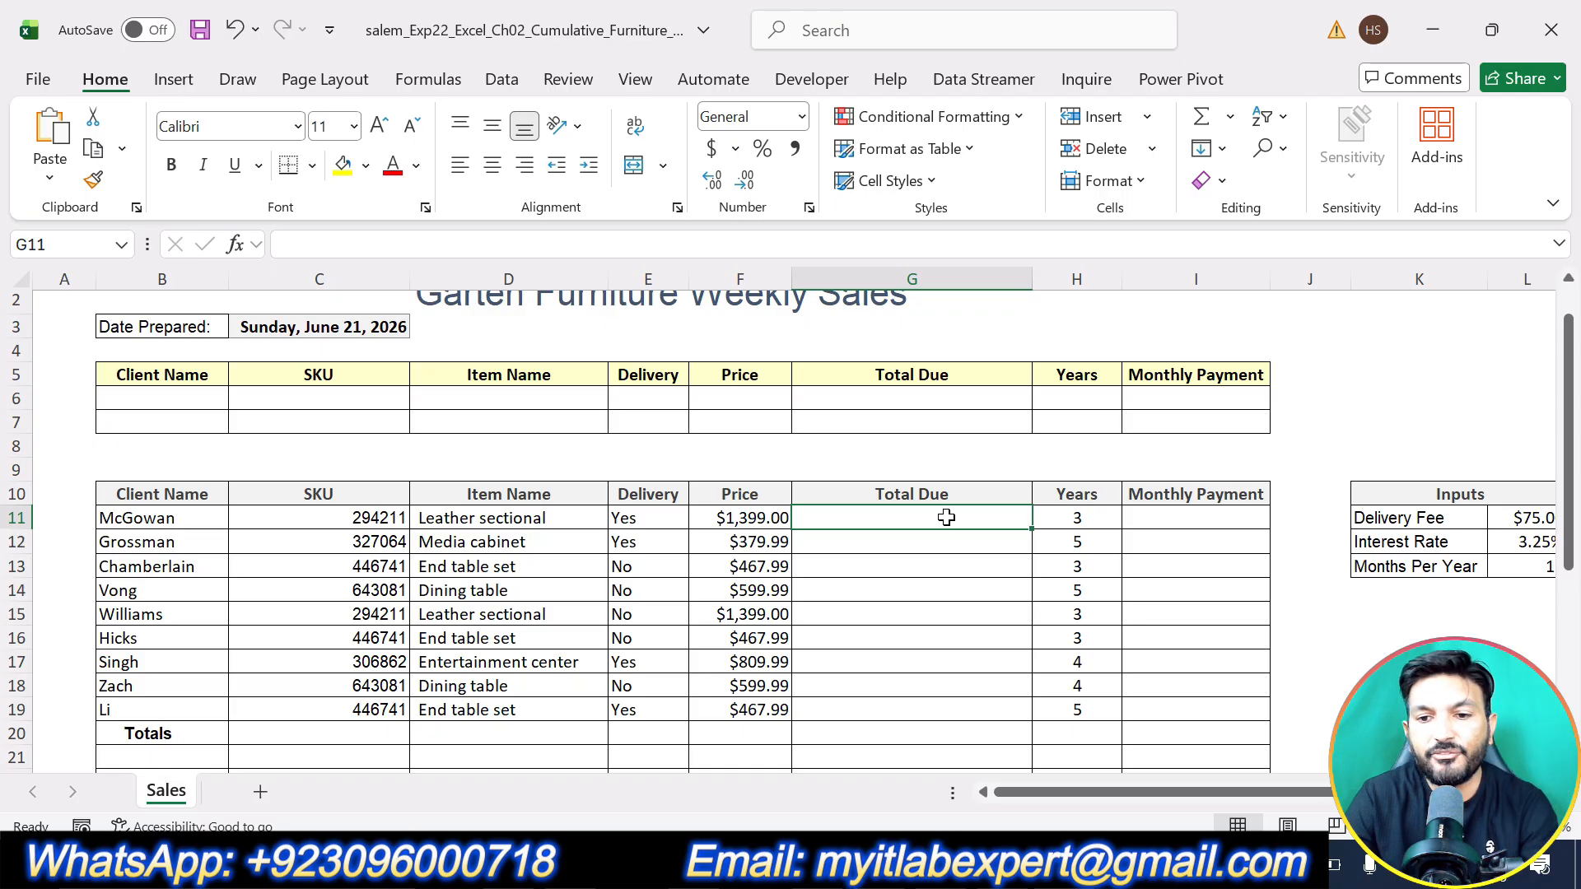
type("=IF")
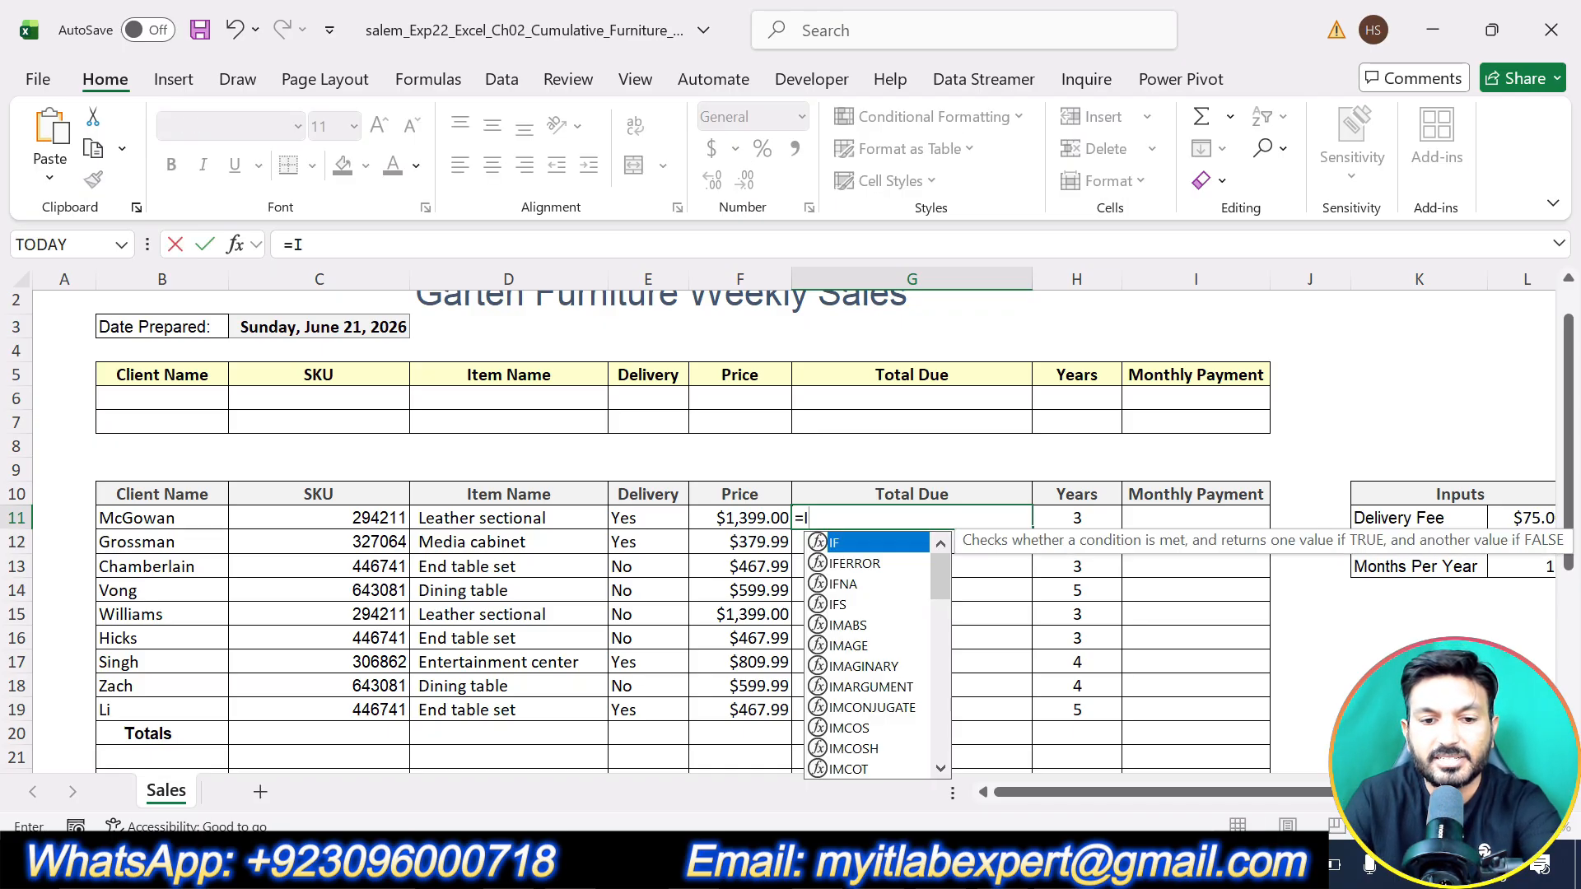
double_click(840, 545)
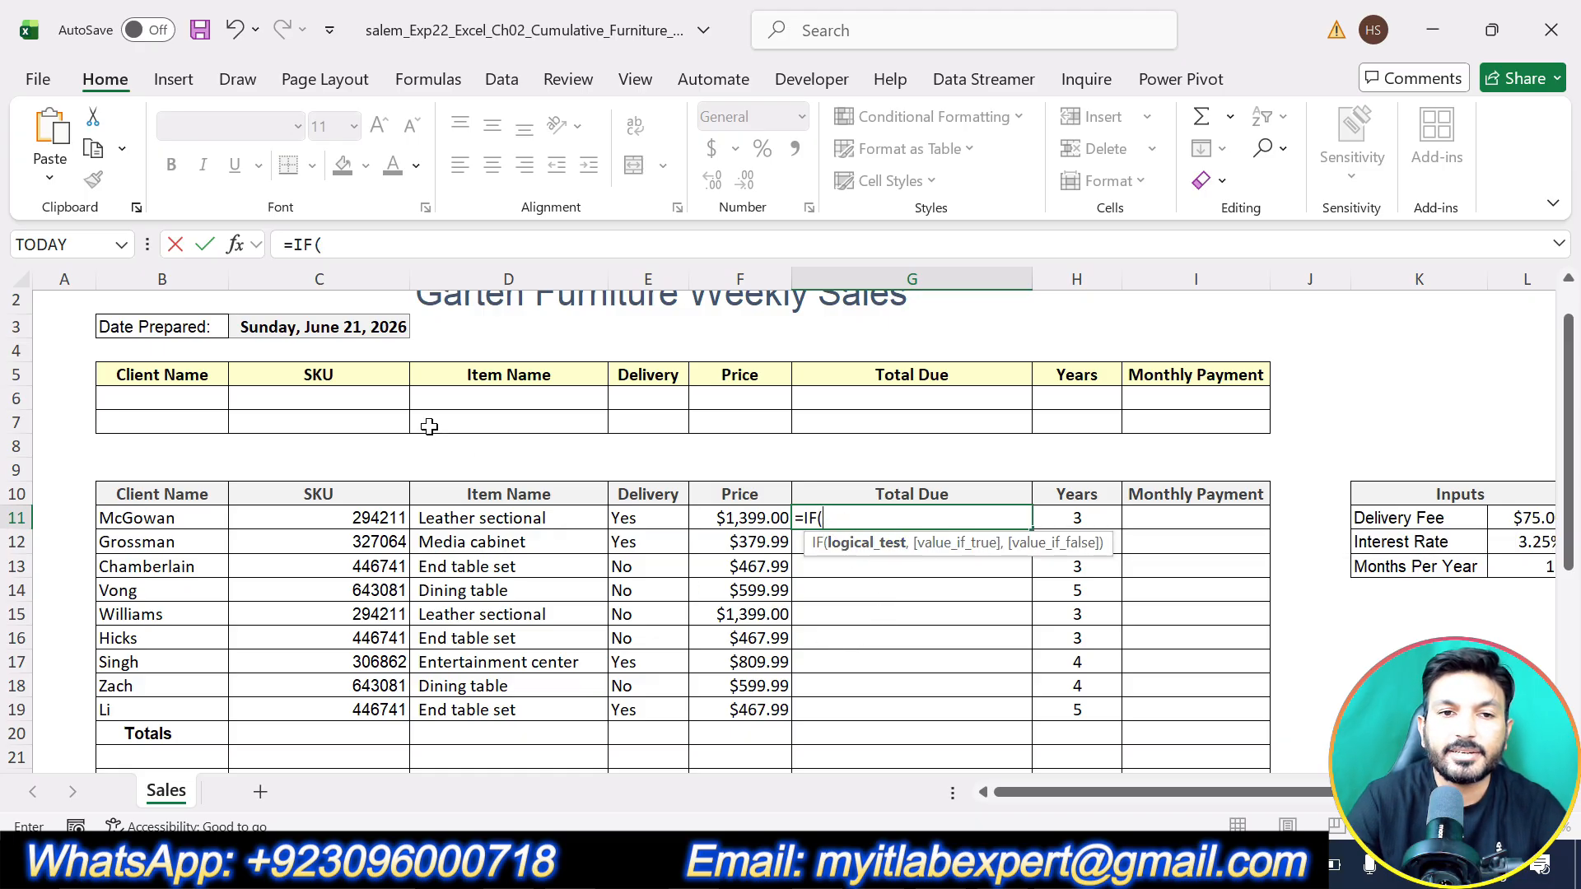
left_click(235, 244)
left_click_drag(980, 387, 182, 250)
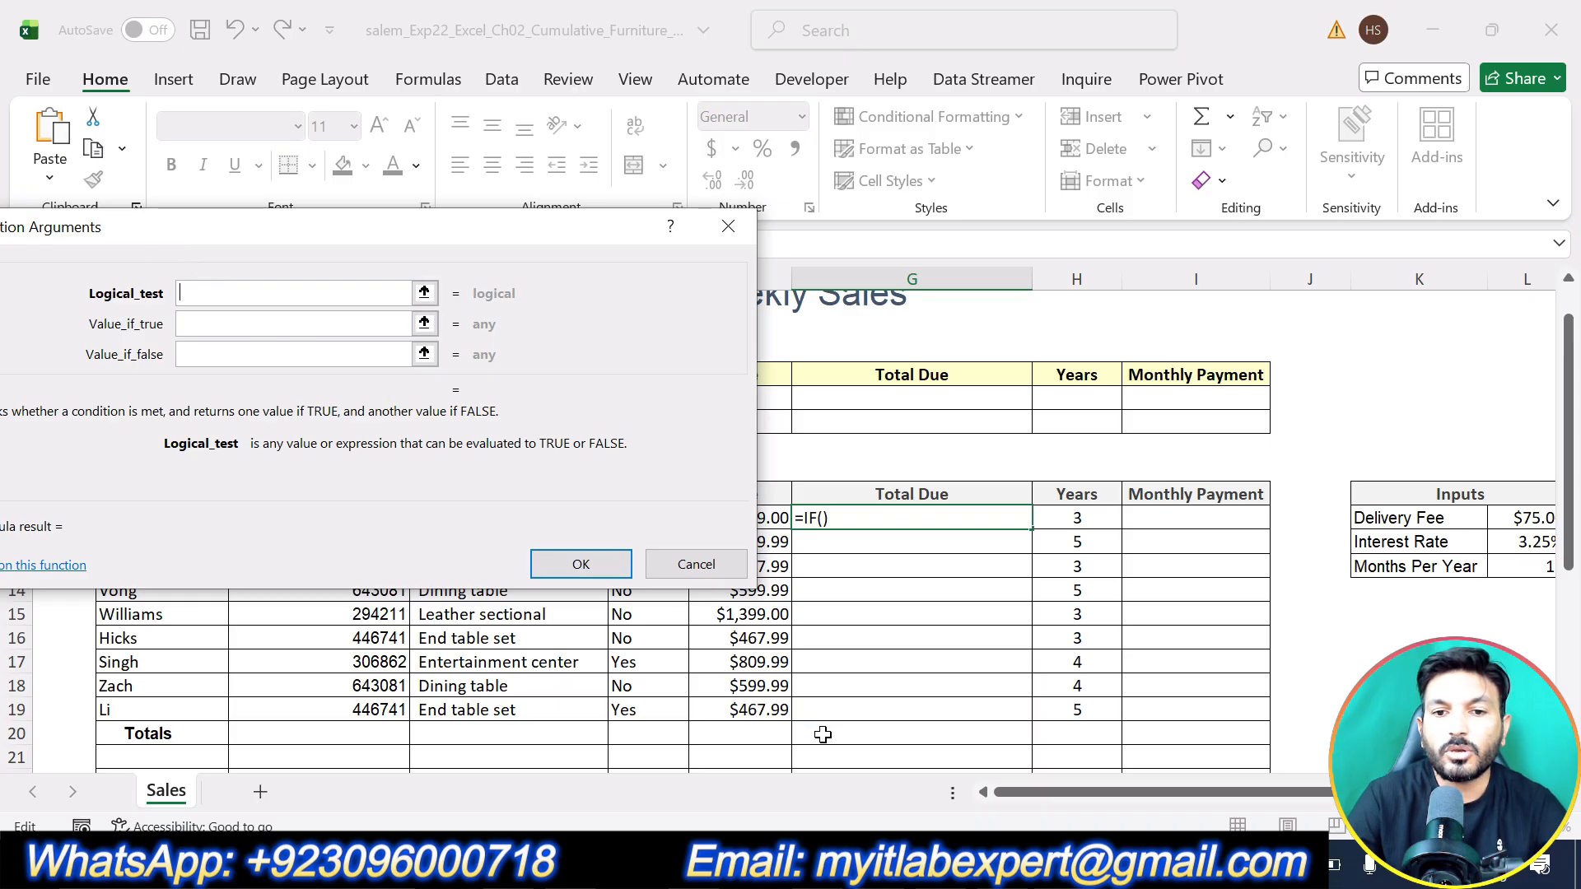
key("alt+Tab")
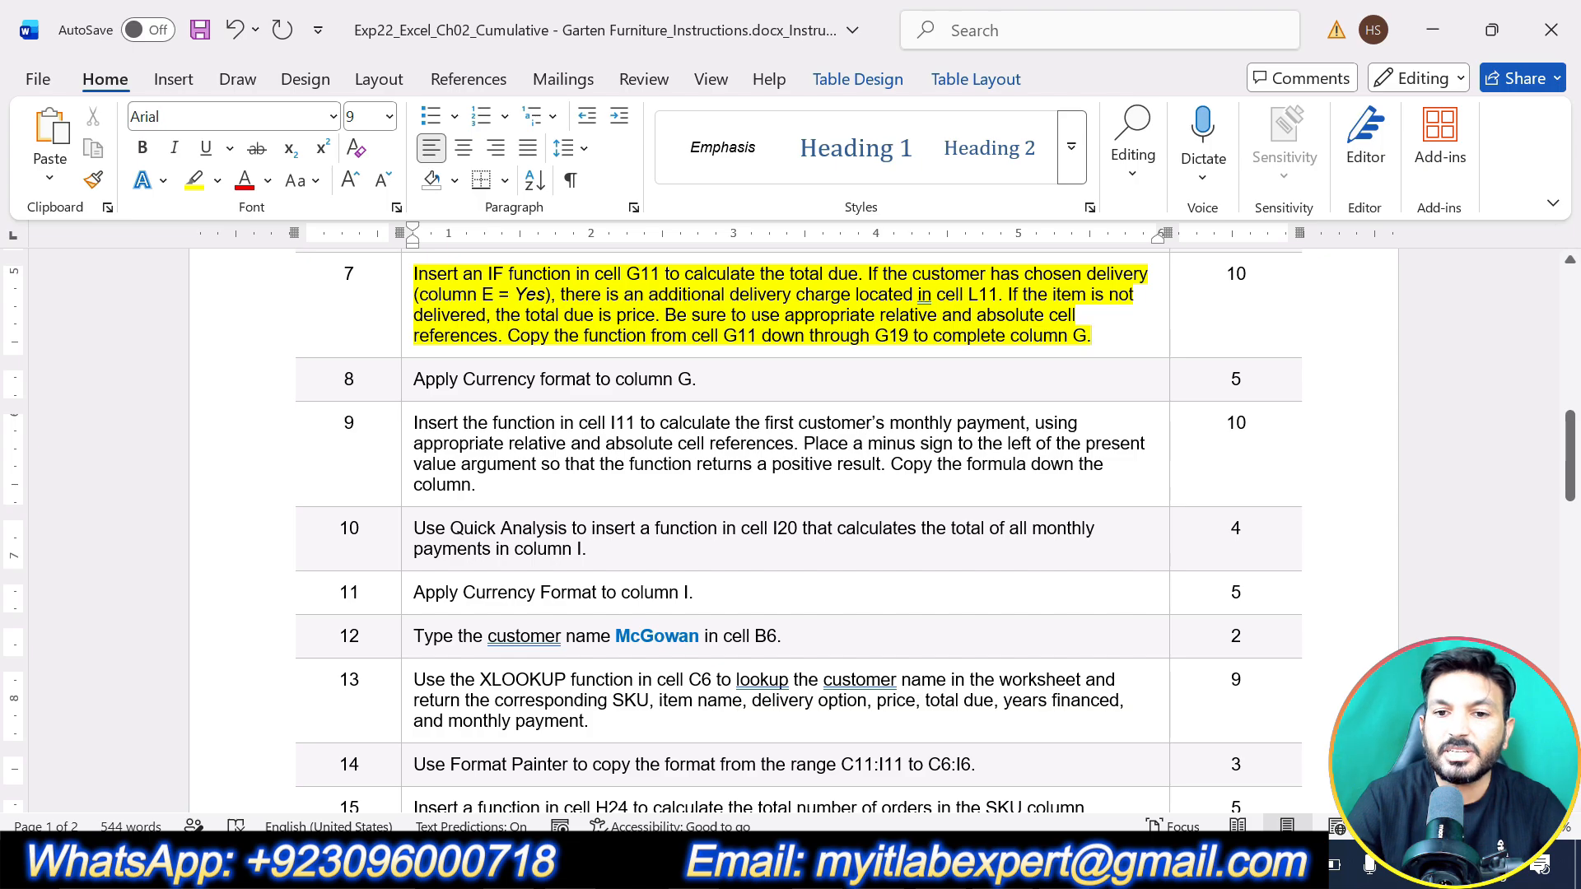
key("alt+Tab")
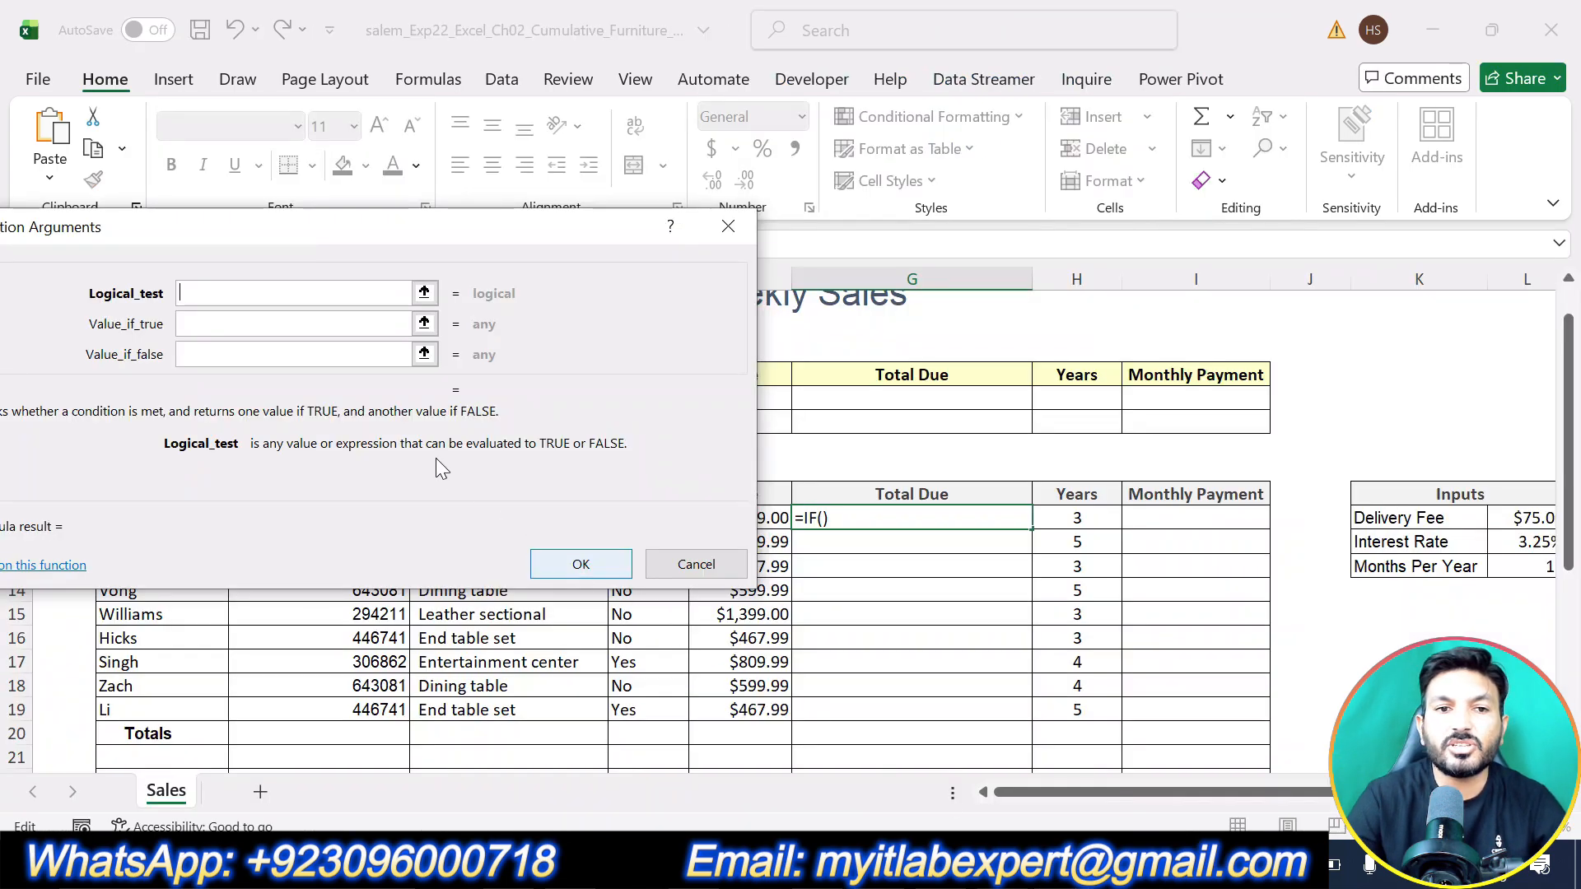
- Set the logical test of the IF function in G11 to E11="Yes"
left_click(774, 517)
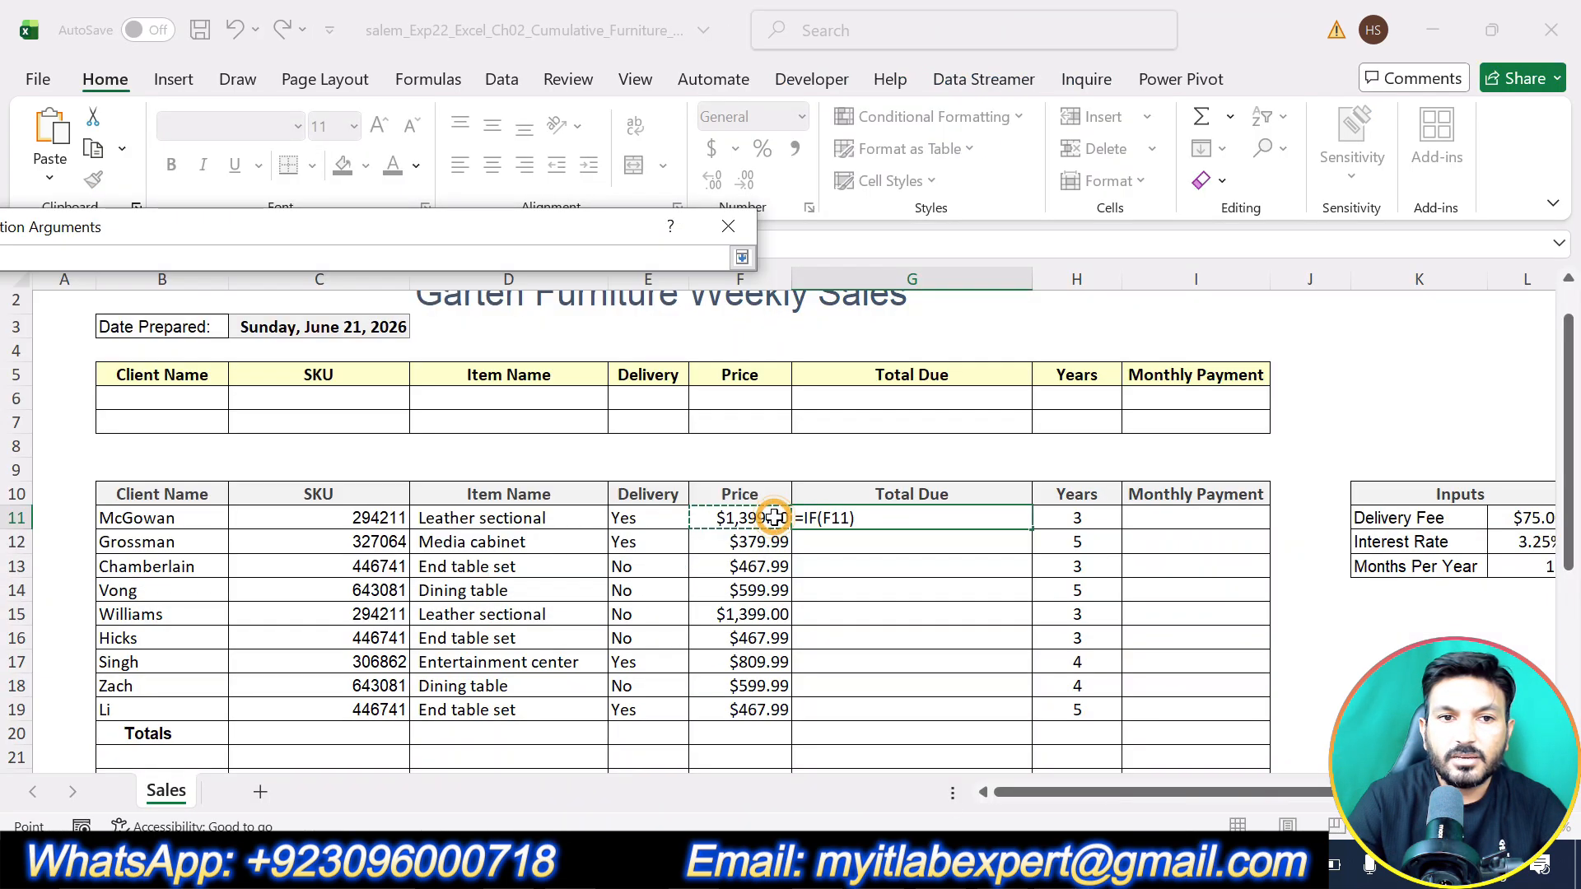
left_click_drag(512, 219, 377, 178)
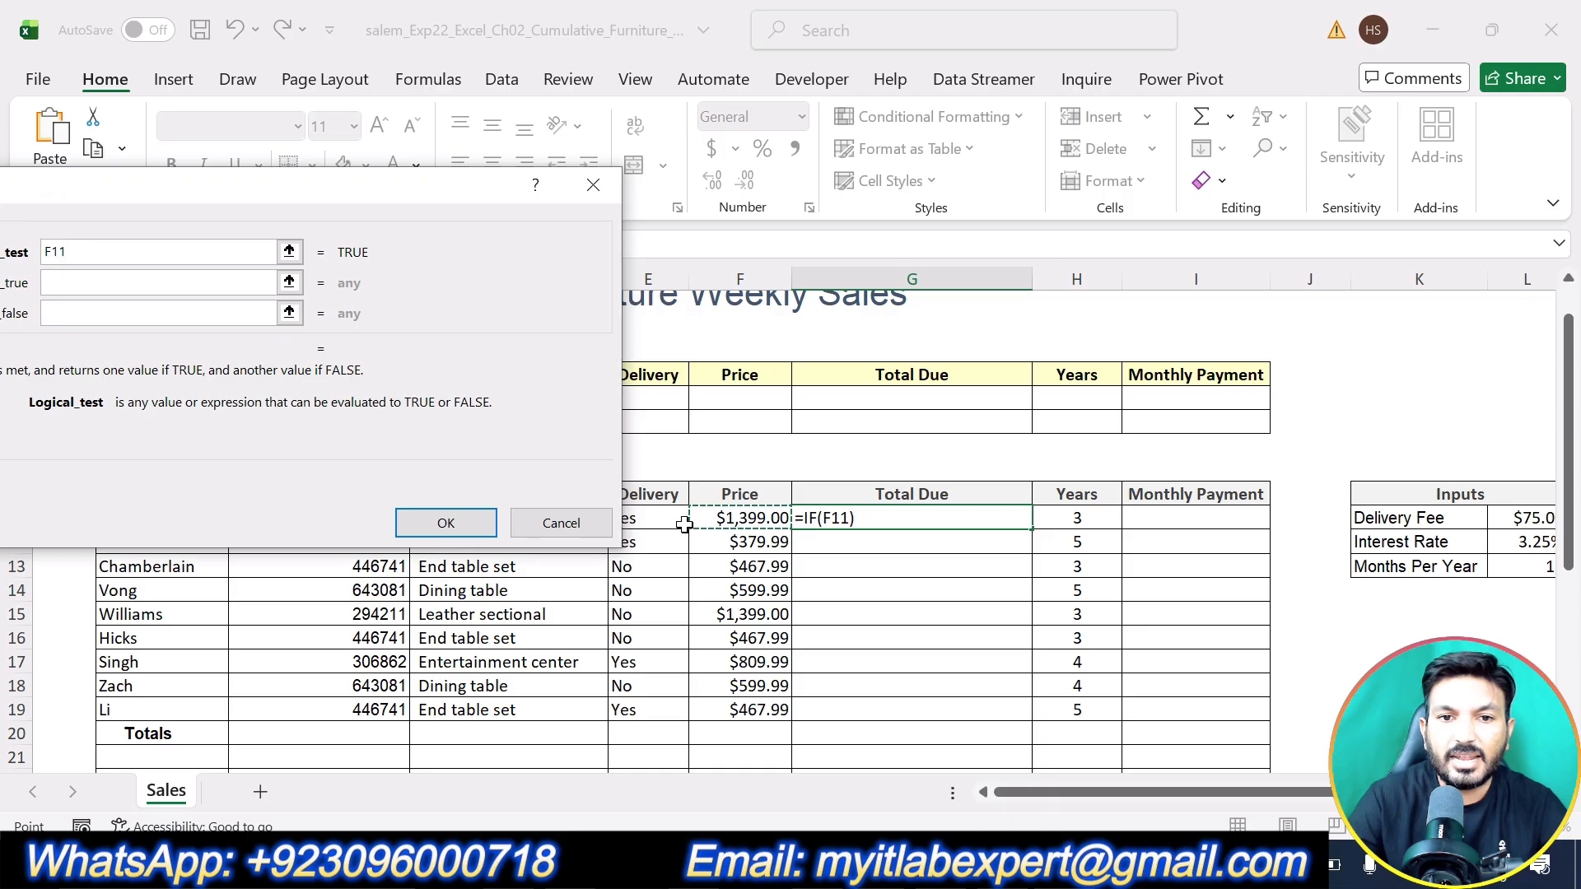
left_click(650, 517)
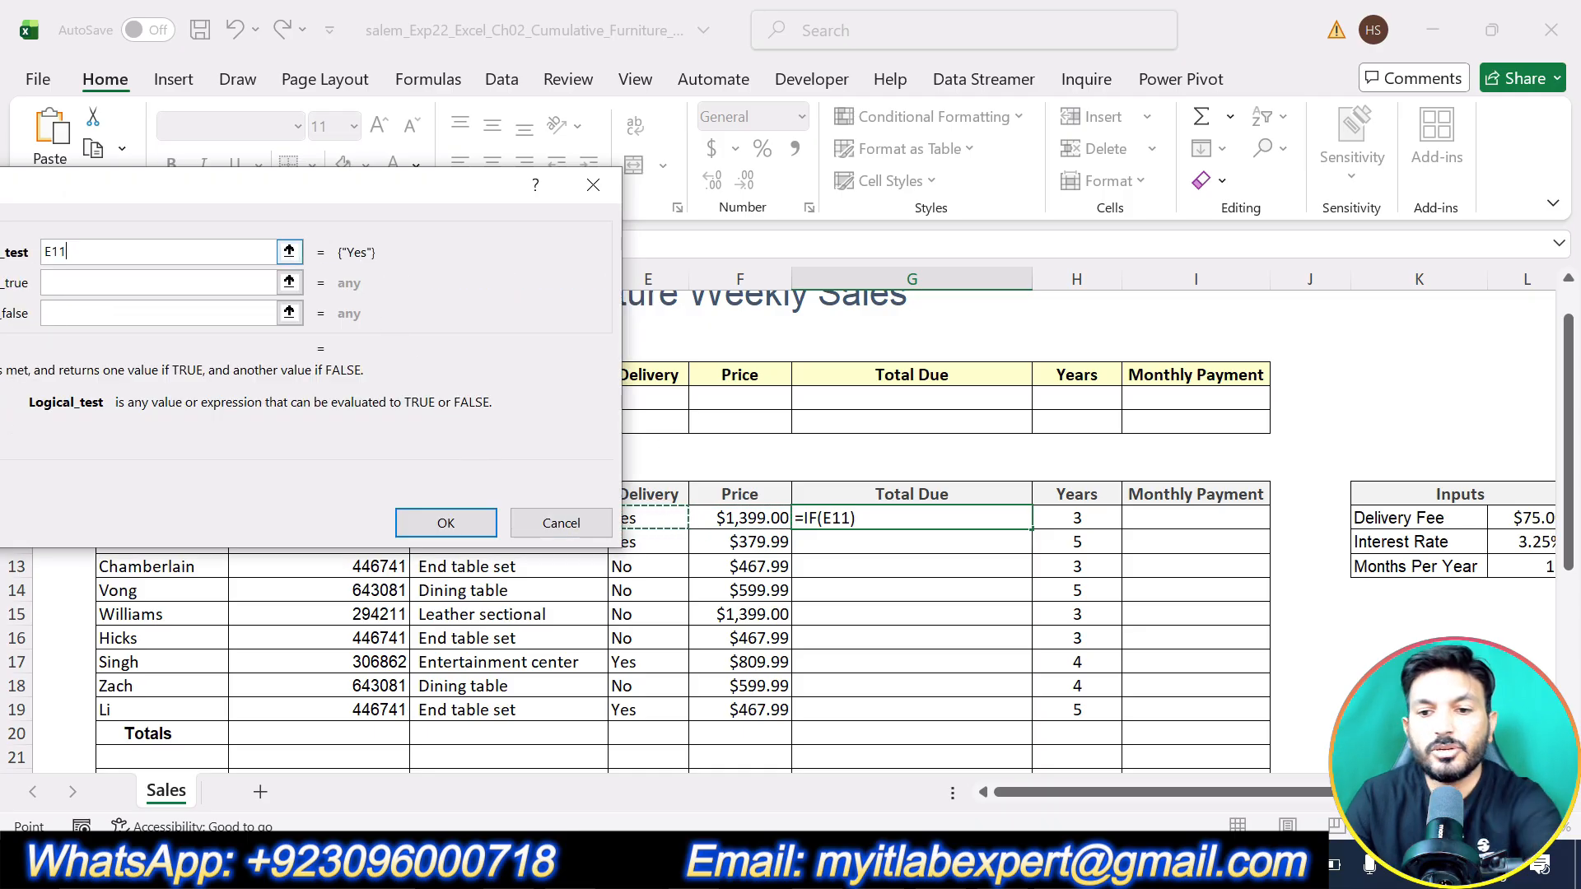
type("=\"")
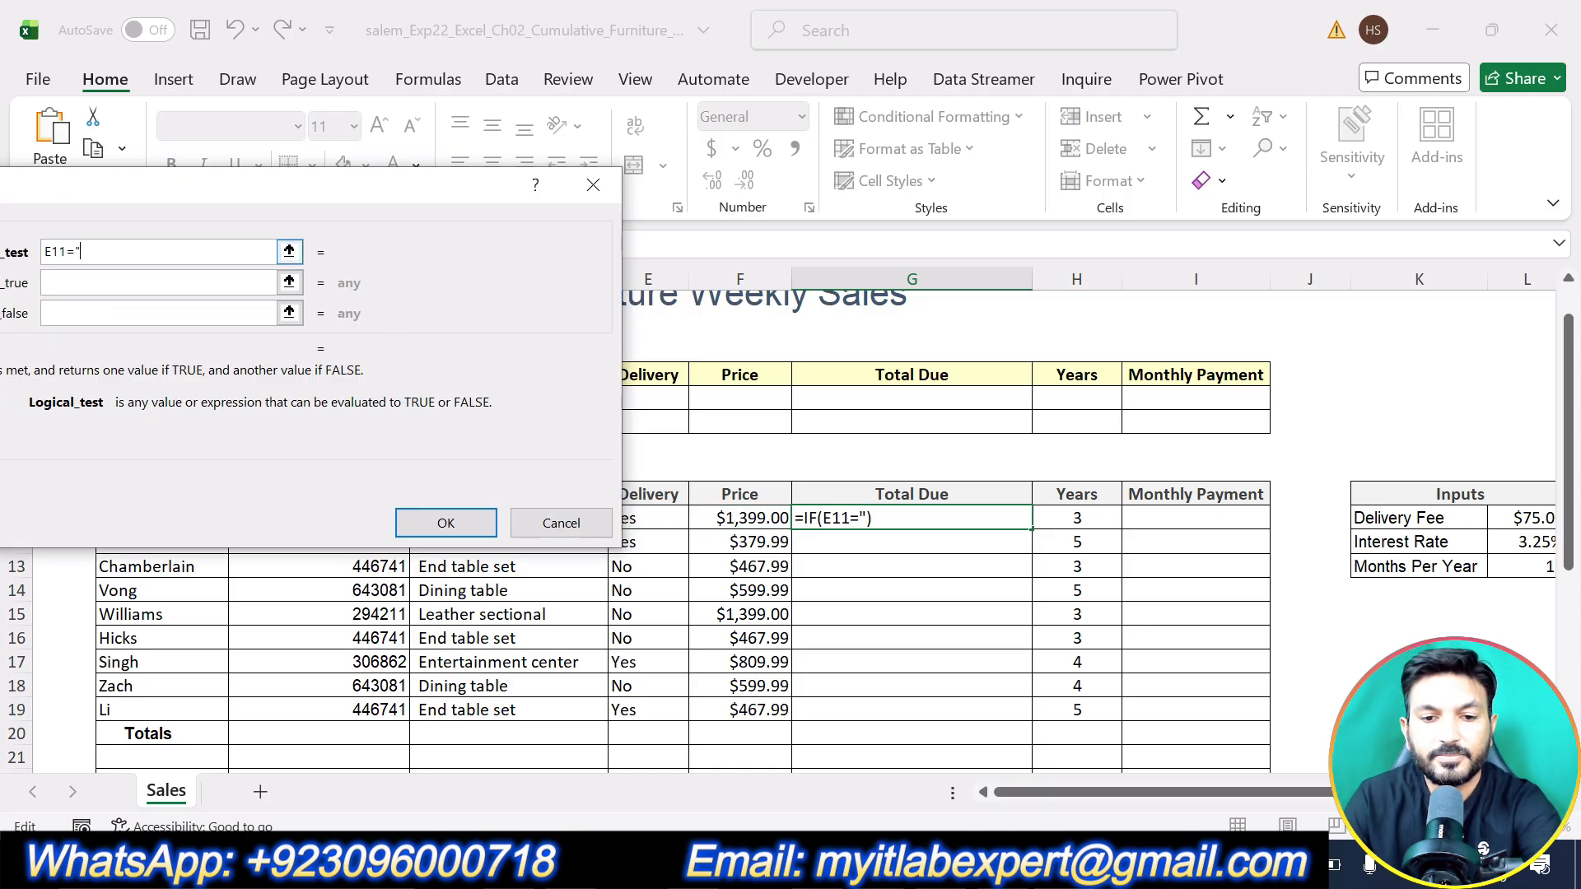
type("yES")
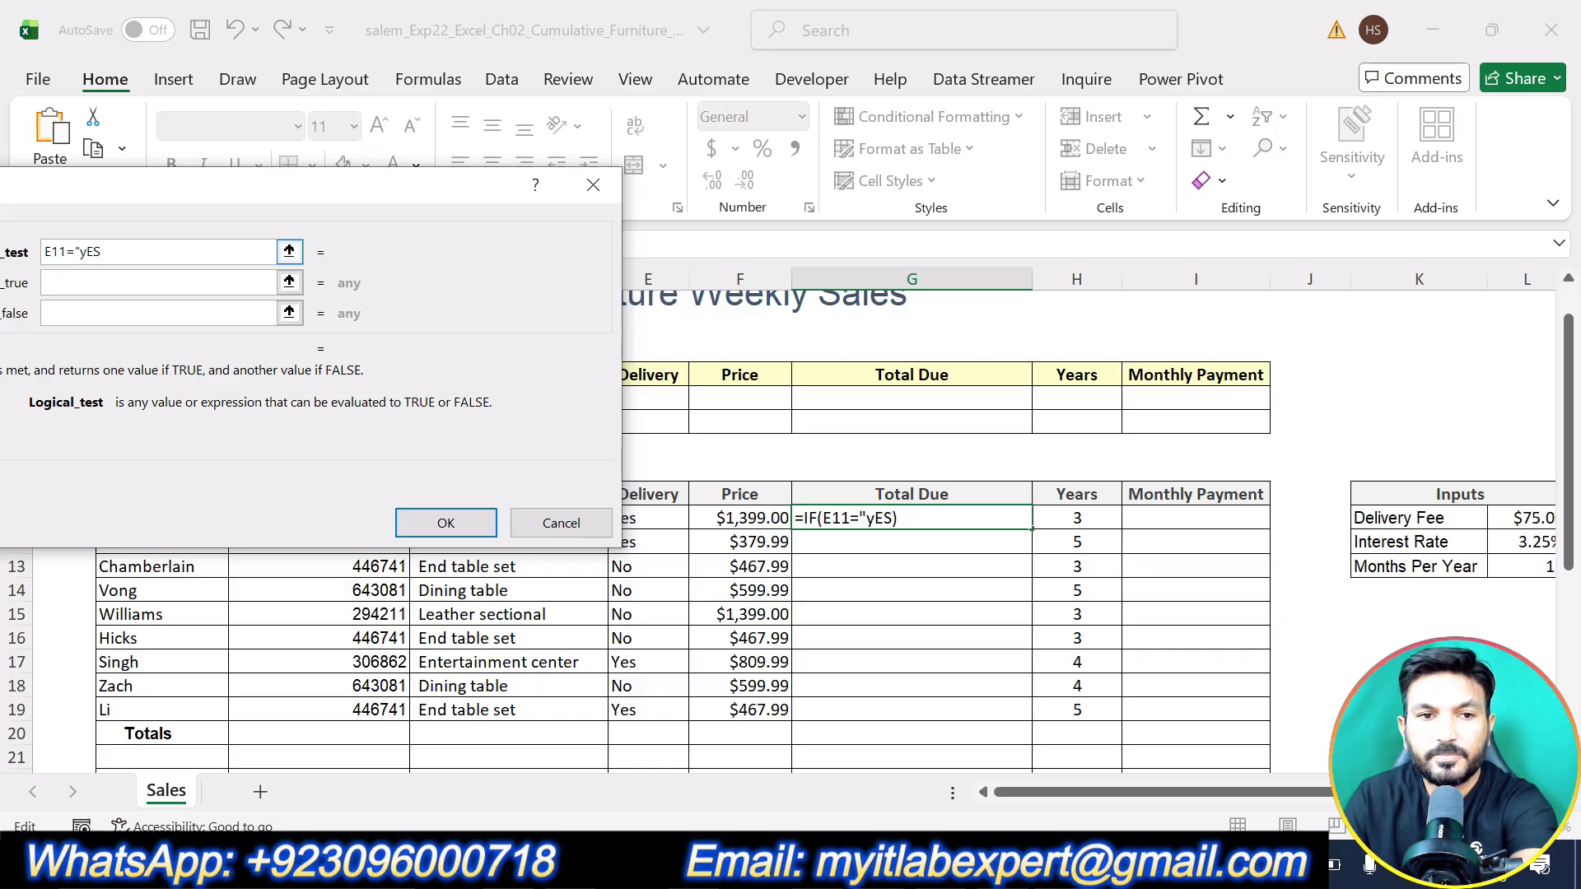
key("BackSpace")
key("BackSpace")
key("BackSpace")
type("Ye")
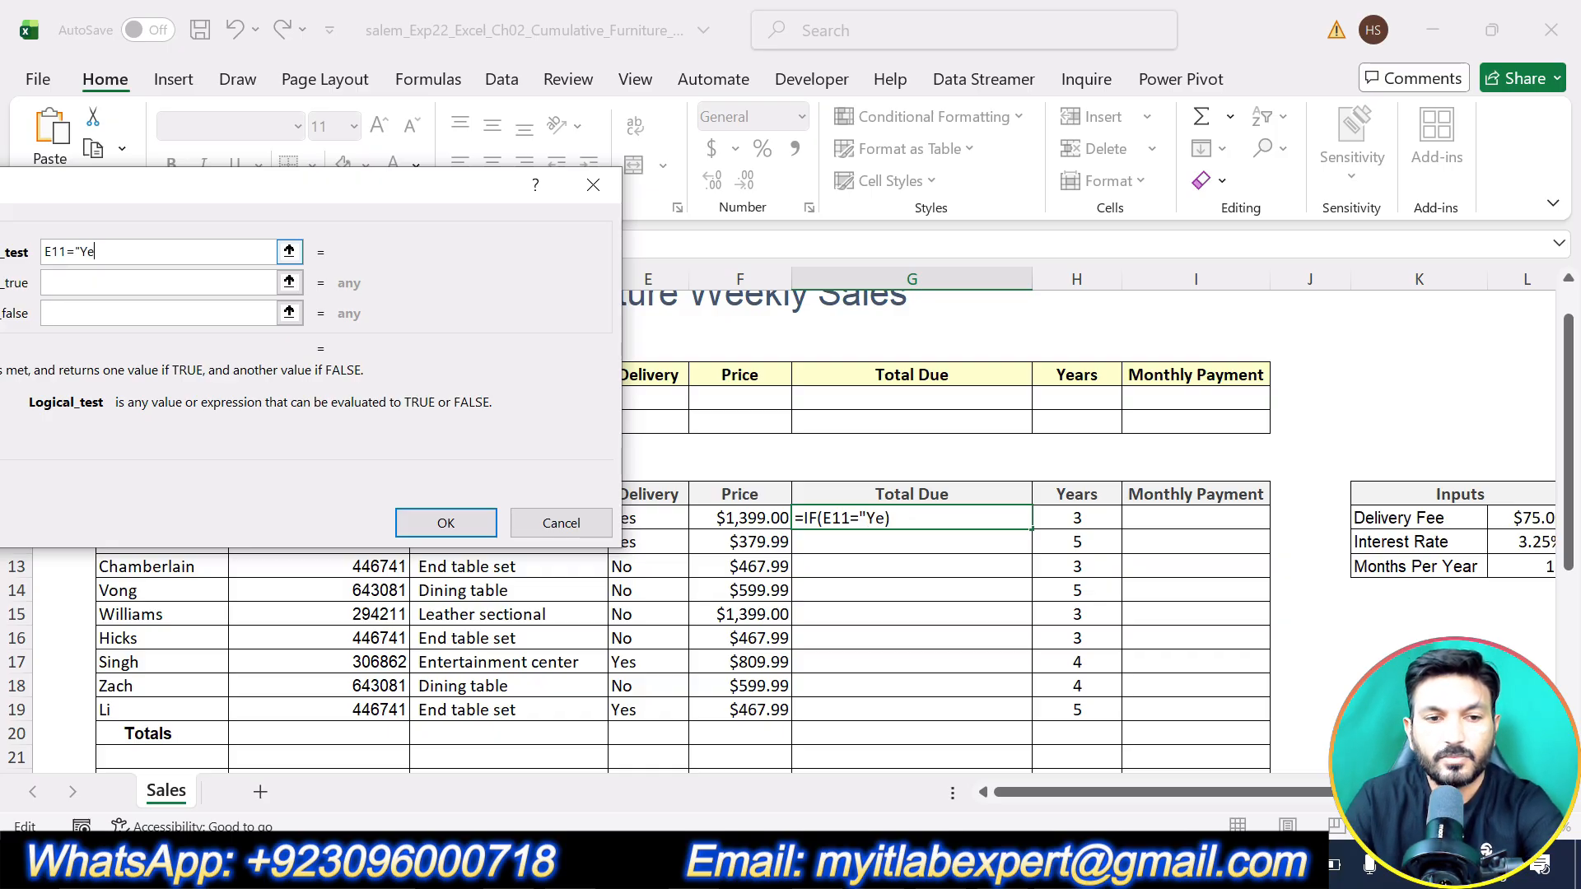
type("s\"")
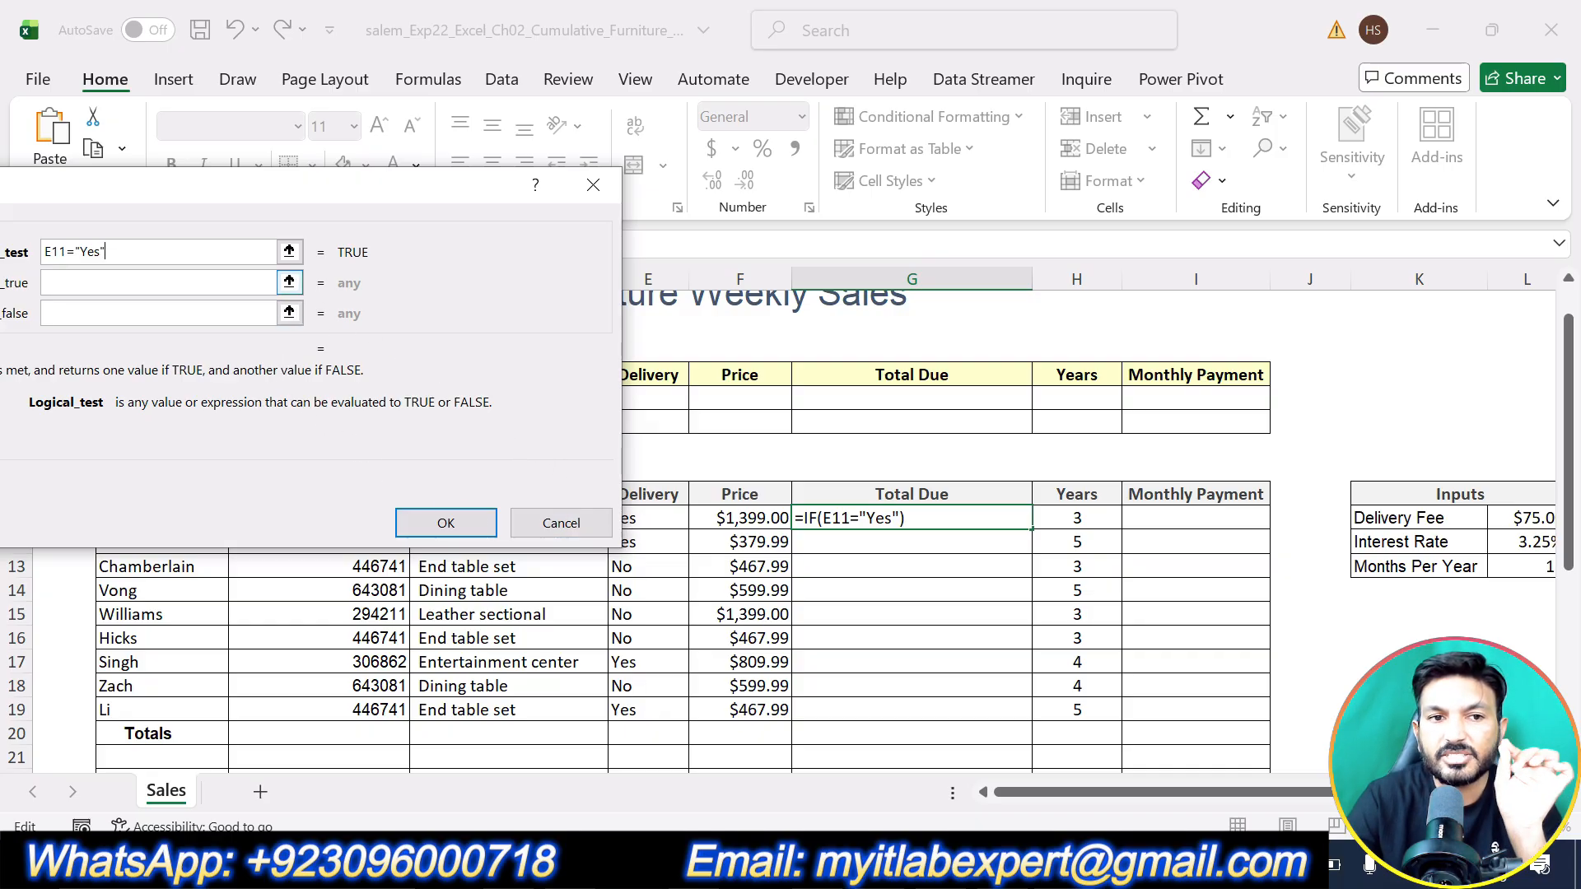
- Begin the value-if-true argument with the price reference F11 followed by a plus sign
left_click(191, 283)
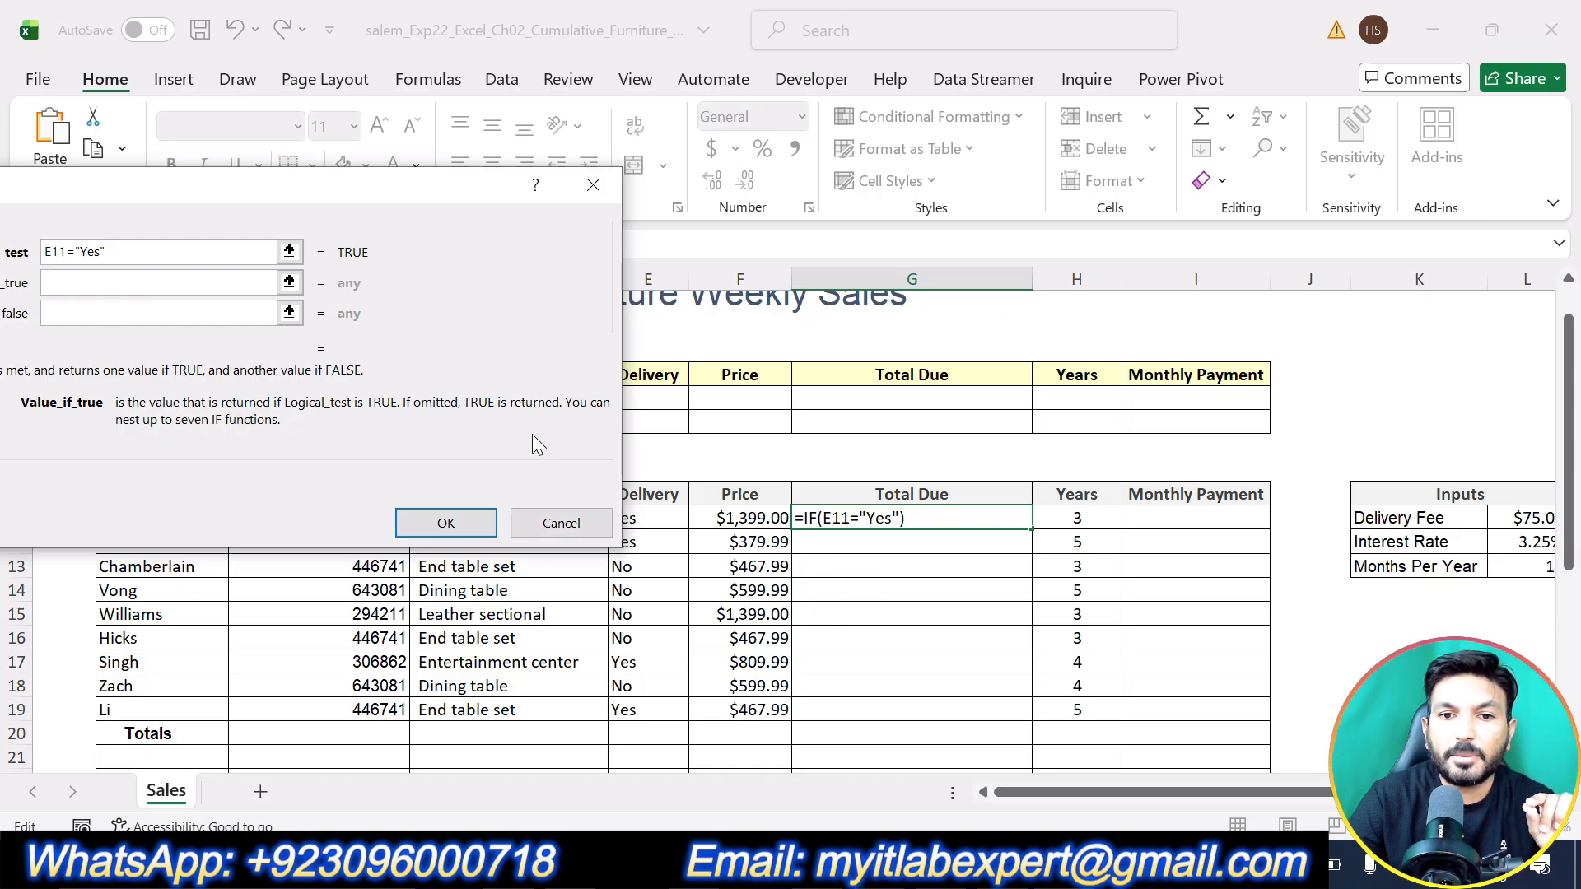
left_click_drag(389, 188, 516, 49)
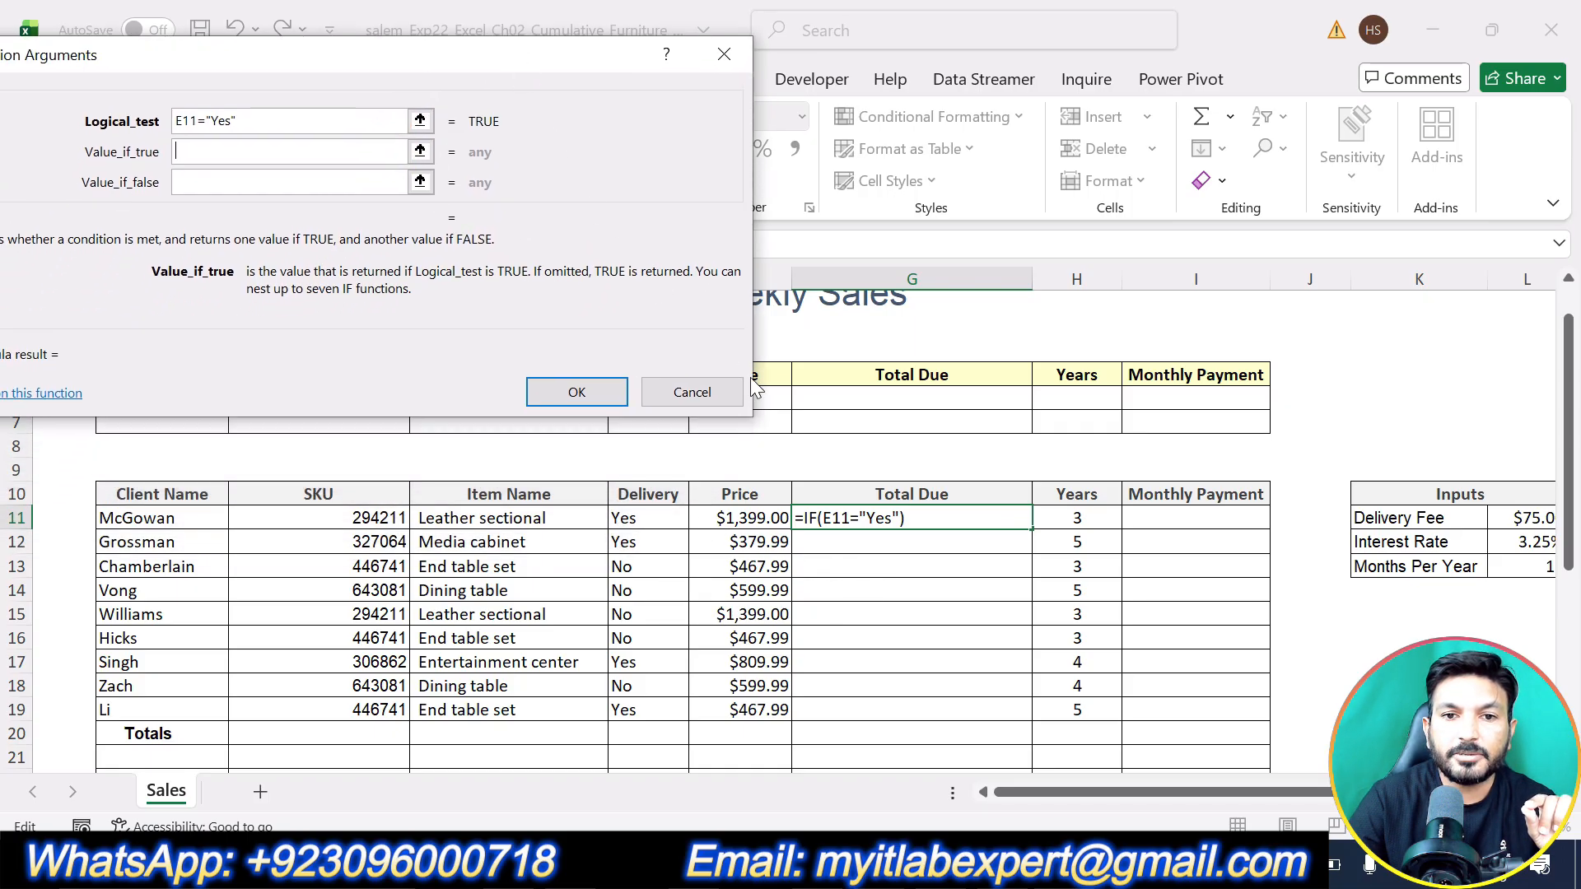
left_click(747, 514)
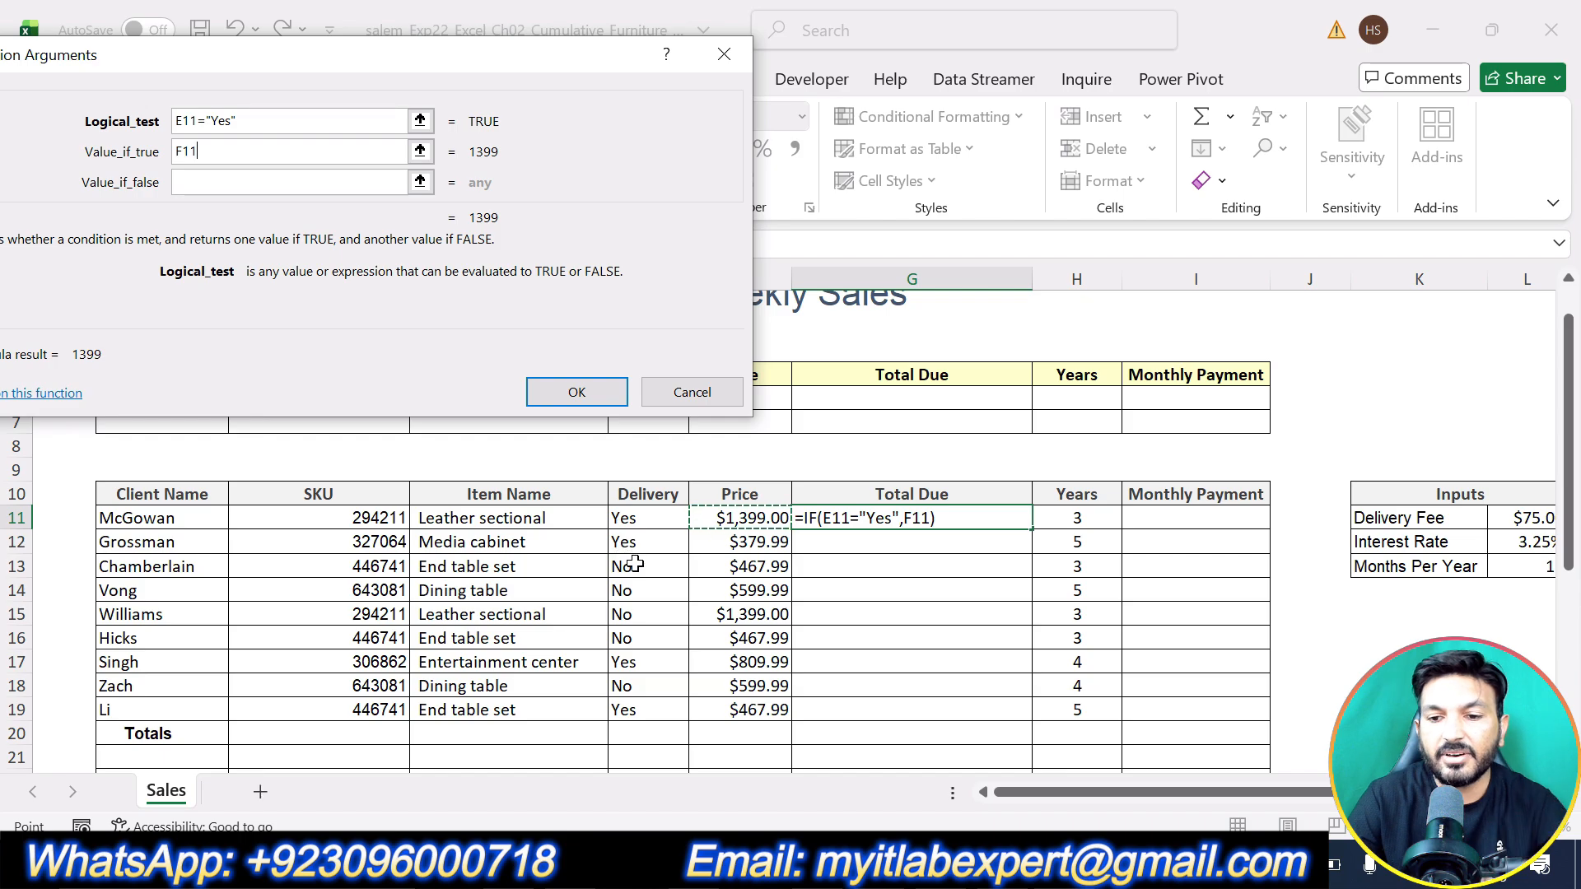
type("+")
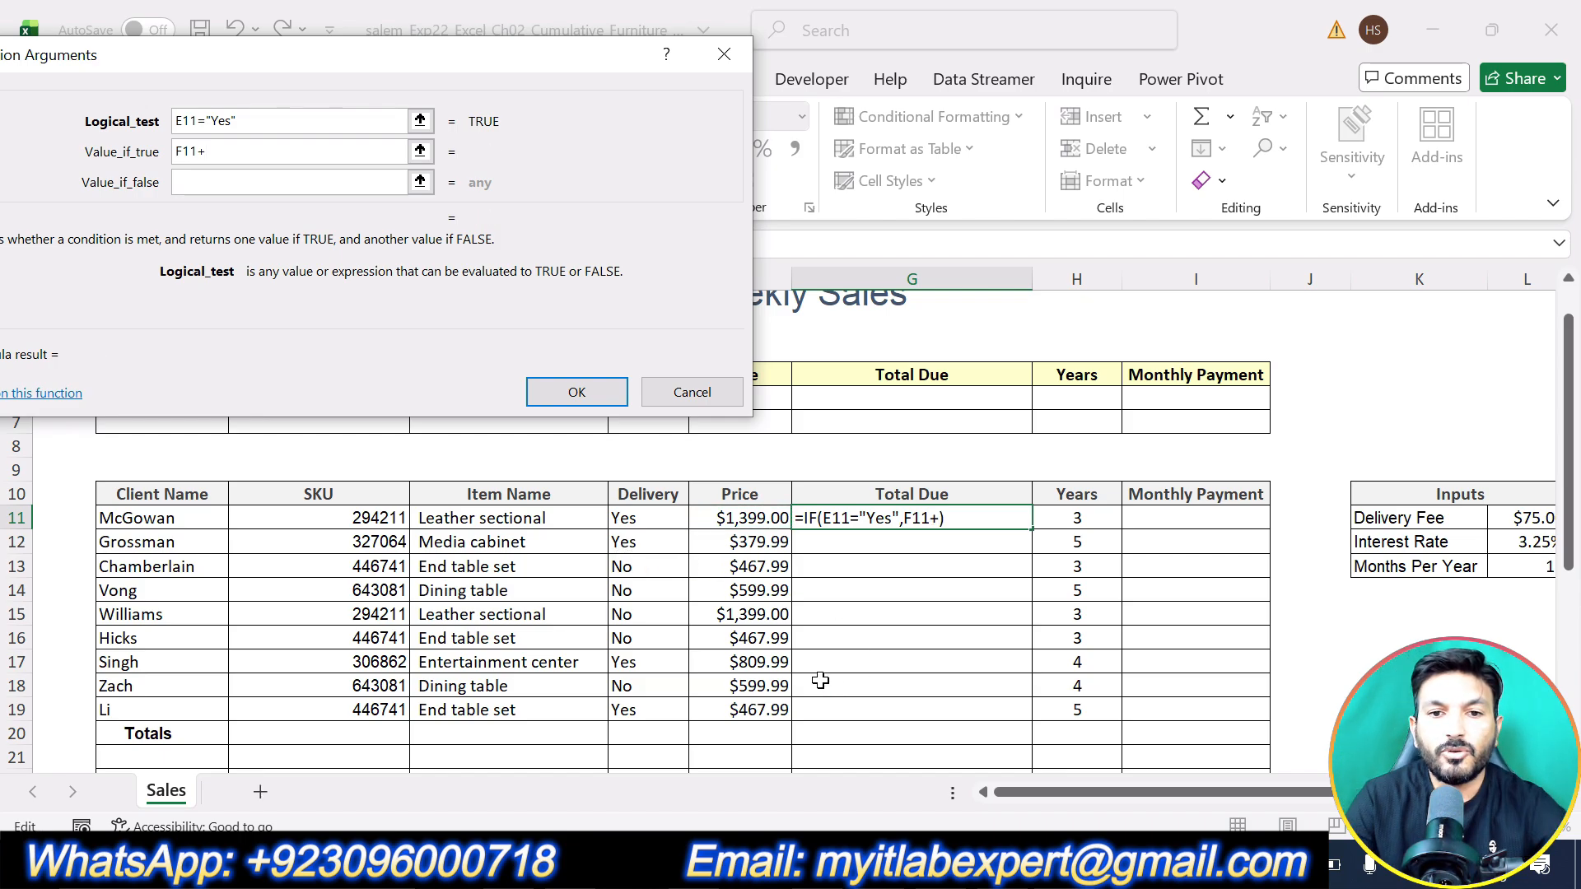
scroll(617, 661, "down", 4)
scroll(621, 659, "up", 4)
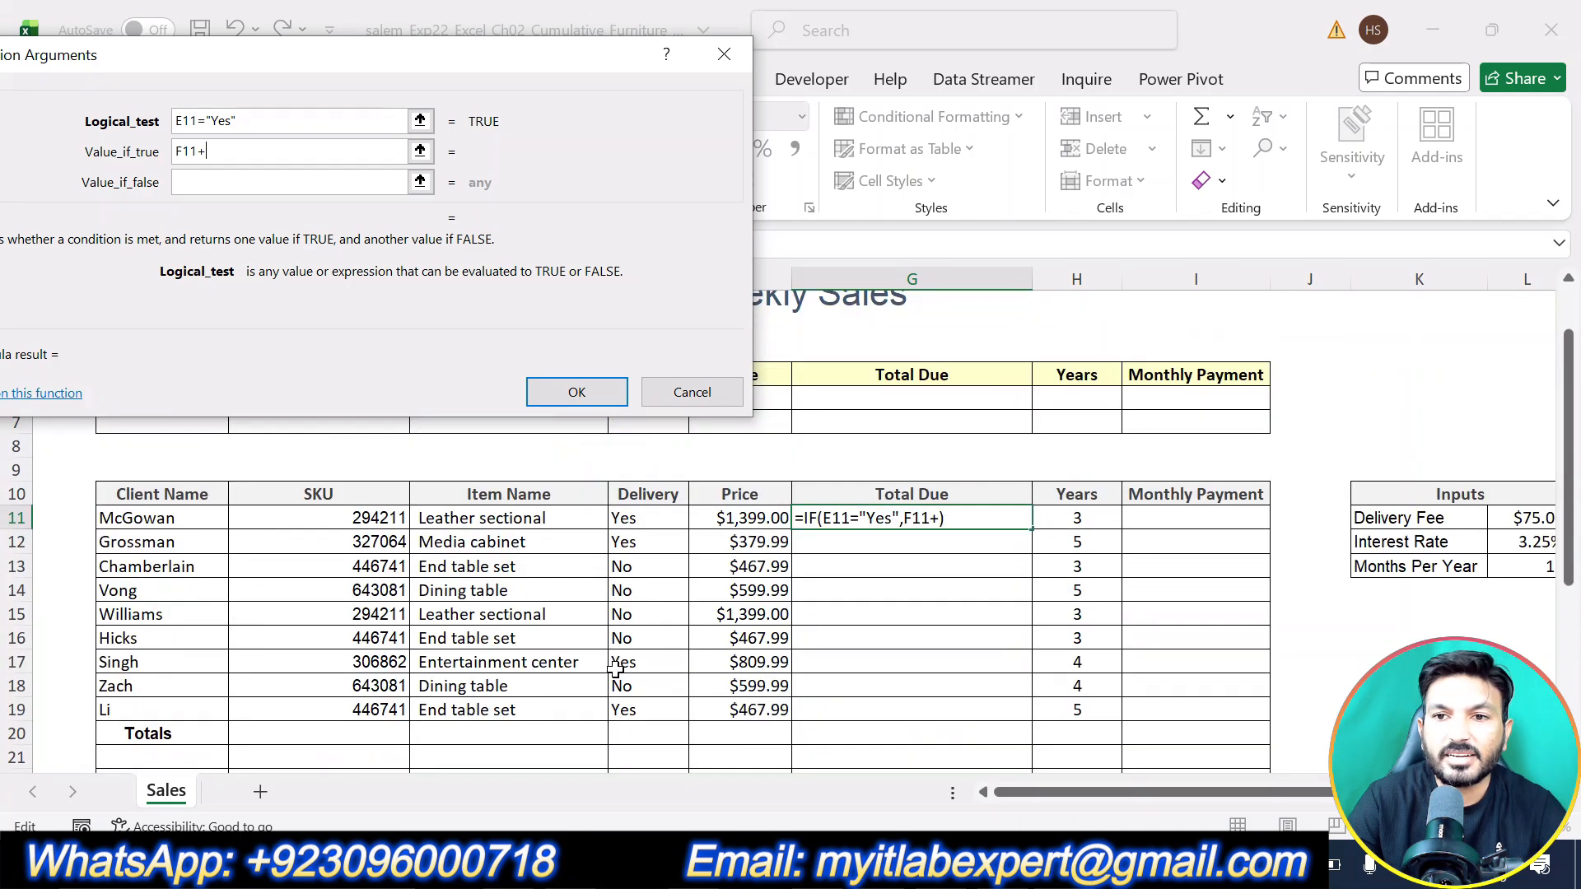
left_click_drag(1253, 784, 1286, 792)
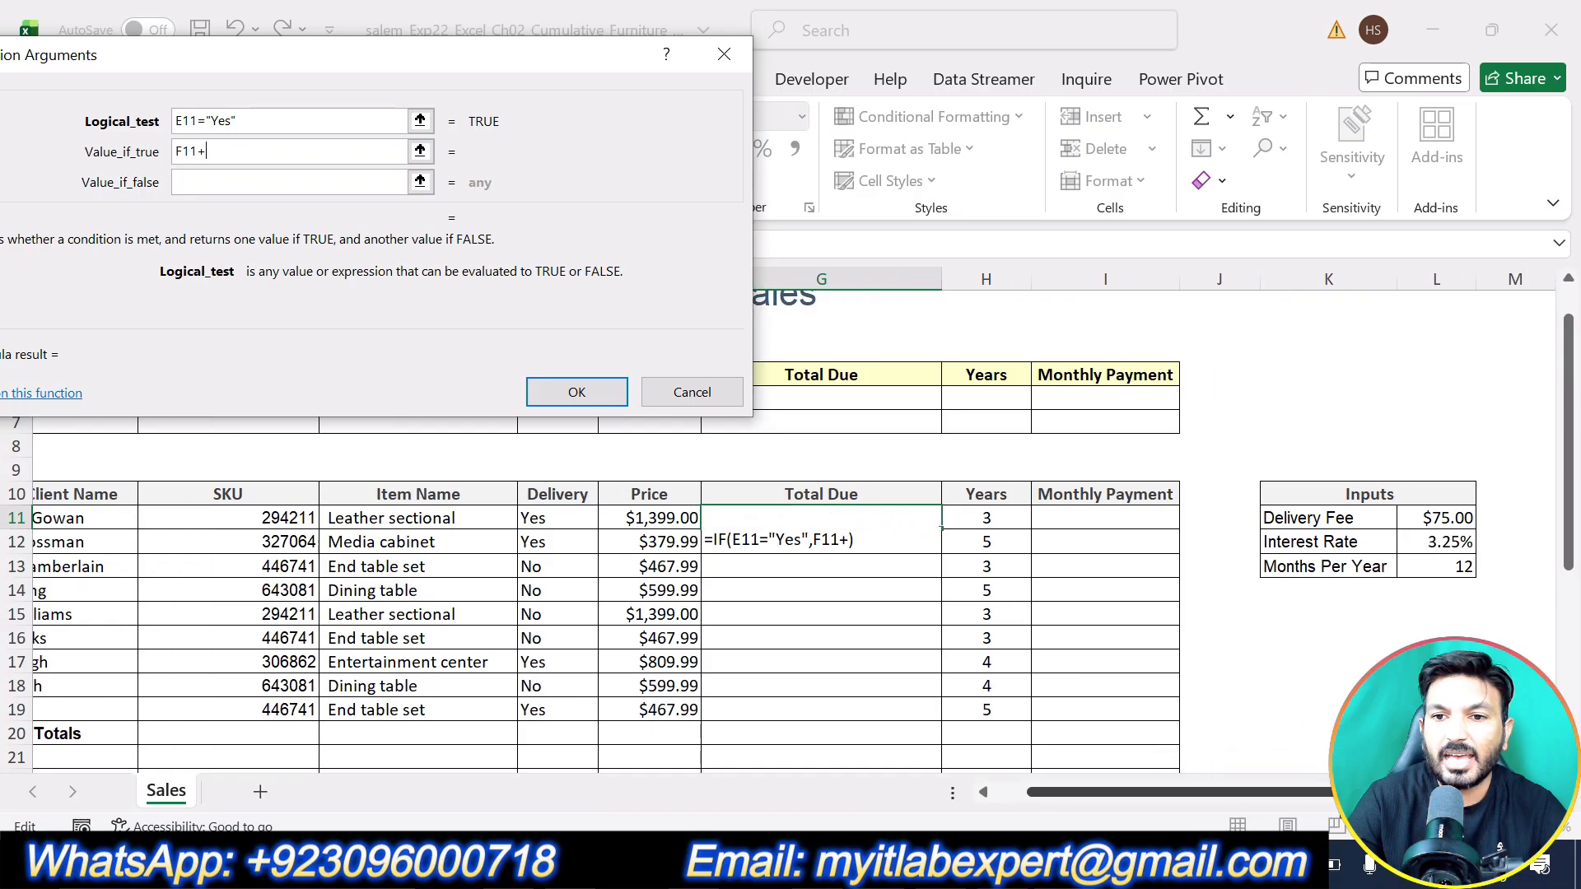
left_click(1430, 503)
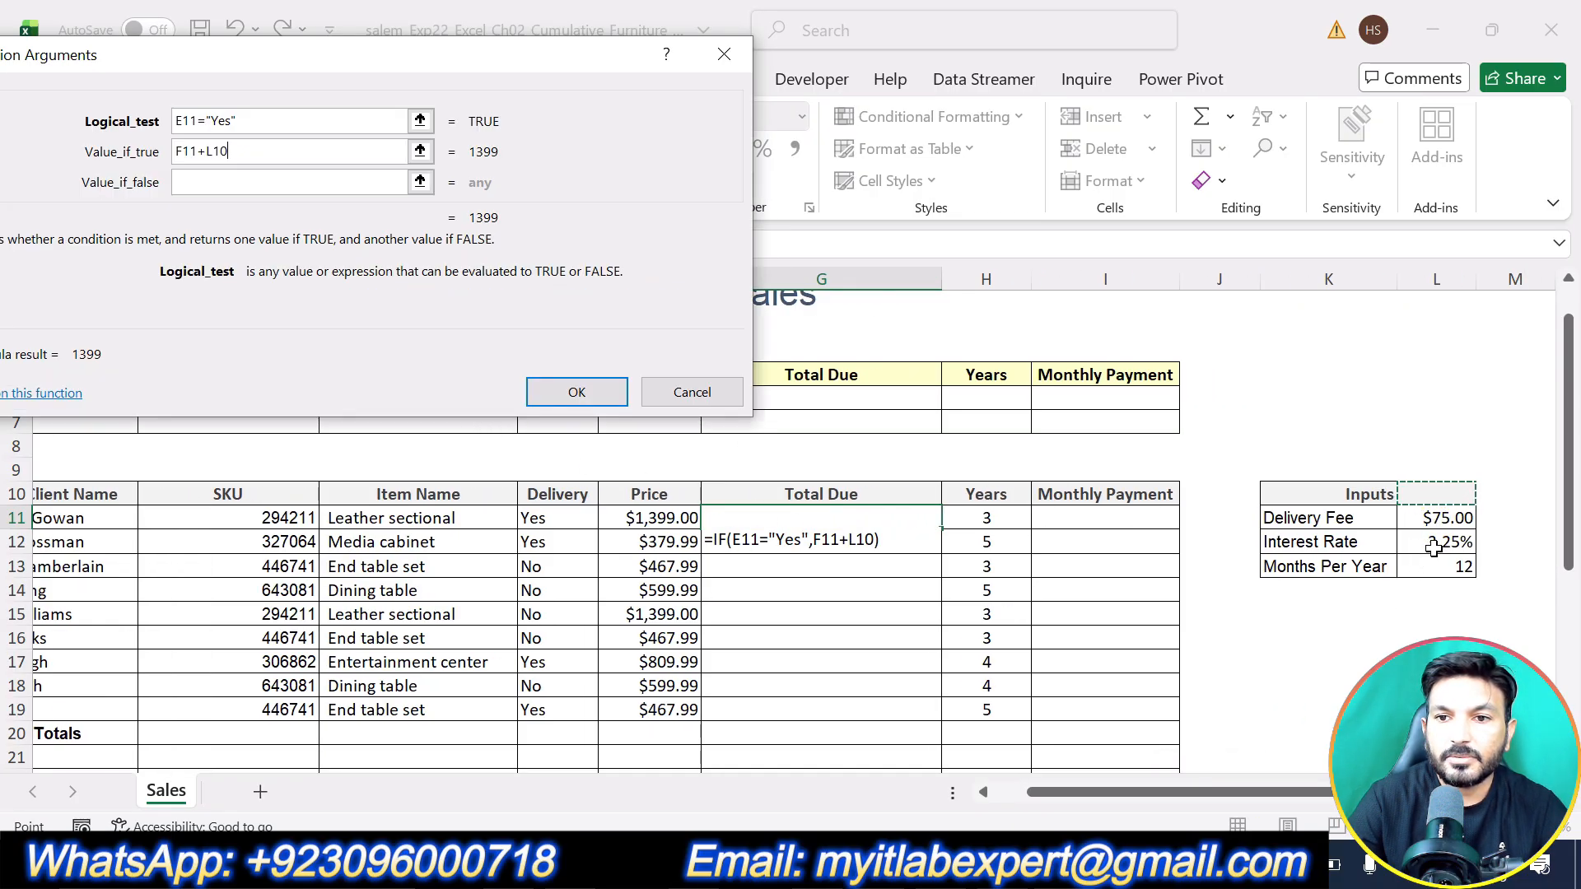
left_click(1439, 520)
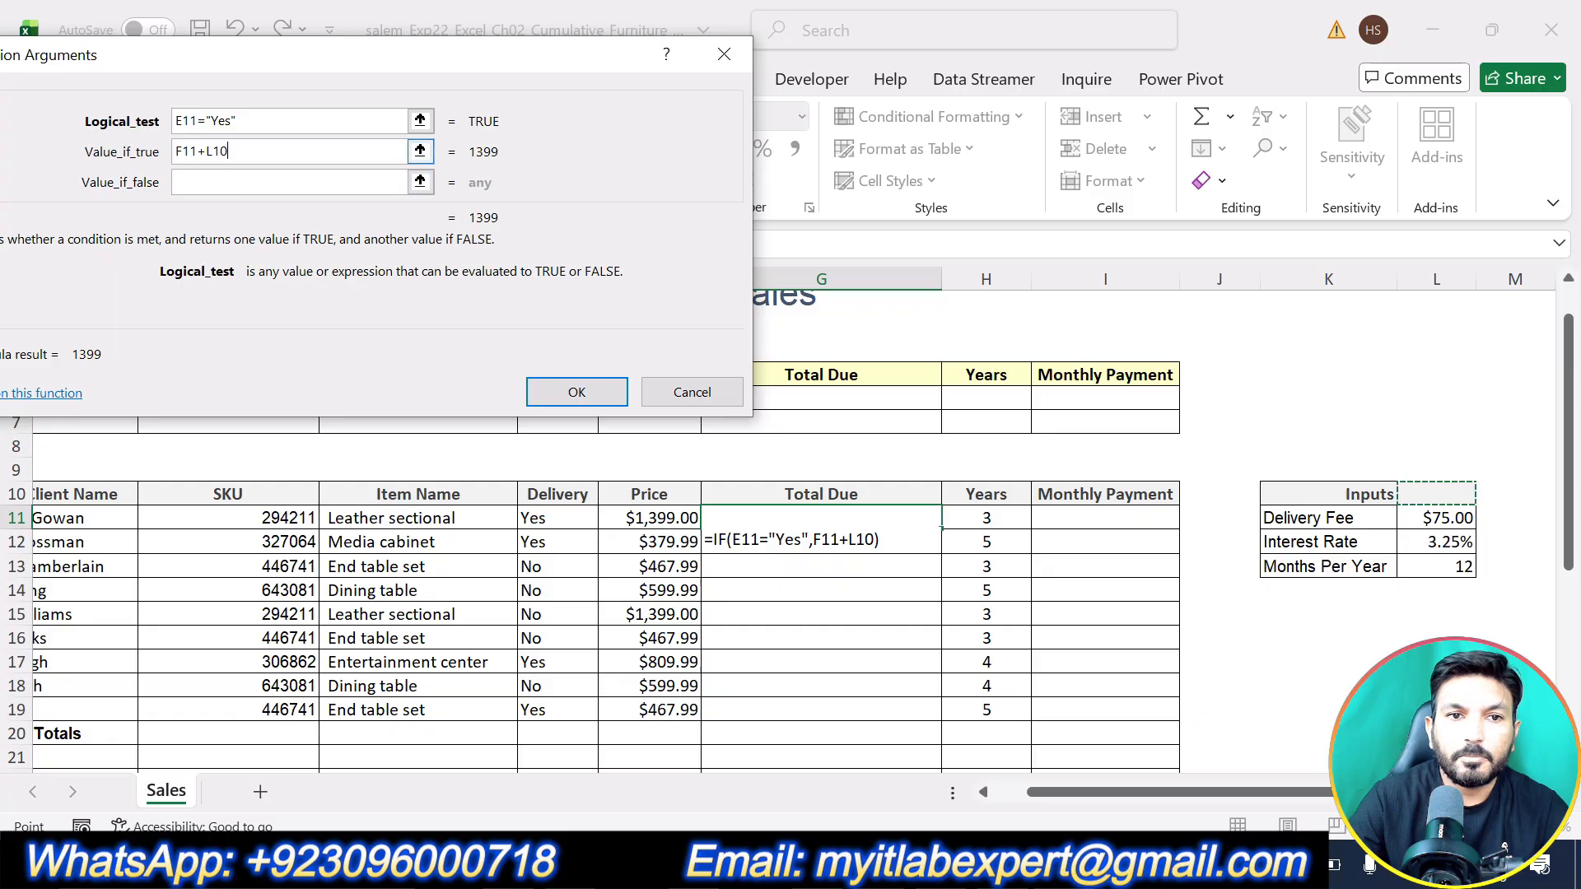
left_click(207, 150)
type("$")
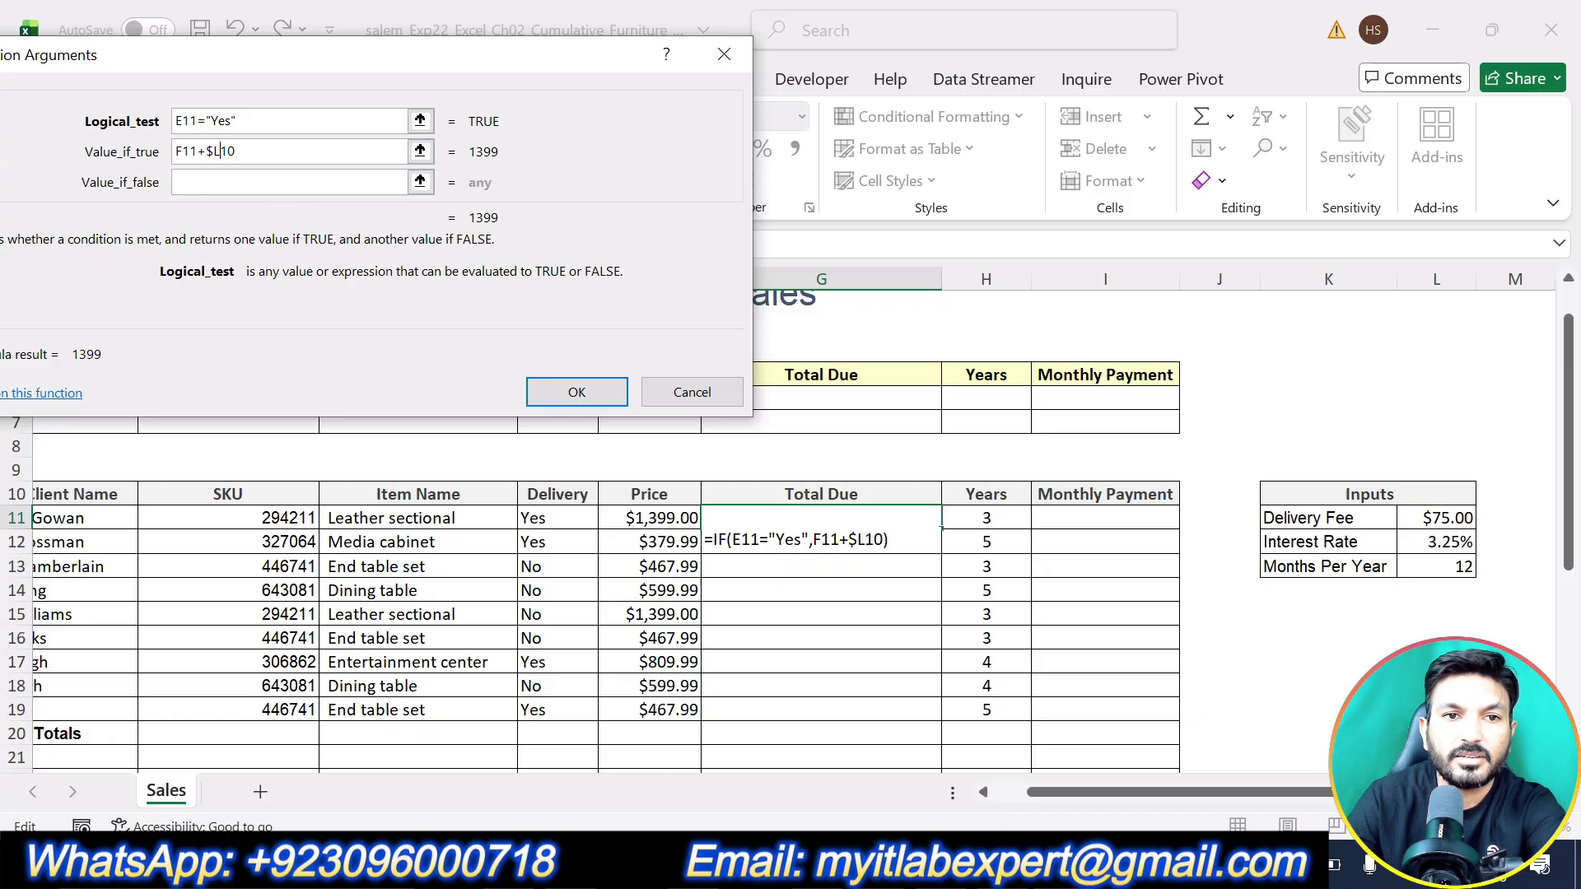
key("Right")
type("$")
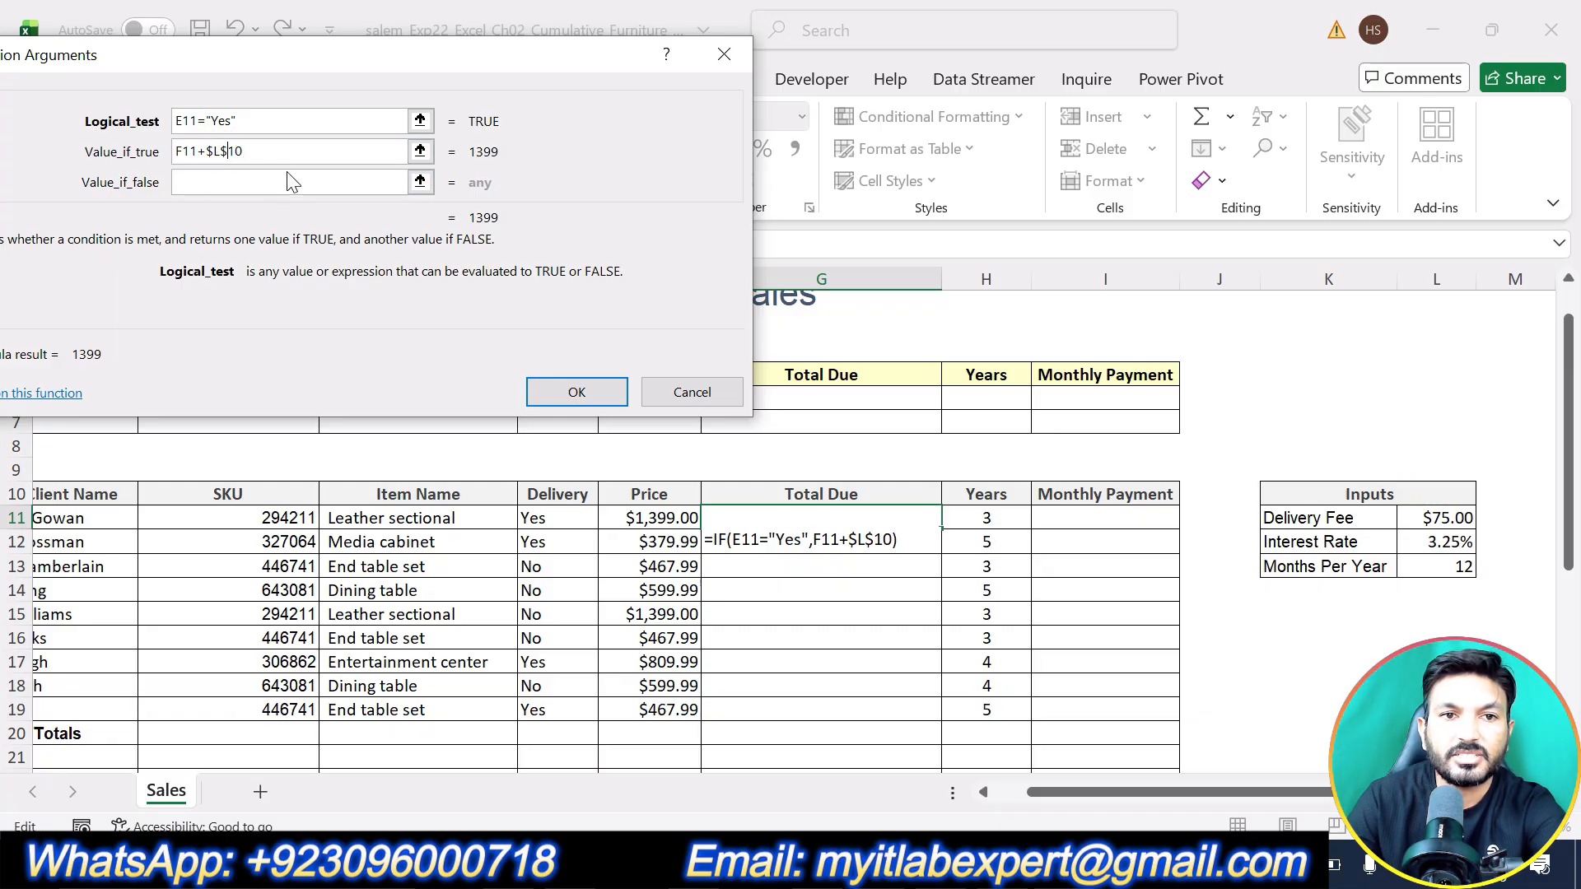
left_click(1435, 502)
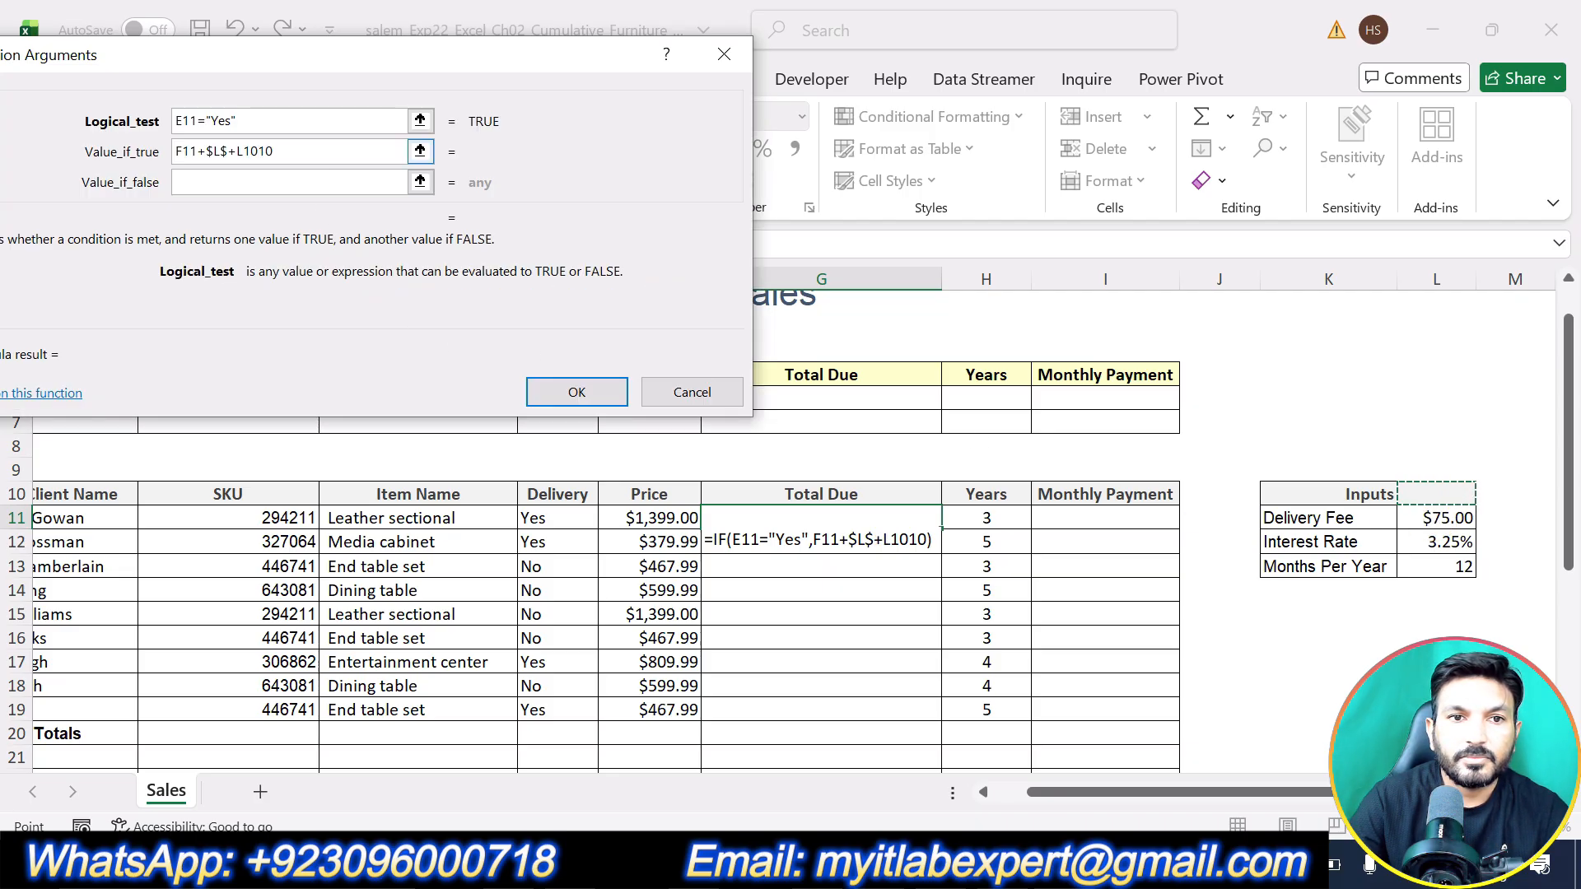
left_click_drag(317, 152, 206, 152)
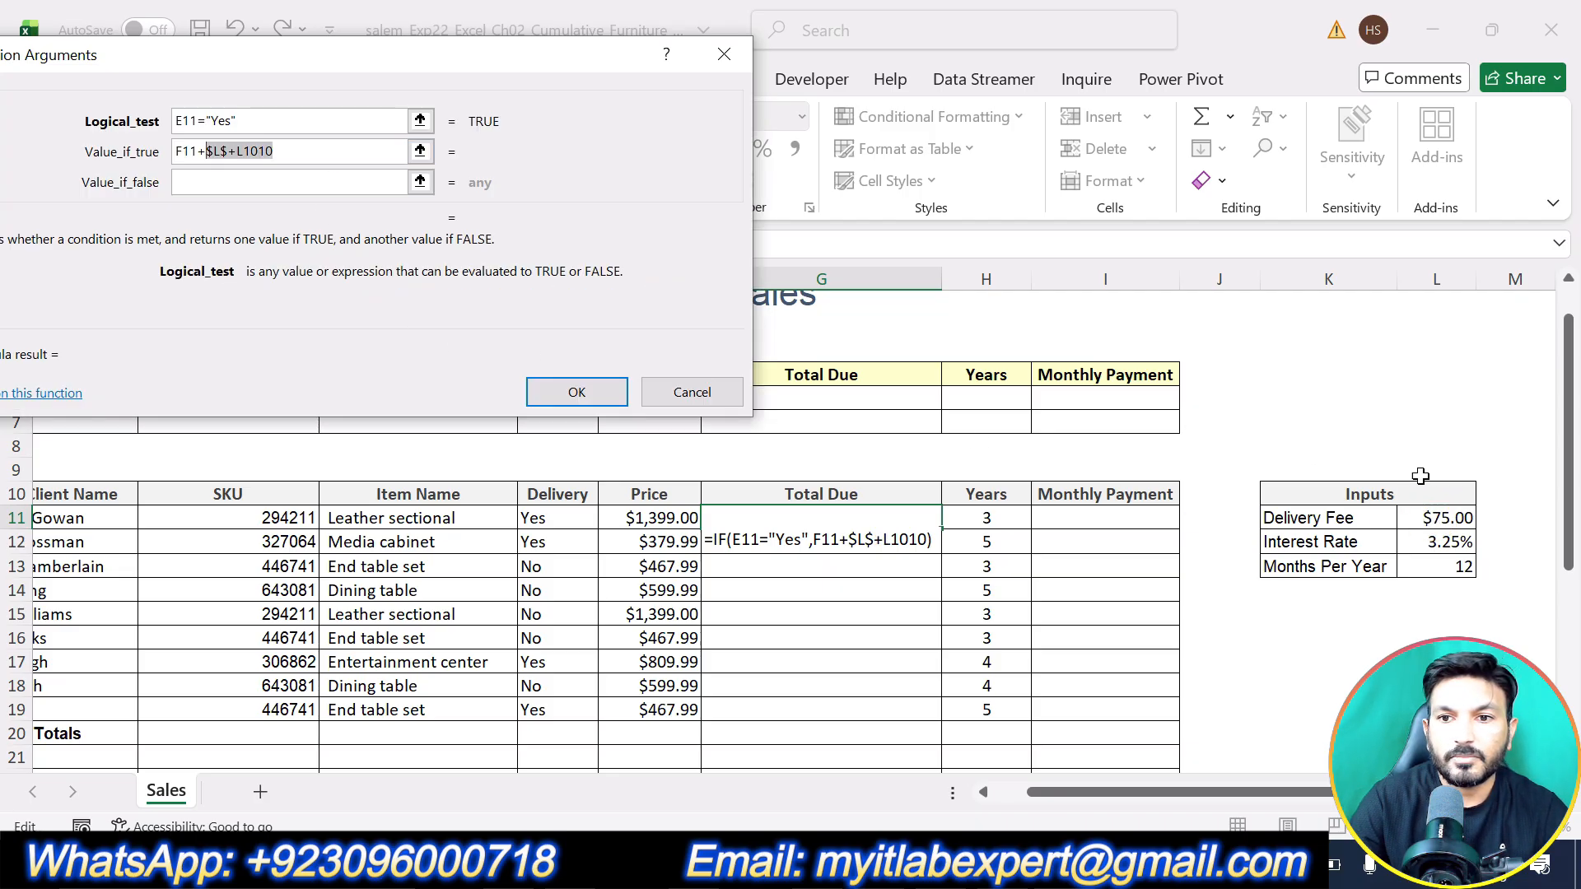
left_click(1435, 499)
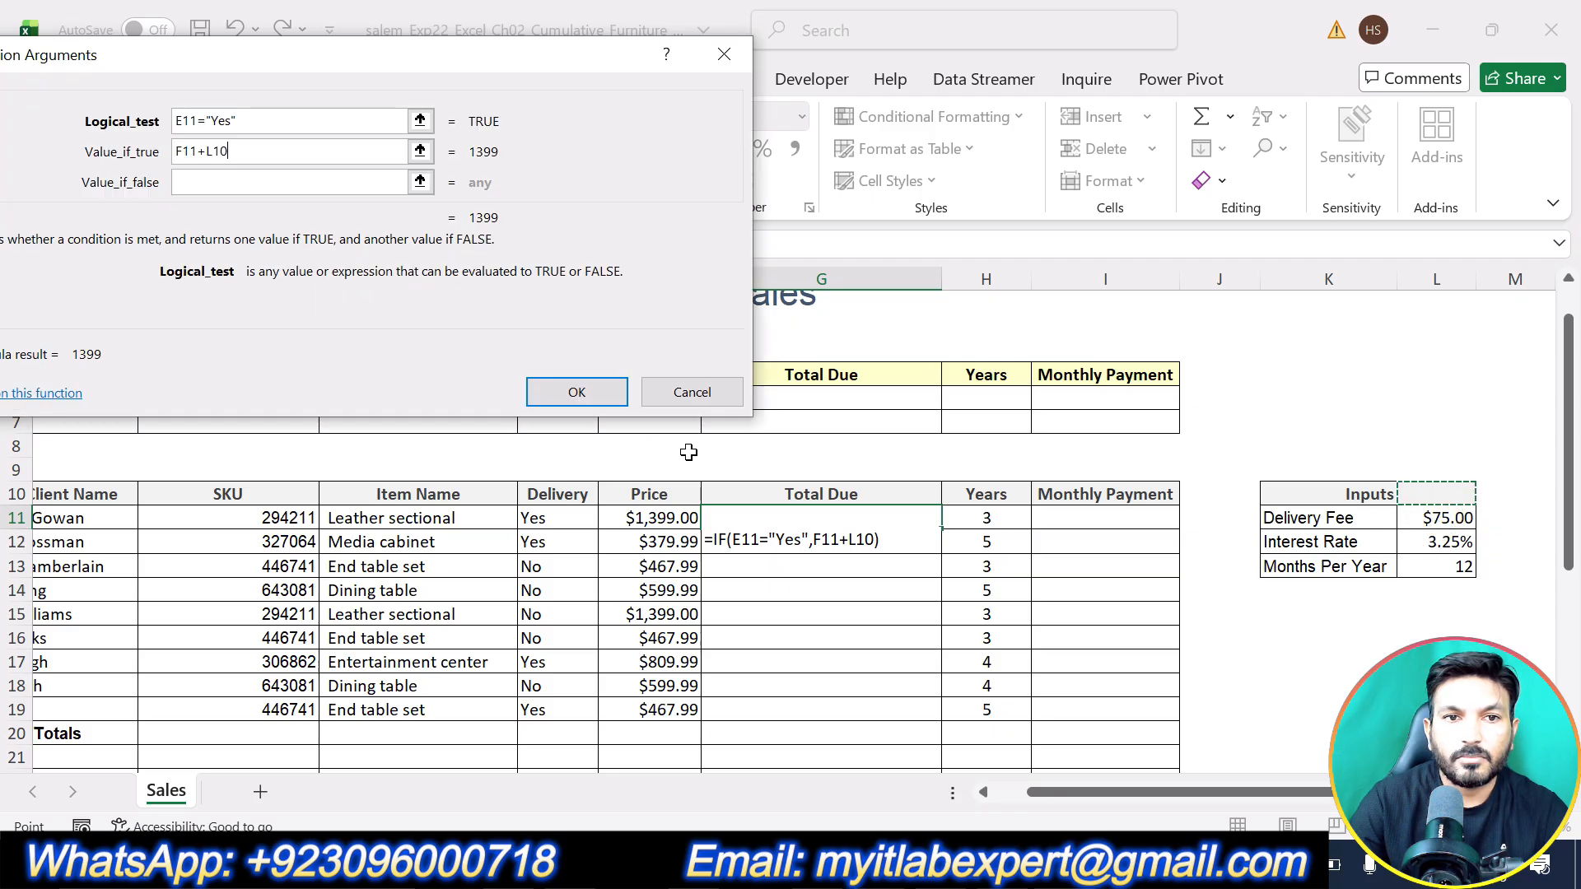
key("BackSpace")
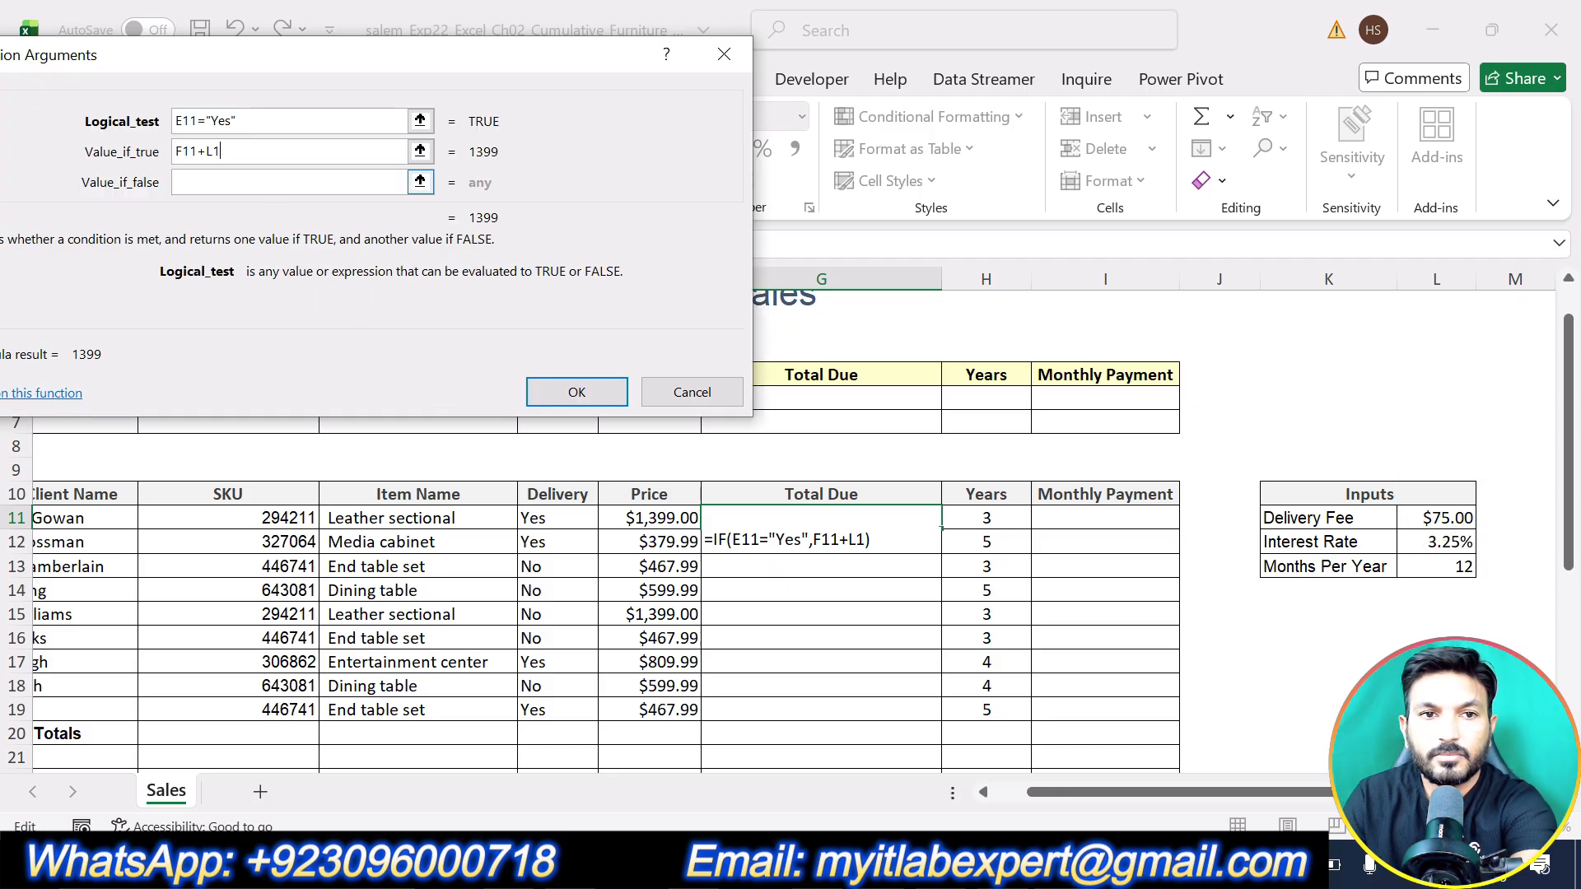
key("BackSpace")
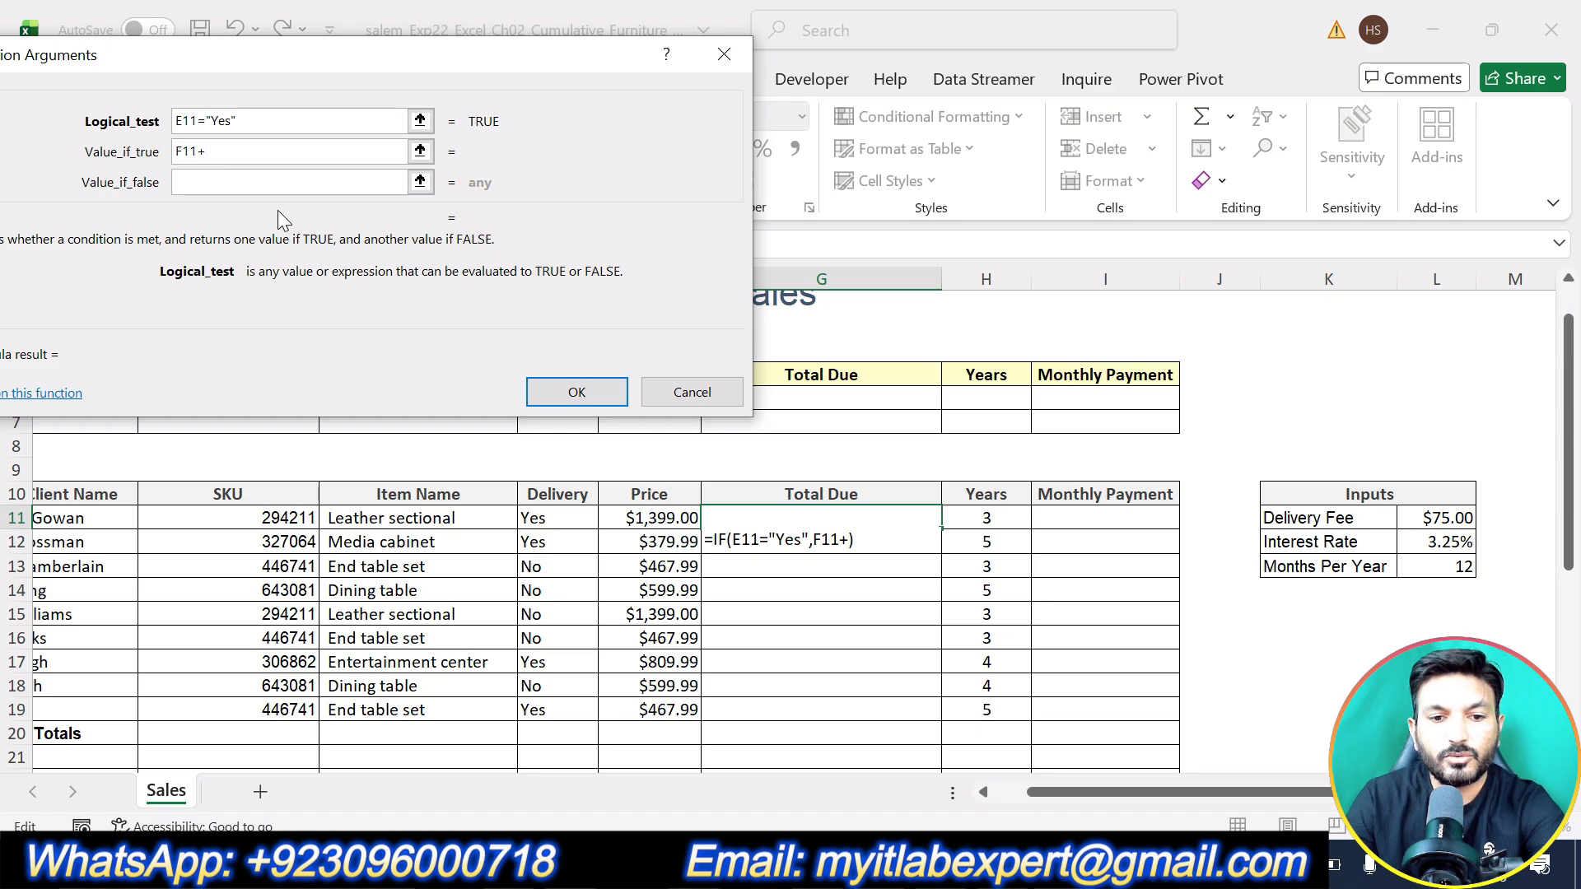
- Complete the IF function in G11 with F11+$L$11 as the value if true and F11 as the value if false
type("$")
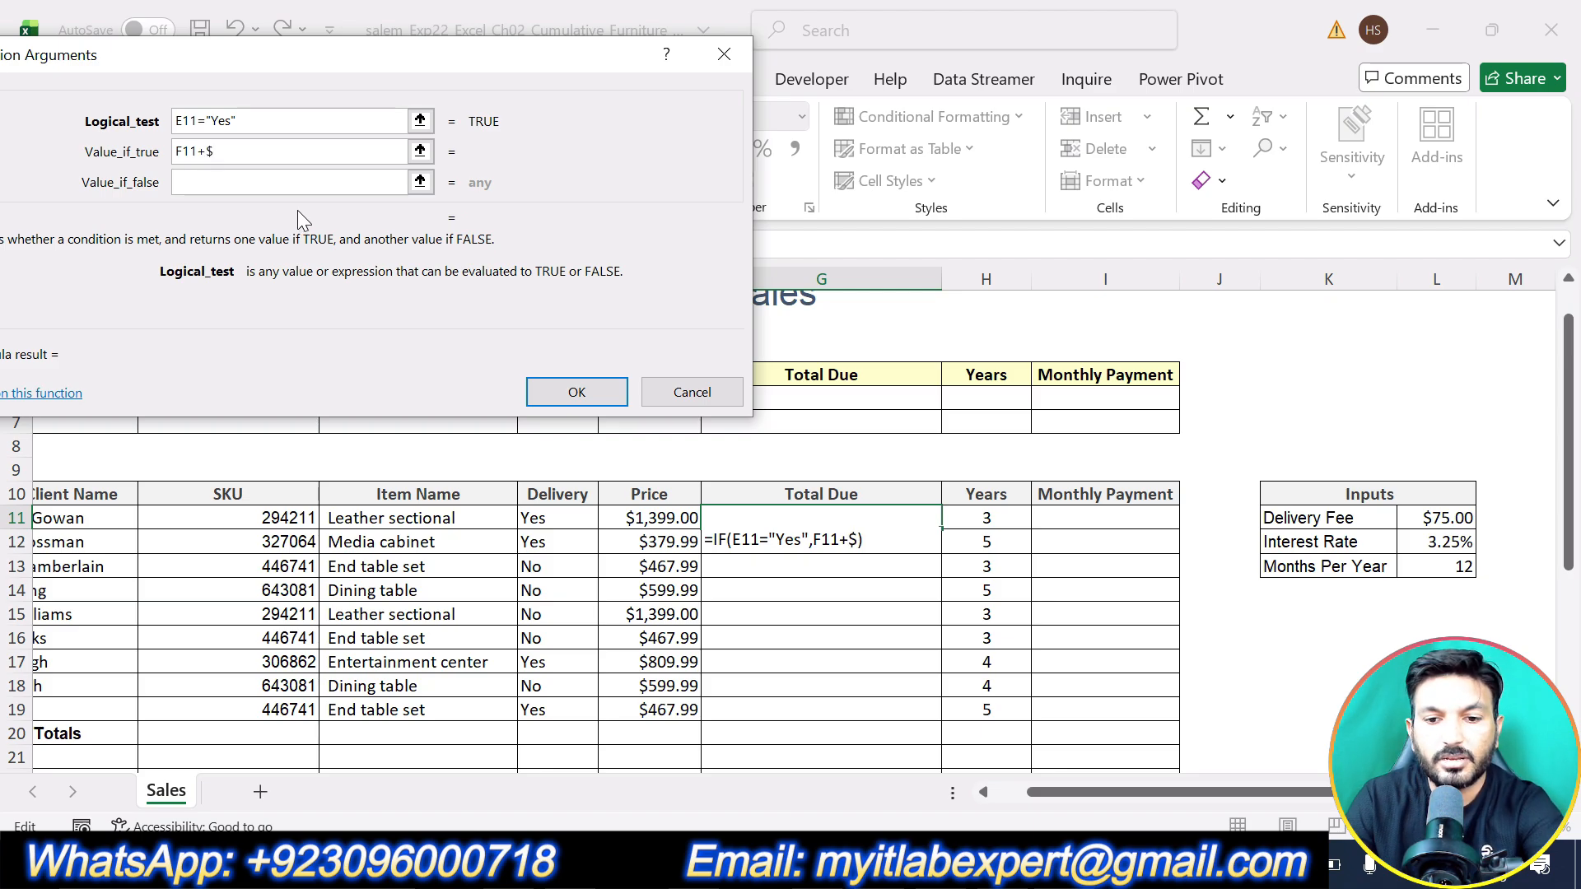
type("L$11")
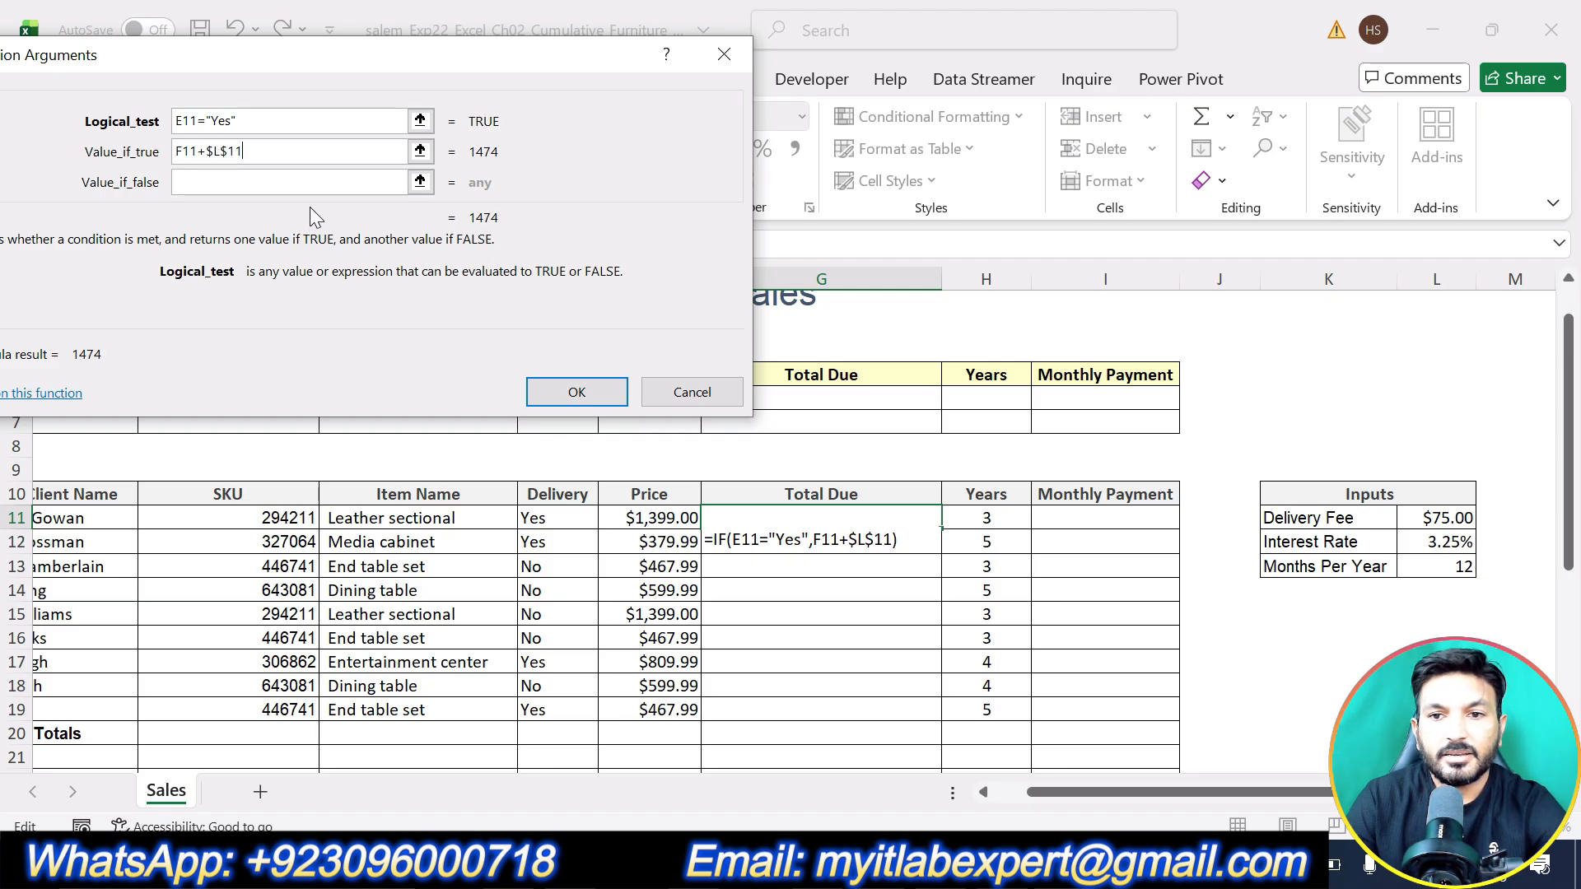
left_click(260, 179)
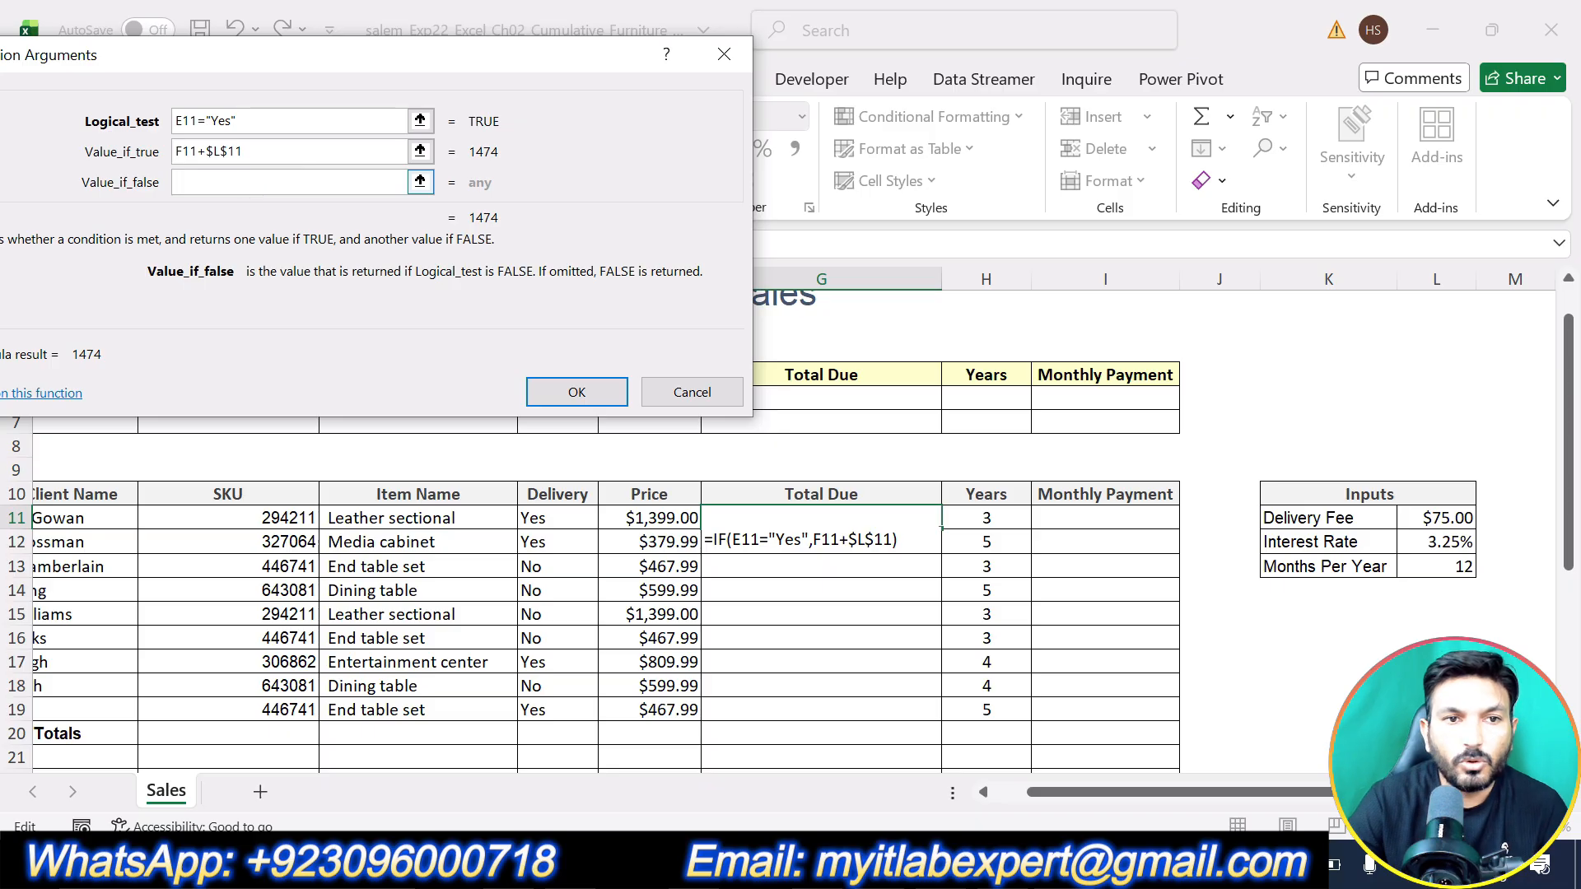
left_click(640, 499)
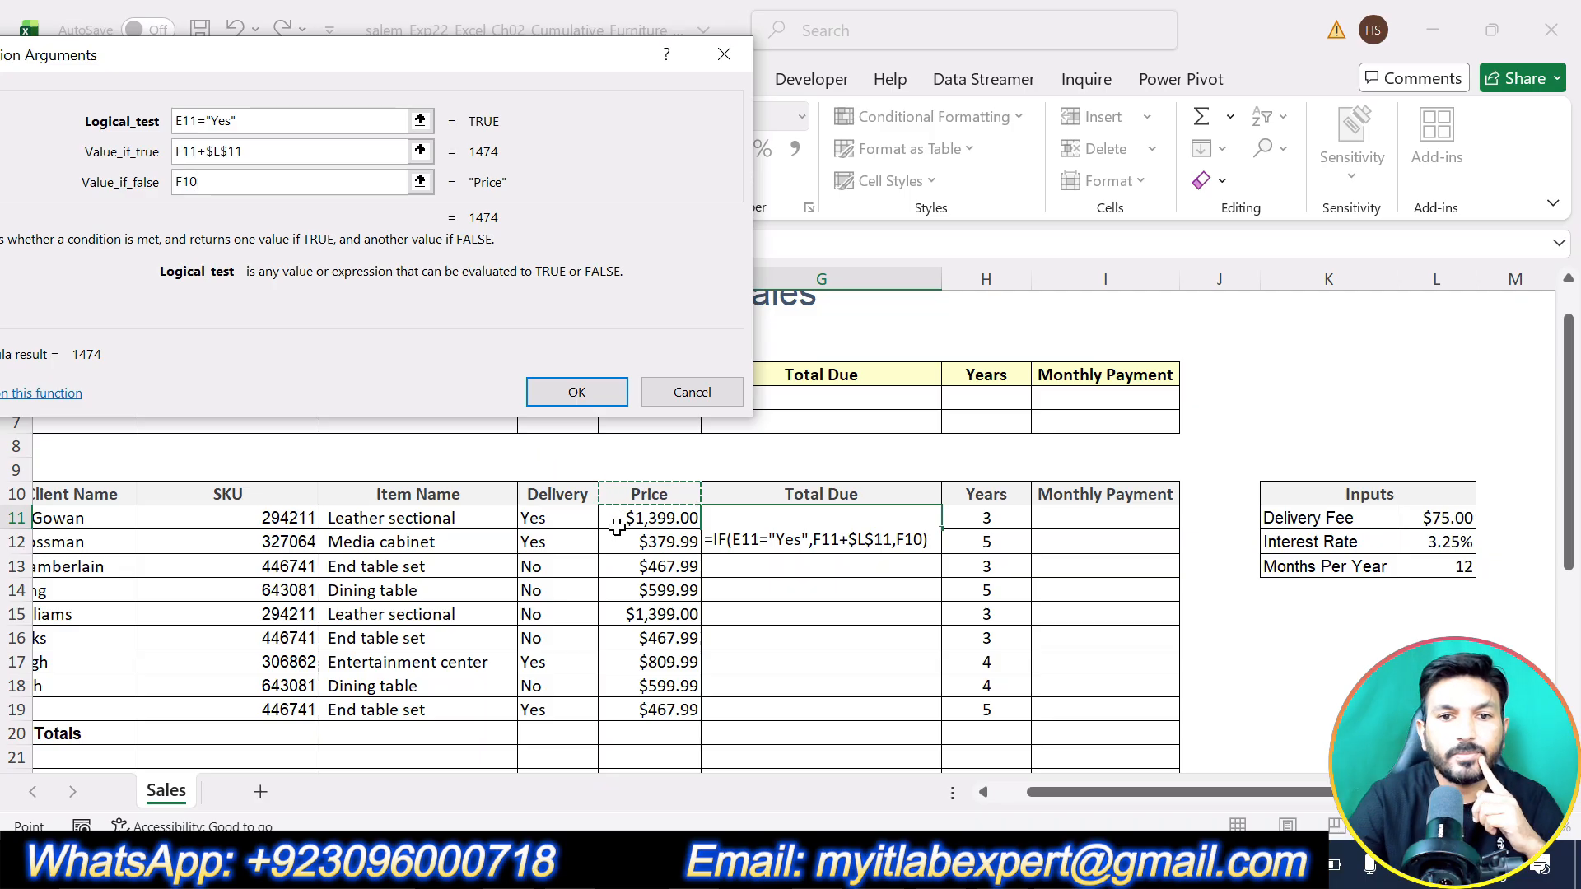
key("BackSpace")
type("1")
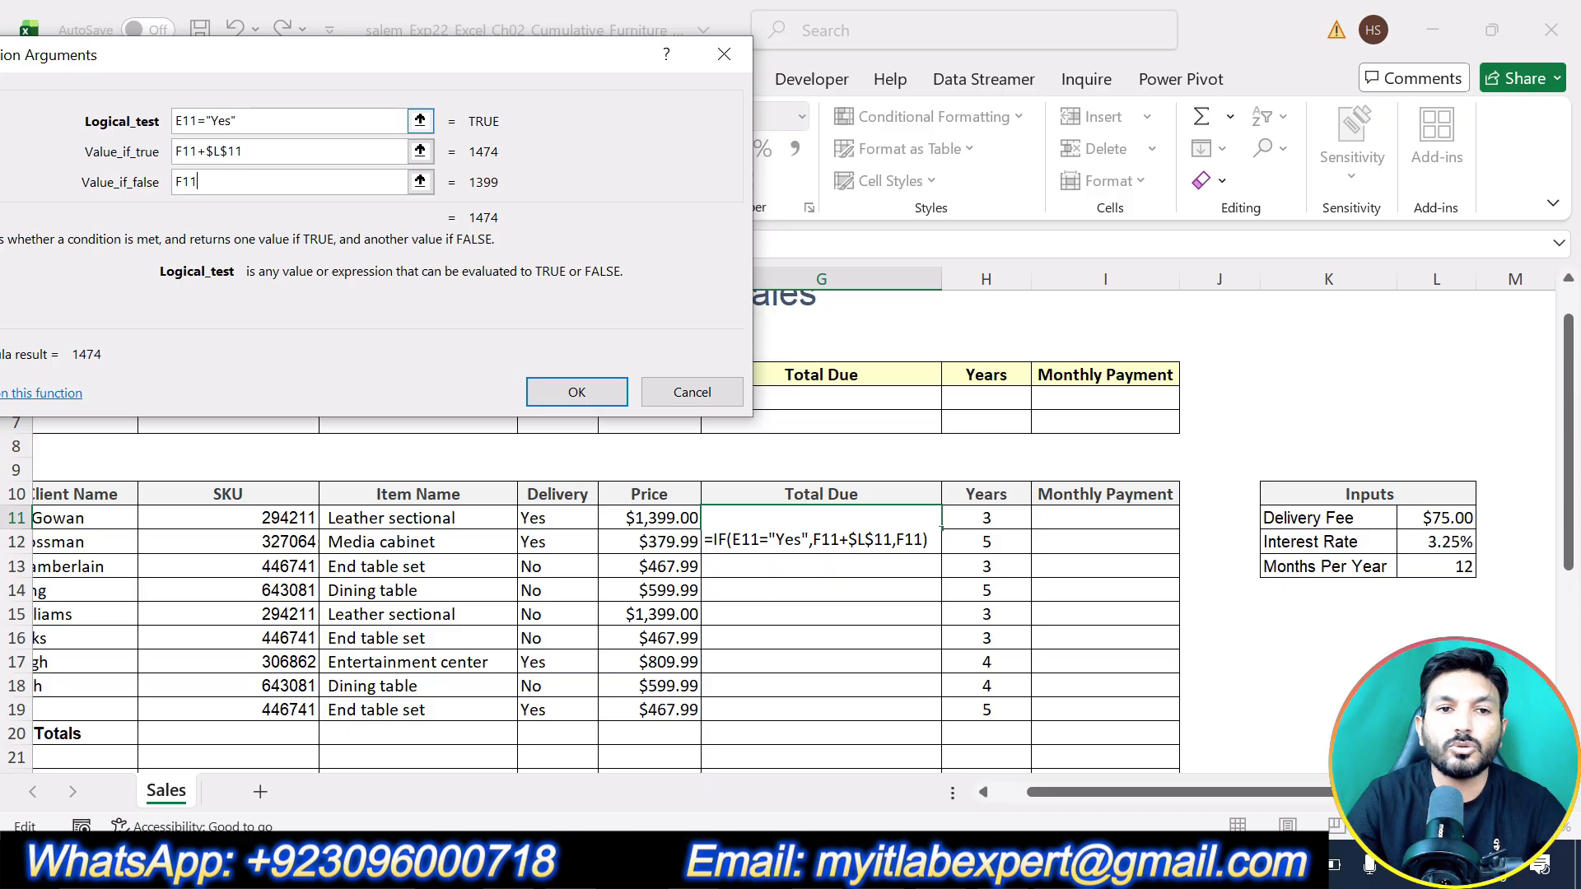
left_click(577, 392)
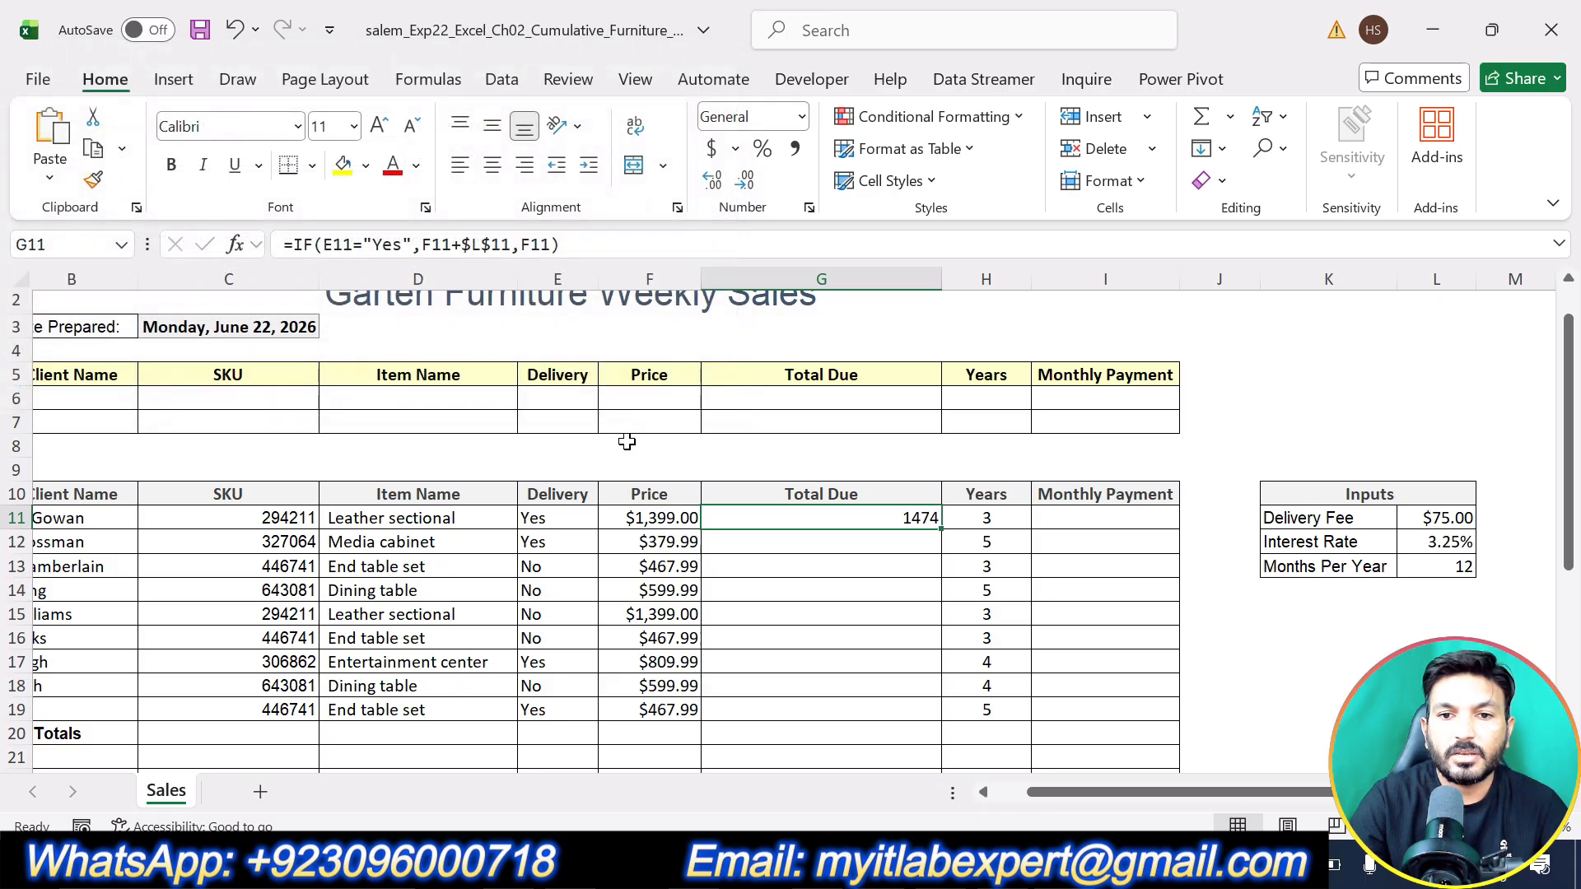
- Recheck the step 7 instruction in Word and copy the IF function from G11 down through G19 in Excel
scroll(914, 552, "down", 1)
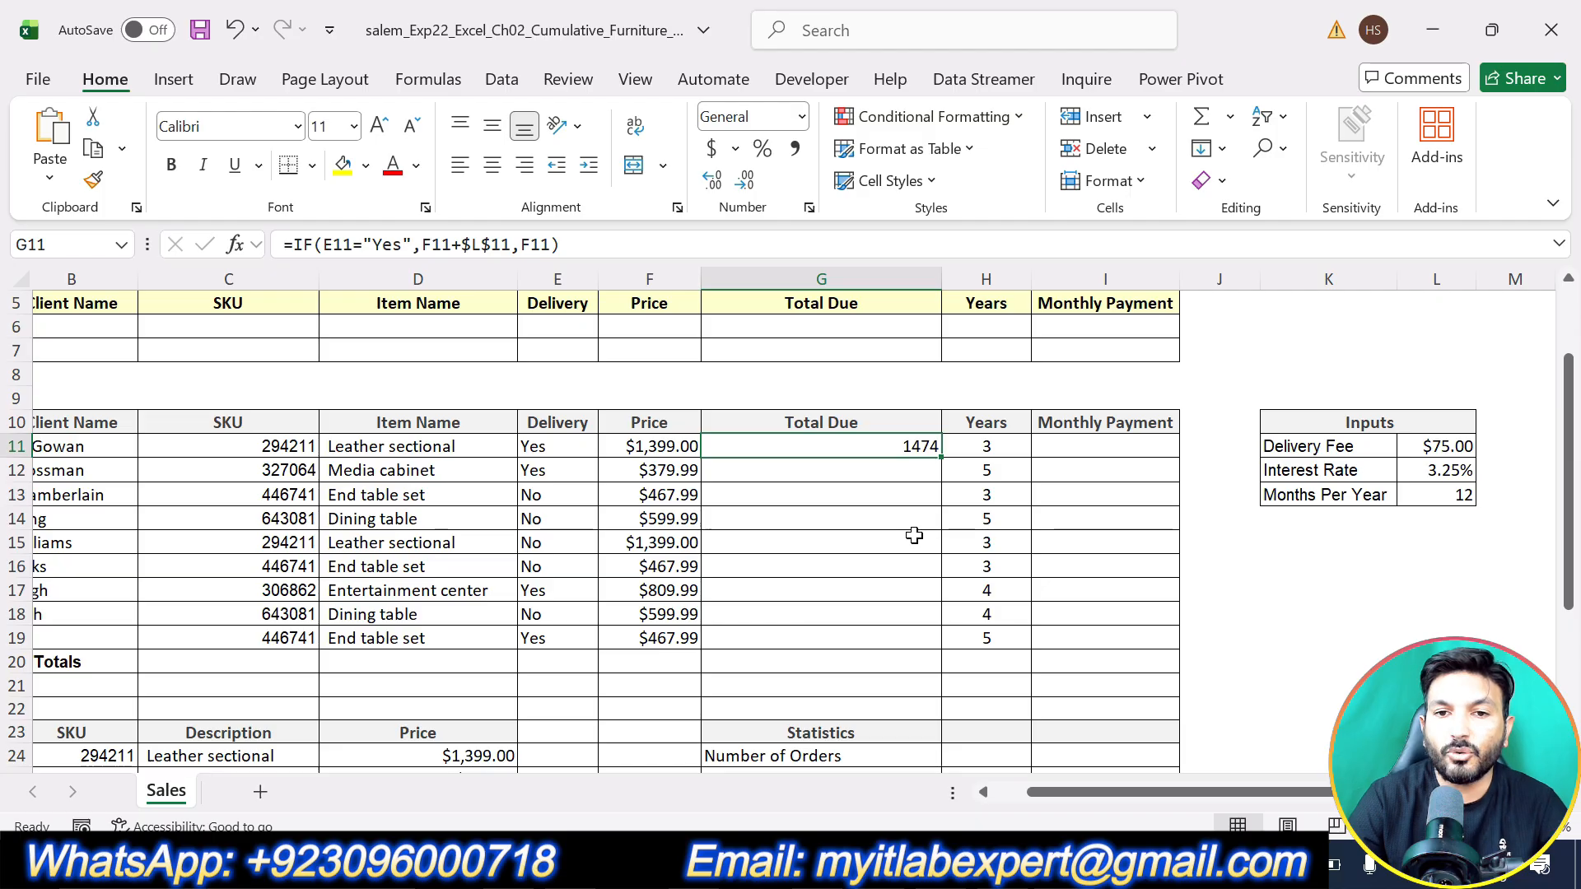
key("alt+Tab")
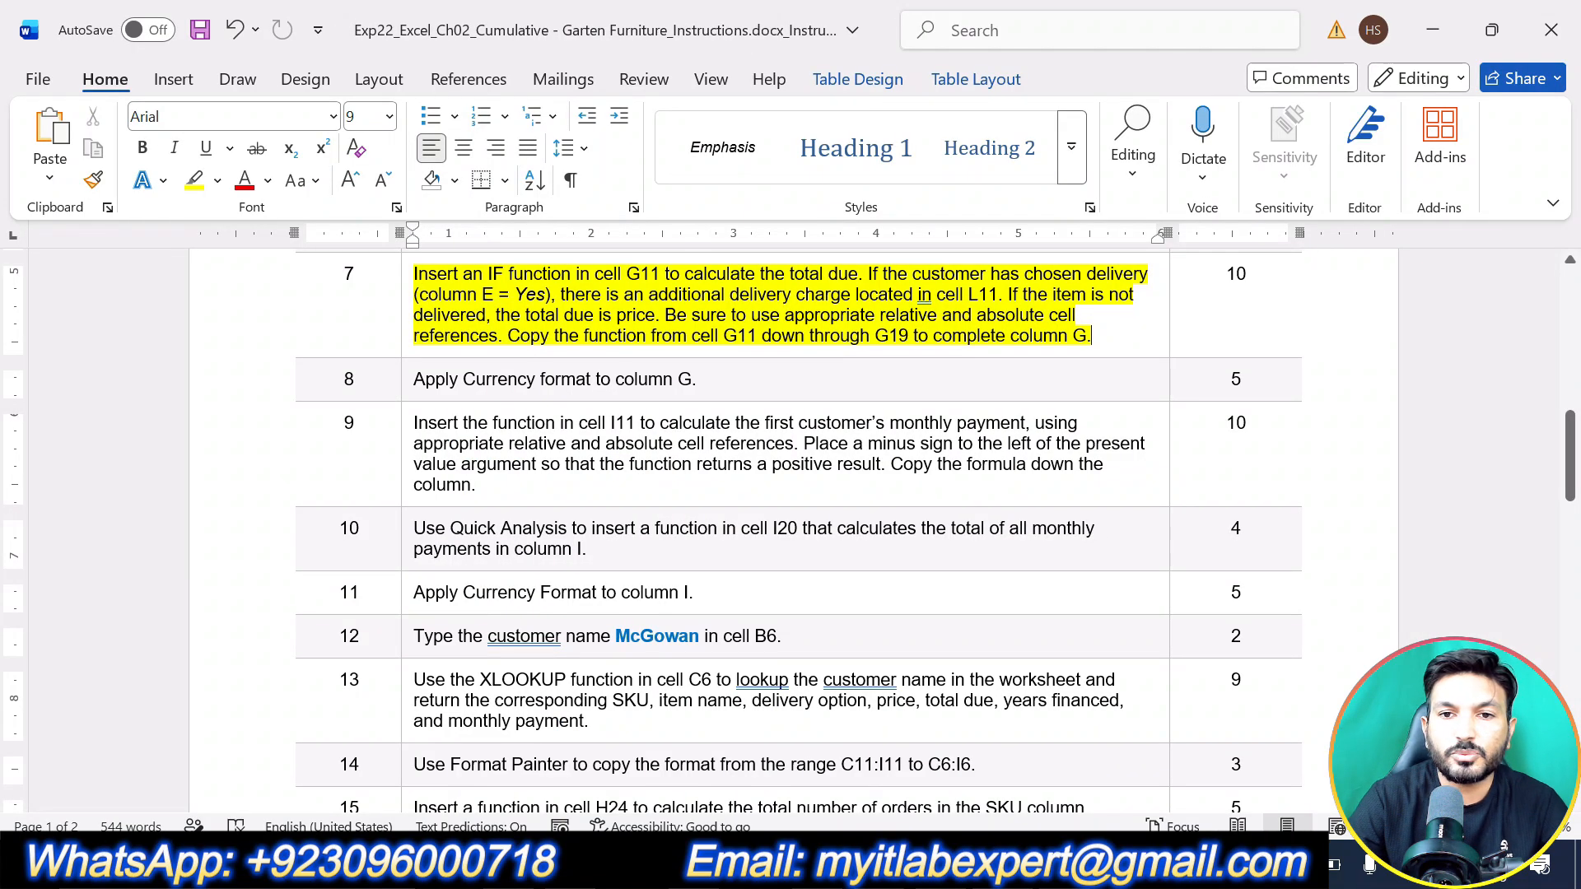
key("alt+Tab")
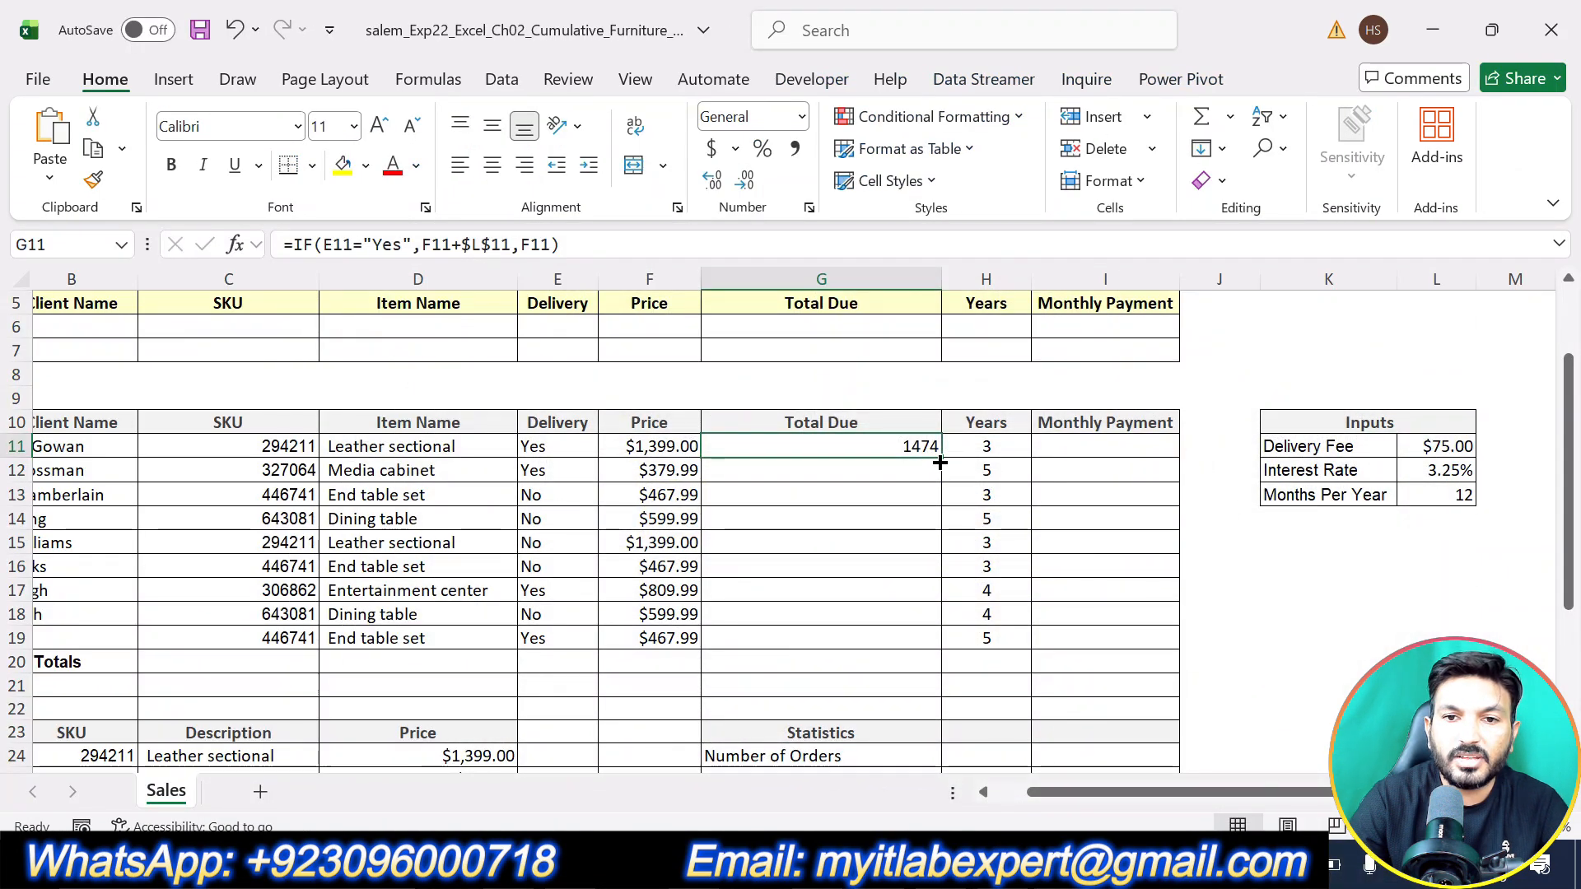
left_click_drag(940, 461, 920, 648)
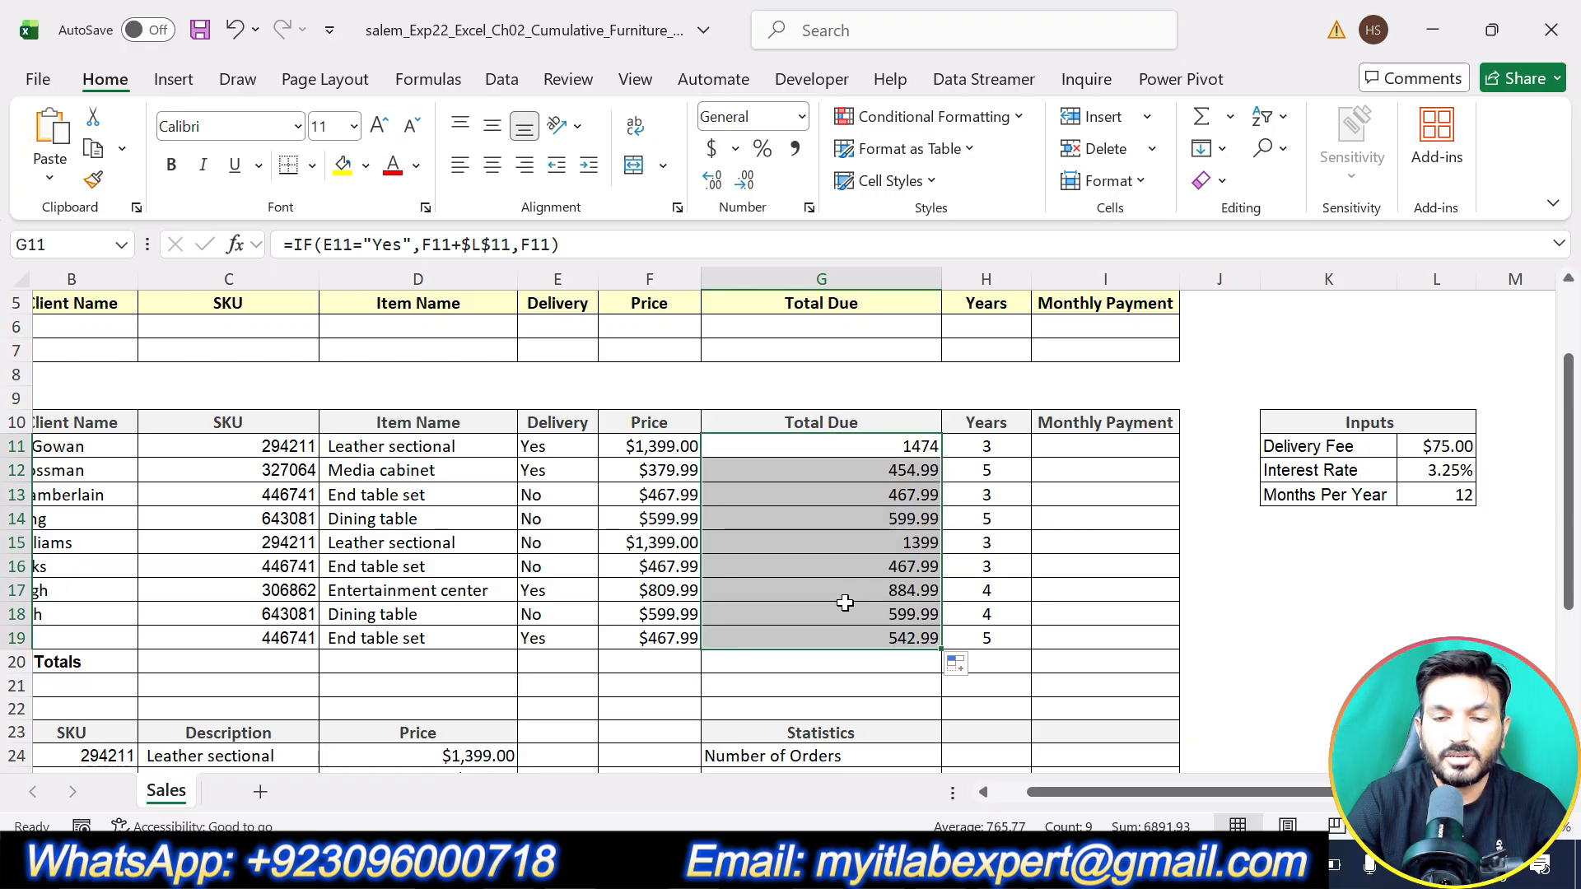
- Switch to the Word instructions, undo the step 7 highlight and highlight the step 8 instruction in yellow
key("alt+Tab")
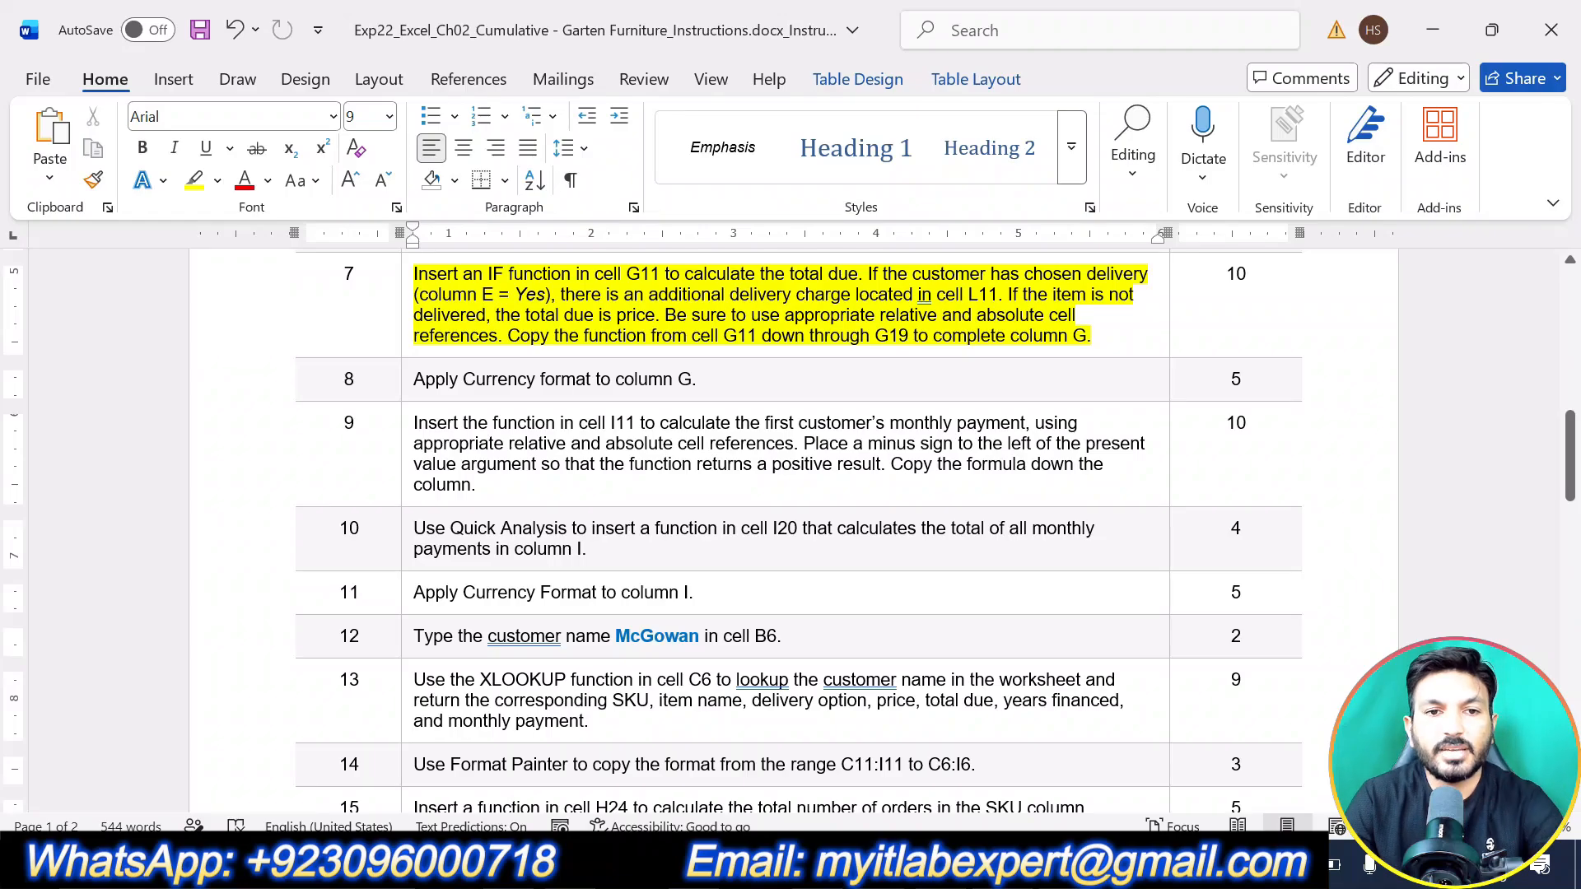
key("ctrl+z")
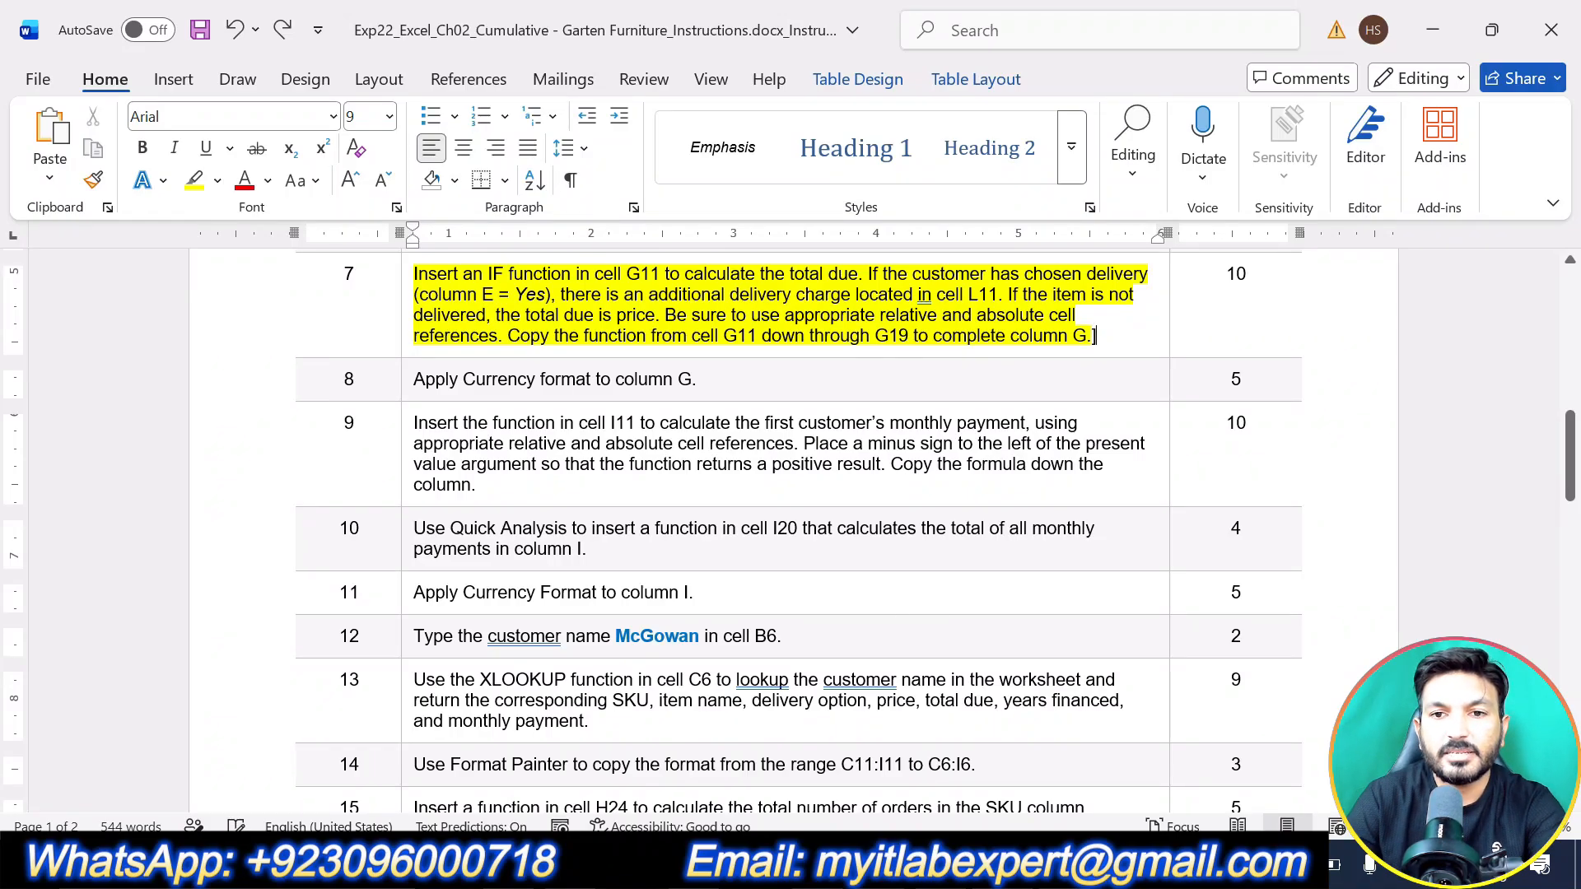
key("ctrl+z")
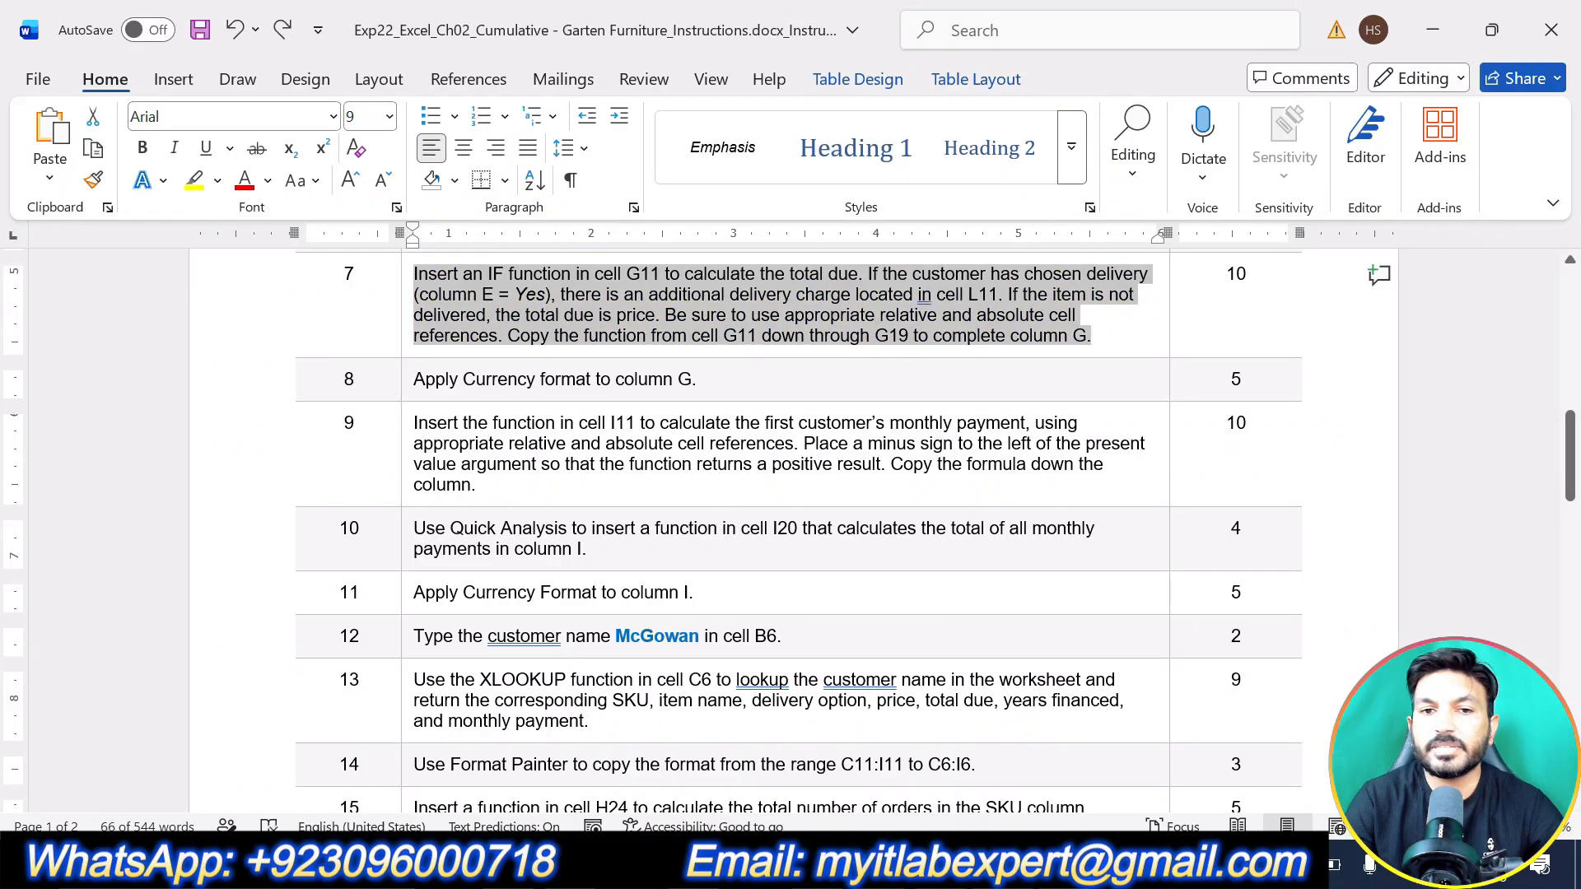
left_click_drag(704, 379, 455, 381)
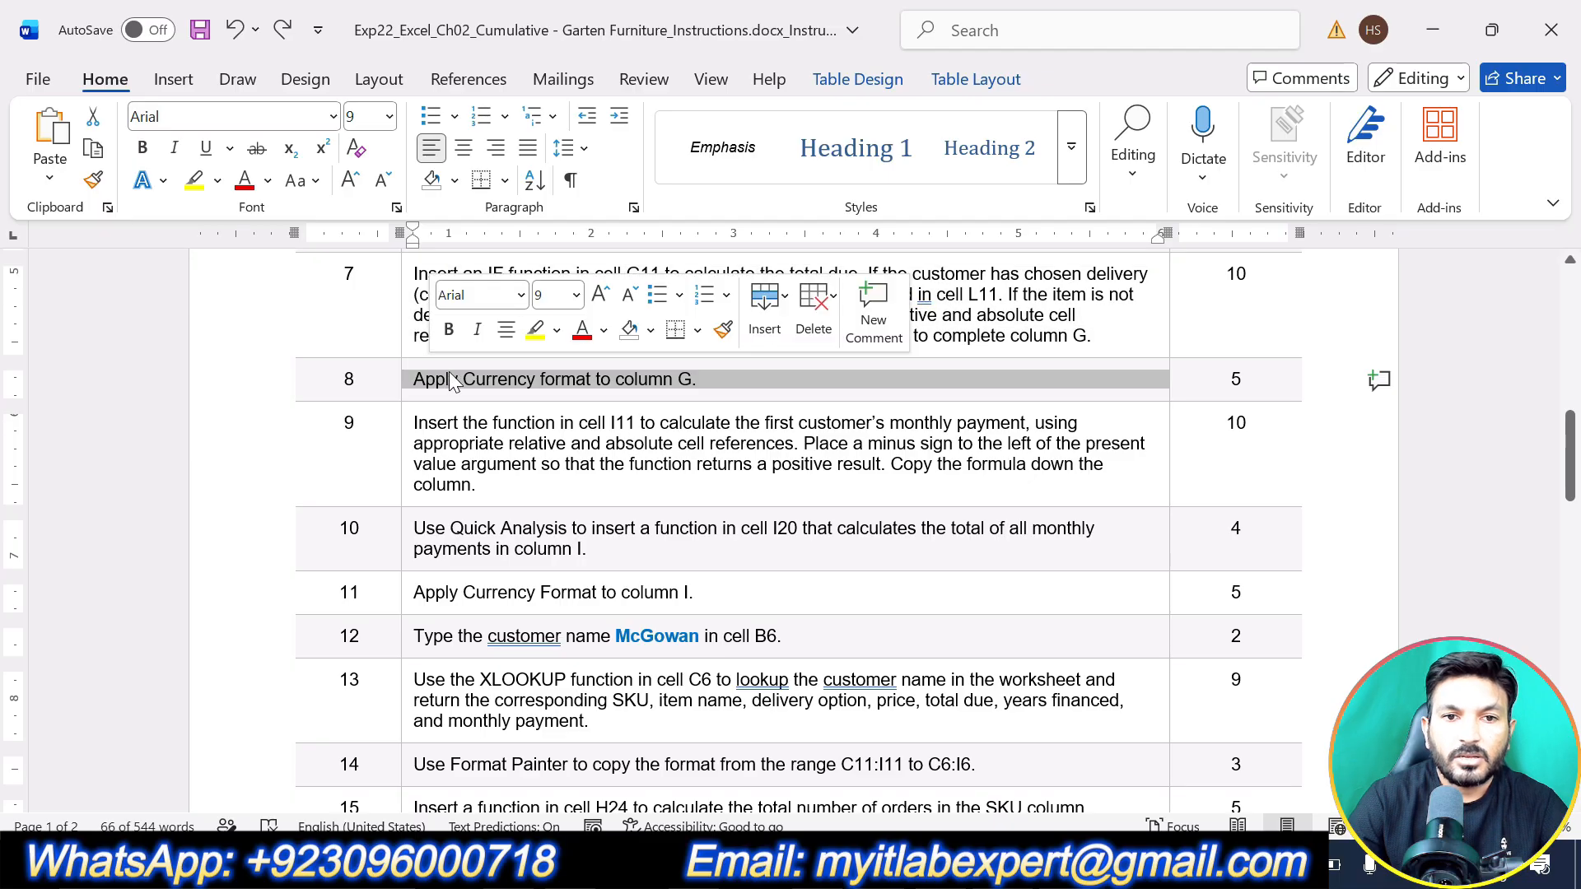
left_click(536, 331)
left_click(636, 424)
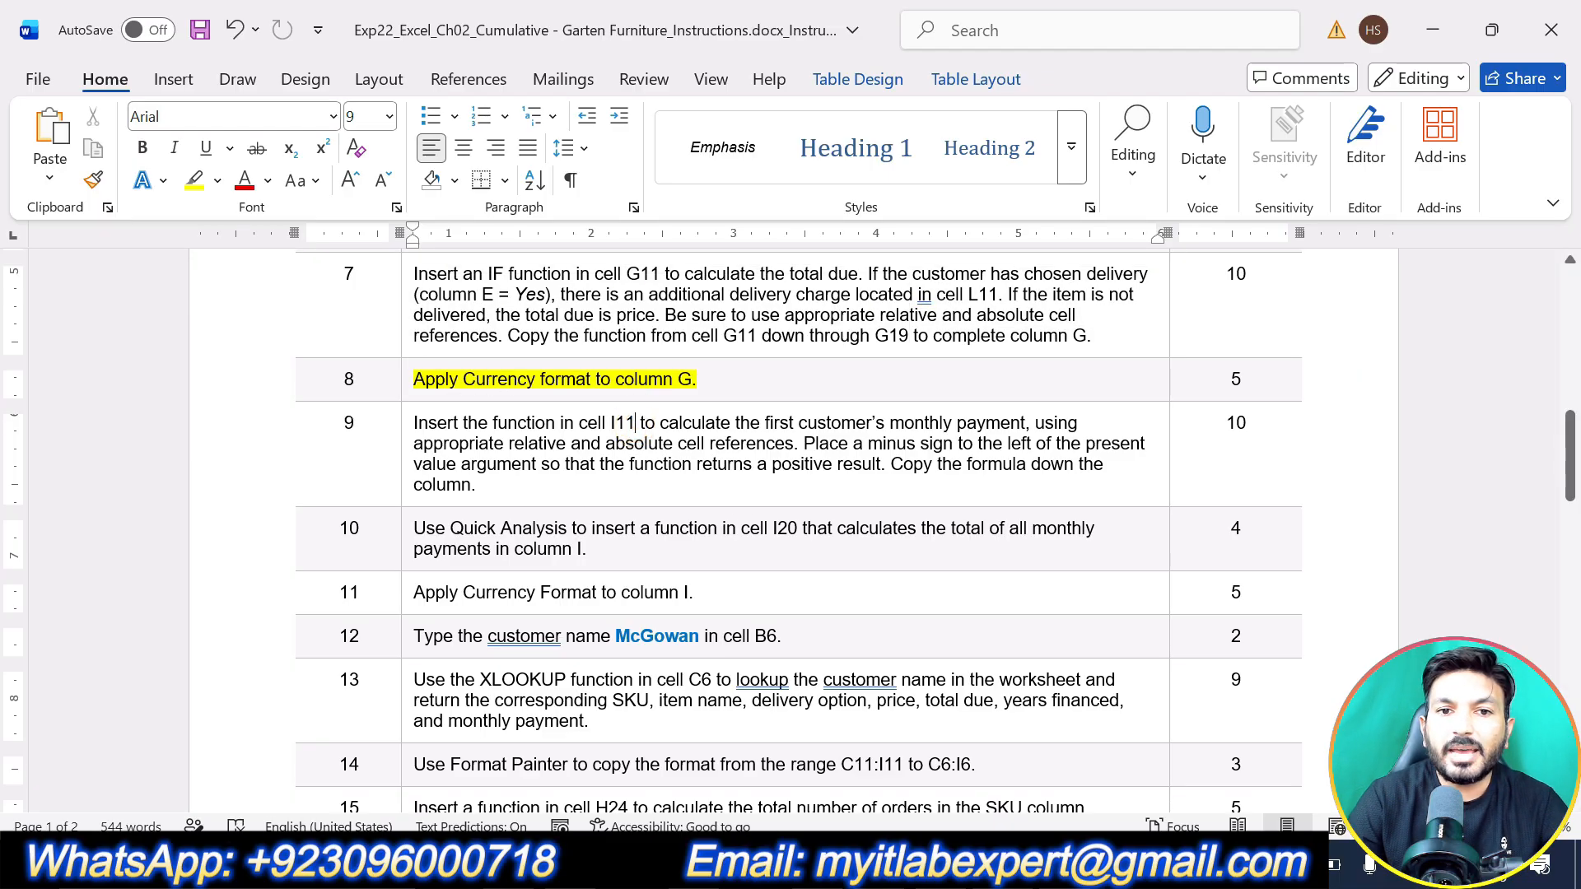
- Switch back to Excel and apply the Currency format to the total due values in G11:G19
key("alt+Tab")
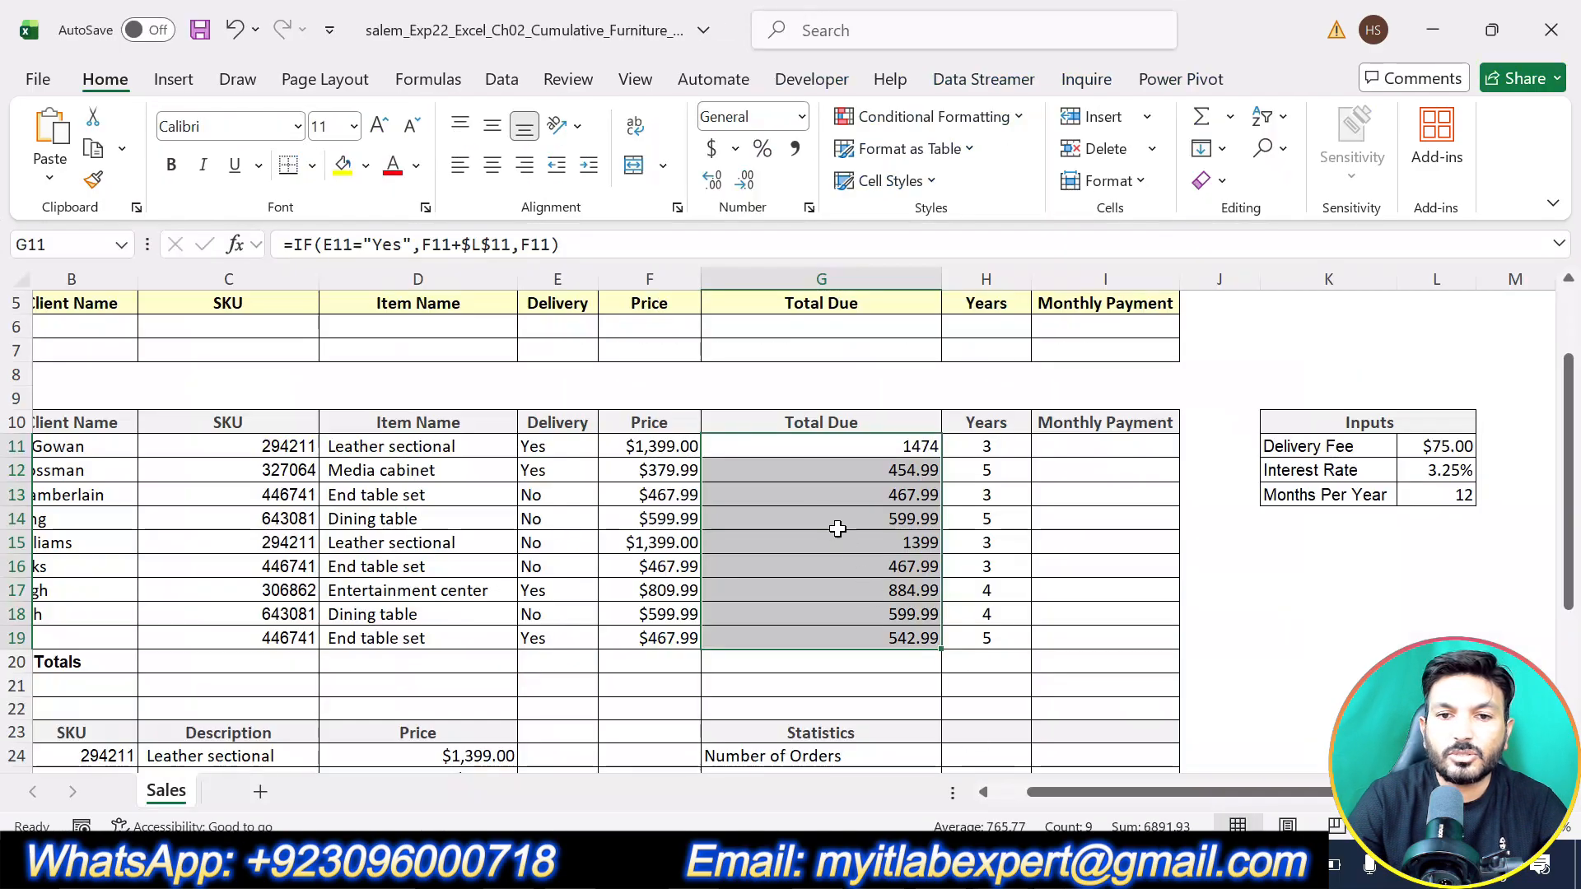
left_click_drag(880, 446, 899, 639)
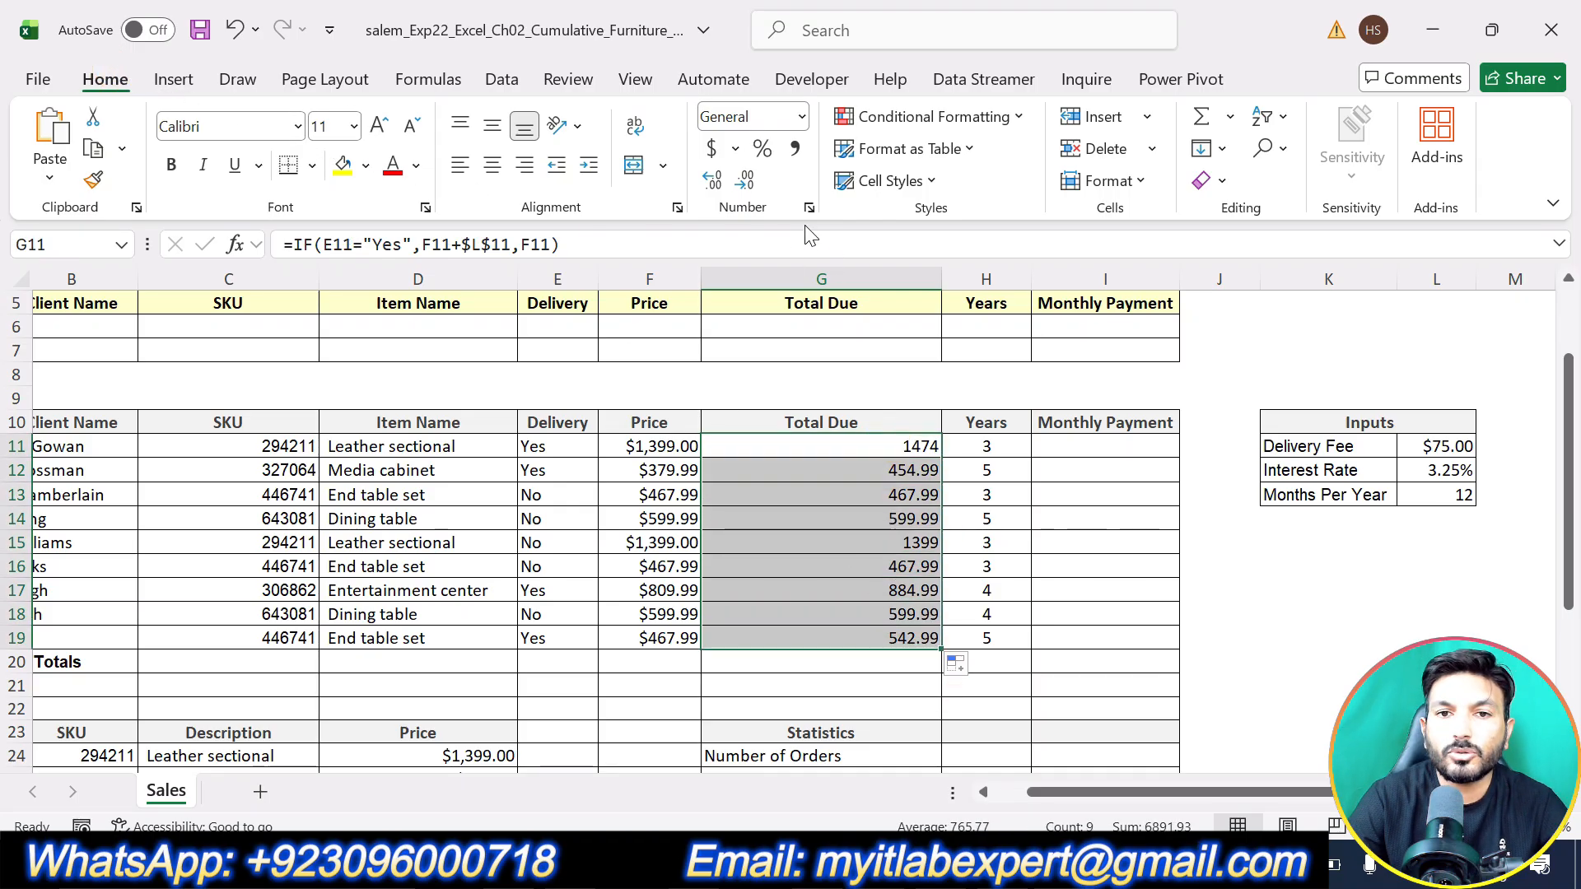
left_click(801, 116)
left_click(826, 295)
left_click(1116, 611)
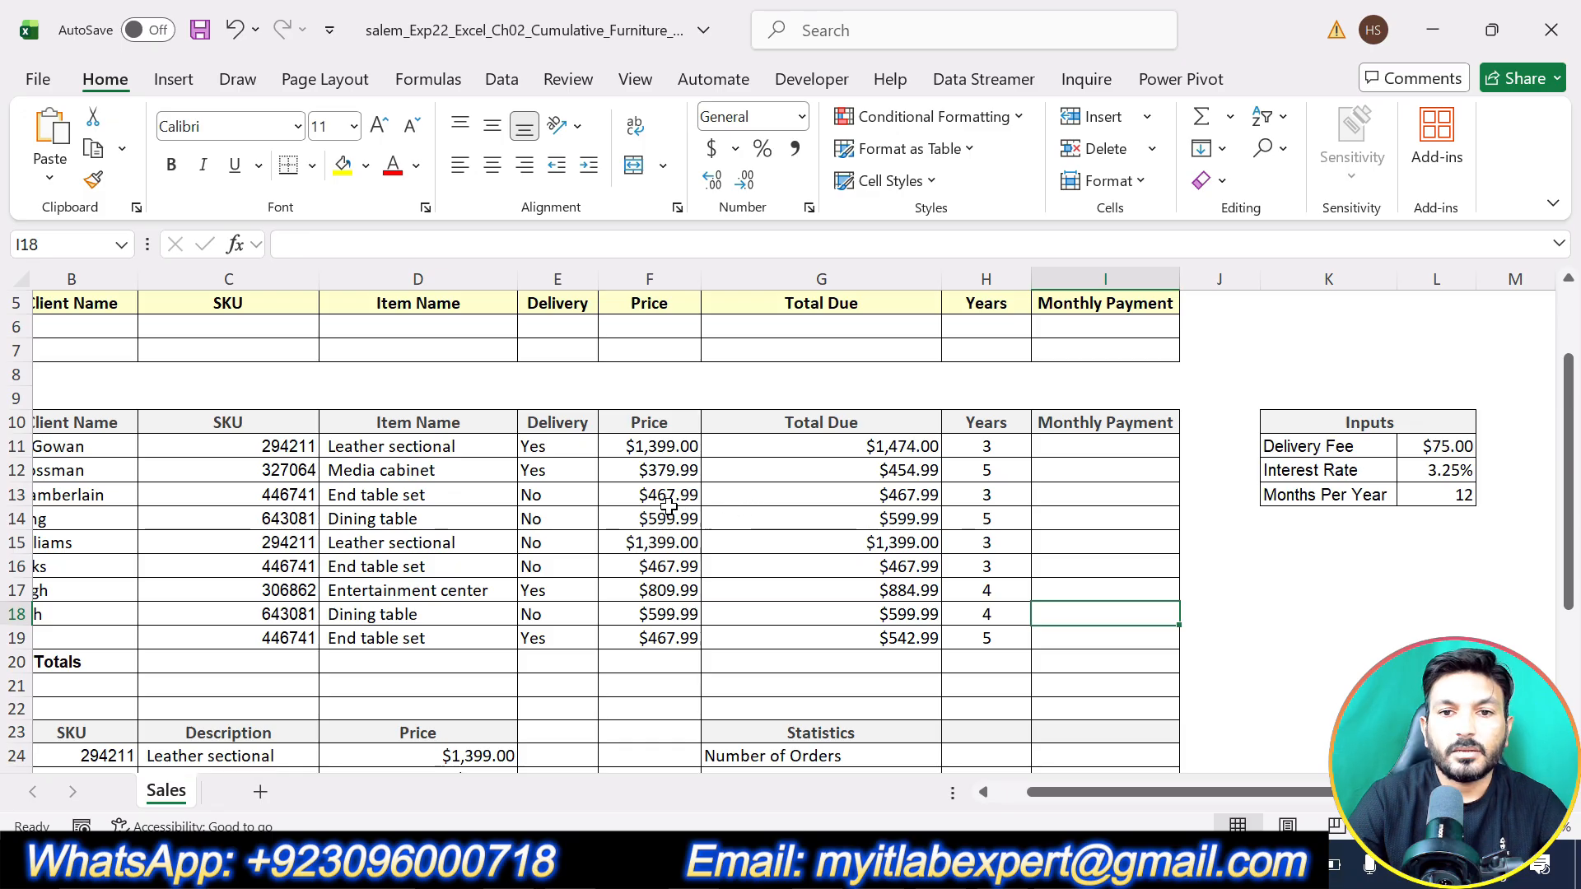
left_click(893, 517)
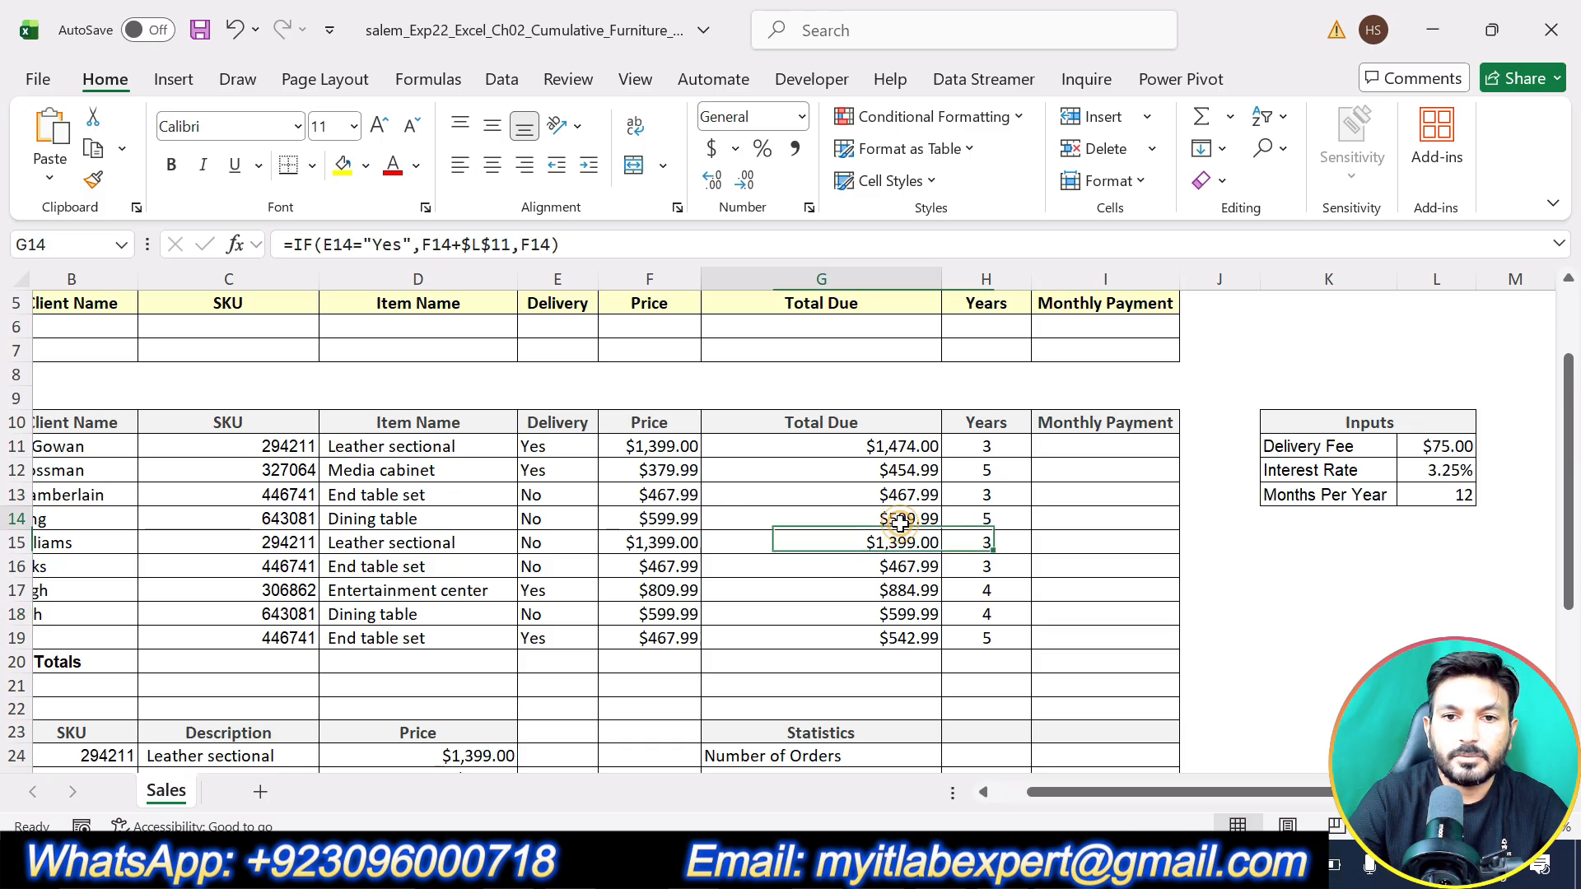
left_click(897, 495)
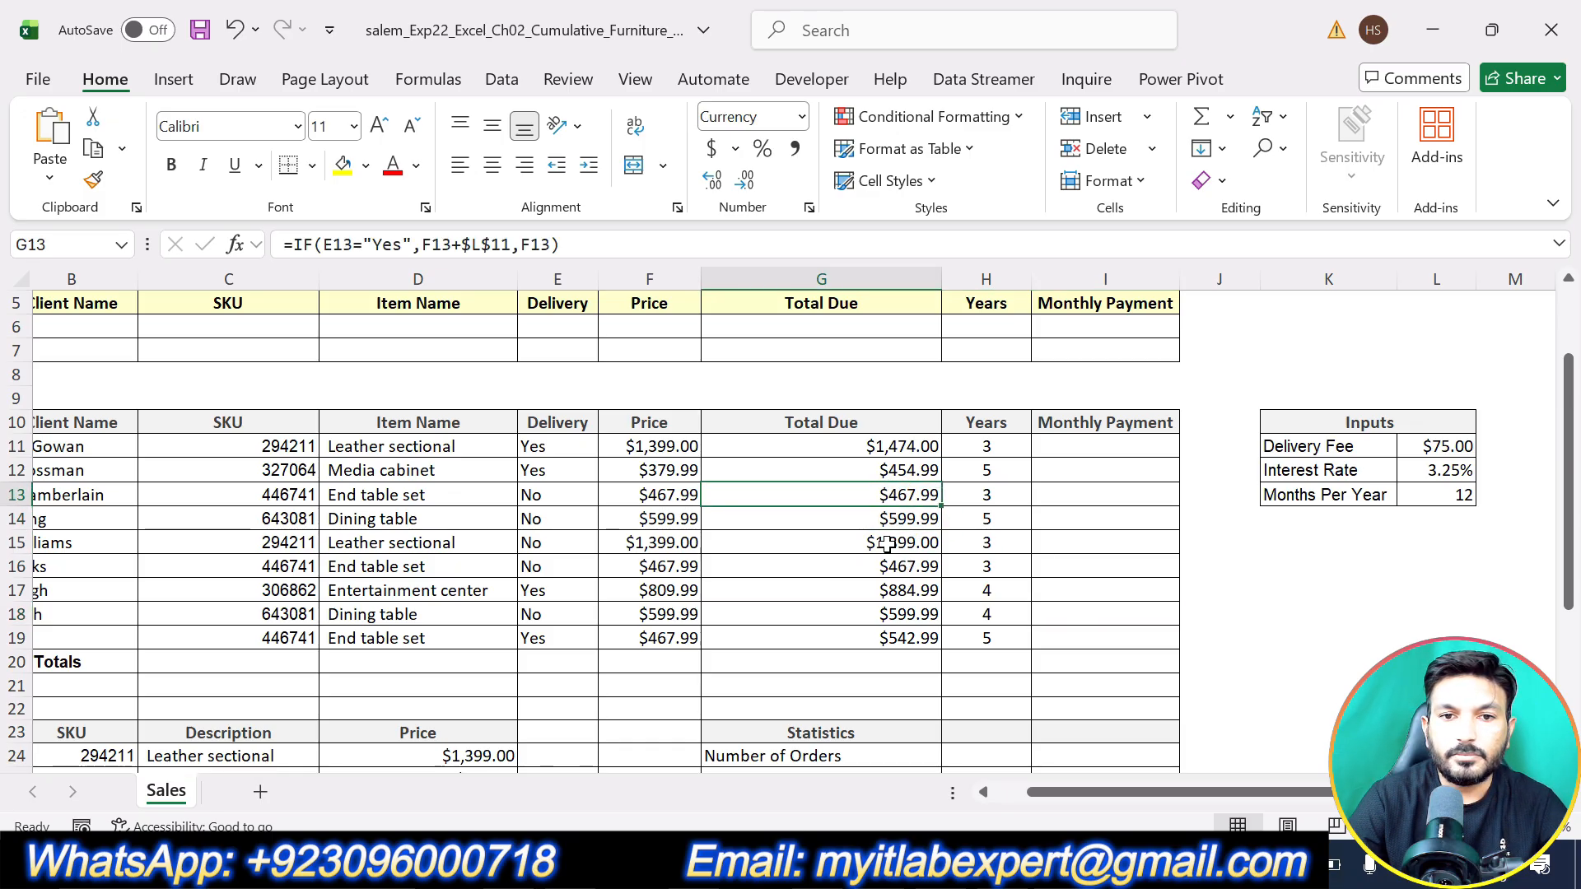
- Switch to the Word instructions, undo the step 8 highlight and highlight the step 9 instruction in yellow
key("alt+Tab")
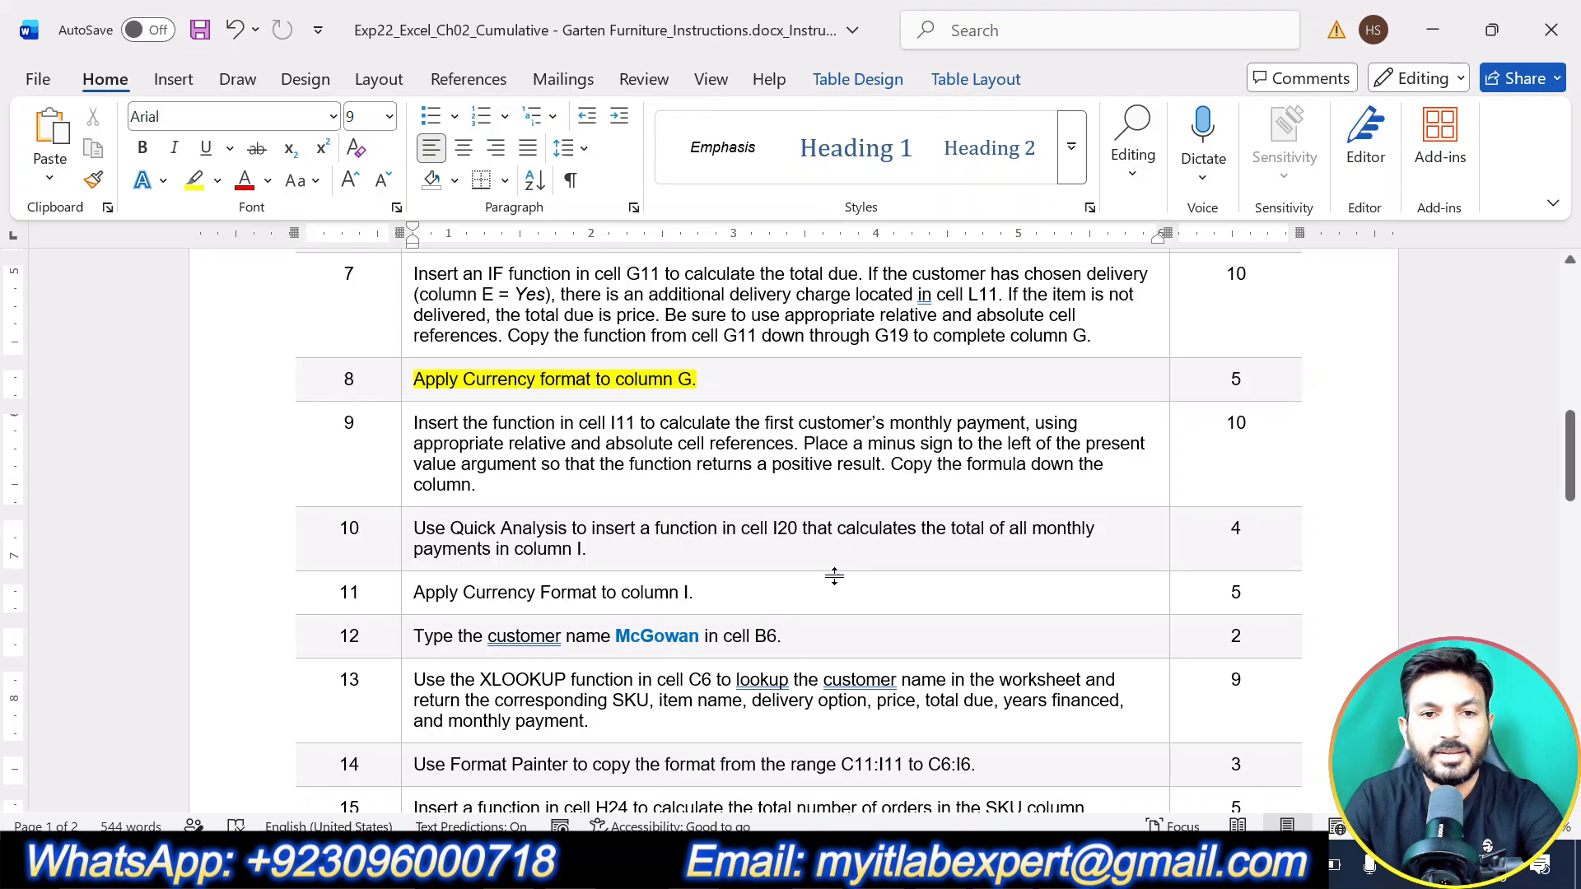
key("ctrl+z")
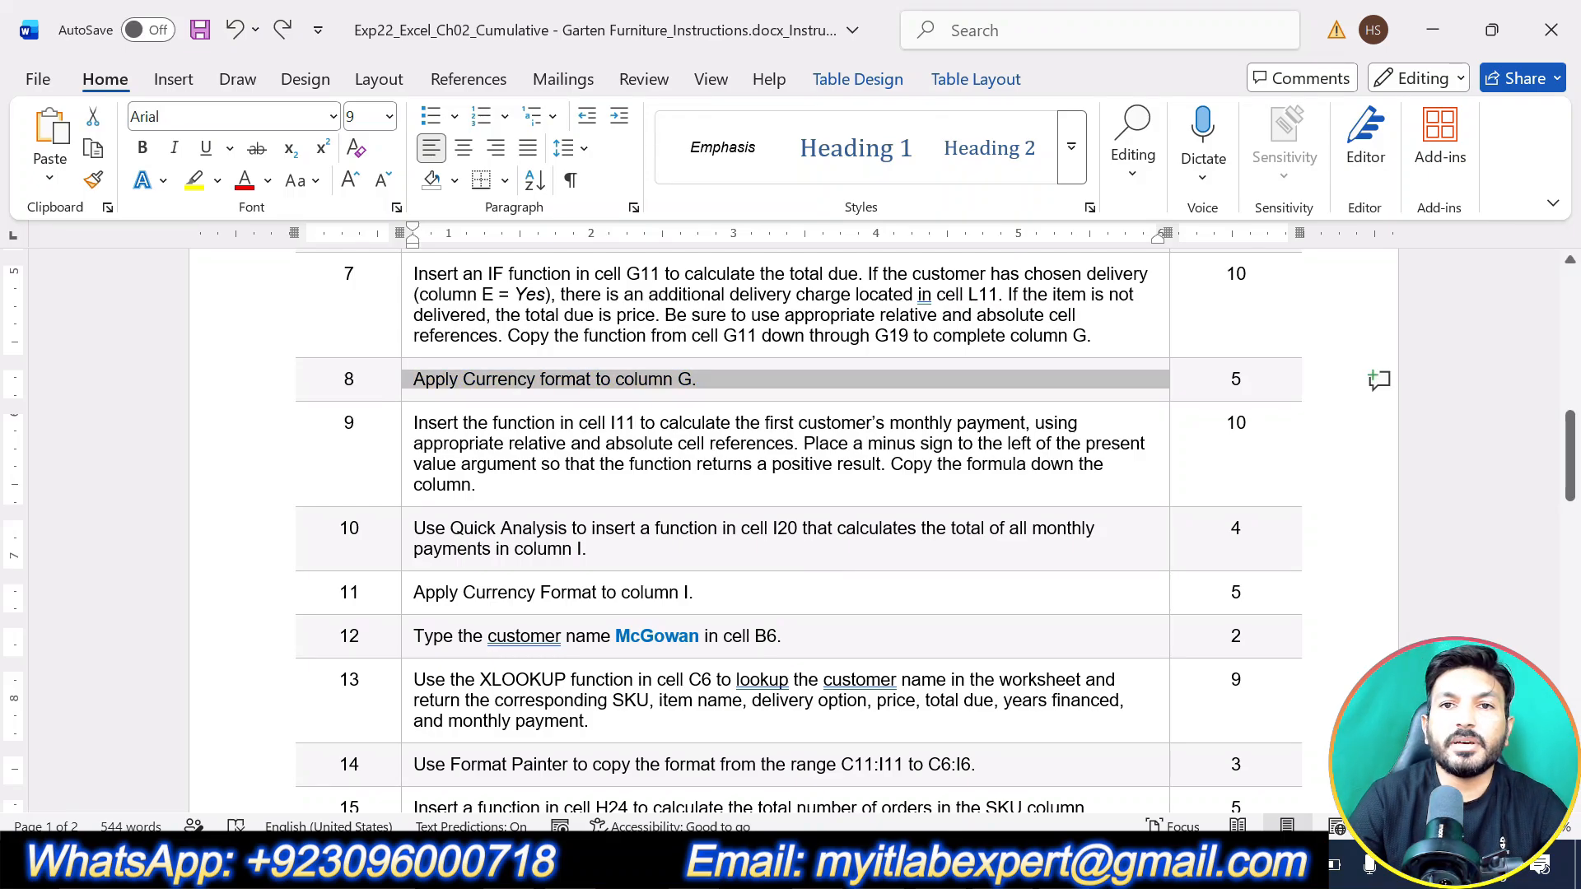
scroll(724, 540, "down", 10)
scroll(724, 535, "up", 8)
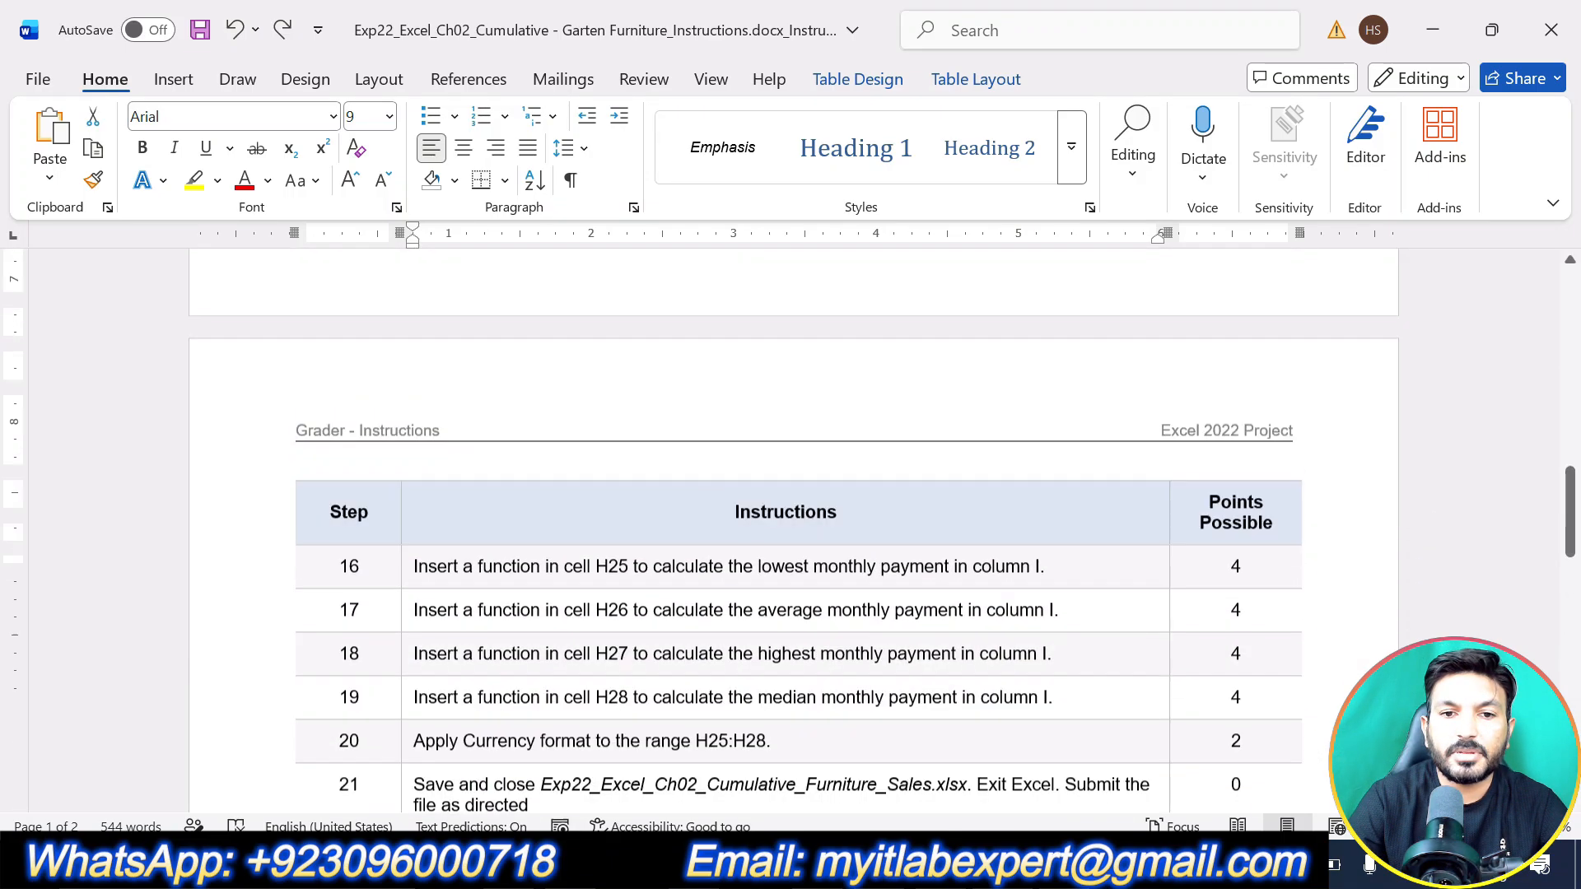
scroll(724, 531, "up", 3)
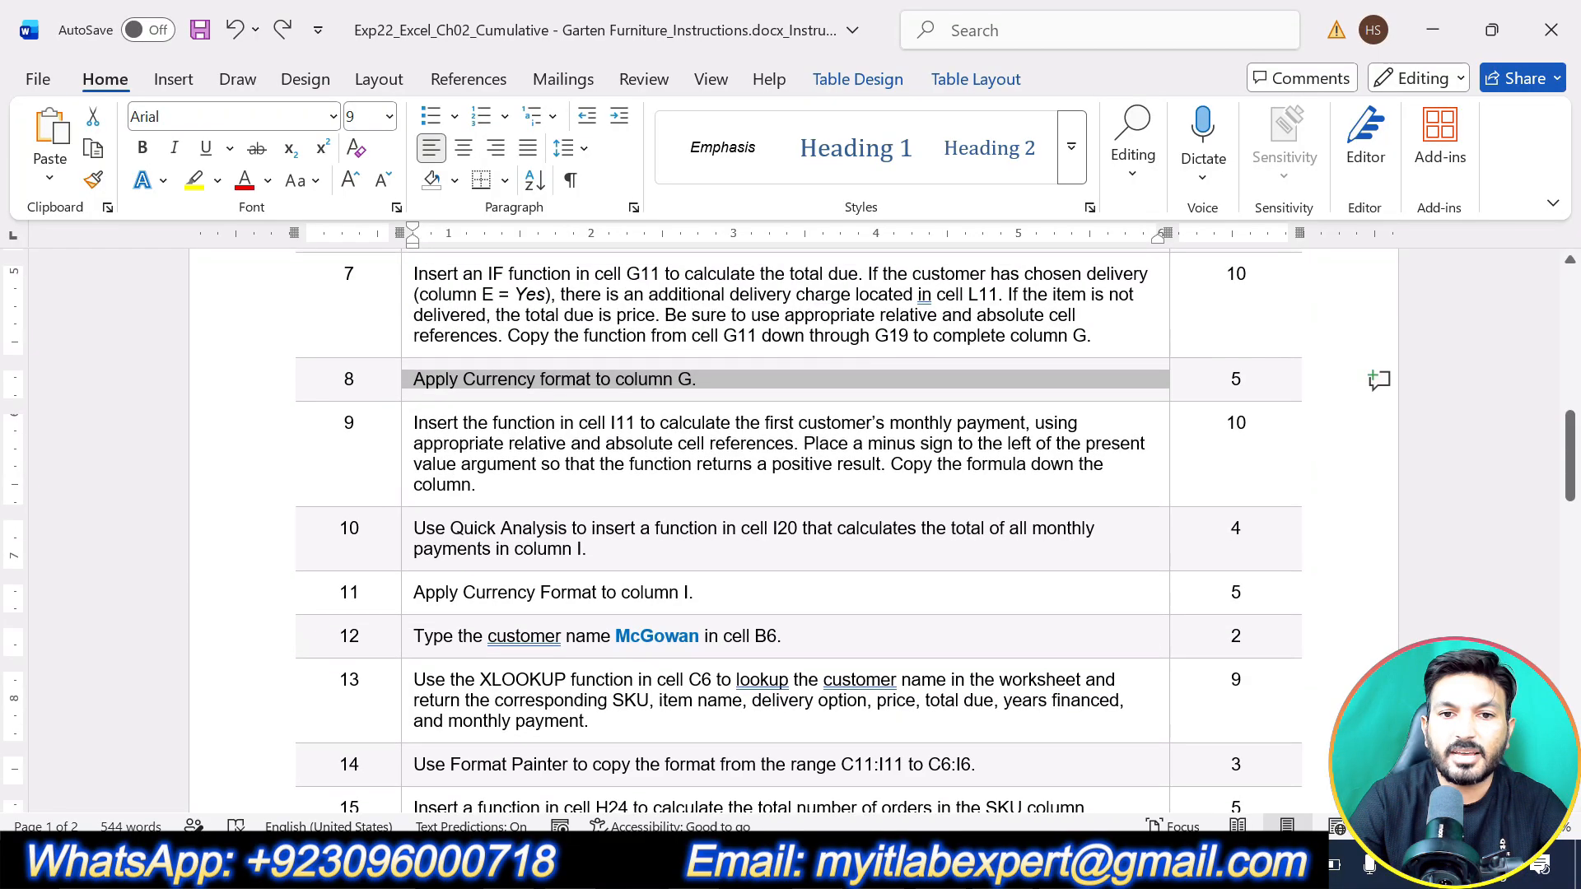
left_click_drag(477, 486, 415, 422)
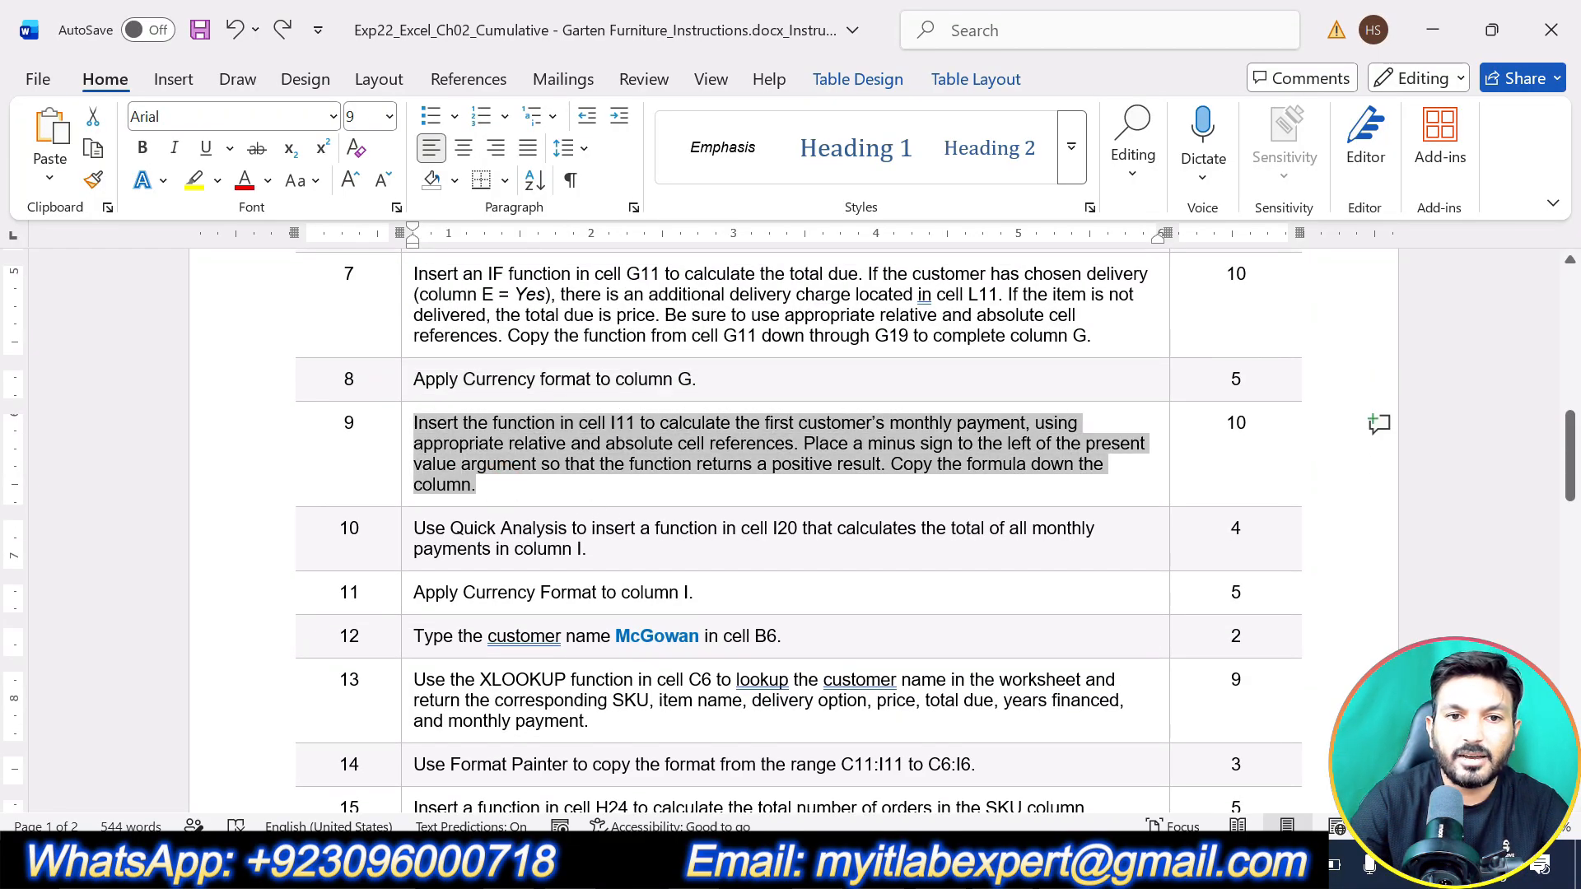
left_click(530, 385)
left_click(565, 464)
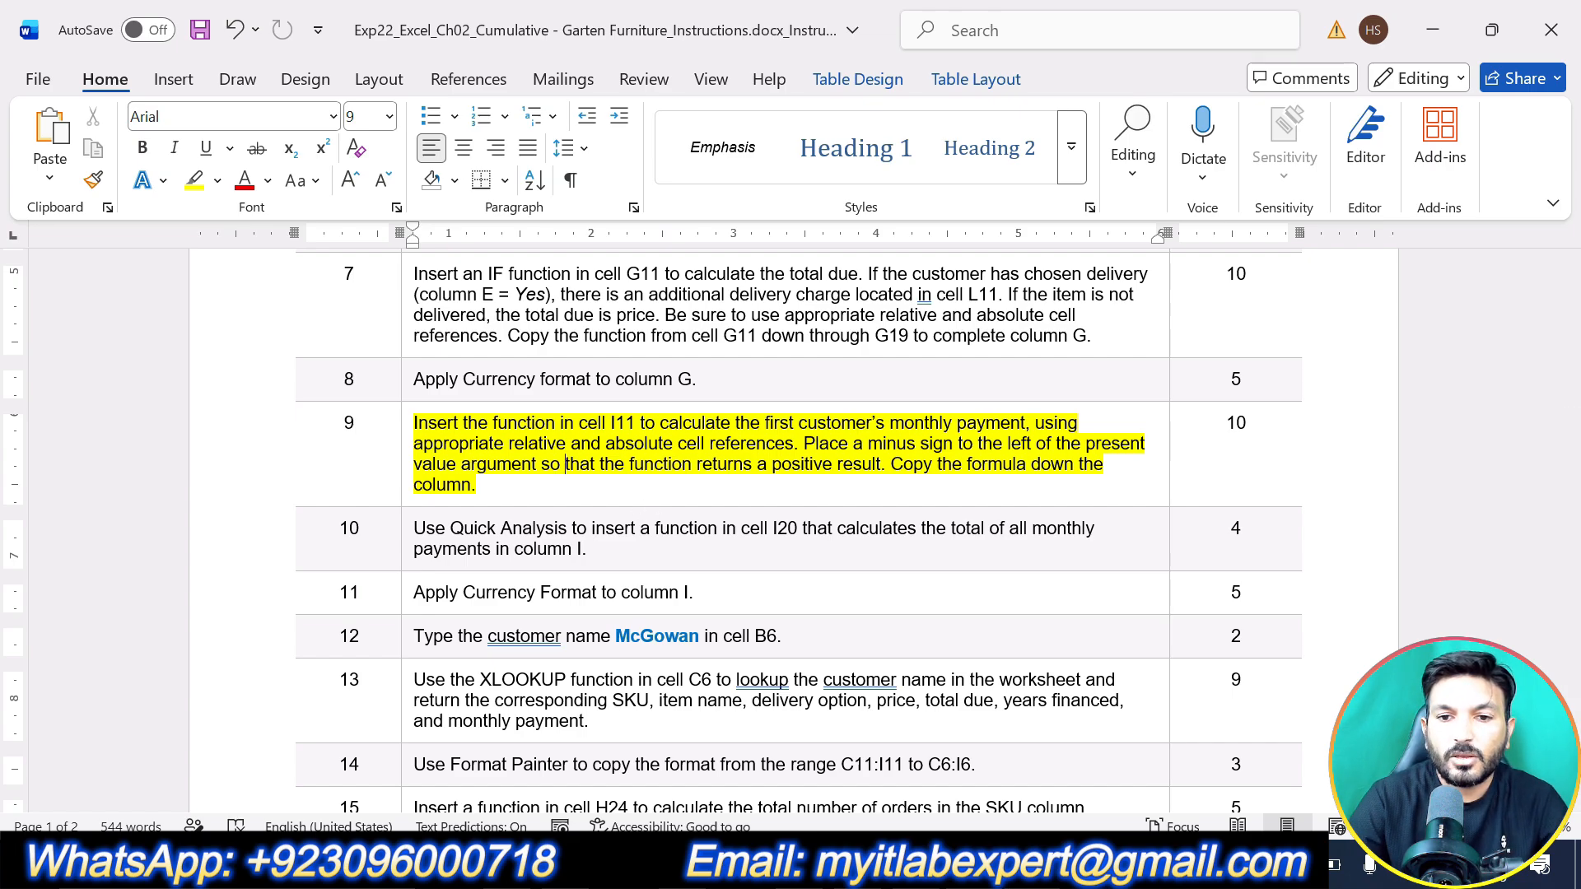
- Switch to Excel, recheck the step 9 instruction in Word, and start a PMT function in I11 with its function arguments open
key("alt+Tab")
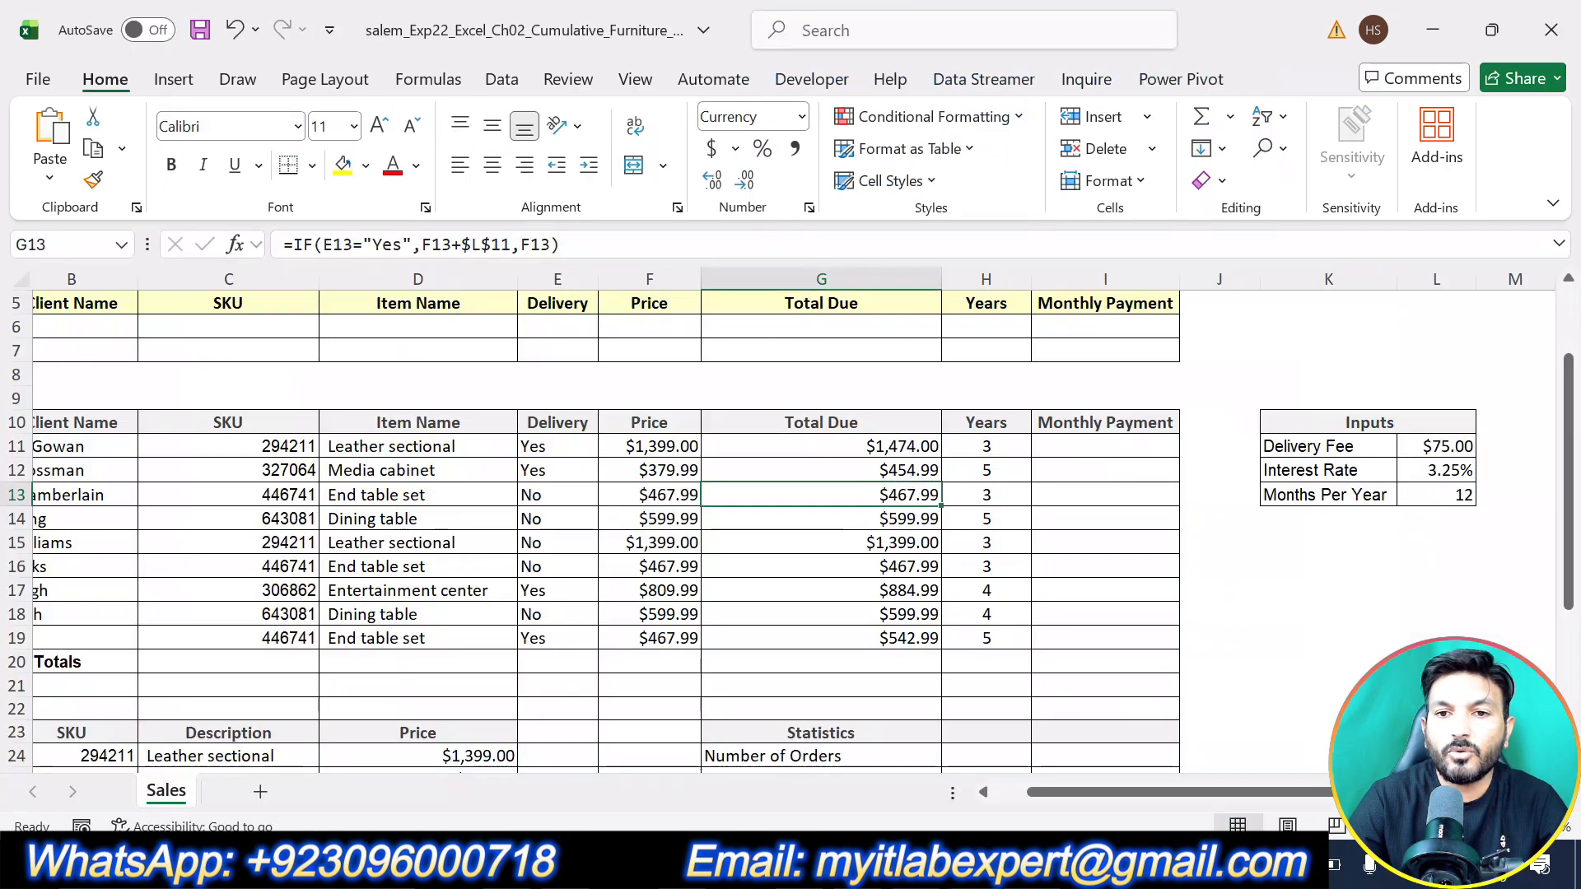
left_click(1102, 449)
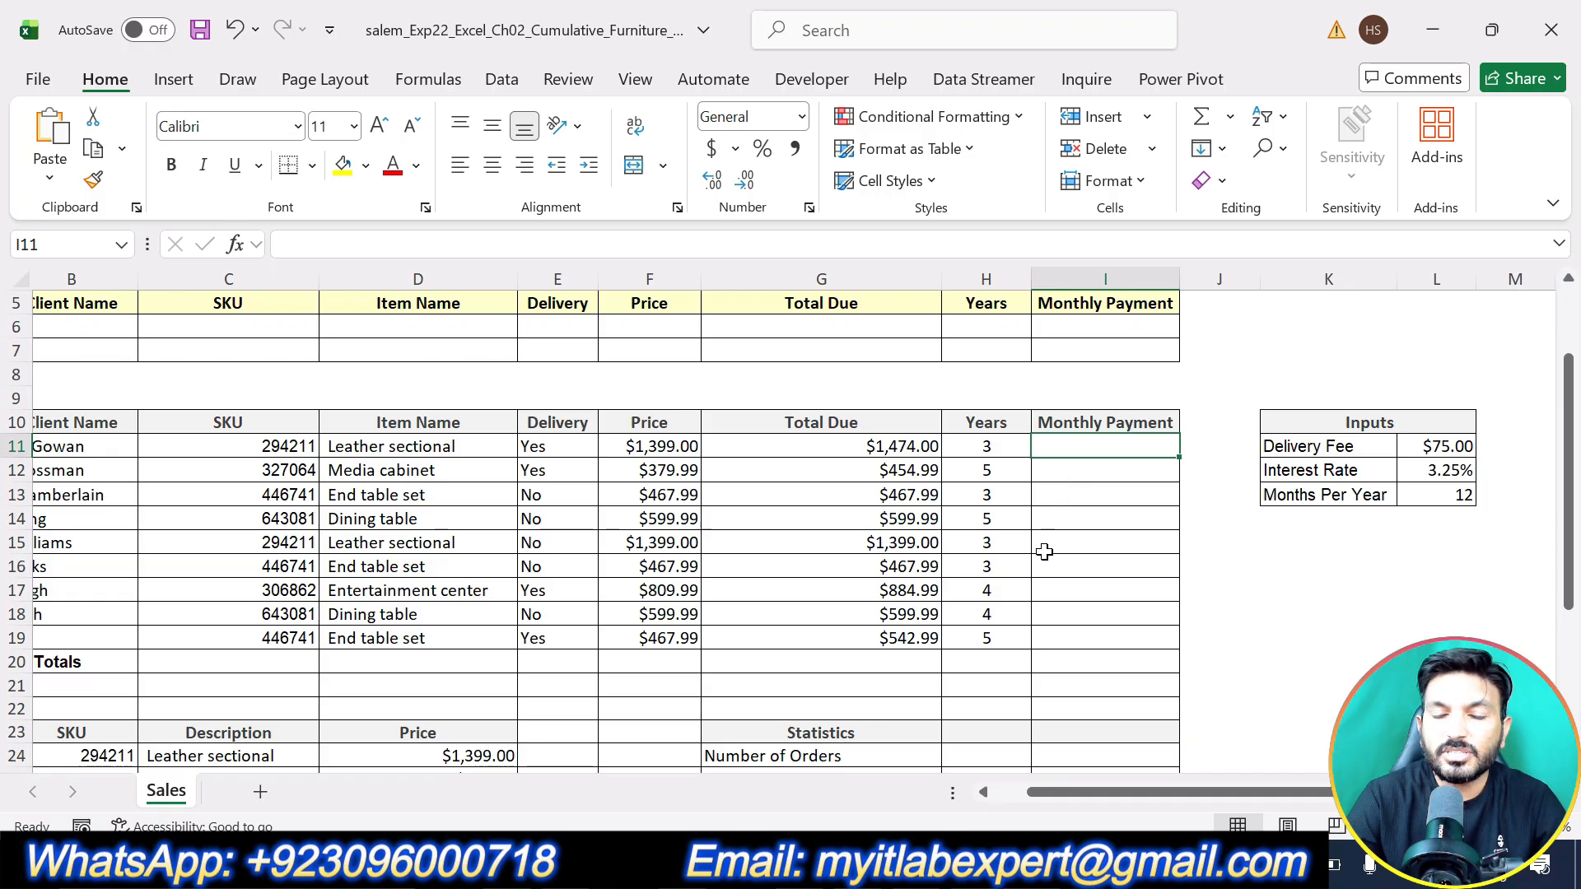
left_click(929, 865)
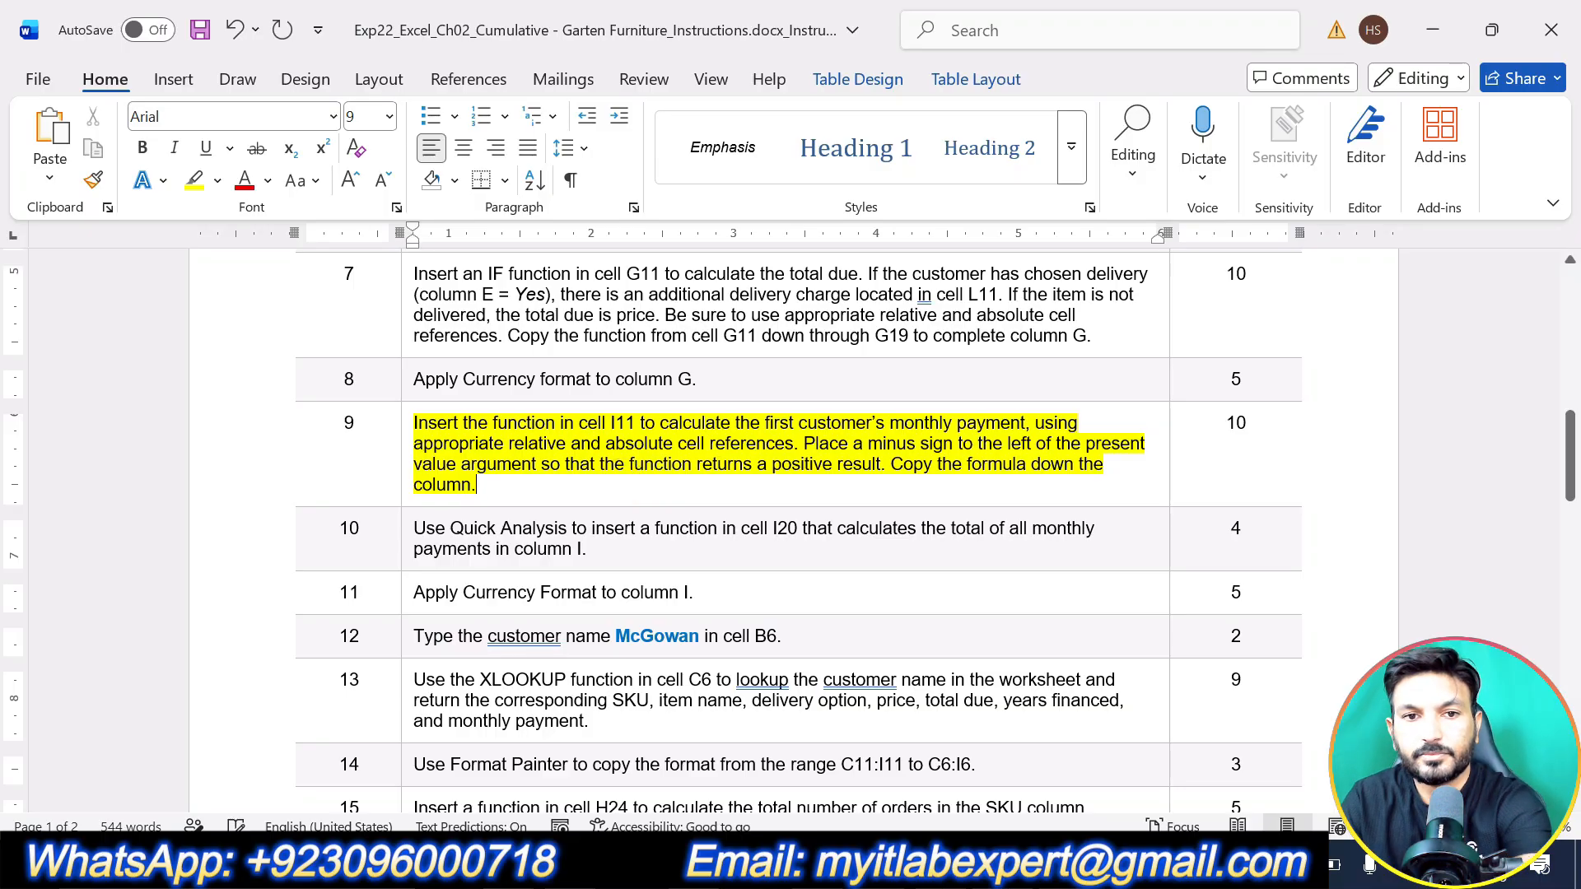
left_click(956, 864)
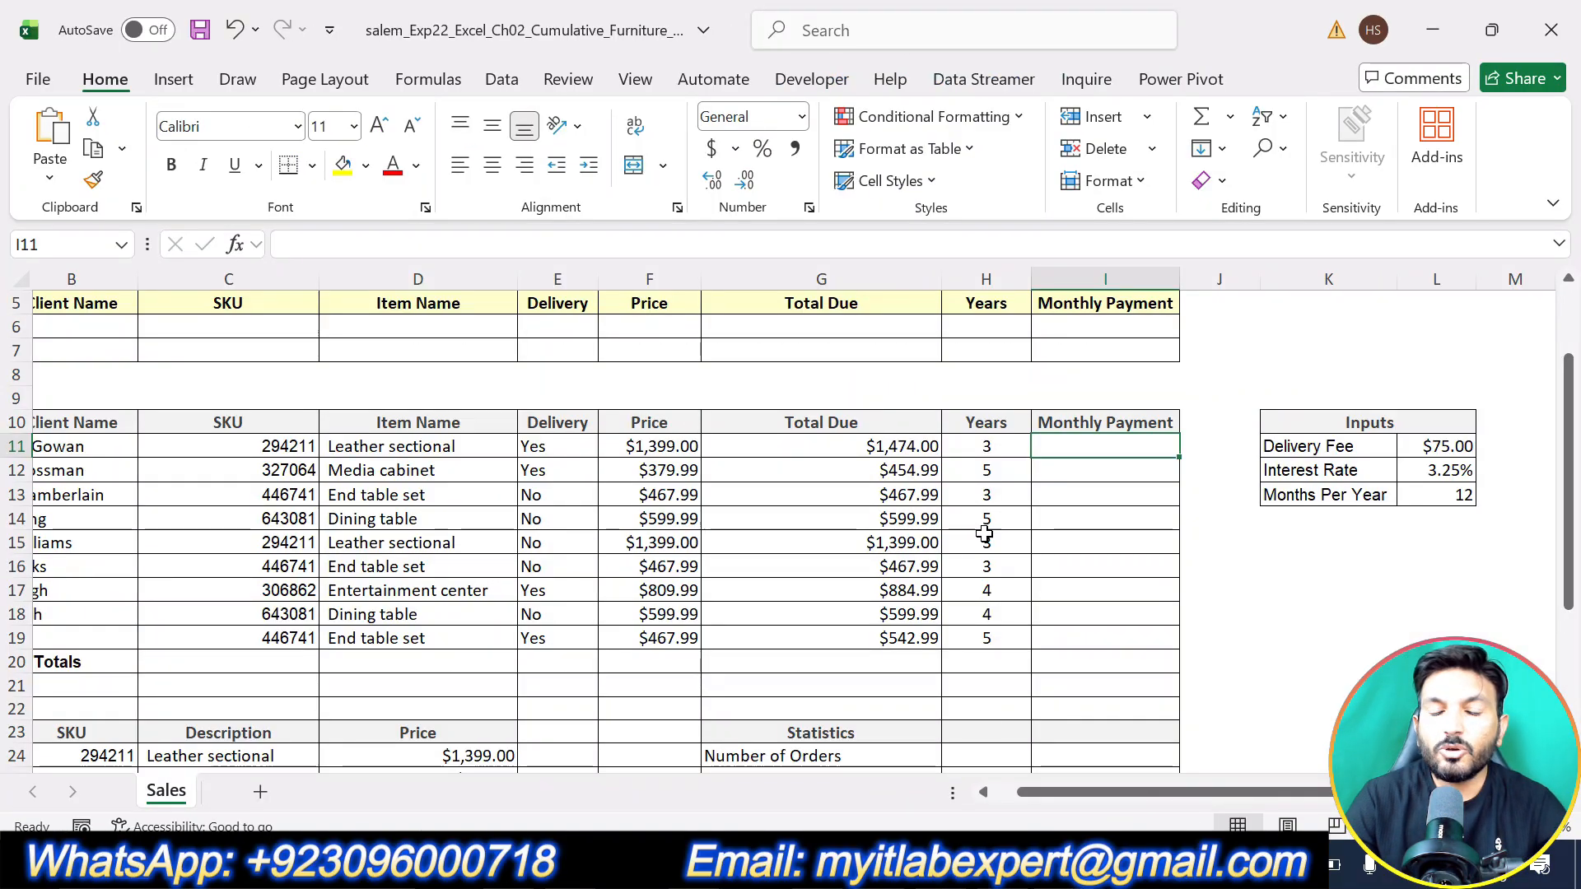
left_click(1094, 446)
type("=")
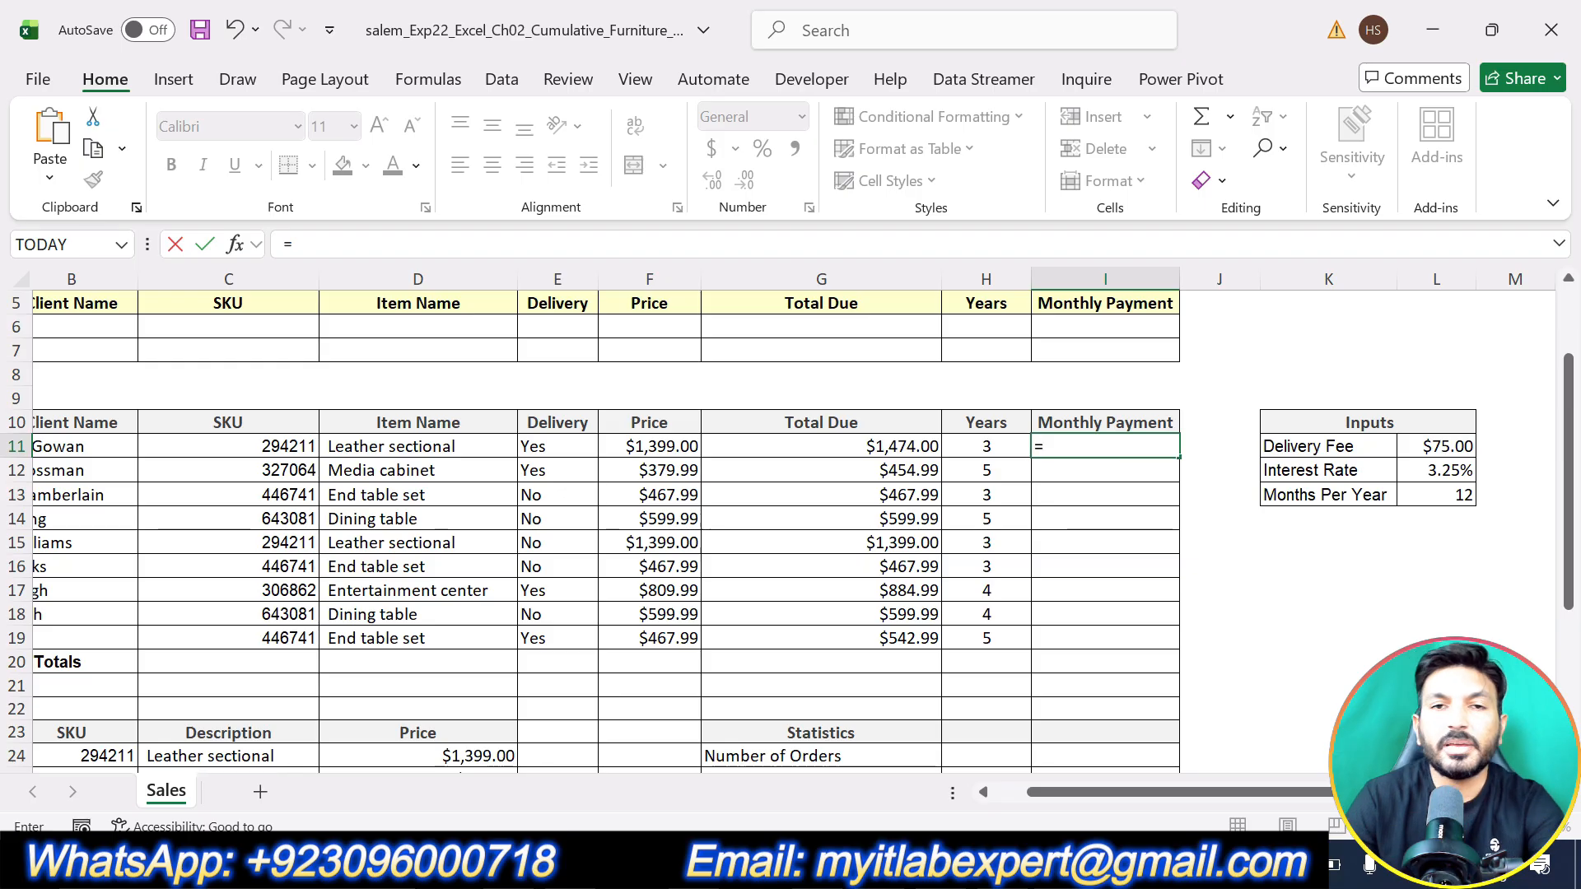
type("PMT")
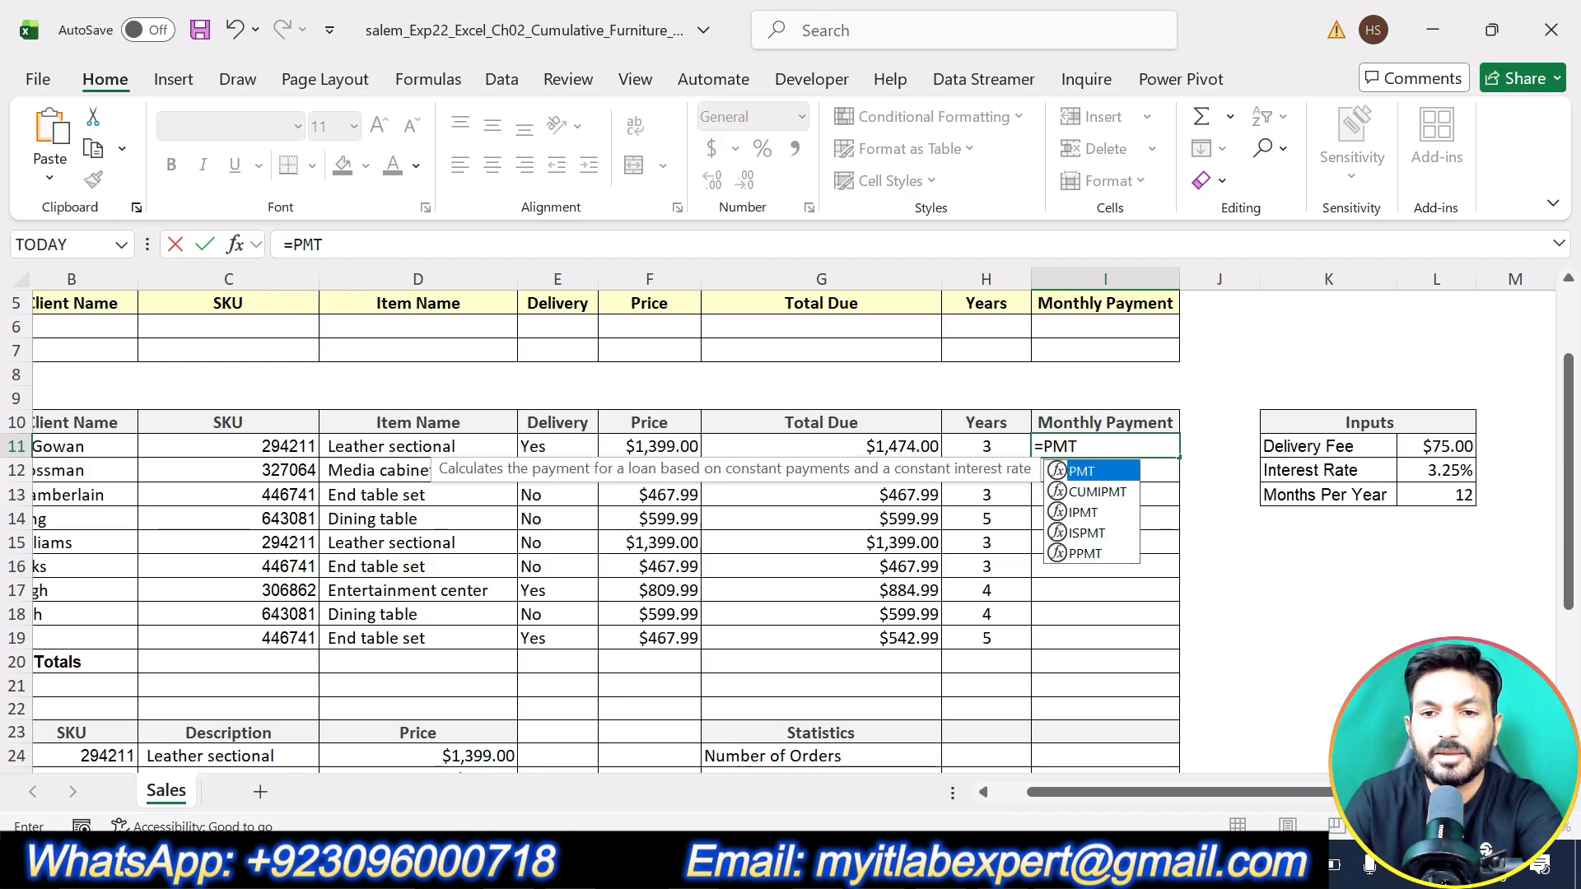
double_click(1086, 471)
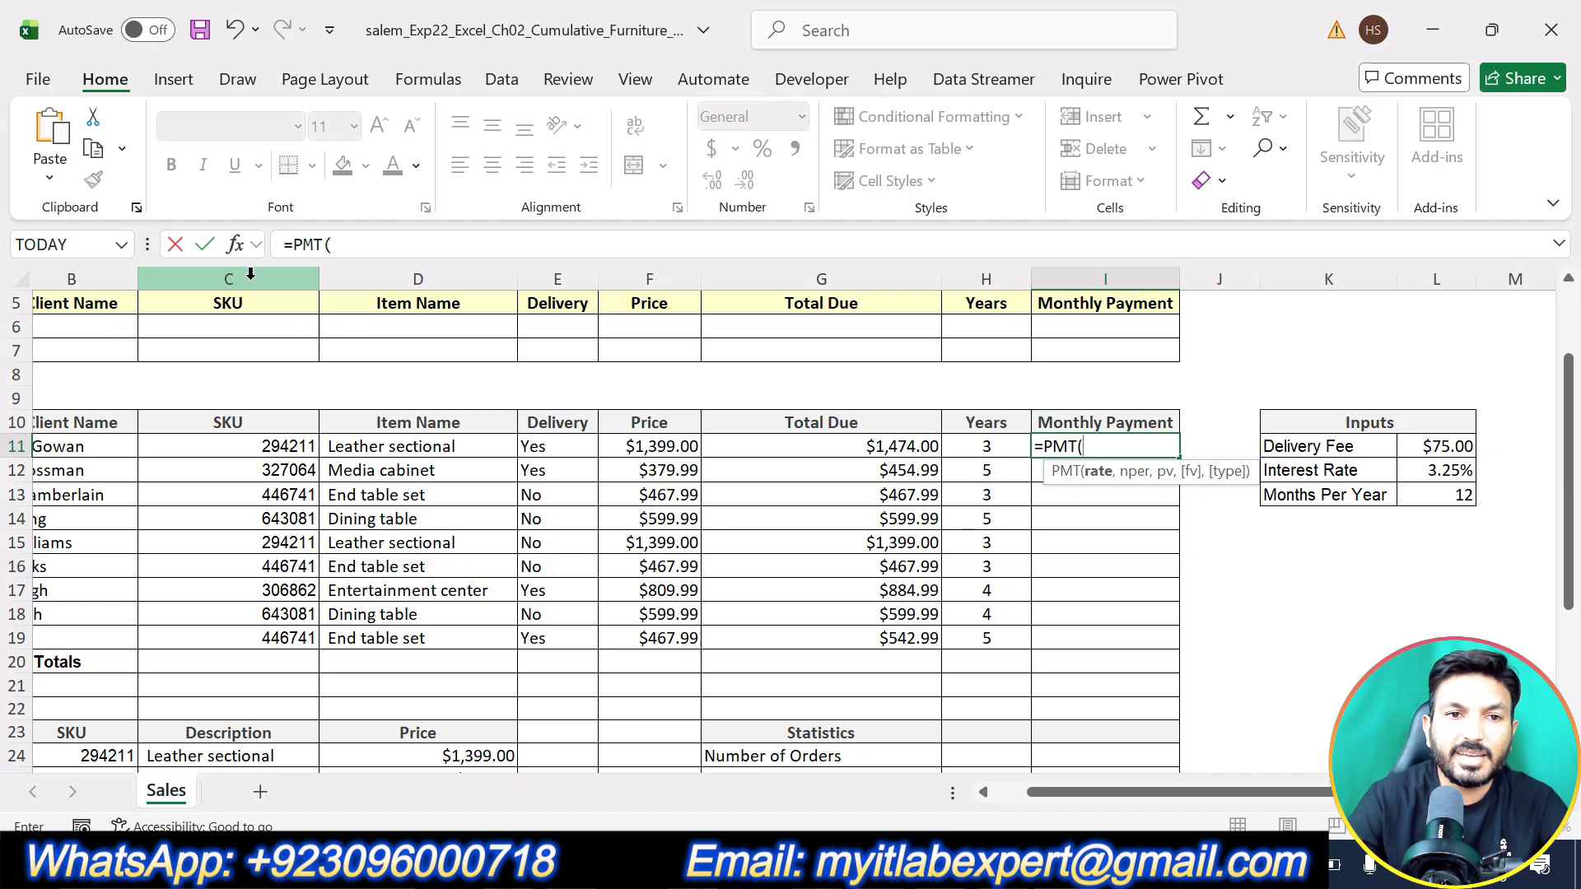
left_click(235, 244)
left_click_drag(493, 28, 491, 394)
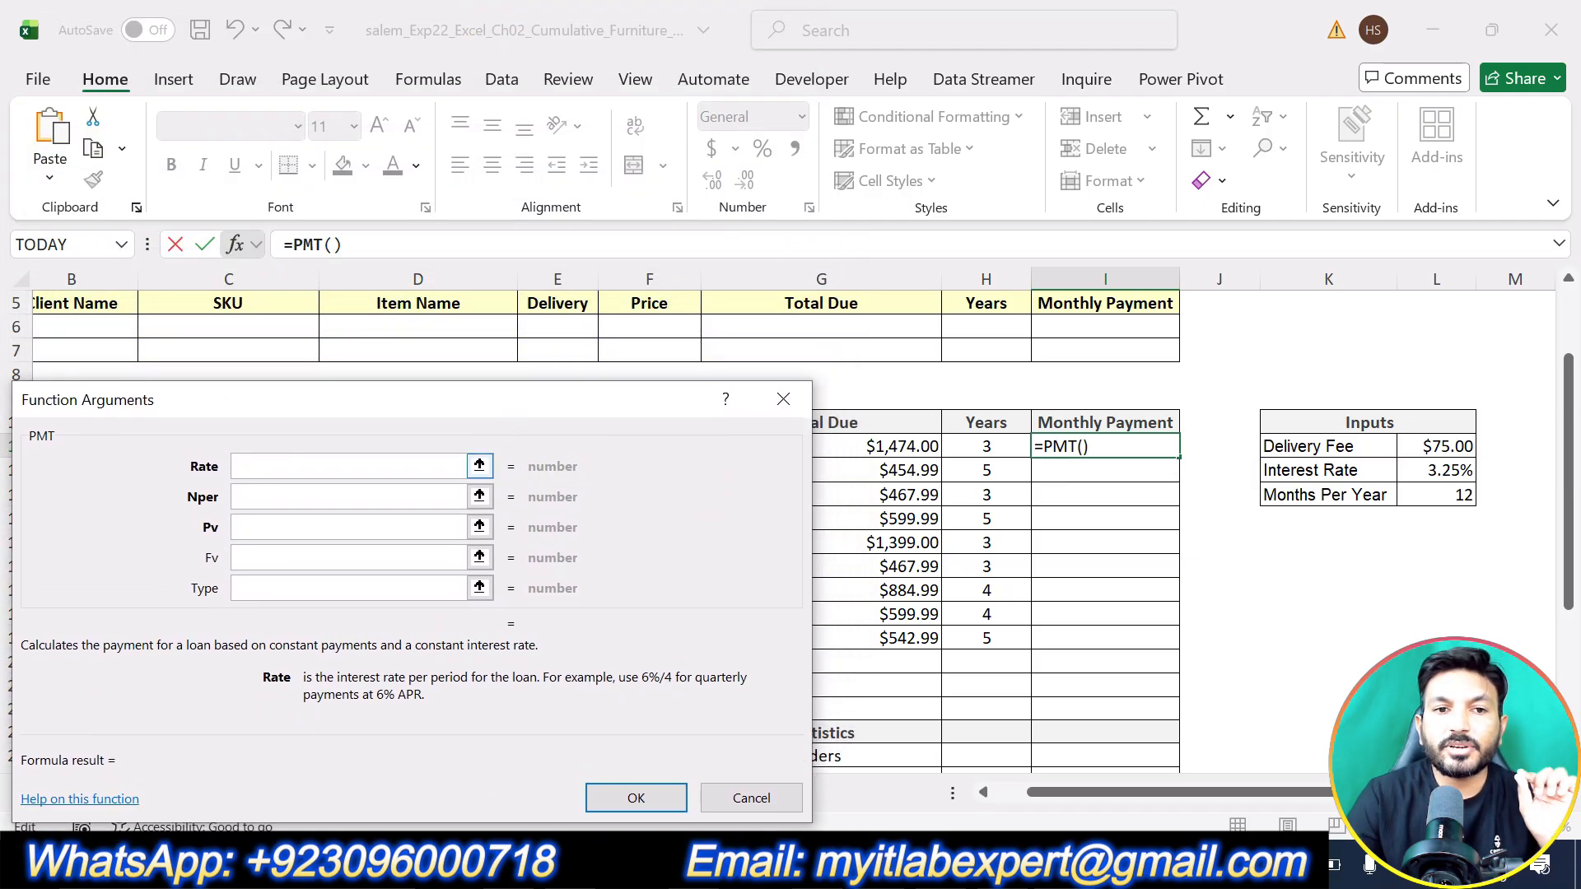
- Enter the interest rate cell as the absolute reference $L$12 in the PMT function's Rate argument
left_click(1449, 469)
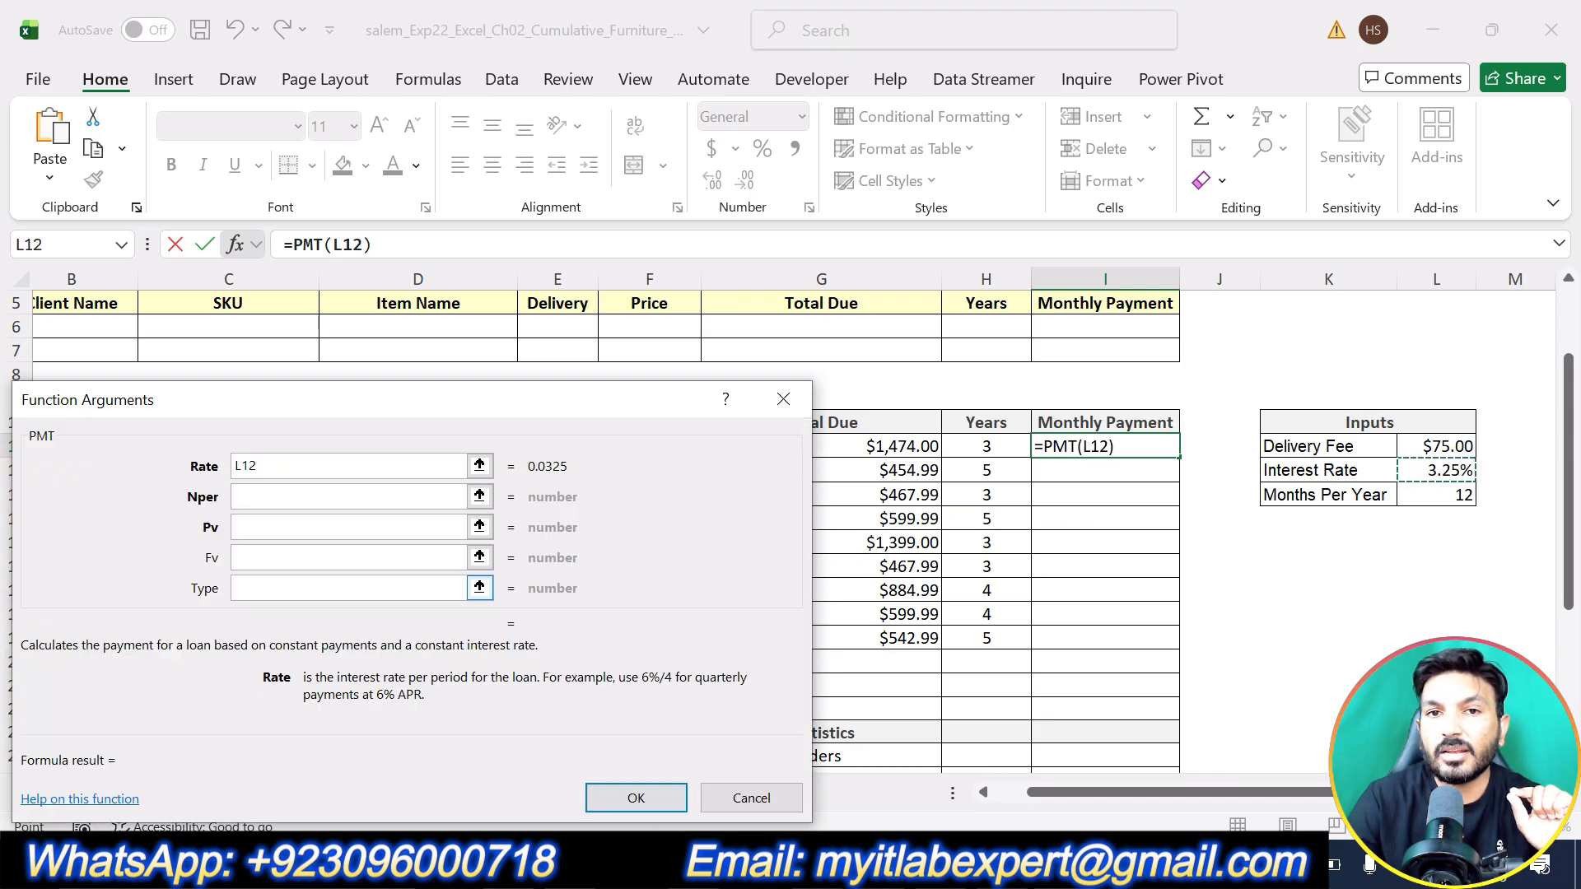
left_click(234, 467)
left_click(233, 466)
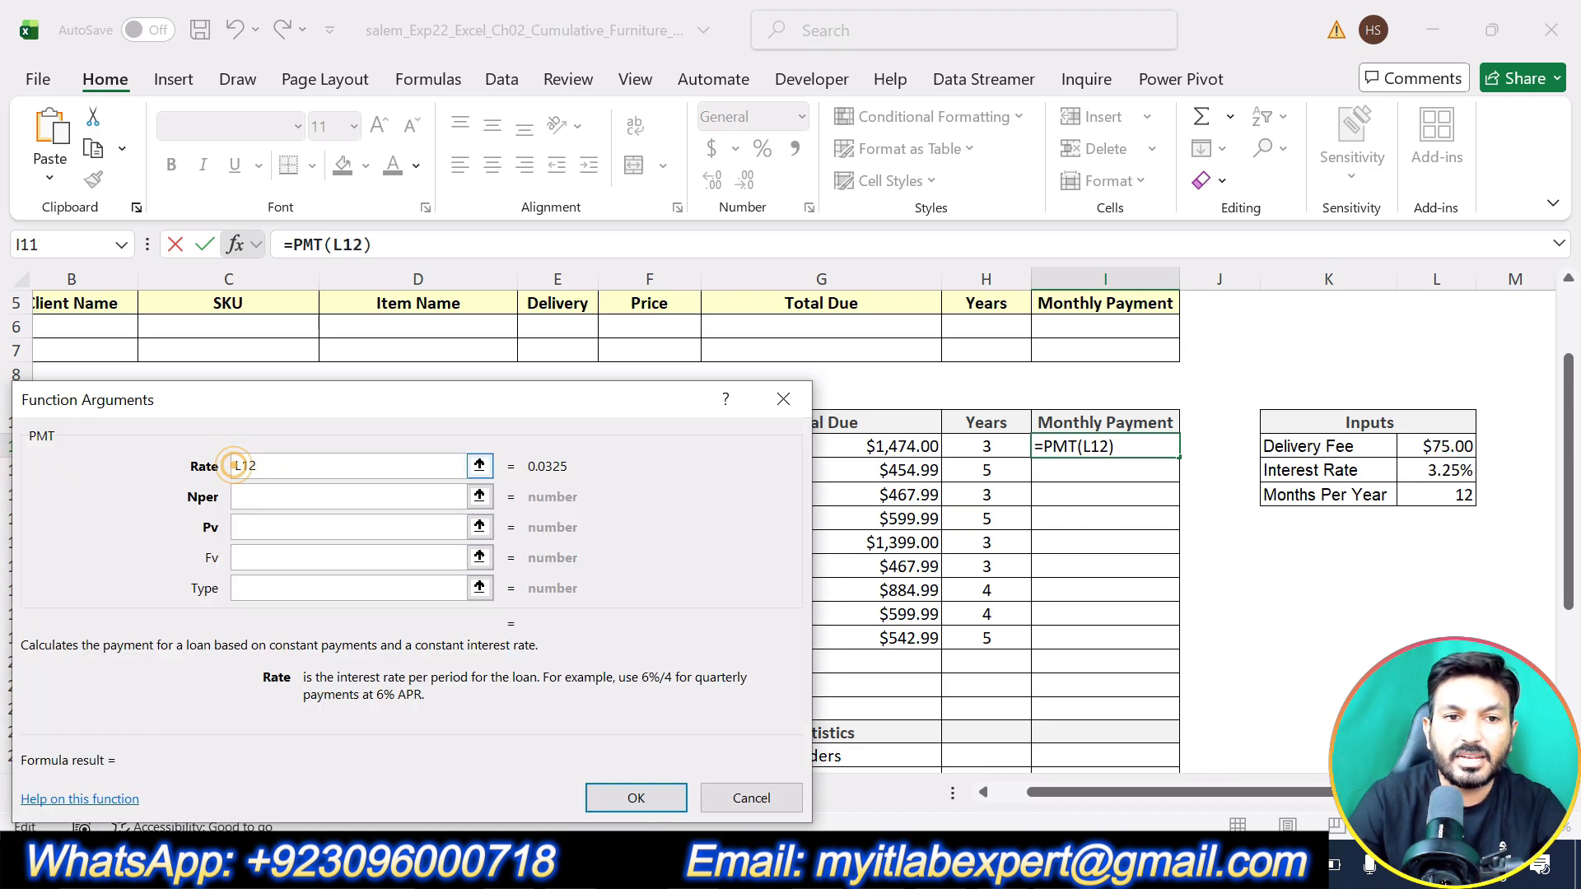
key("End")
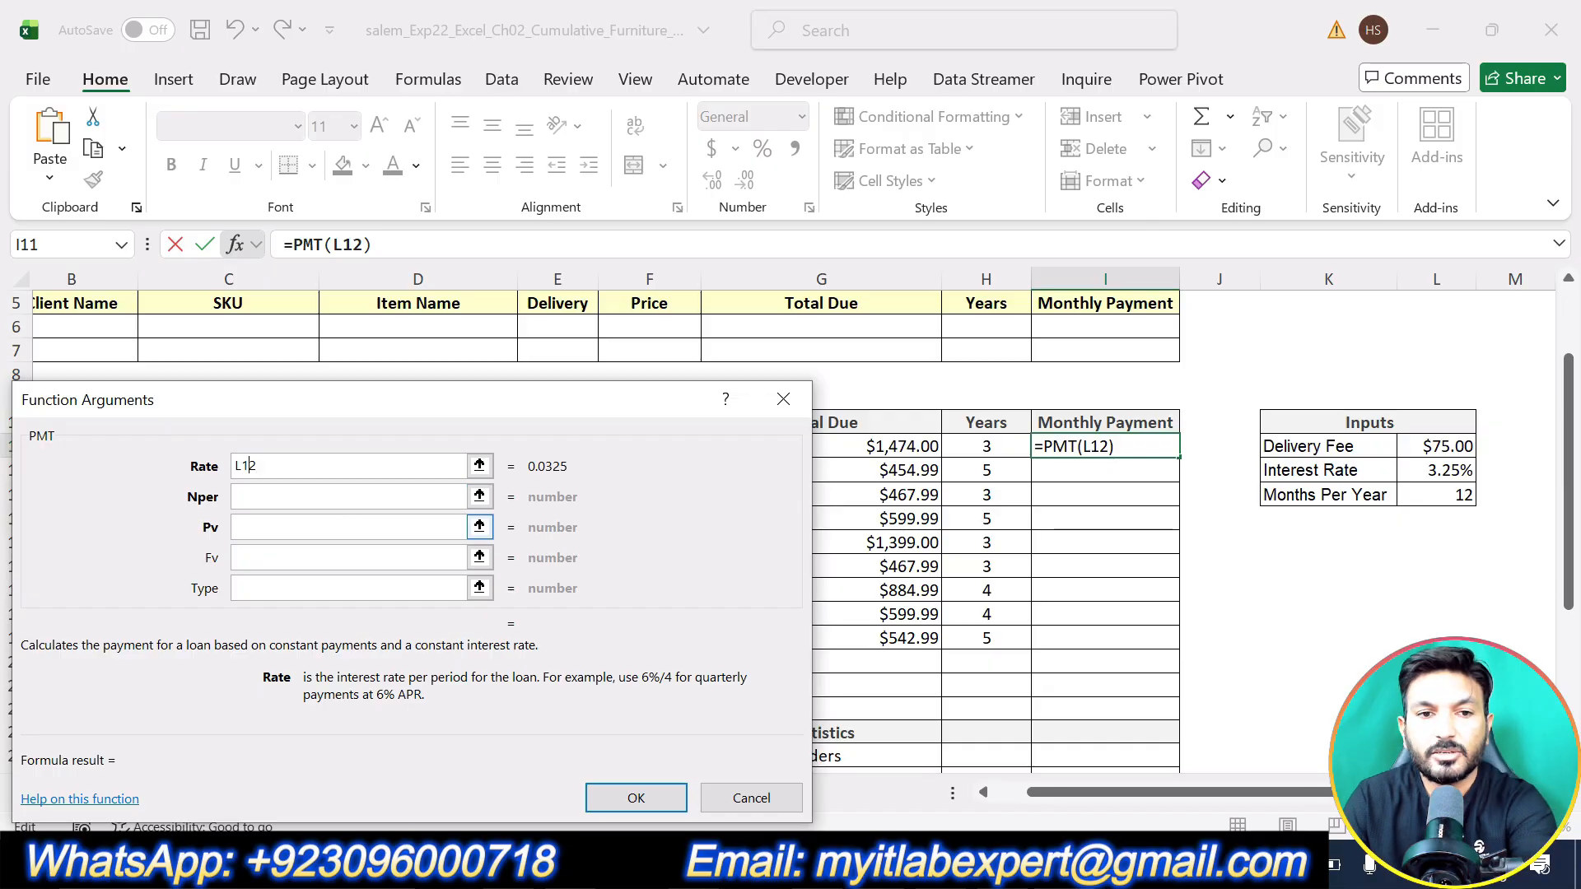
key("Home")
type("$")
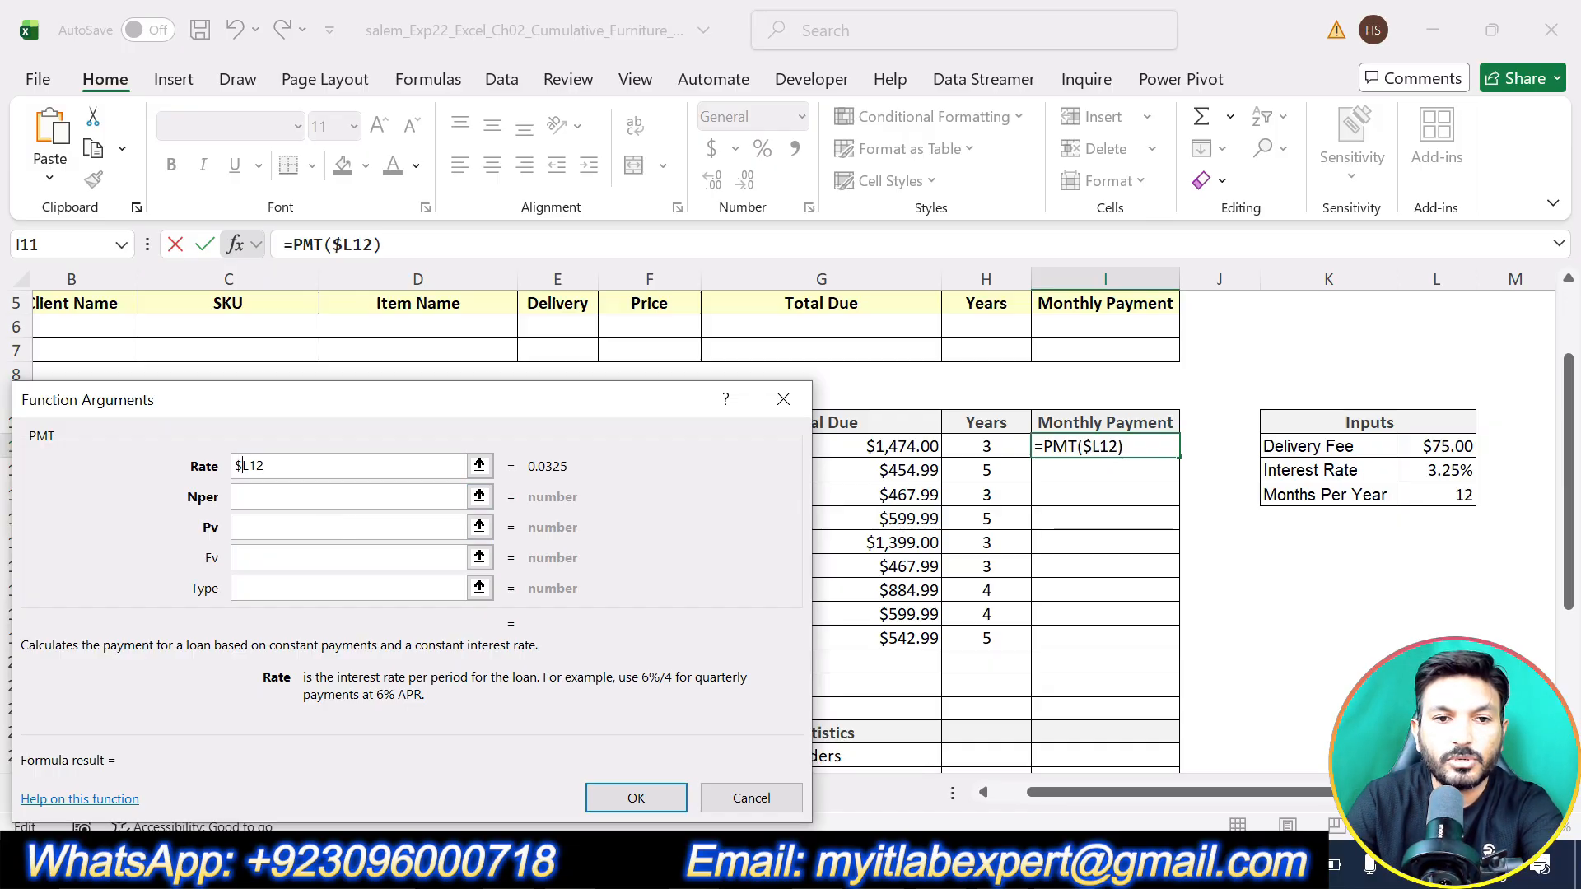
left_click(249, 466)
type("$")
key("End")
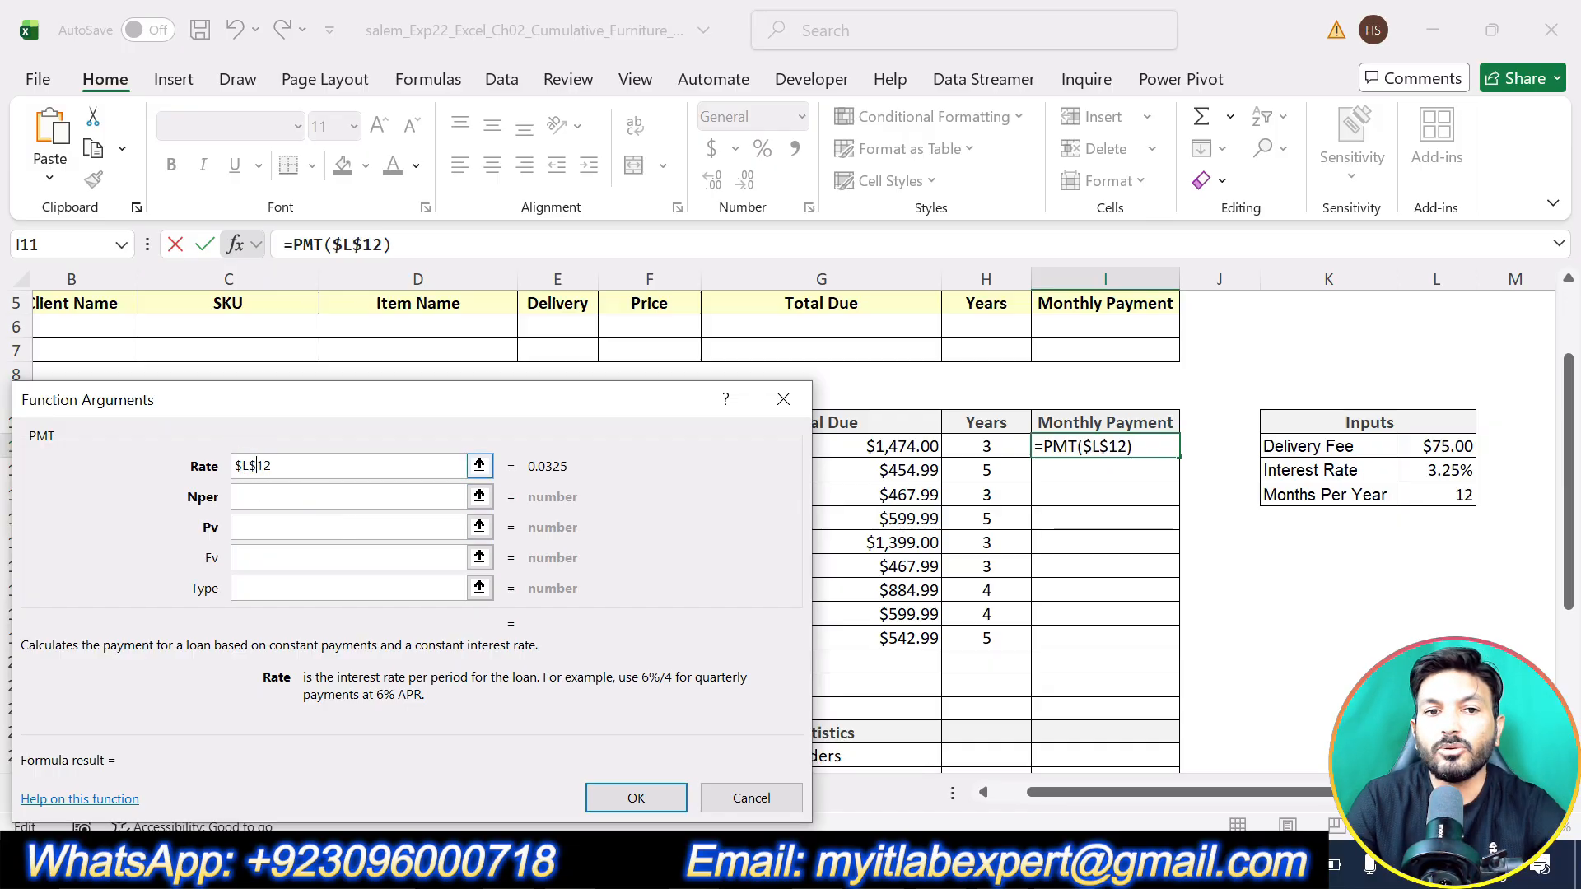
- Divide the Rate argument by the months per year, using the absolute reference $L$13
type("/")
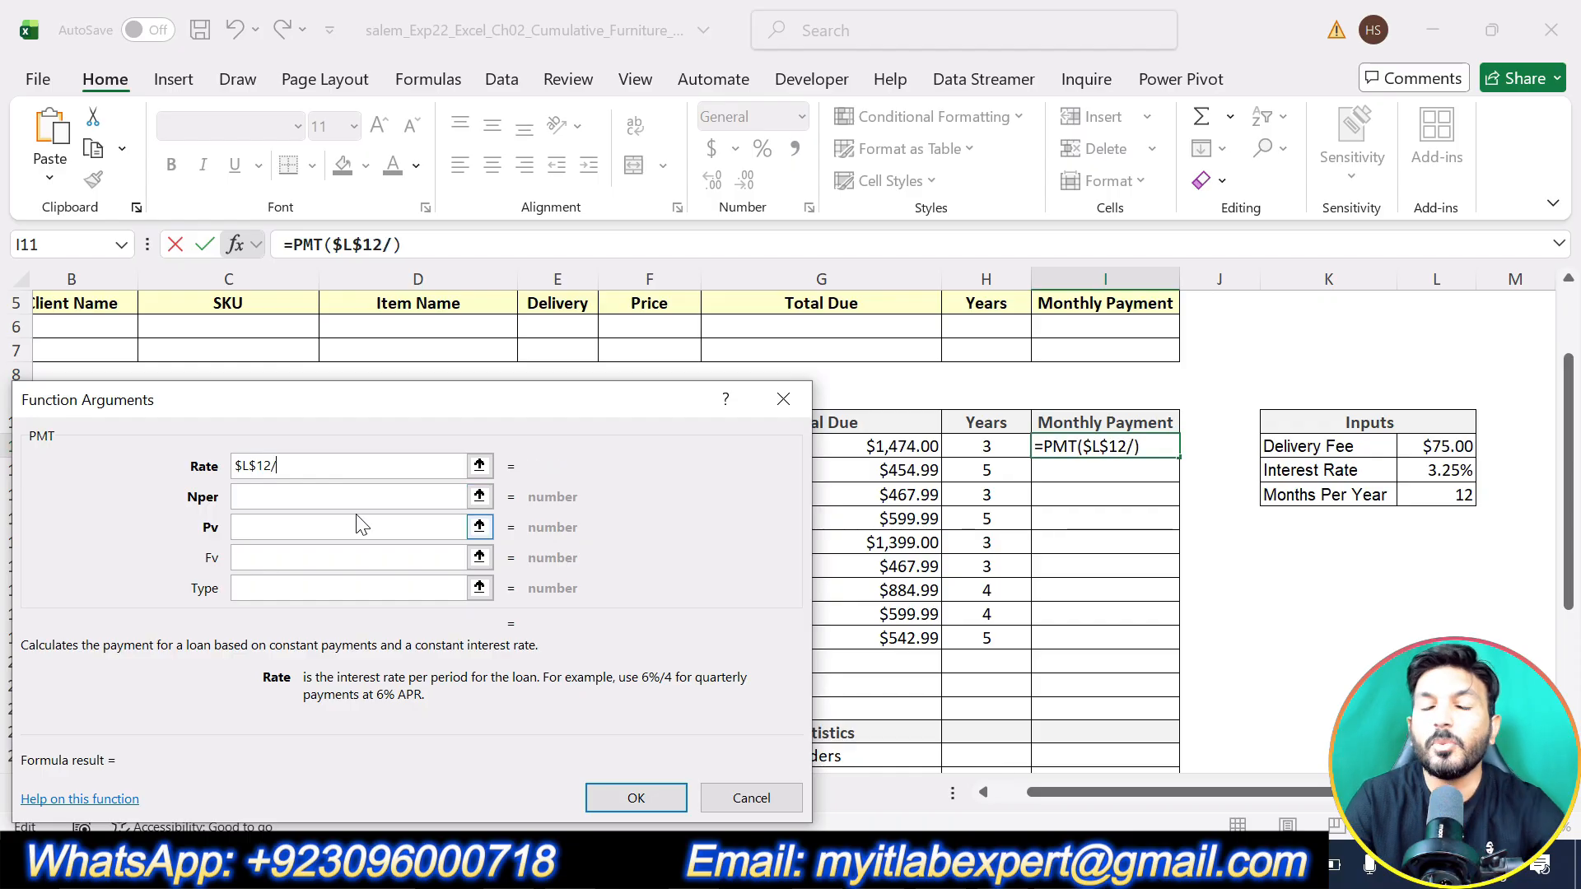
left_click(1443, 498)
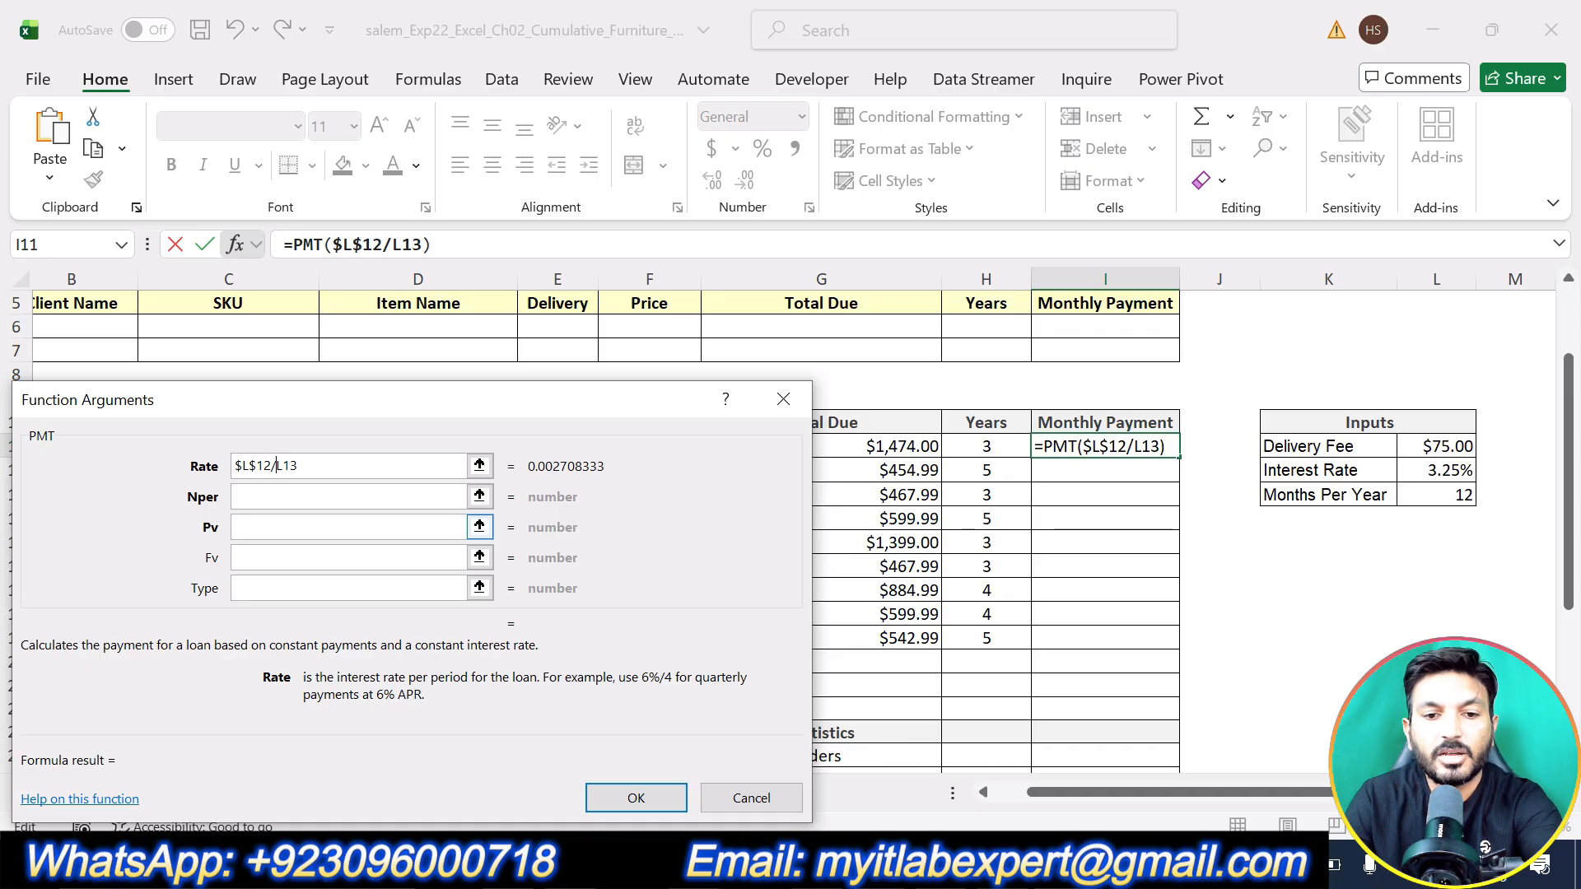
left_click(275, 466)
type("$")
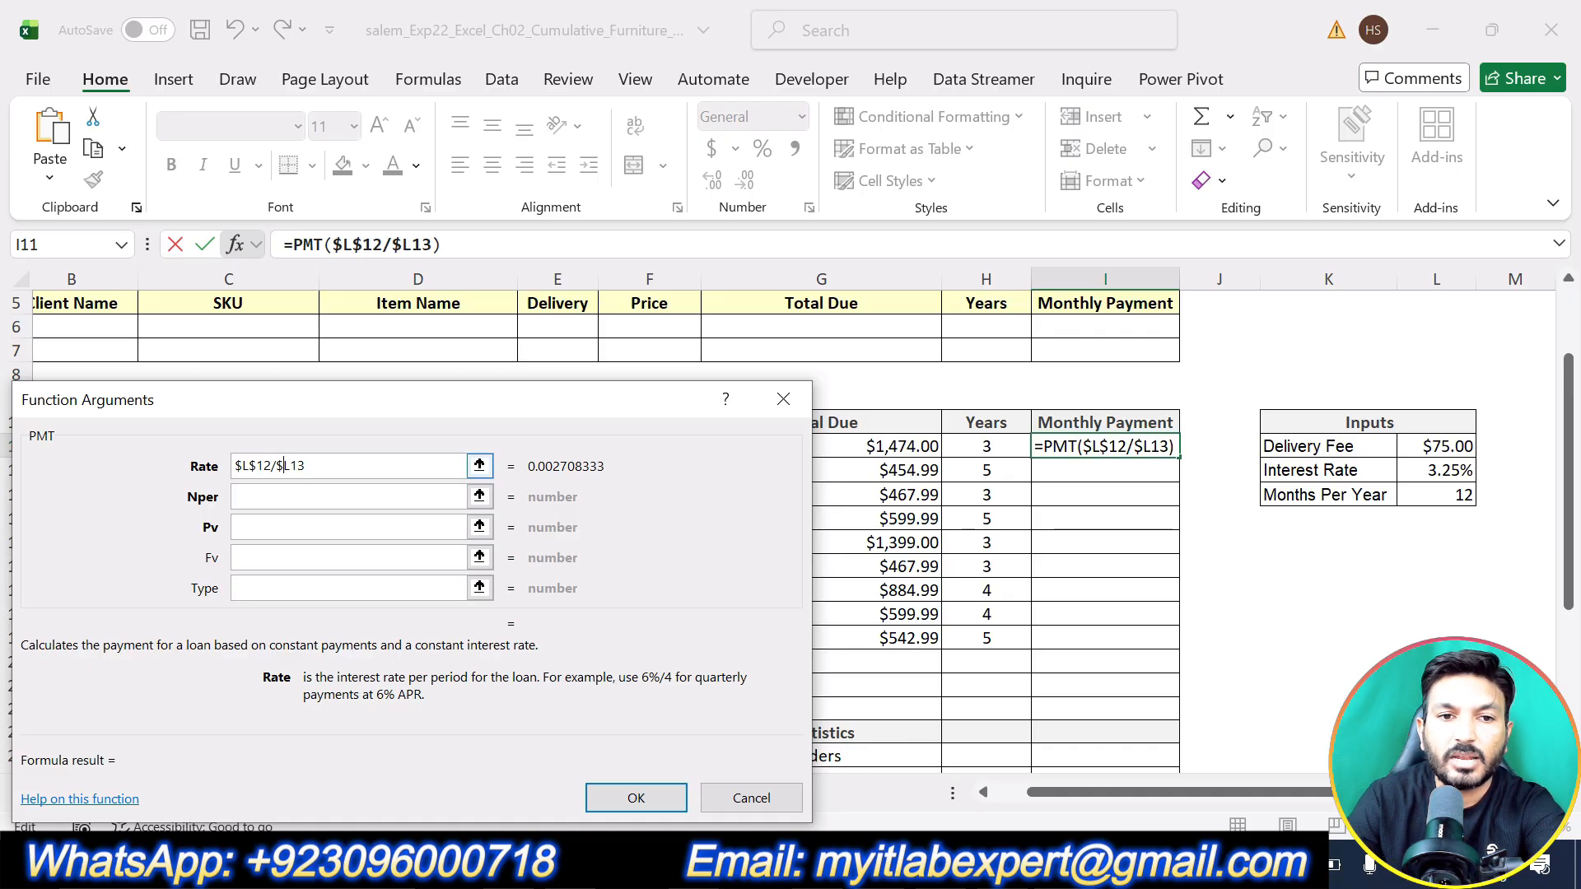
left_click(295, 466)
type("$")
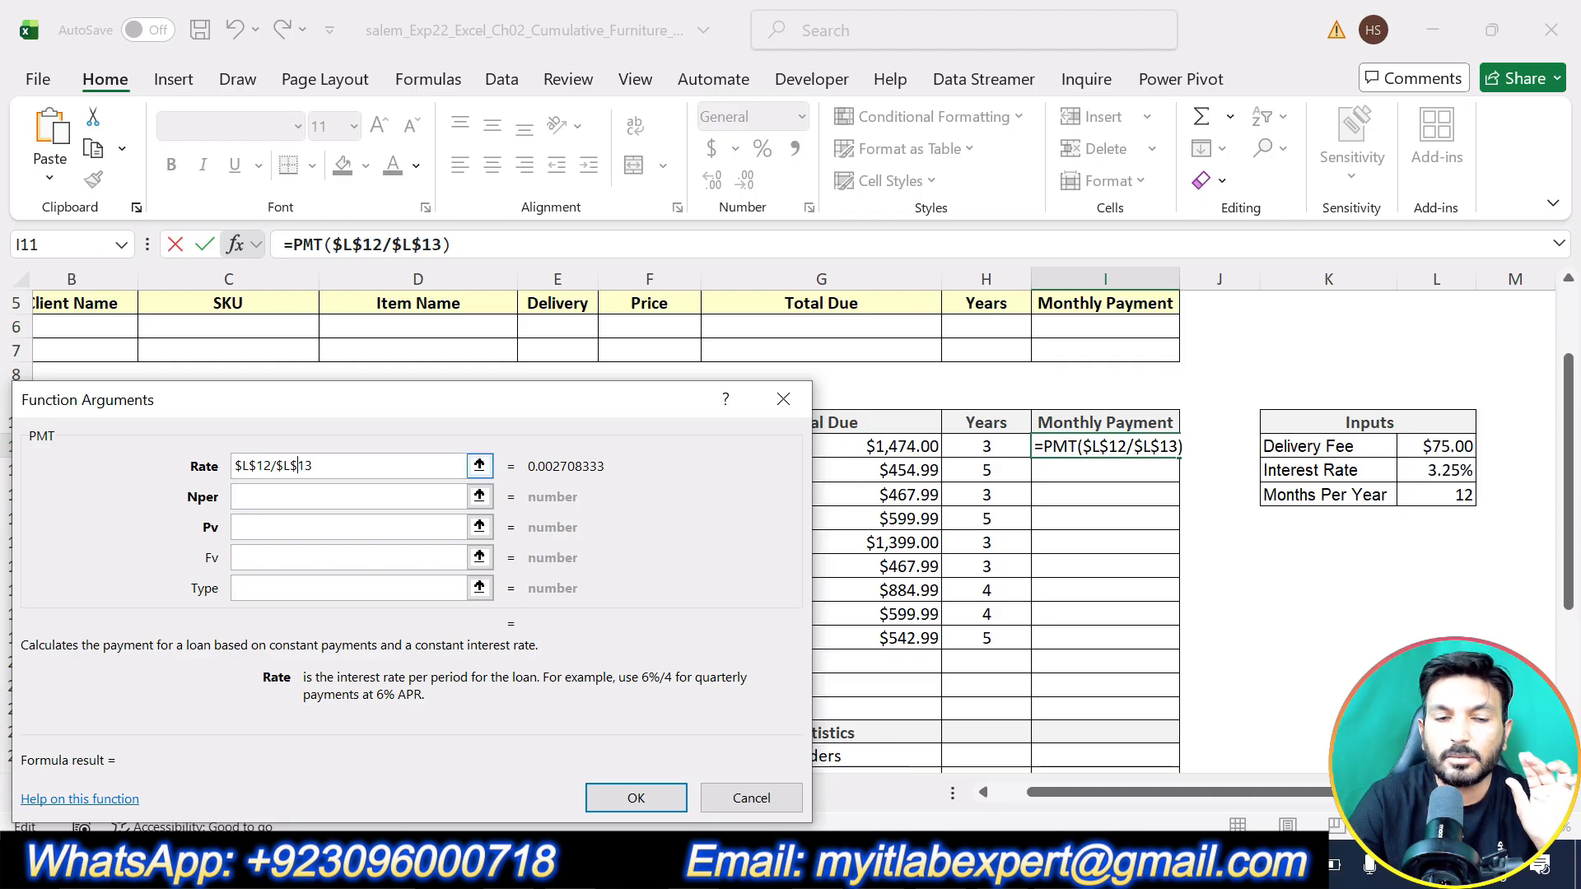
- Set the Nper argument to the first customer's years multiplied by the months per year, H11*$L$13
left_click(297, 497)
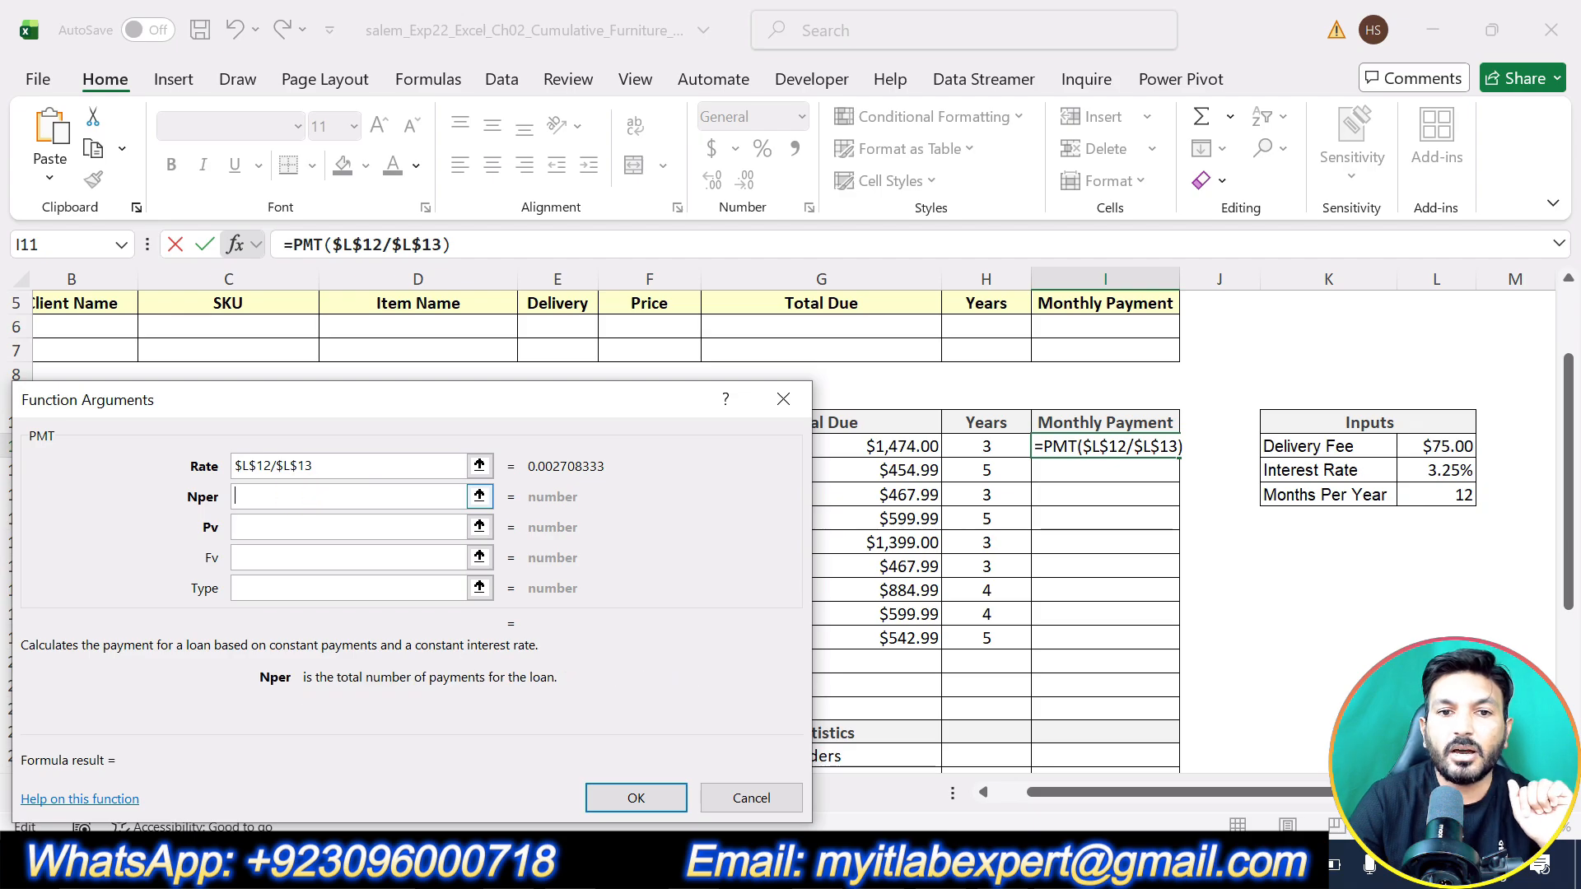
left_click(993, 447)
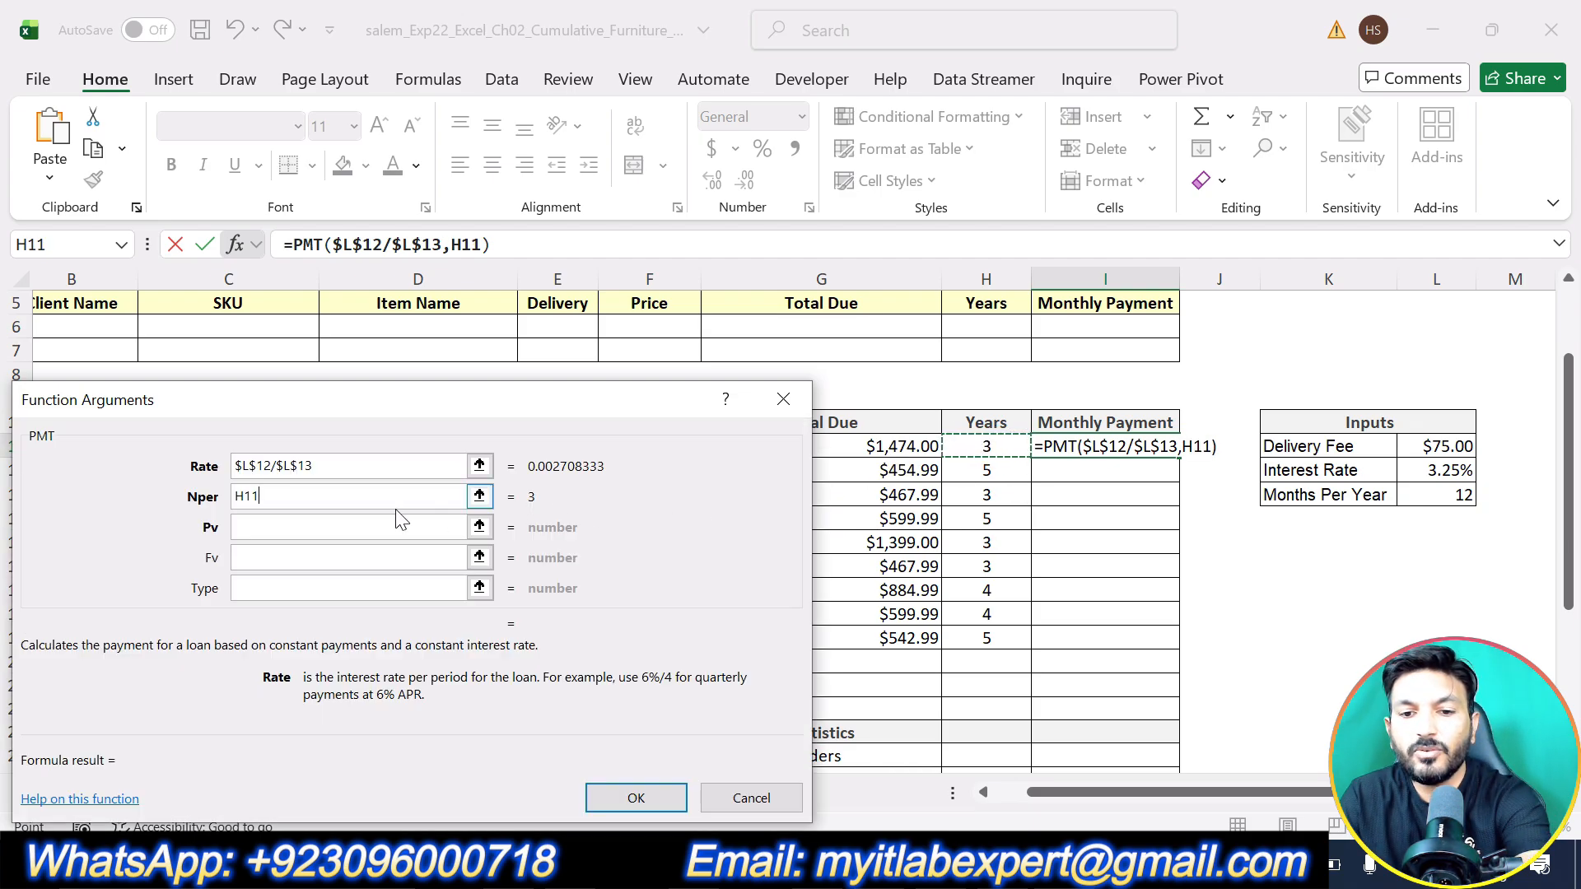
type("*")
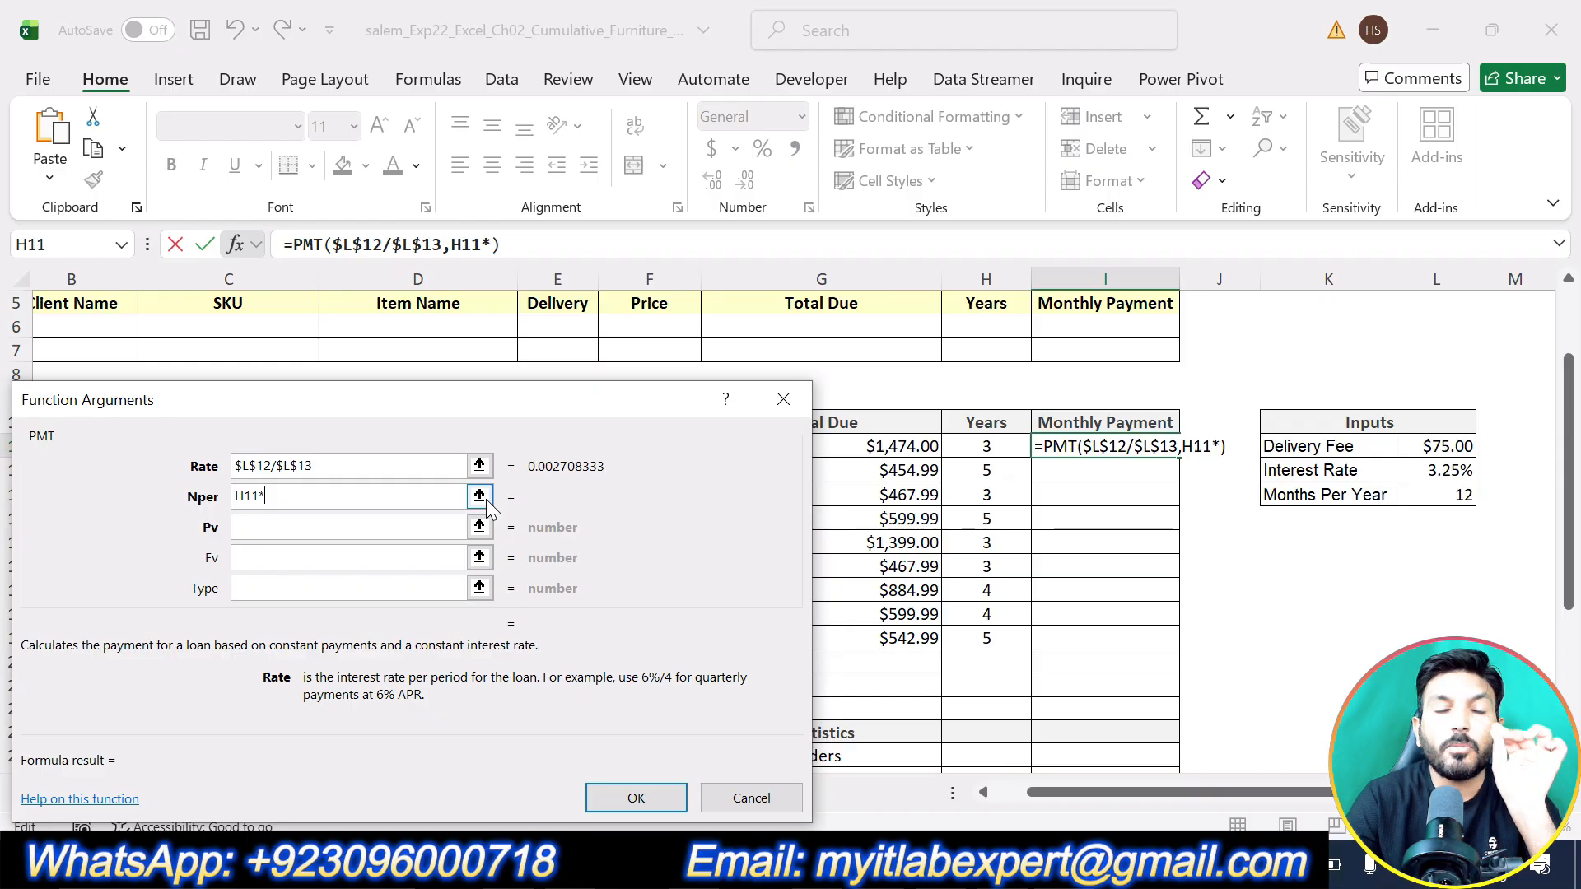
left_click(1464, 495)
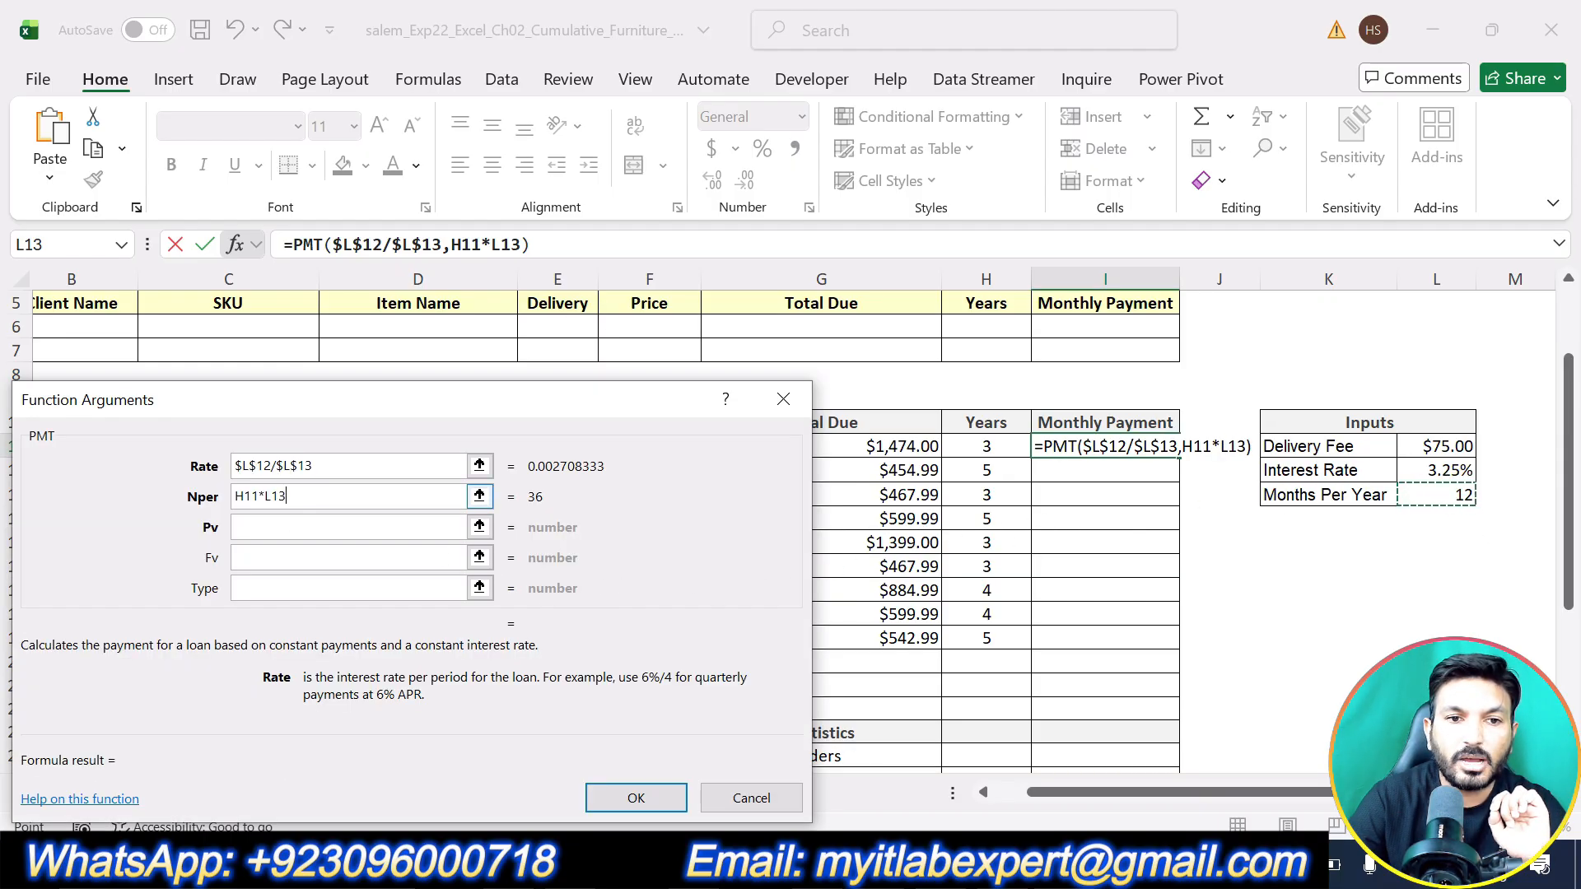
left_click(262, 497)
type("$L")
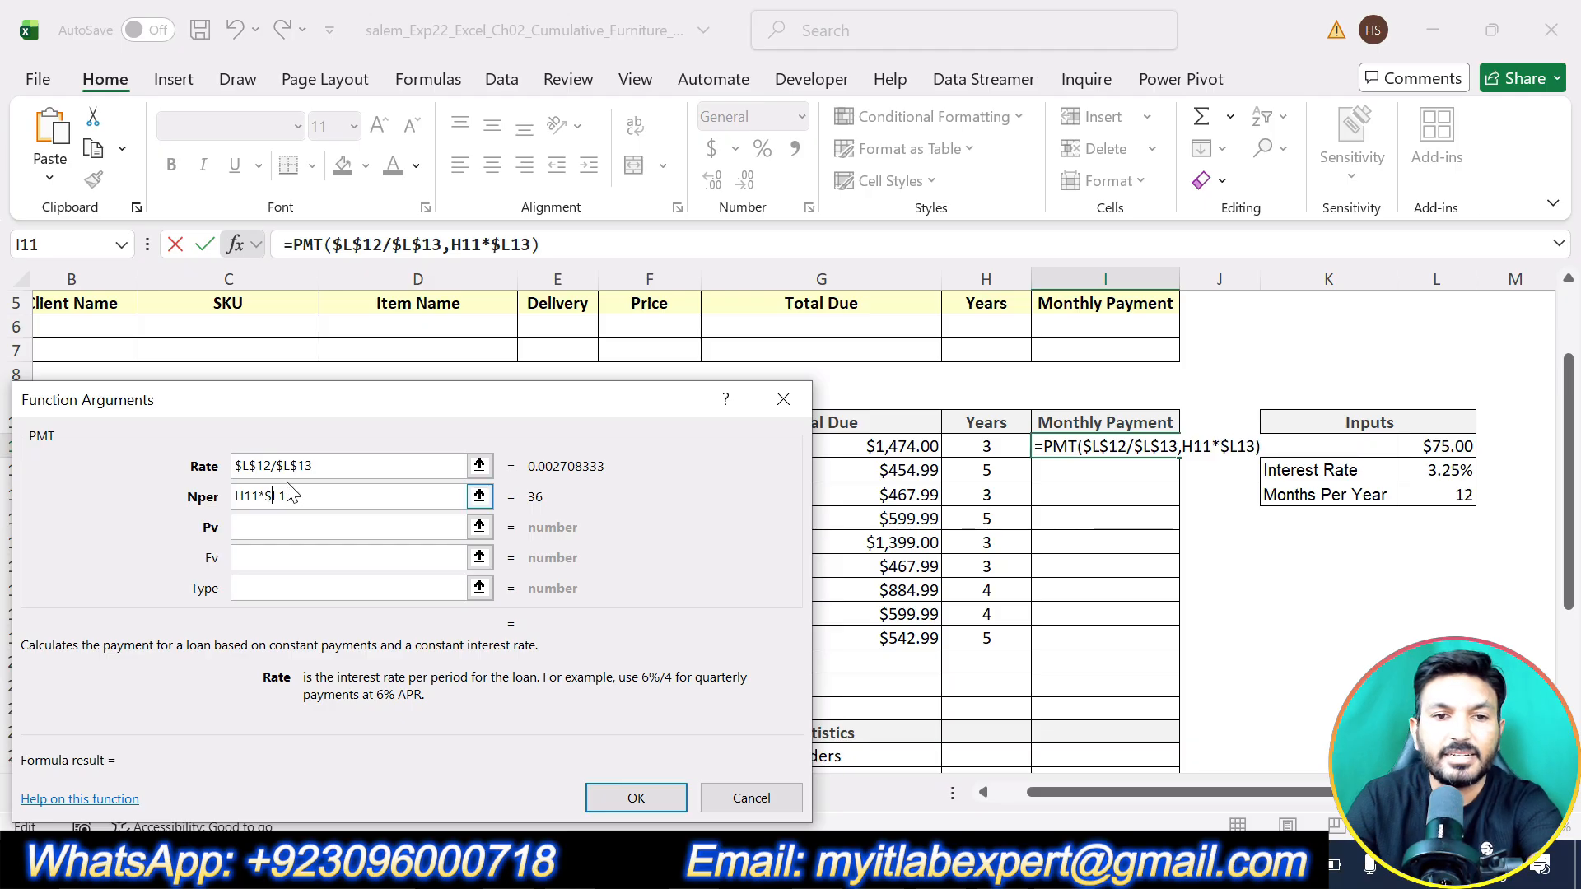
type("$")
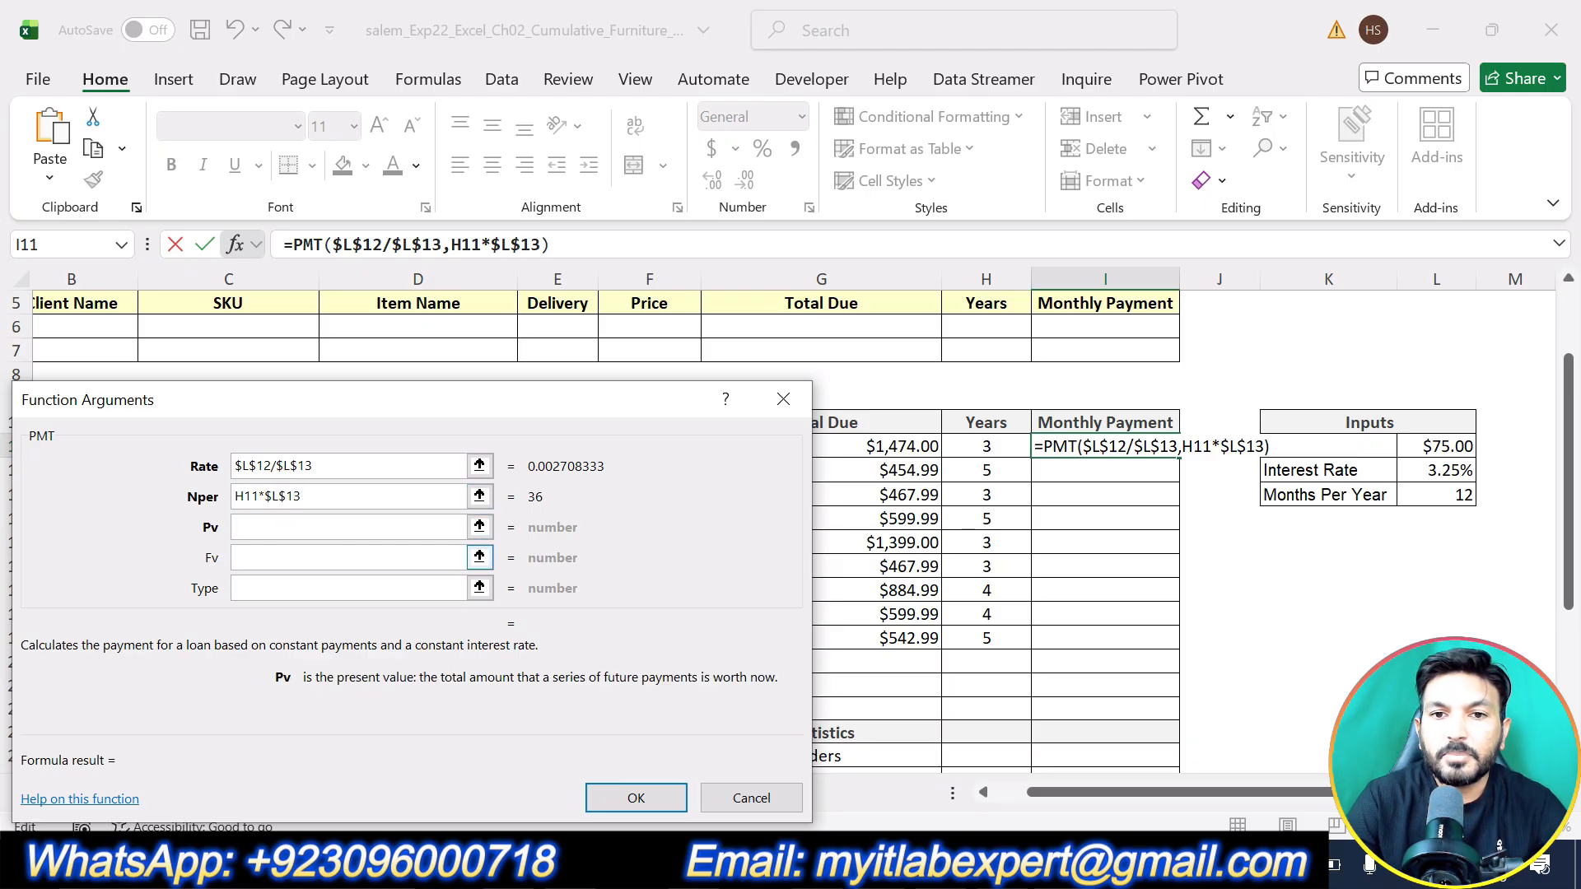
- Set the Pv argument to the negative total due, -G11, and complete the PMT function in I11
left_click_drag(550, 403, 328, 367)
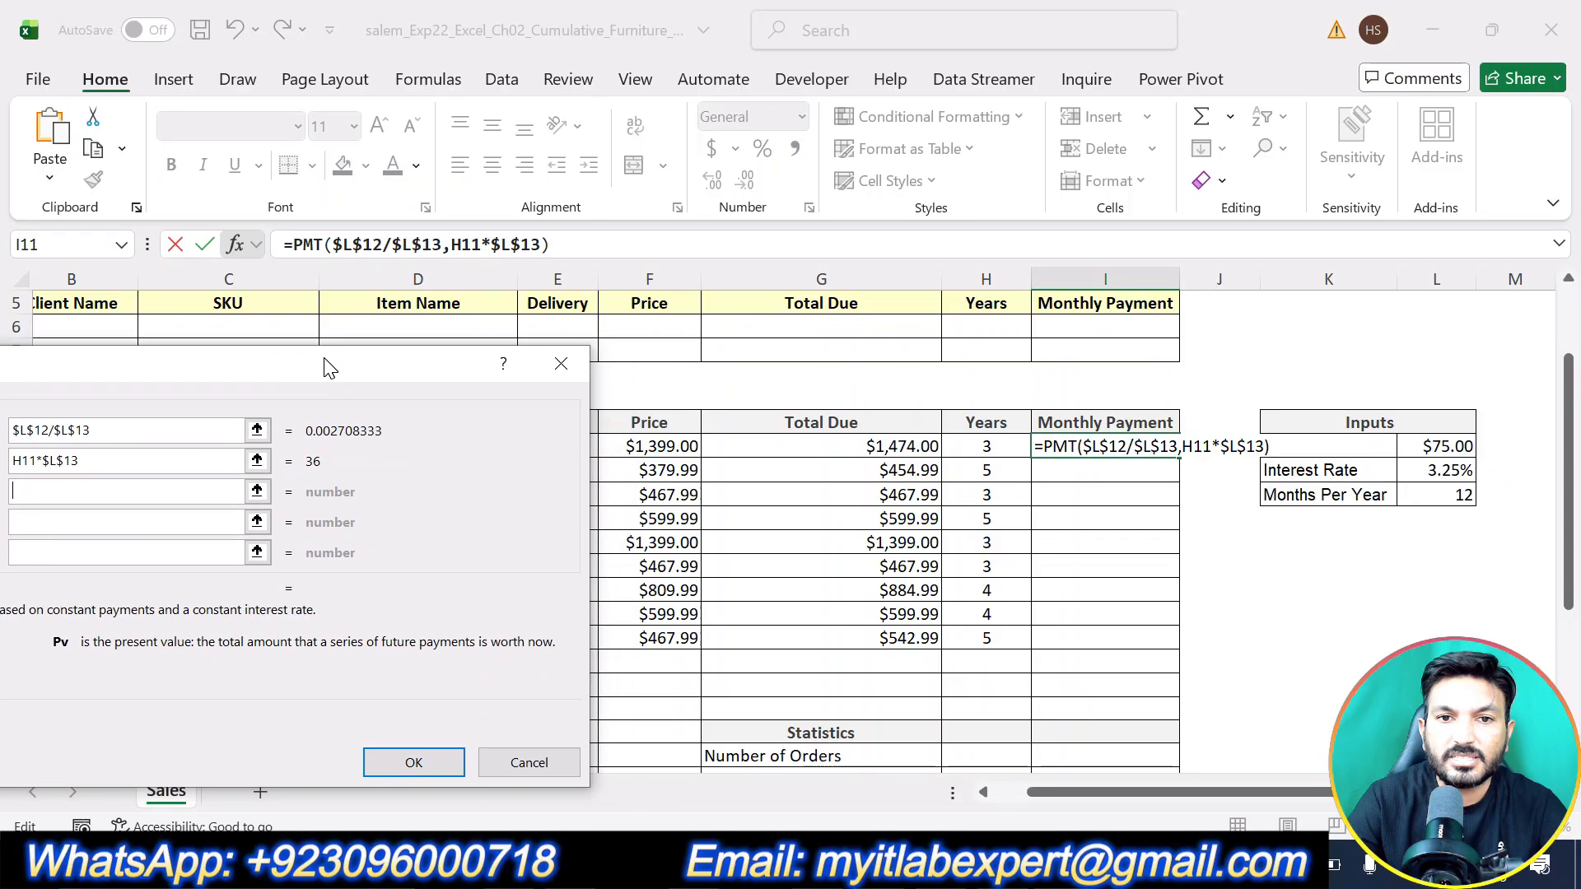
left_click(889, 448)
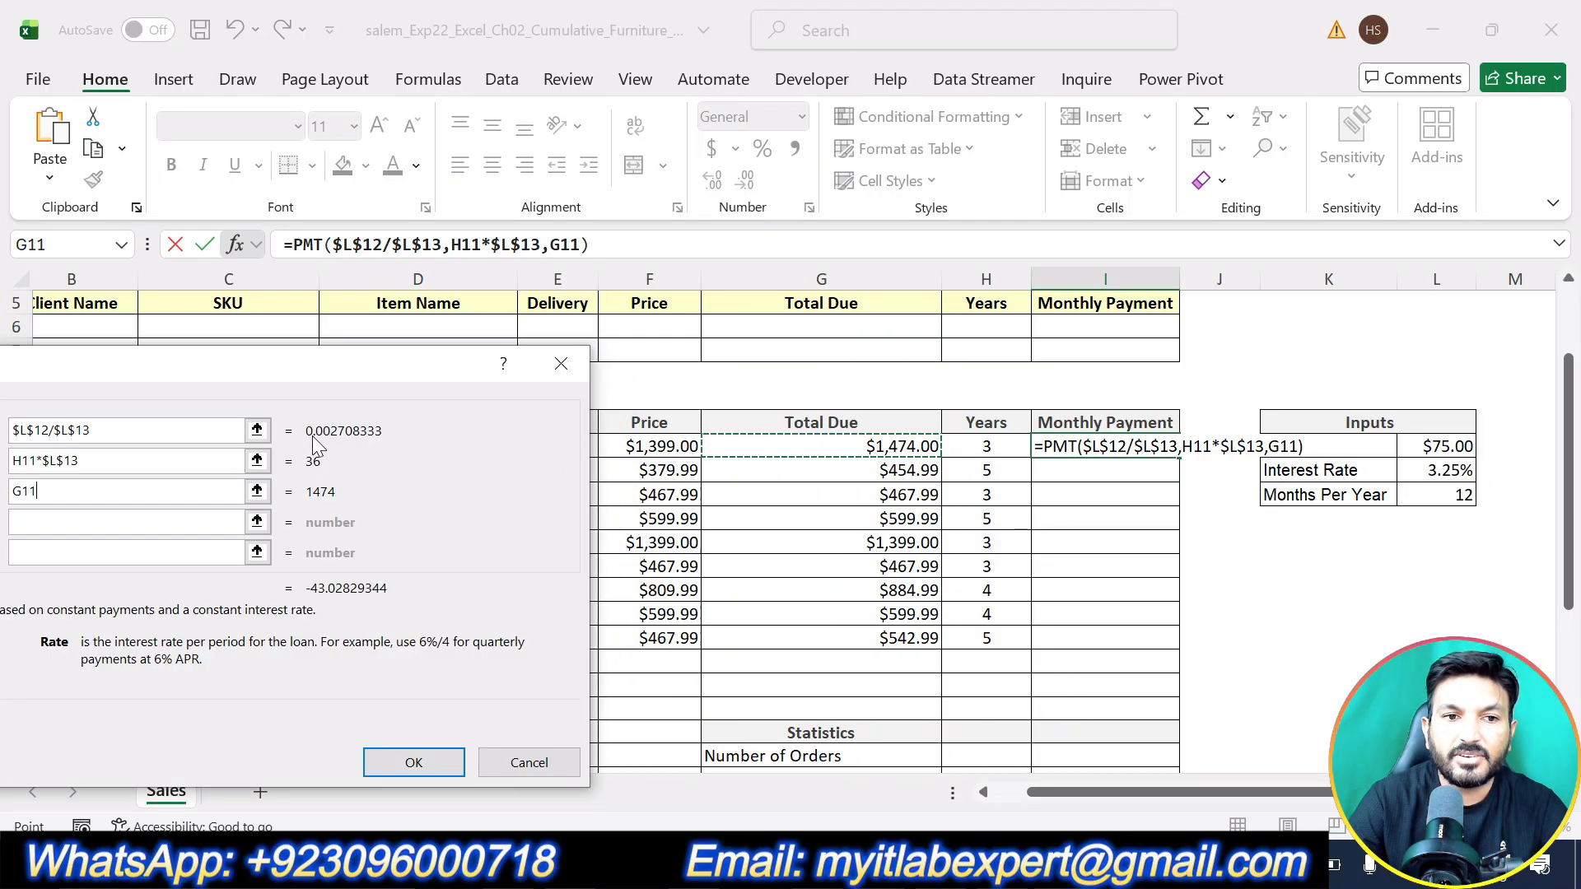
left_click_drag(234, 373, 490, 354)
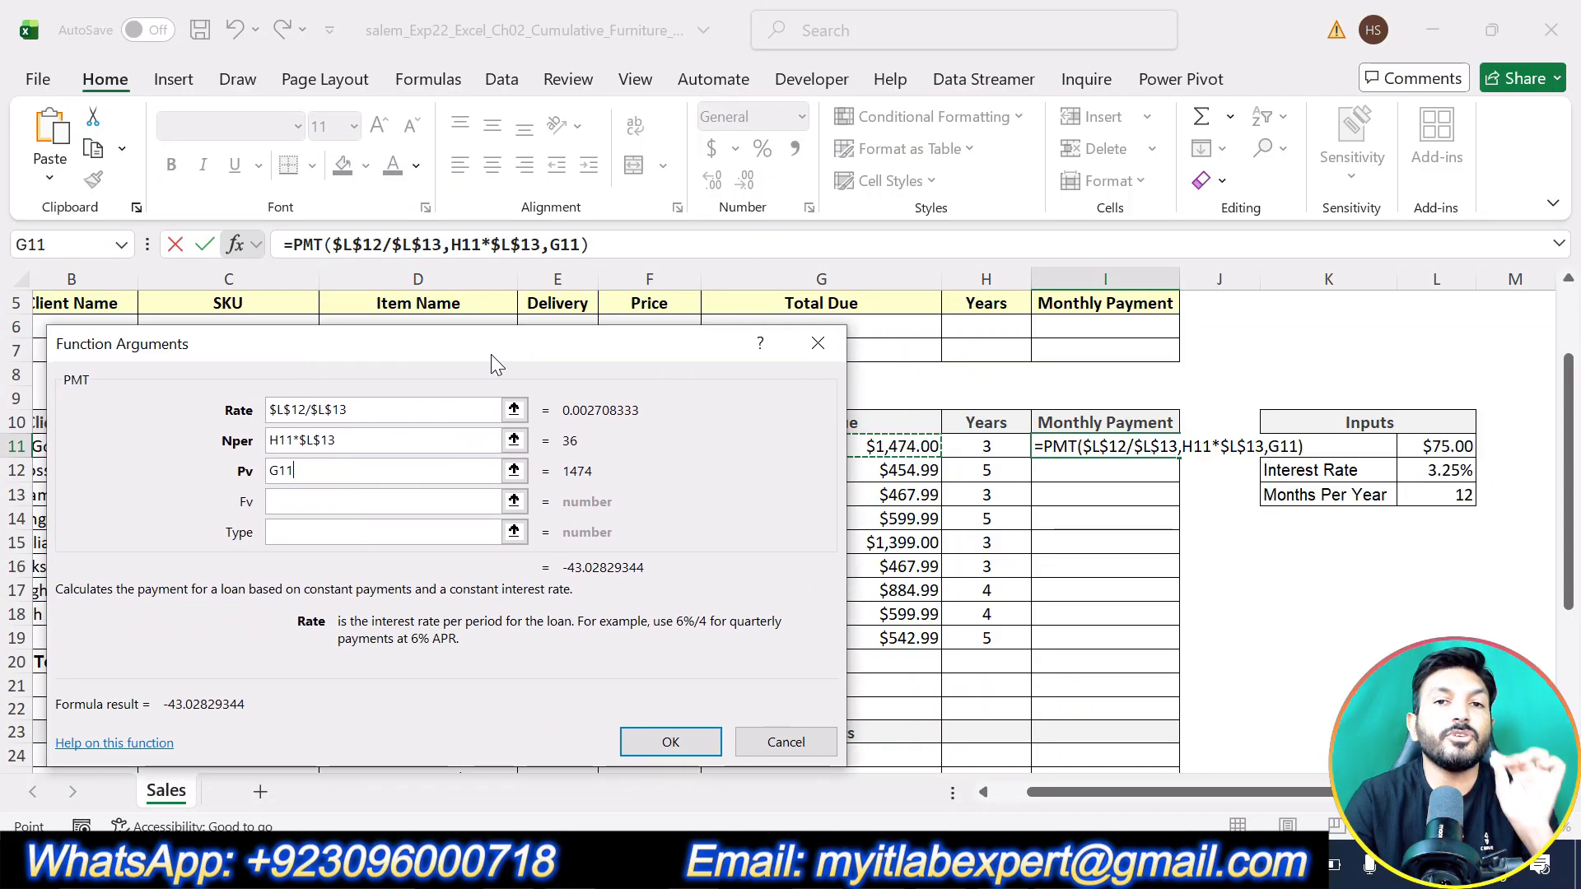
left_click(271, 470)
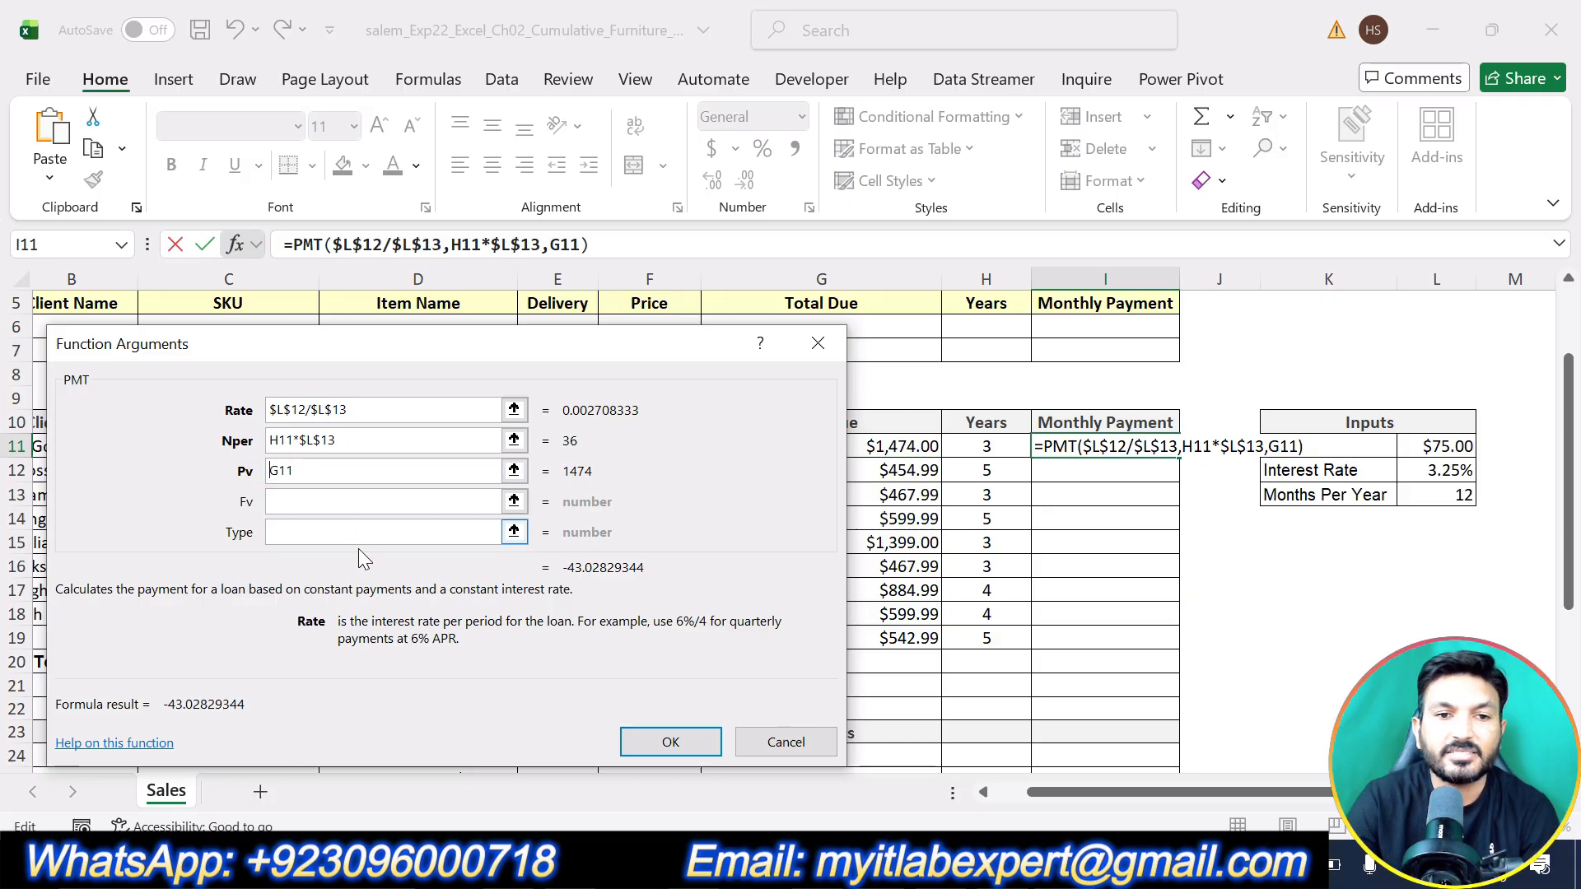
type("-")
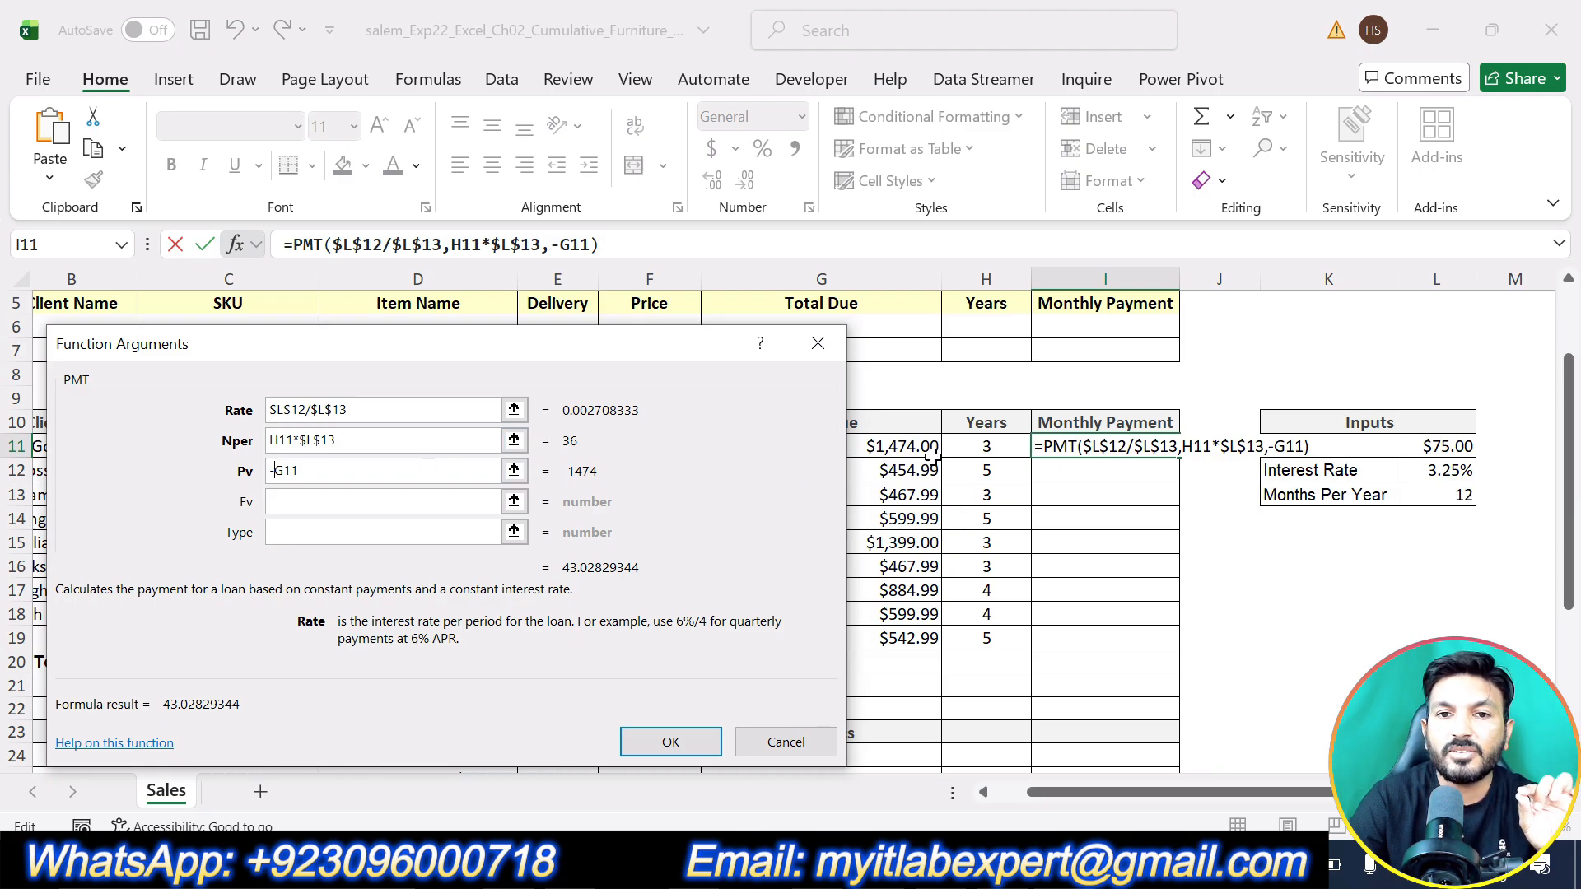
left_click(691, 741)
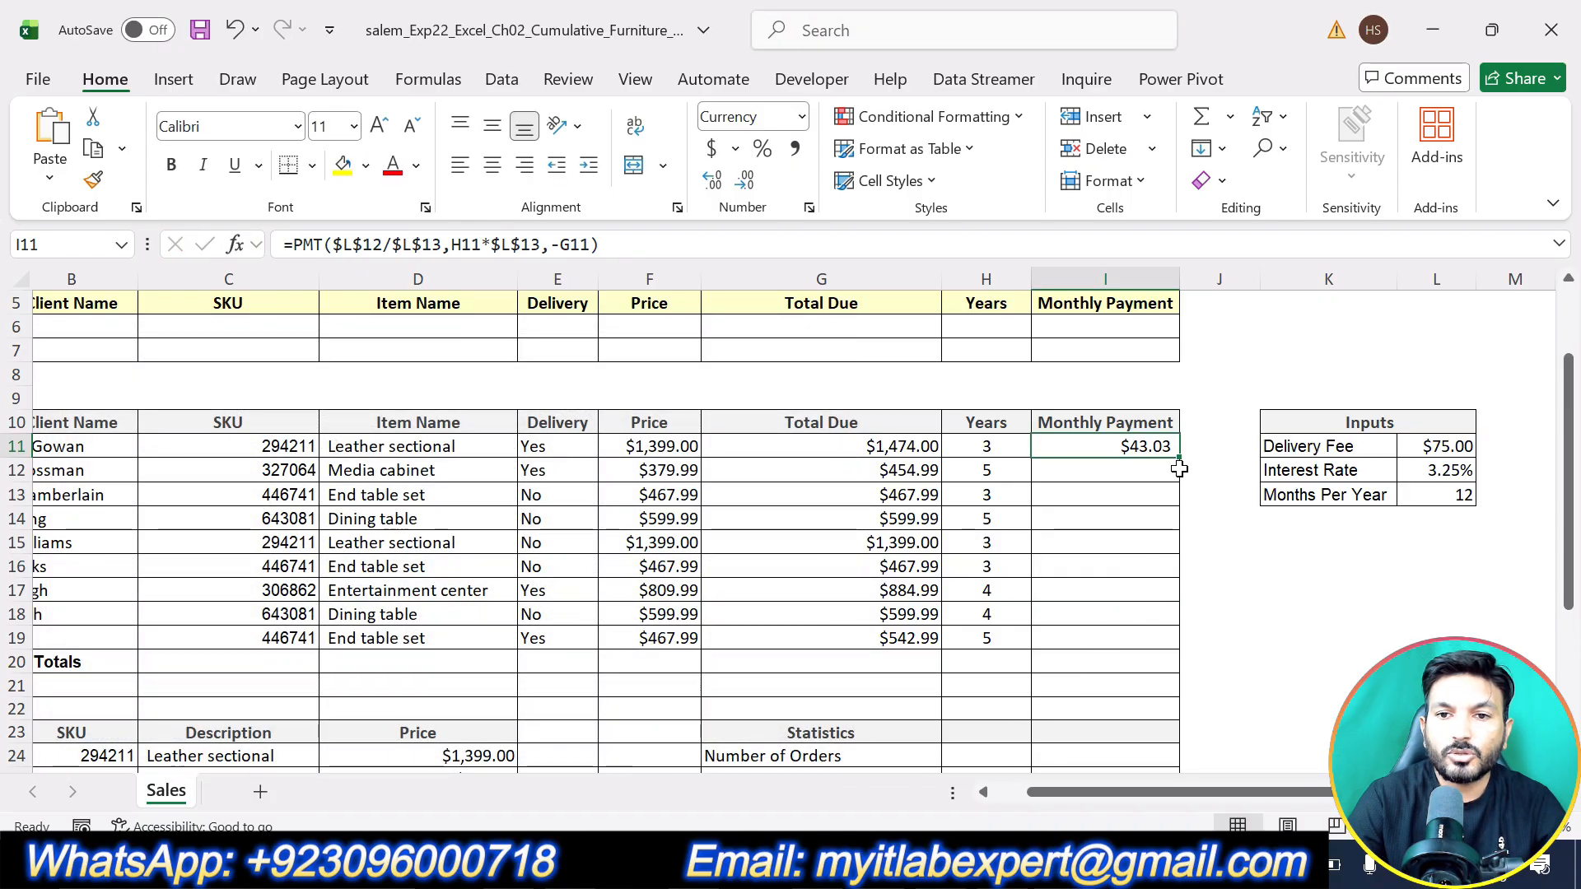
- Copy the PMT function from I11 down through I19 and recheck the step 9 instruction in Word
left_click_drag(1179, 457, 1188, 647)
left_click(986, 613)
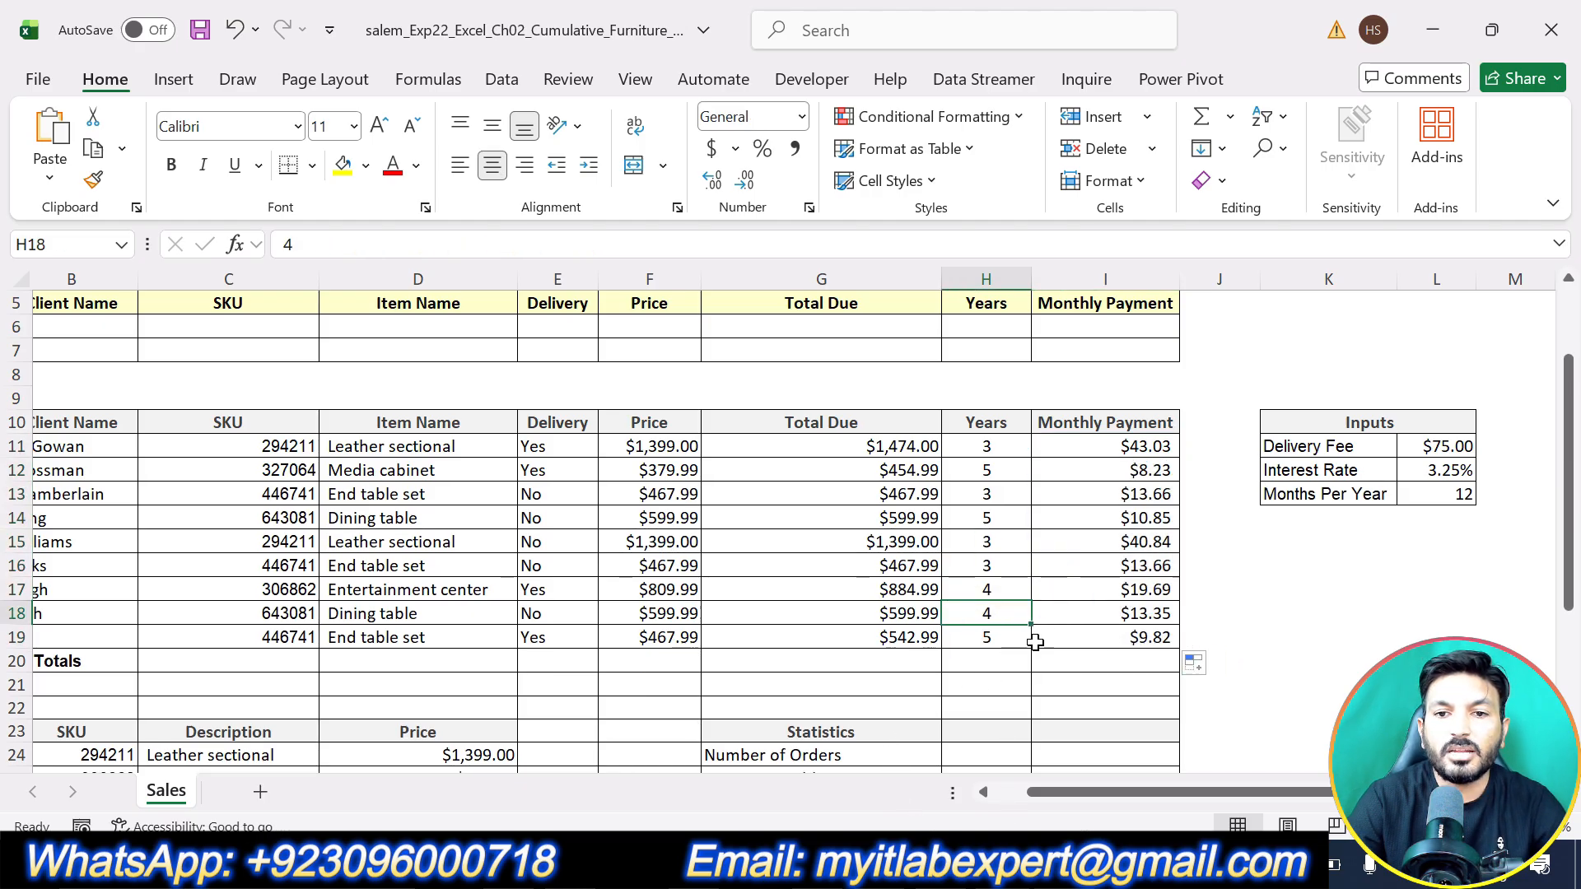
key("alt+Tab")
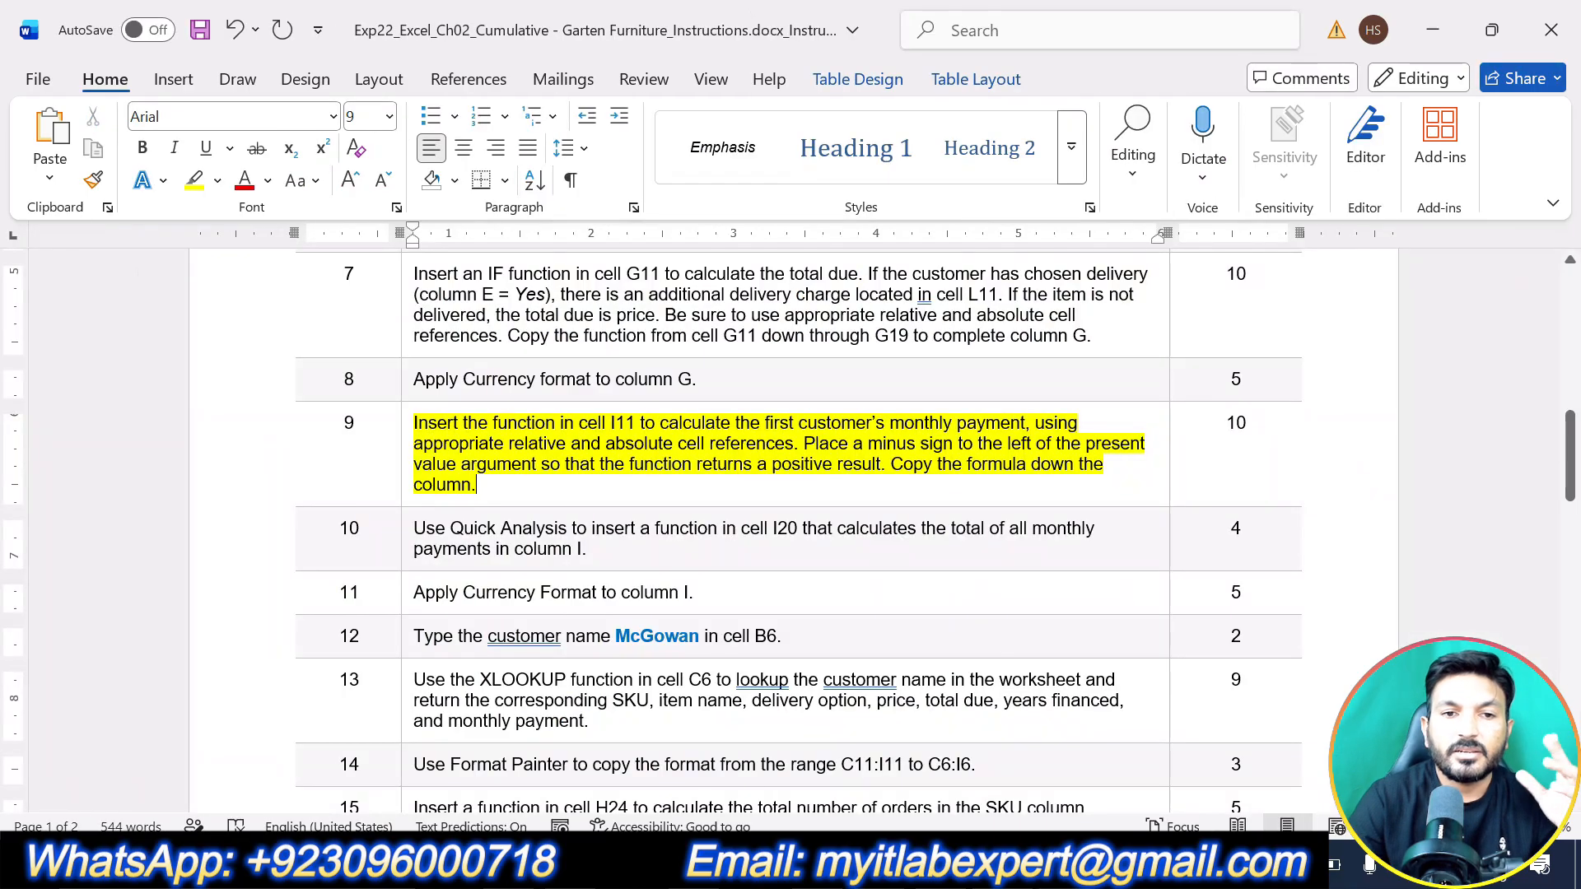
key("alt+Tab")
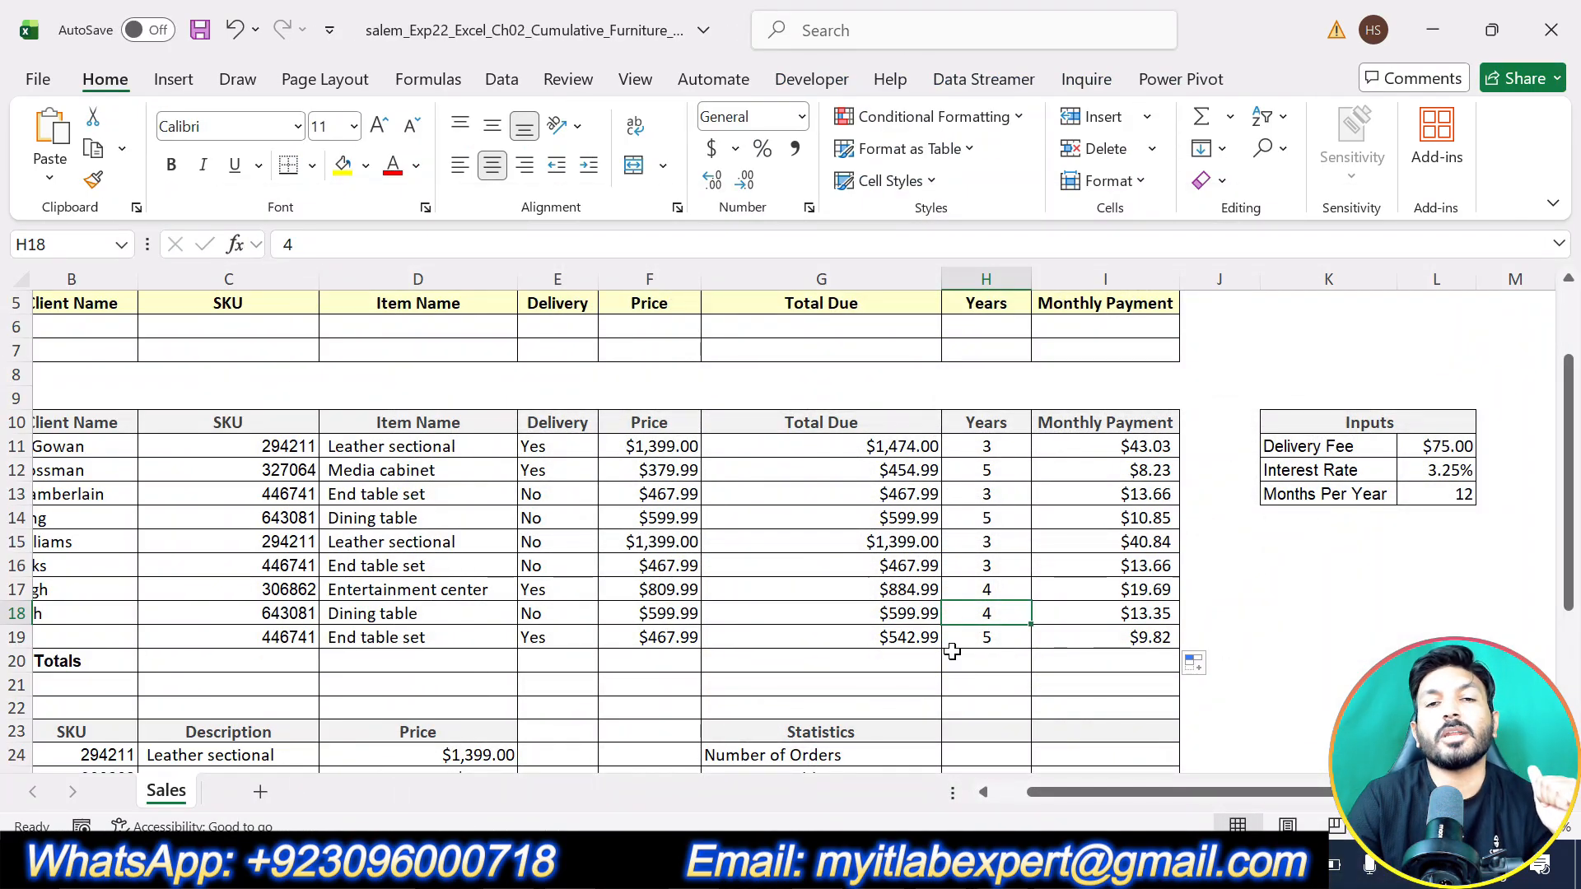
scroll(952, 651, "up", 2)
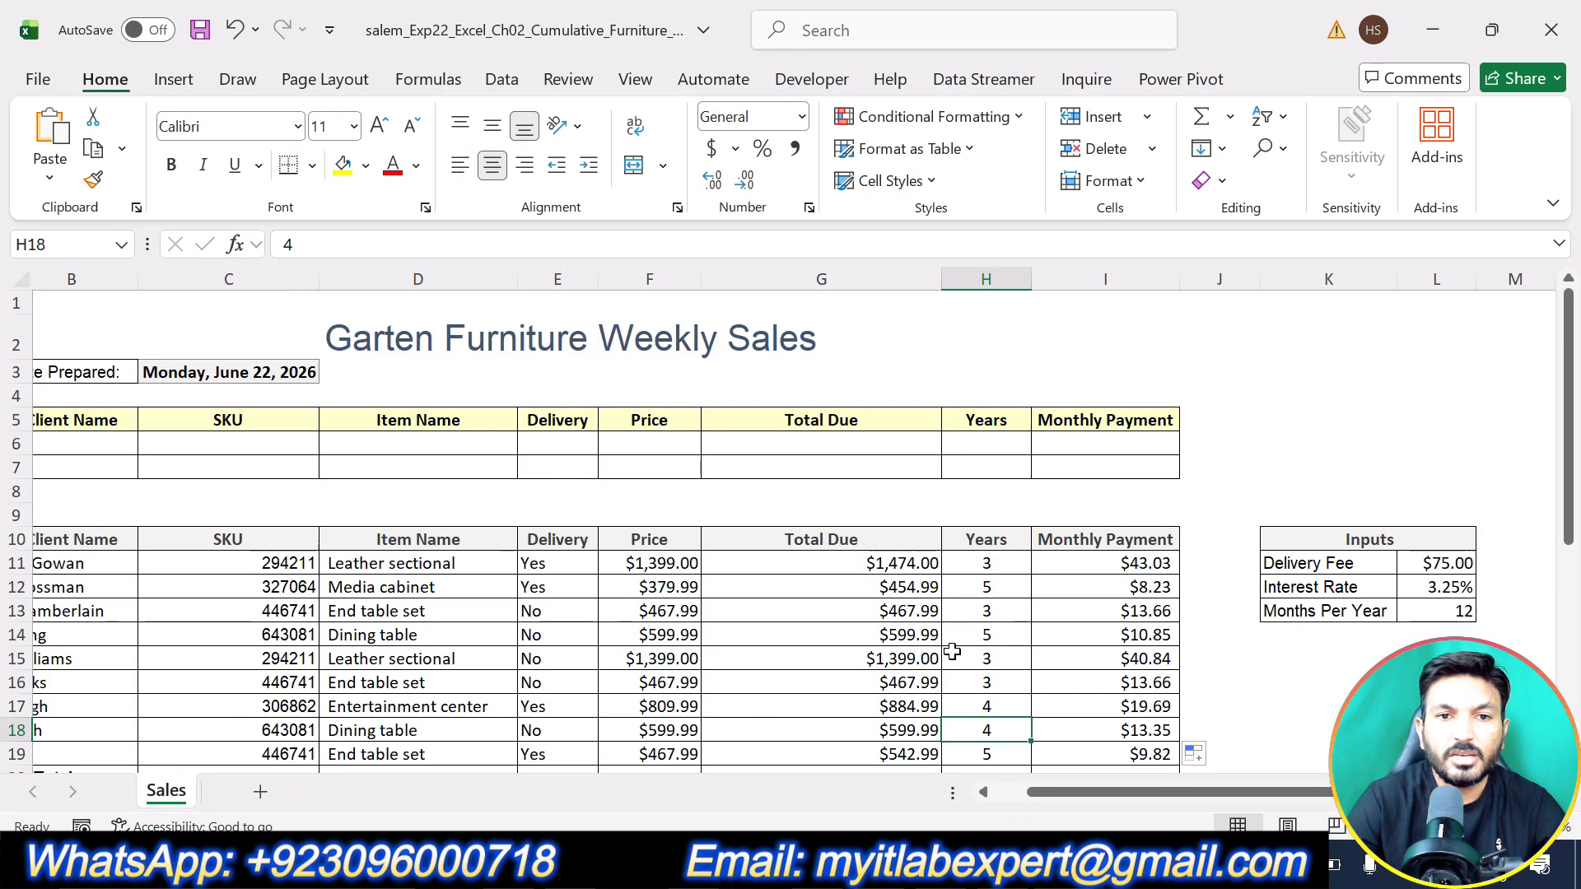
scroll(953, 651, "down", 1)
scroll(953, 651, "up", 1)
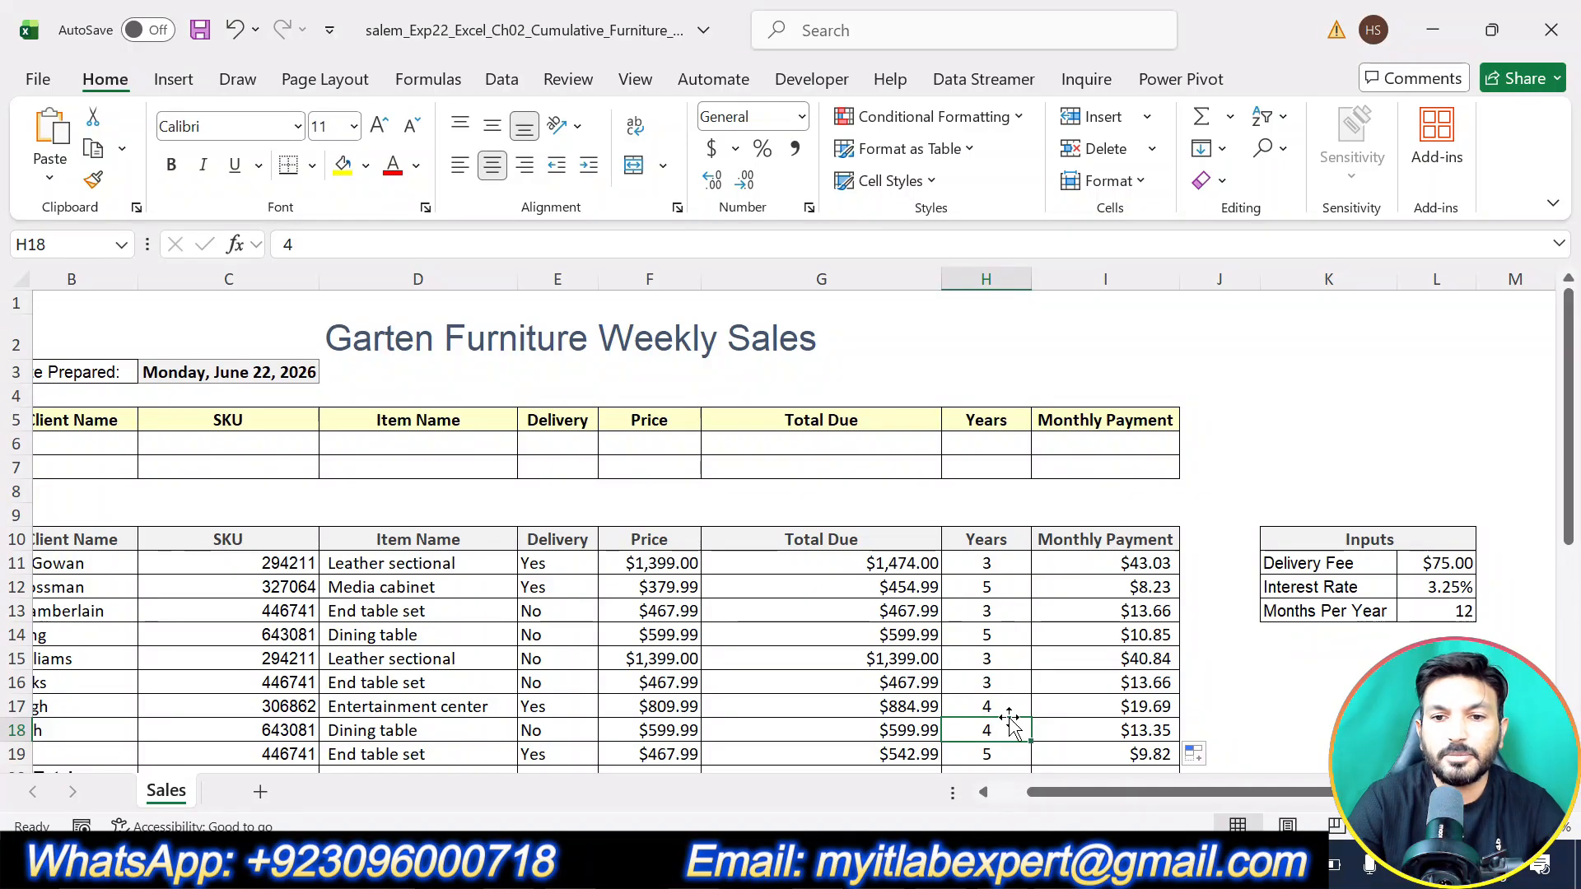
left_click_drag(1070, 792, 1017, 792)
scroll(1104, 678, "down", 2)
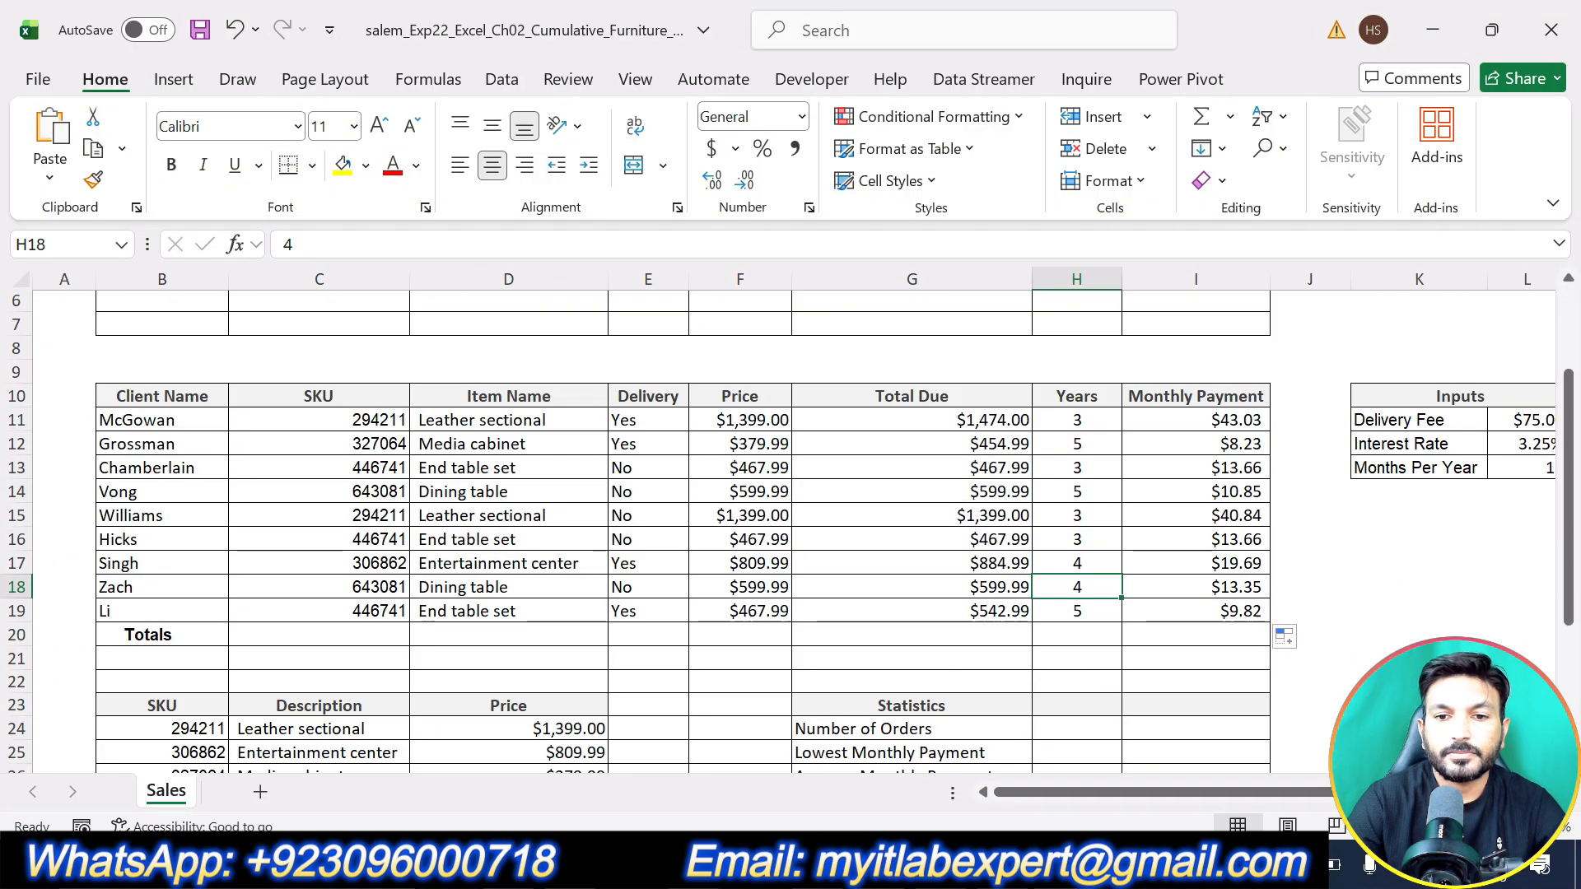
- Switch to the Word instructions and move the yellow highlight from step 9 to step 10
key("alt+Tab")
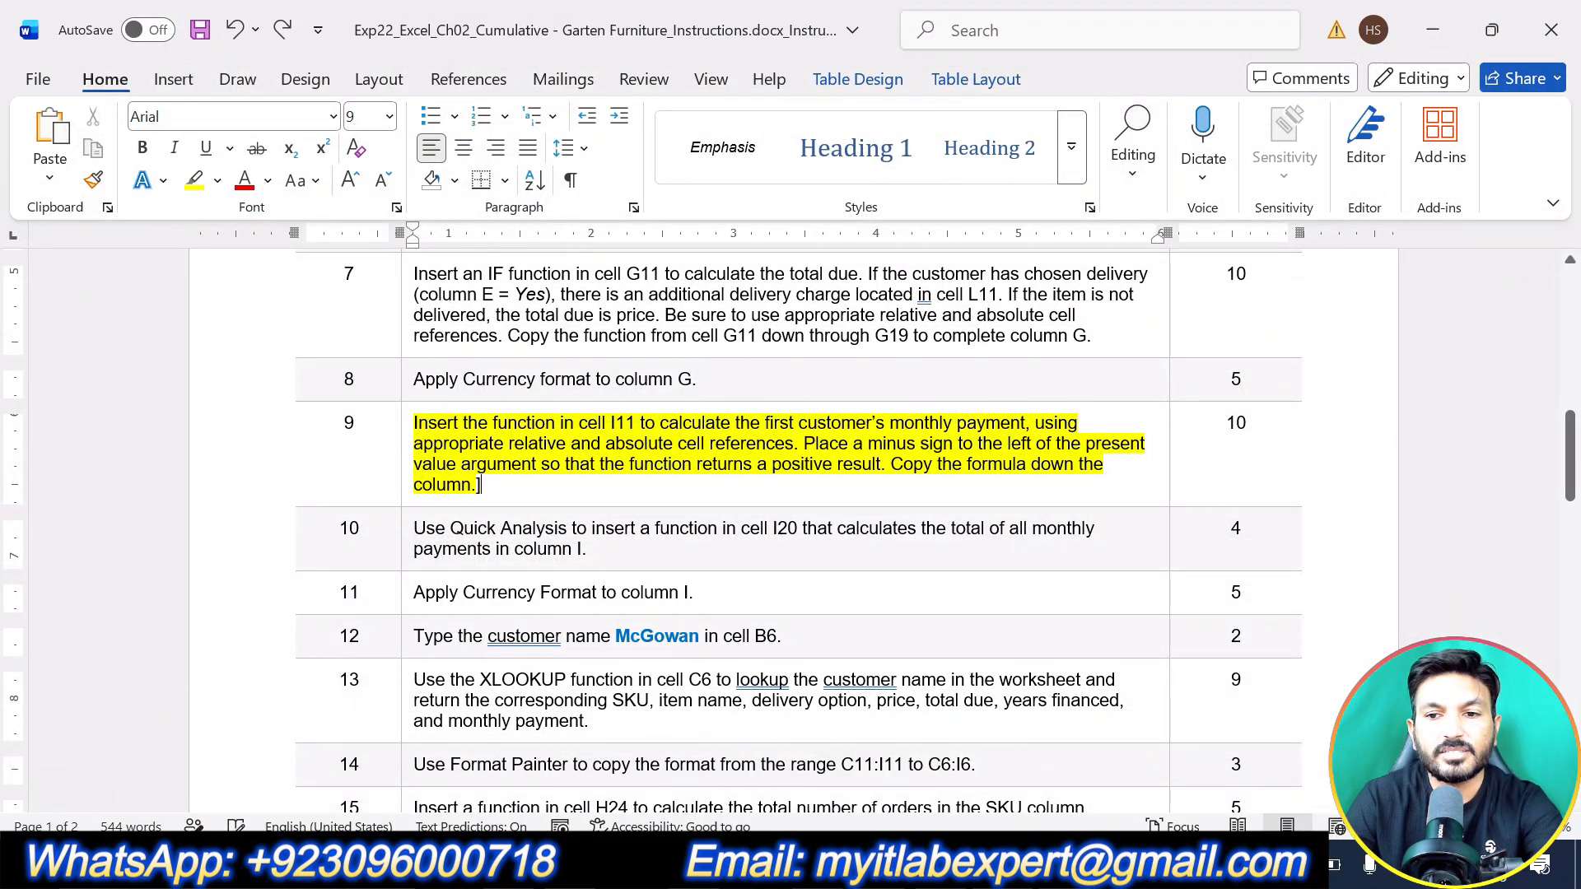
key("ctrl+z")
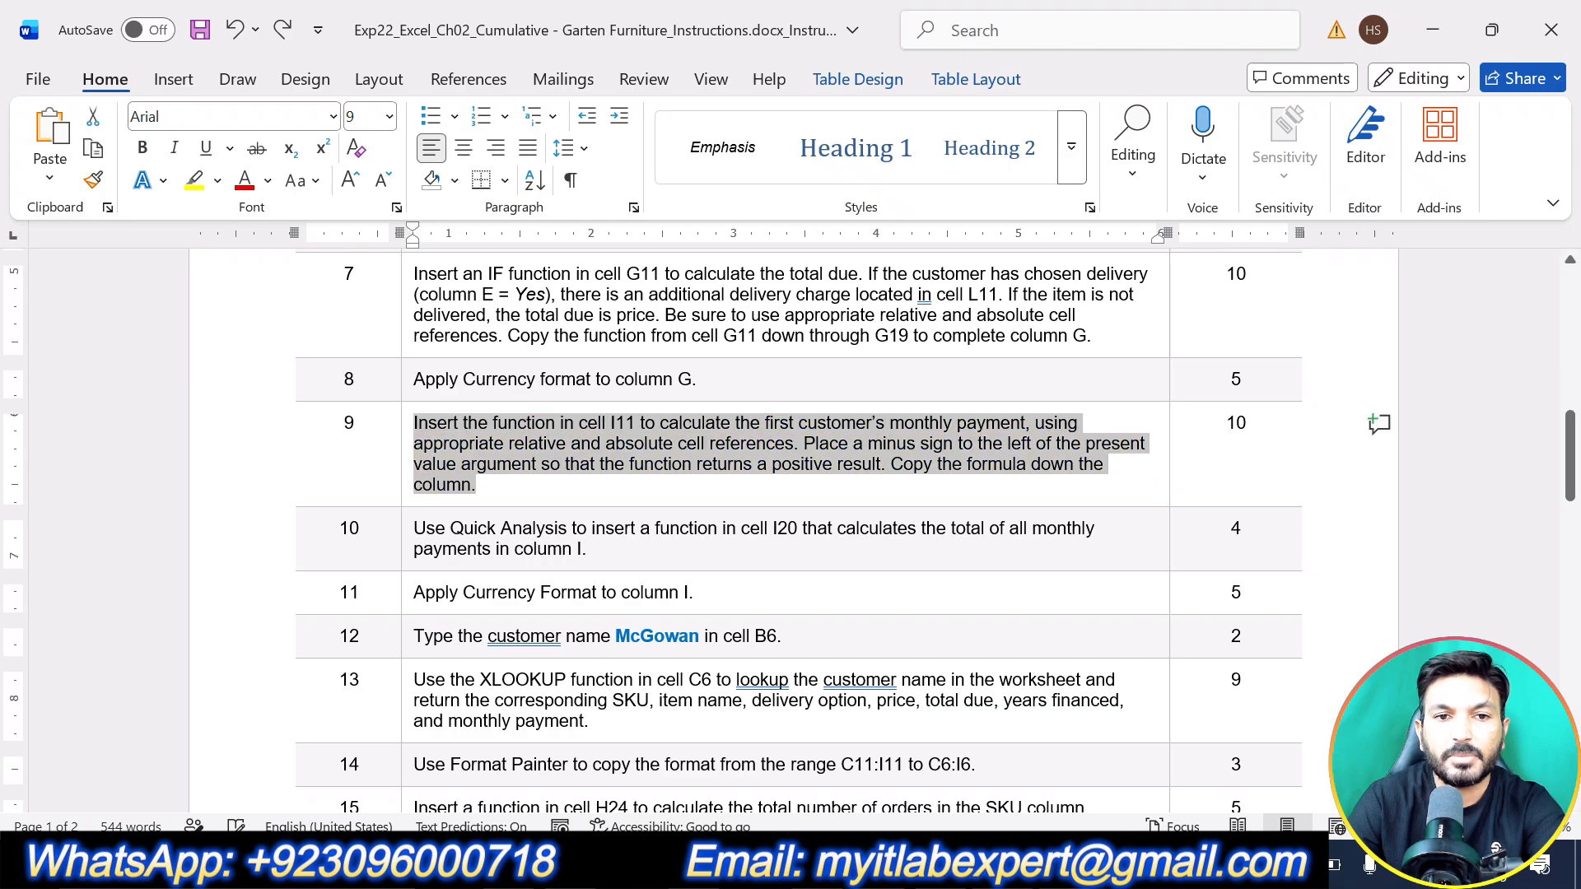
mouse_move(604, 548)
left_mouse_down()
mouse_move(414, 549)
mouse_move(414, 529)
left_mouse_up()
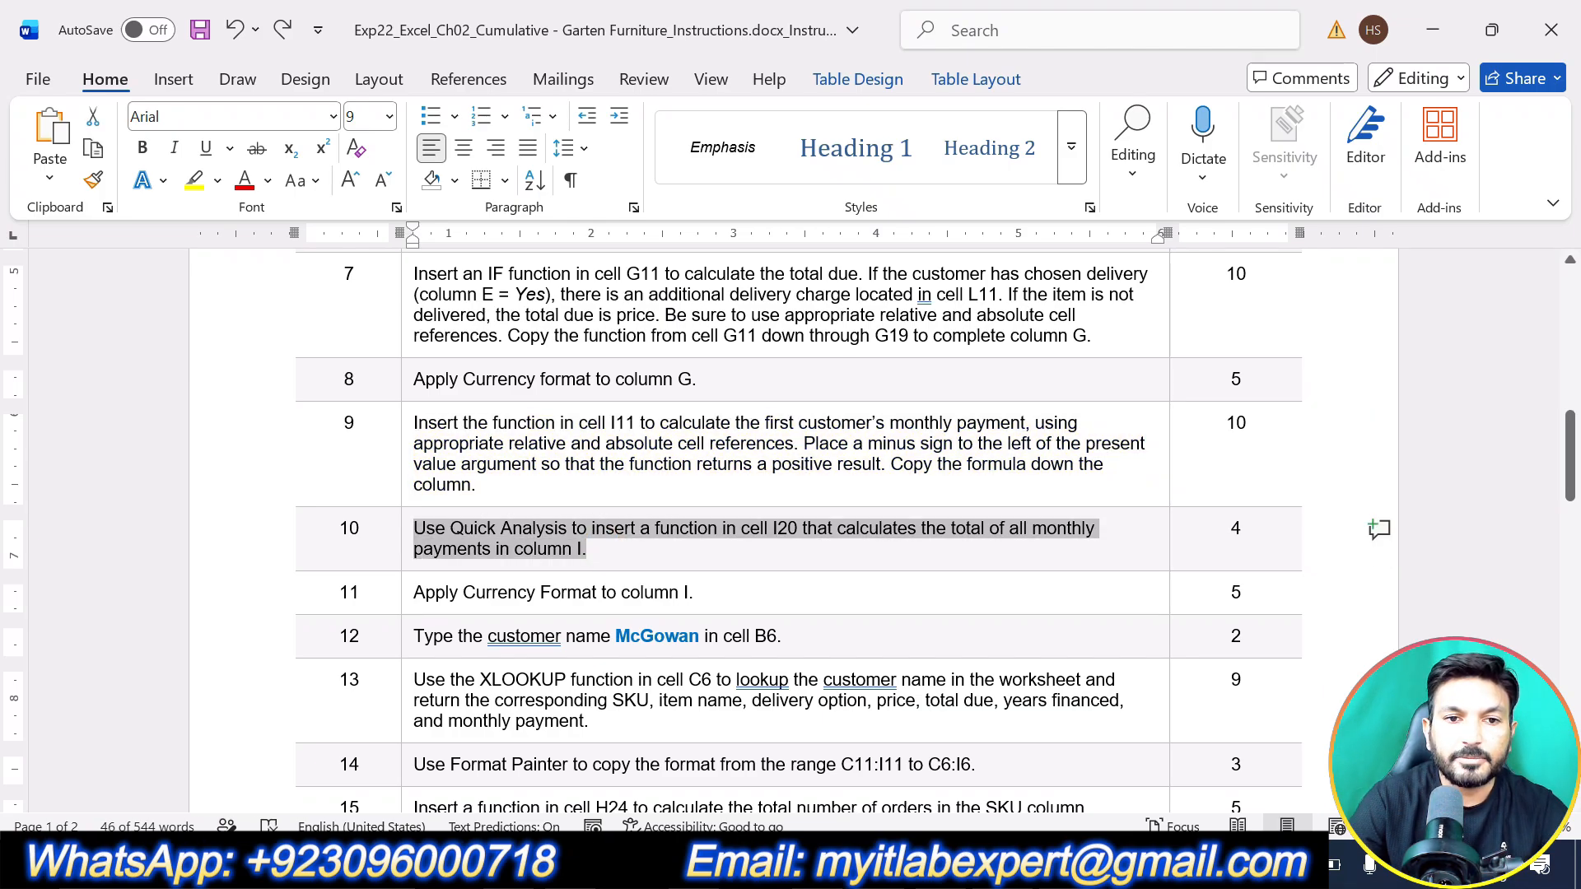
left_click(524, 487)
left_click(563, 550)
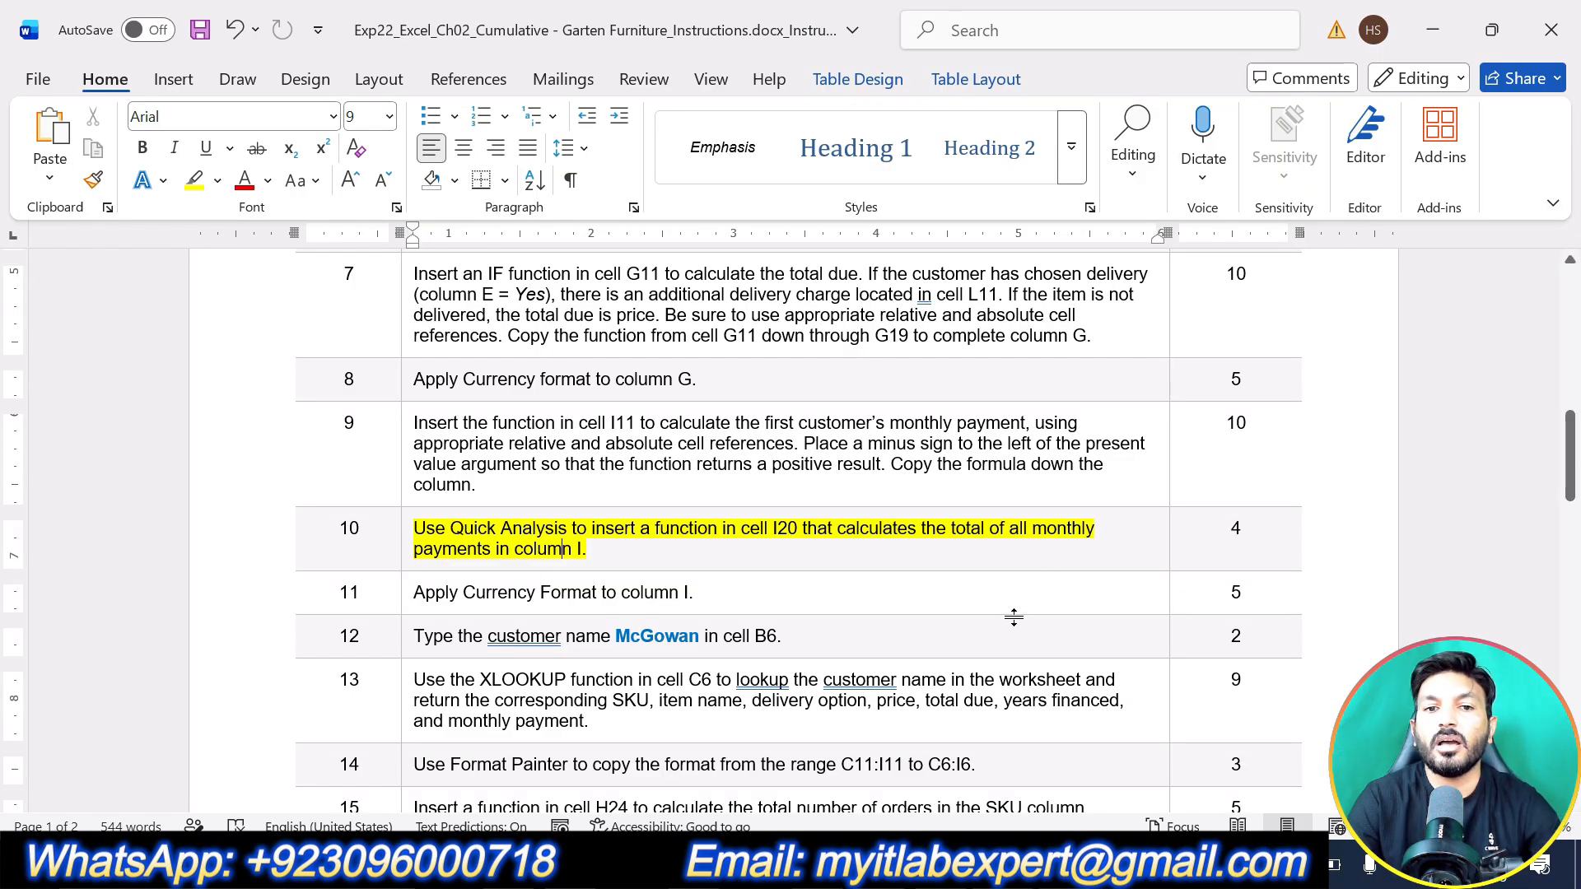
- Return to the Excel workbook and total the monthly payments in I20 with =SUM(I11:I19)
left_click(1068, 862)
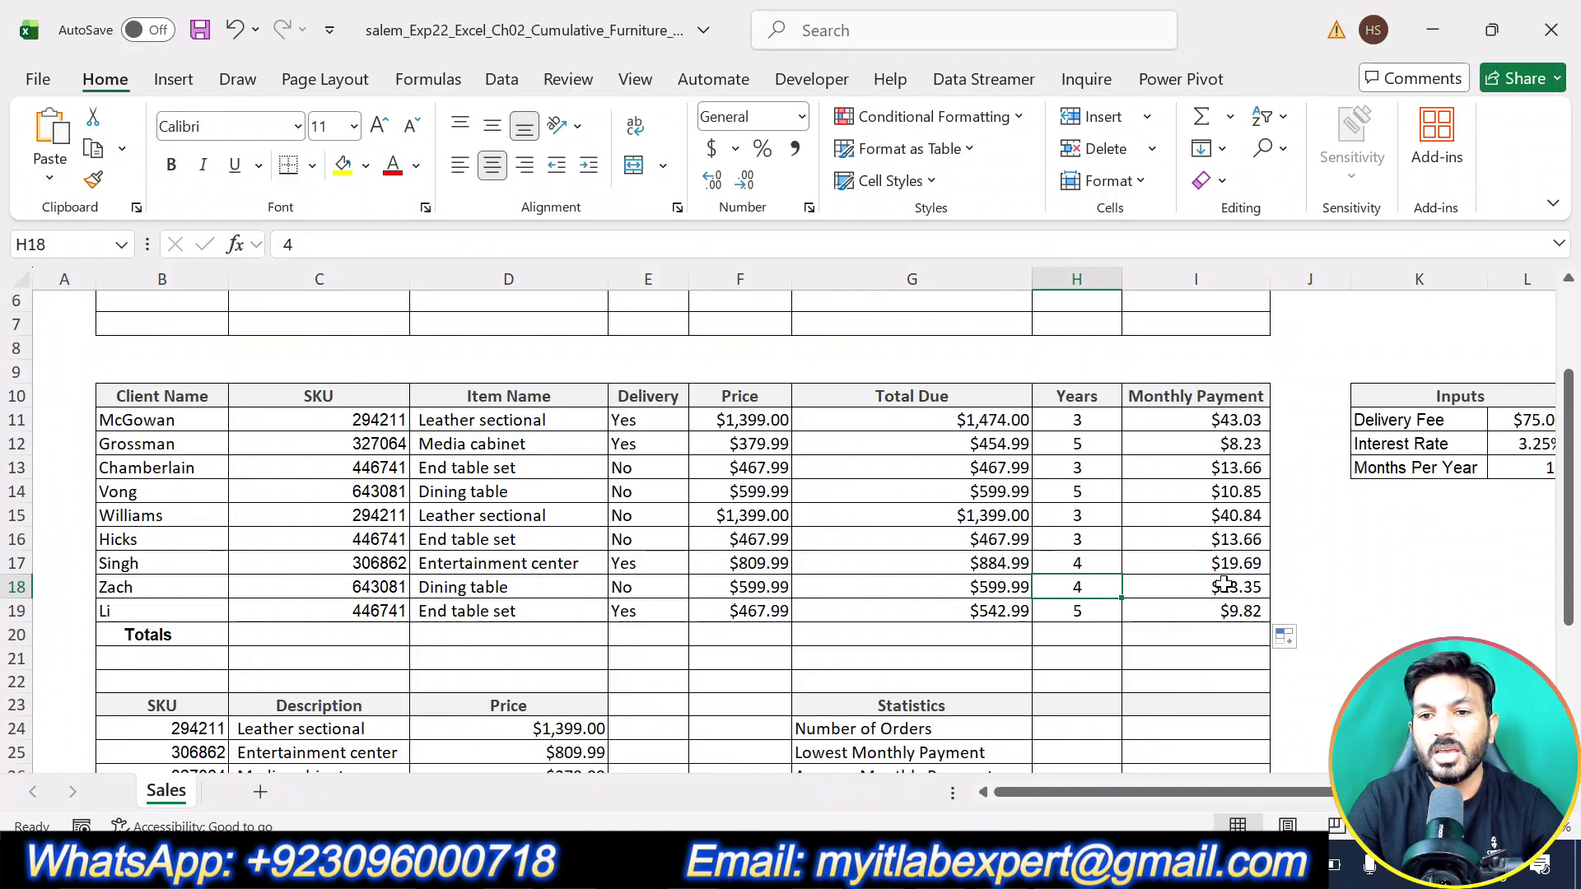
left_click(1220, 641)
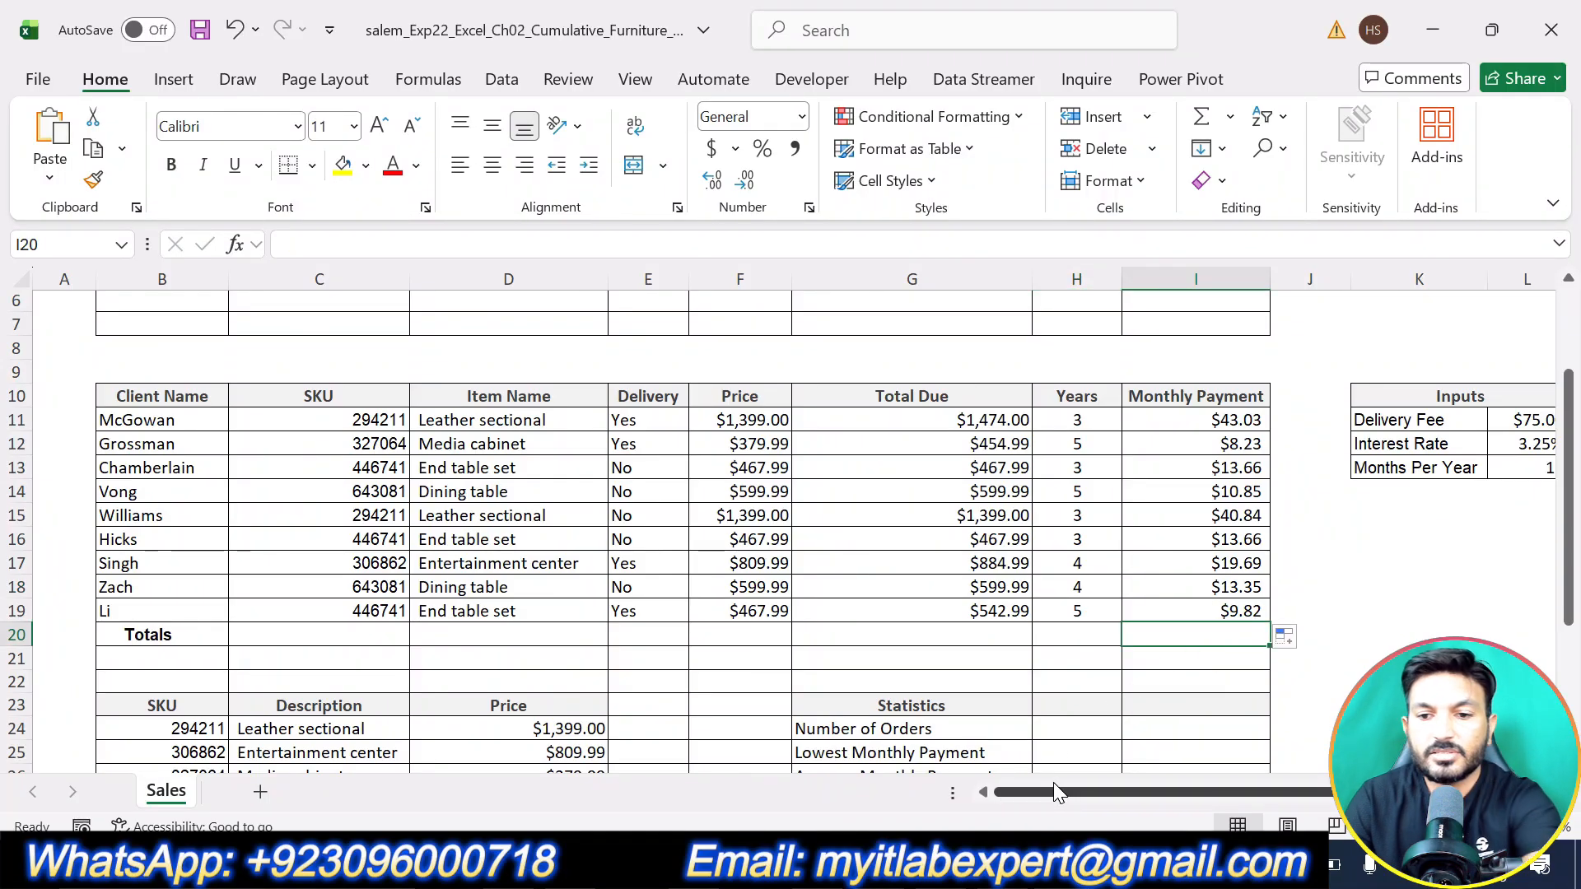
type("=SUM(")
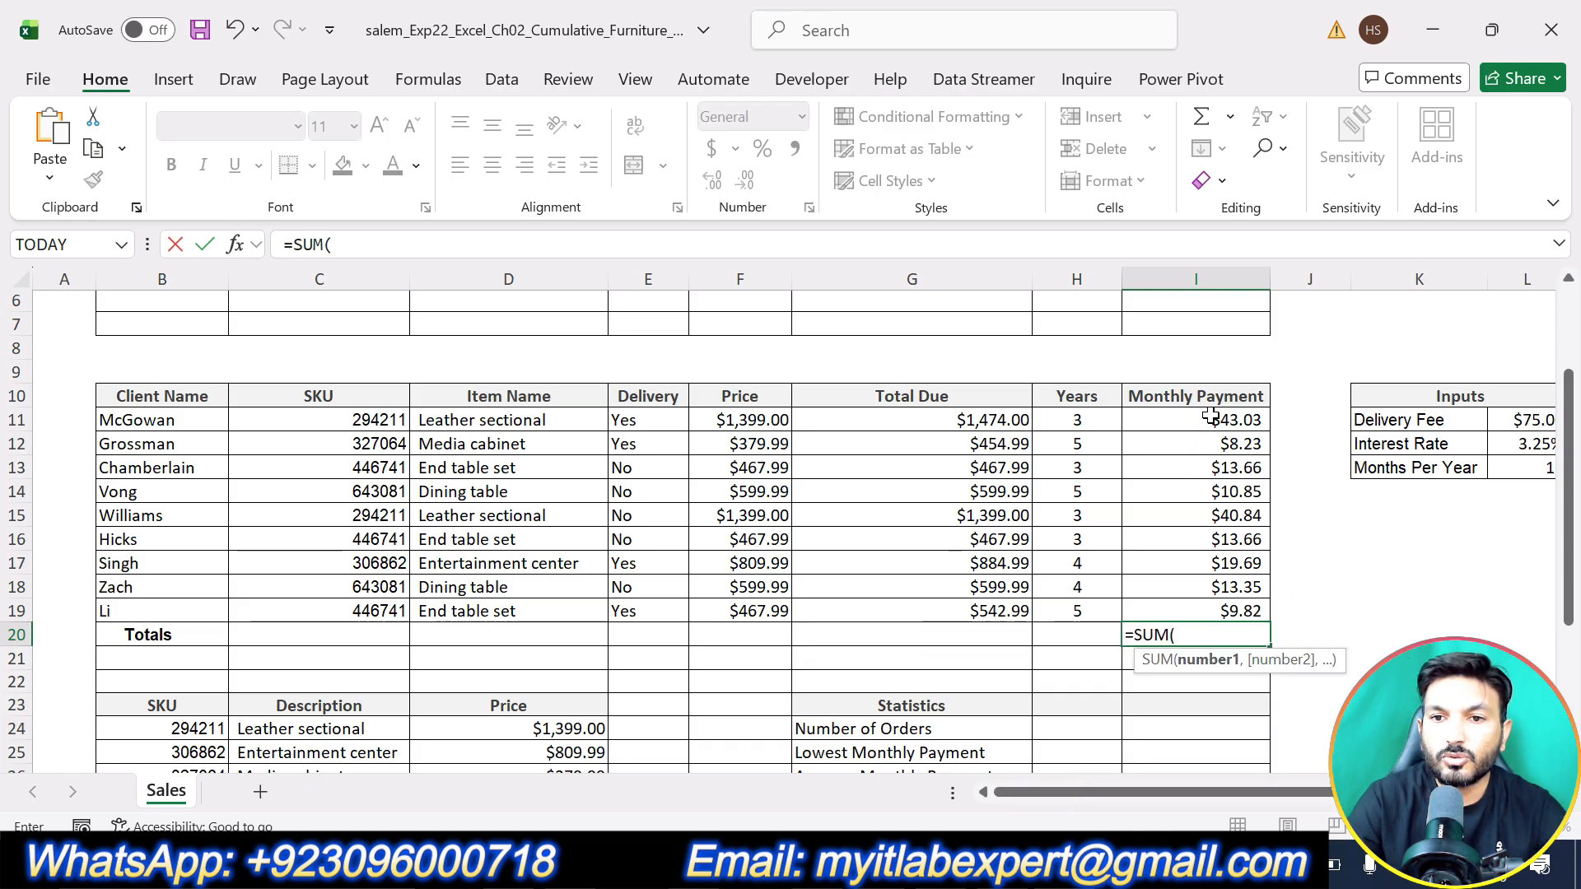
left_click_drag(1210, 416, 1228, 616)
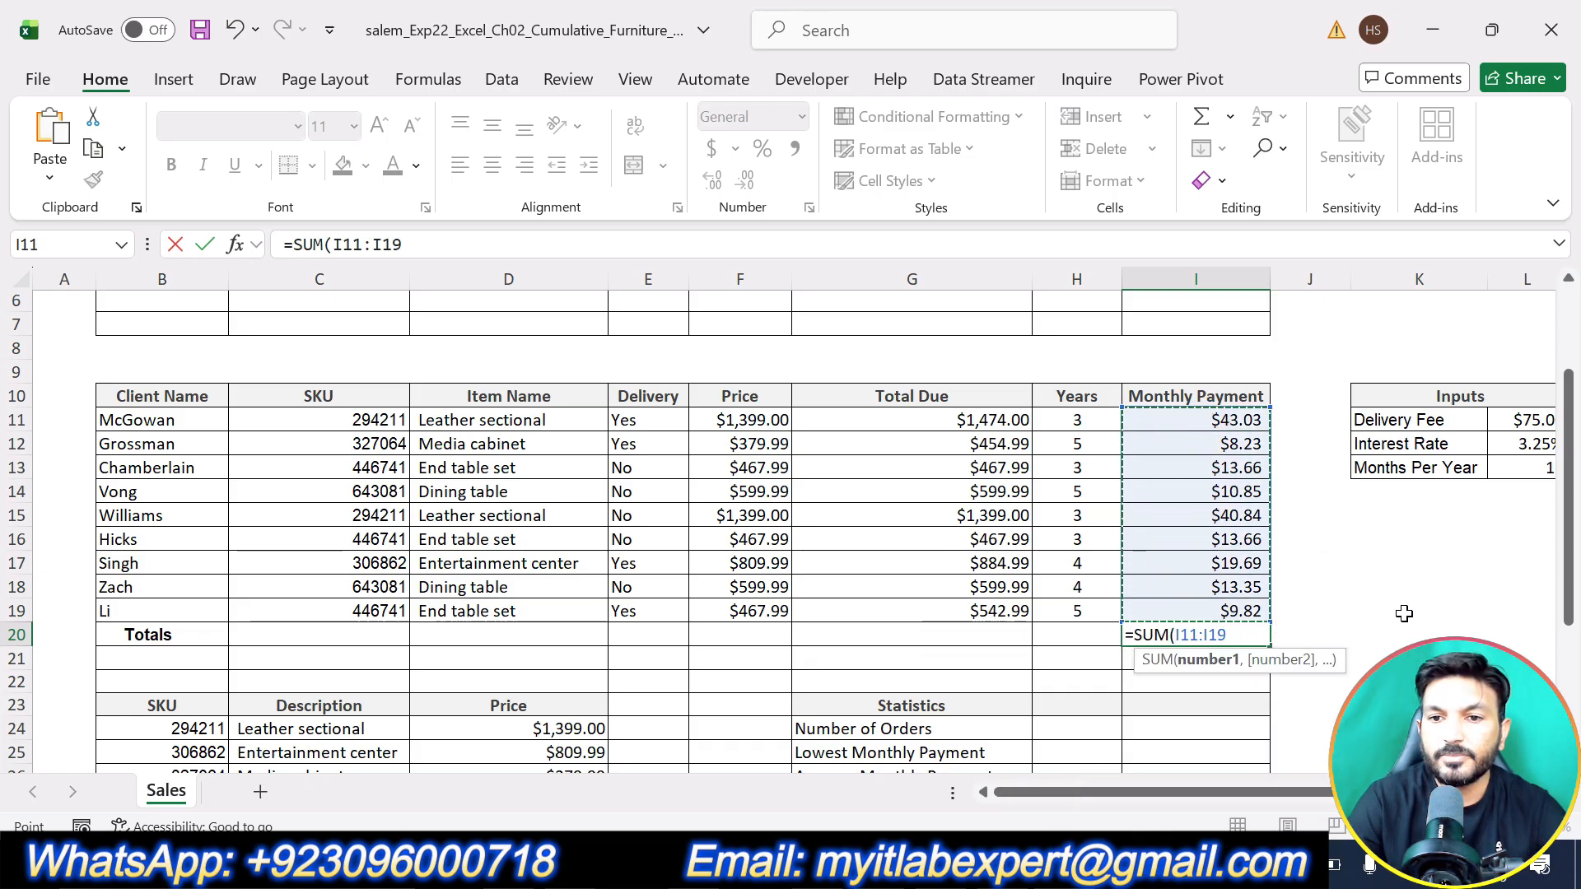
key("Return")
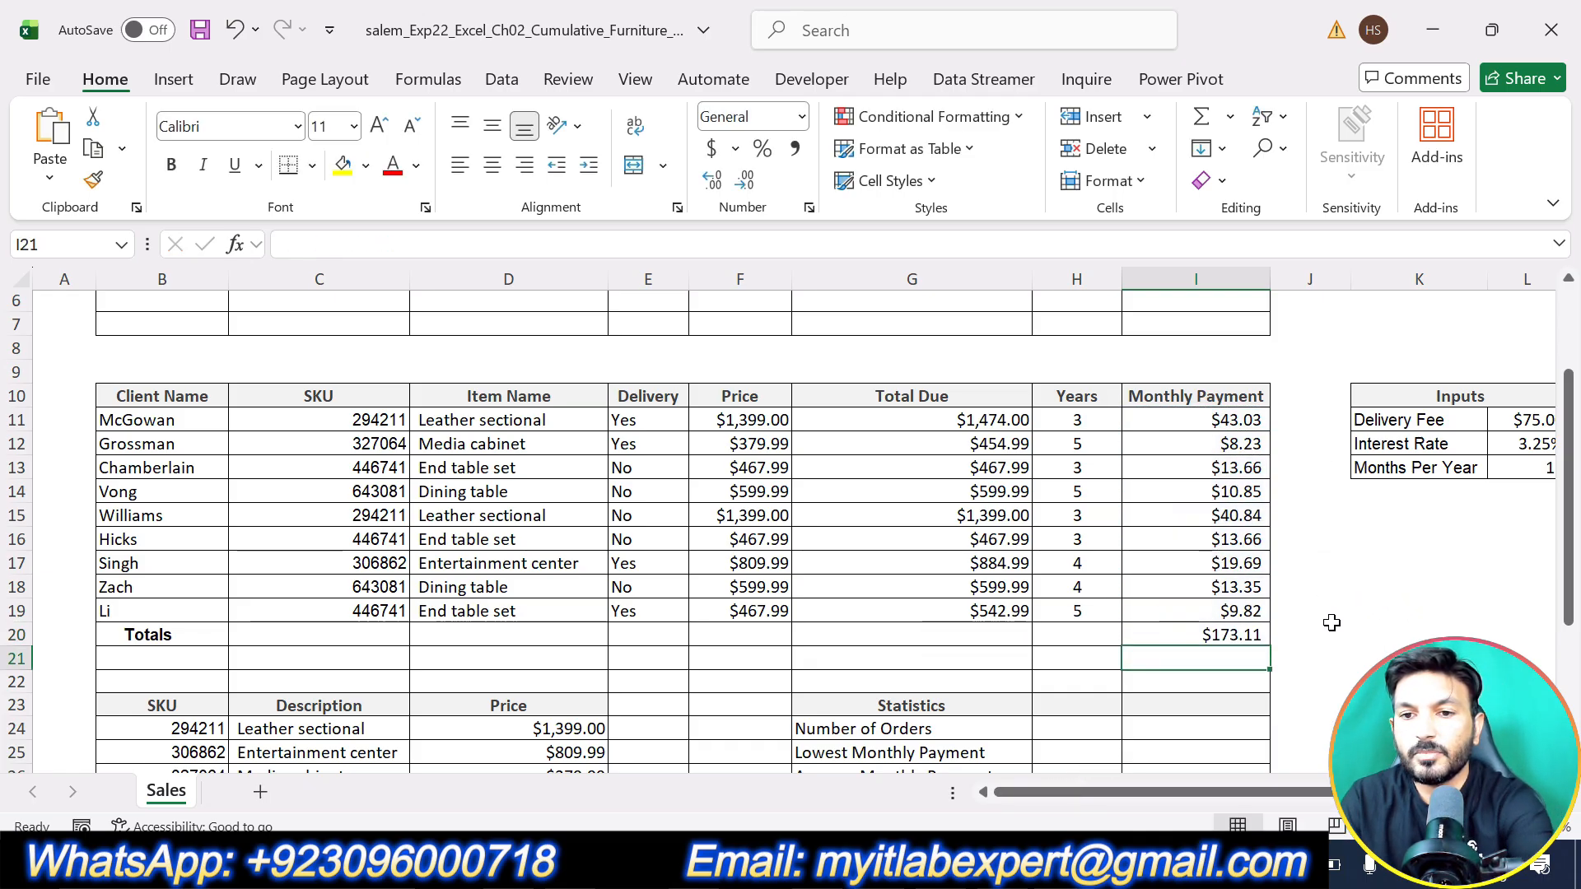
left_click(1220, 635)
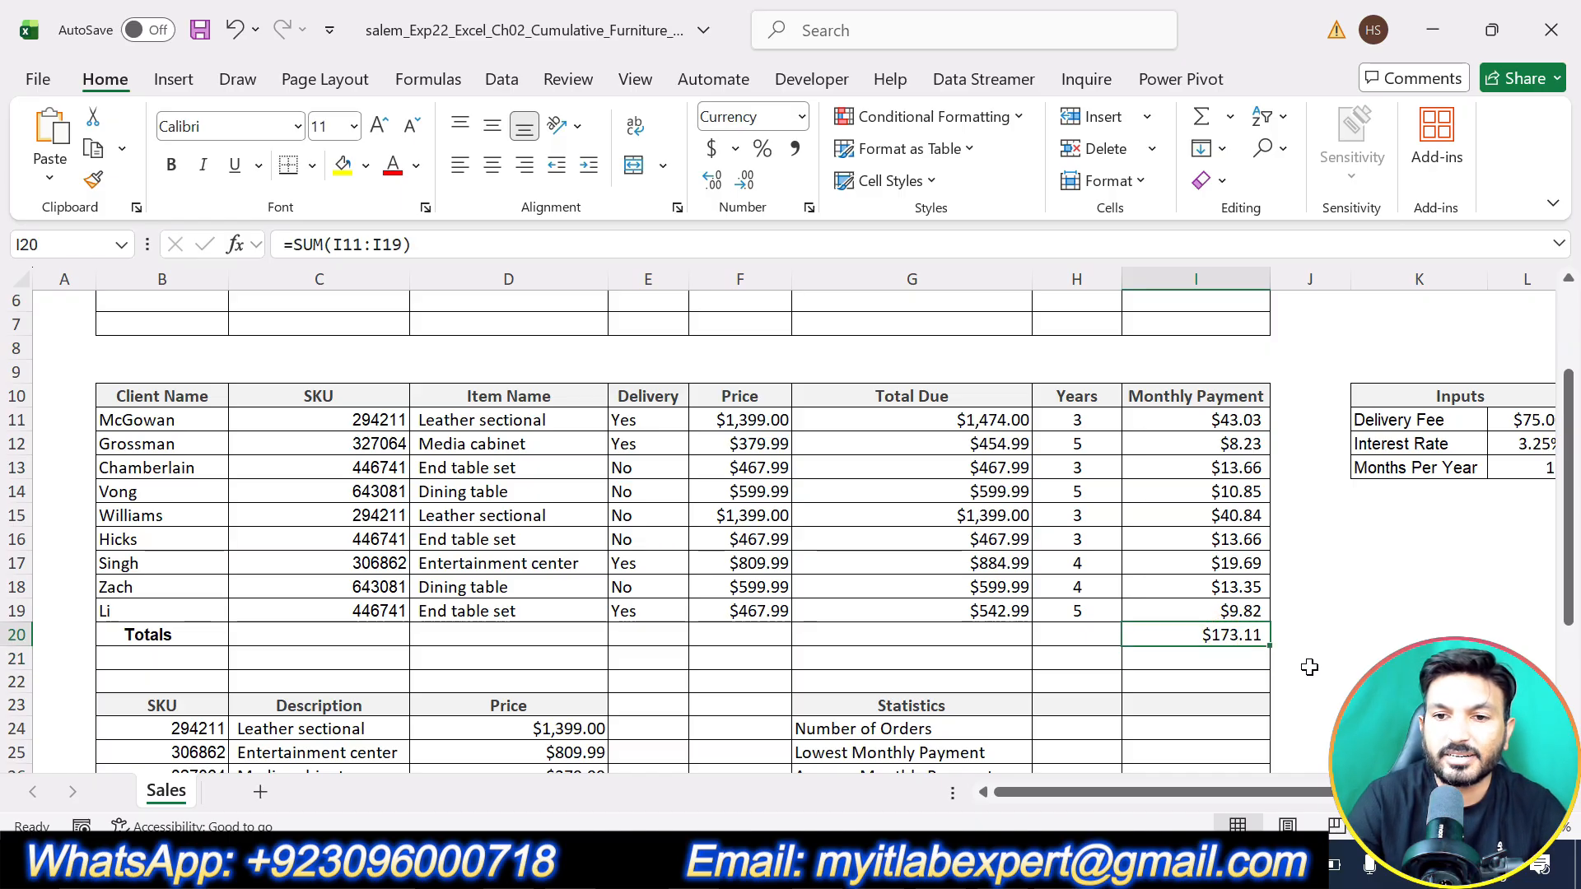
scroll(1218, 651, "up", 2)
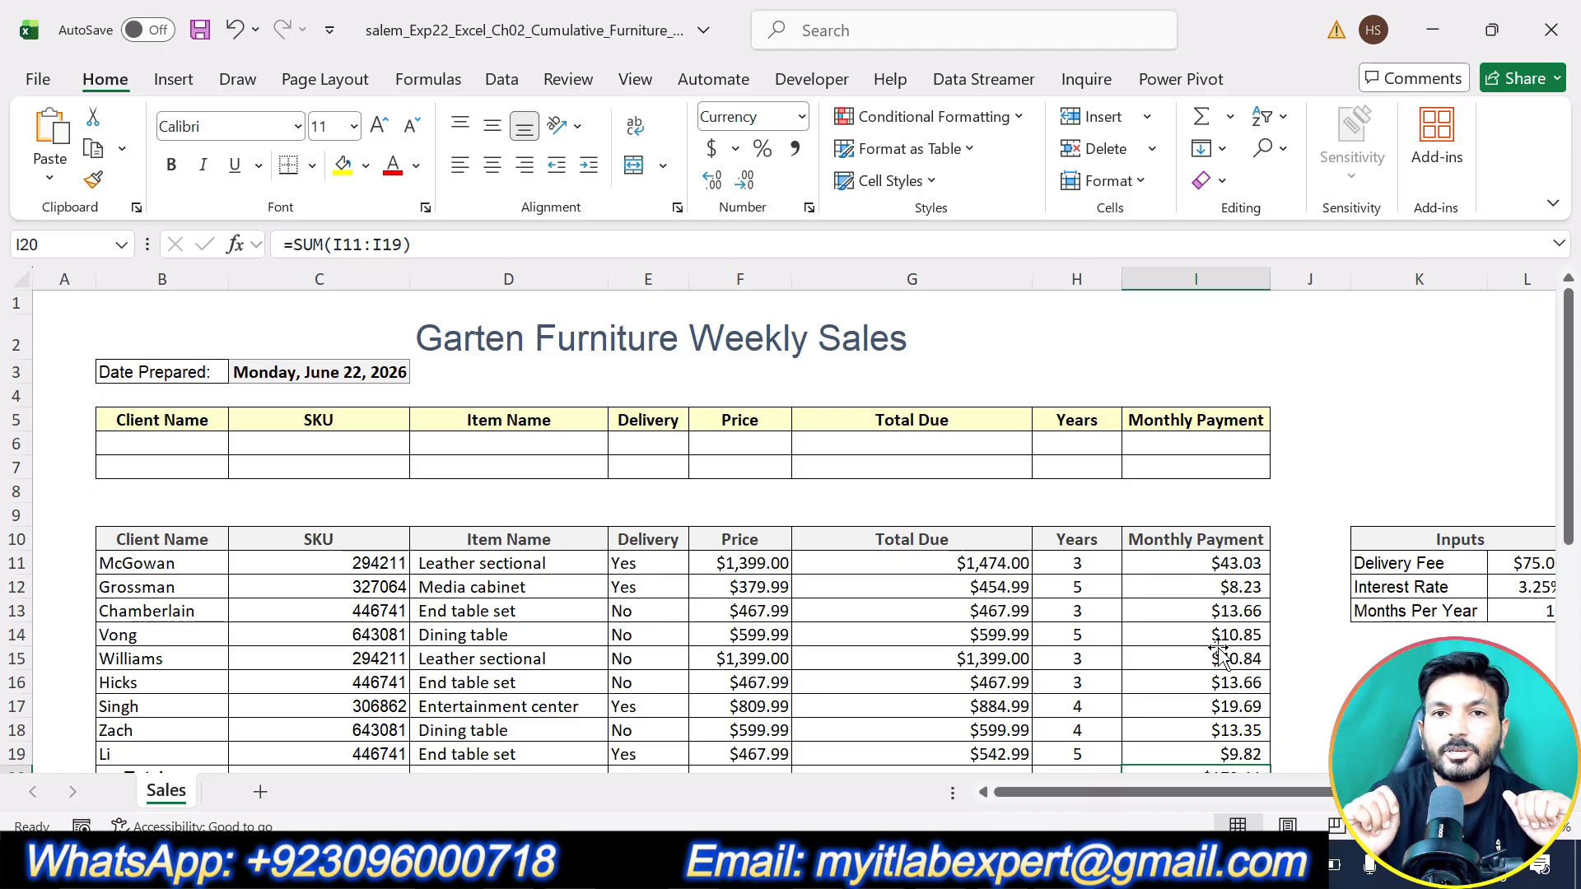
left_click(1360, 469)
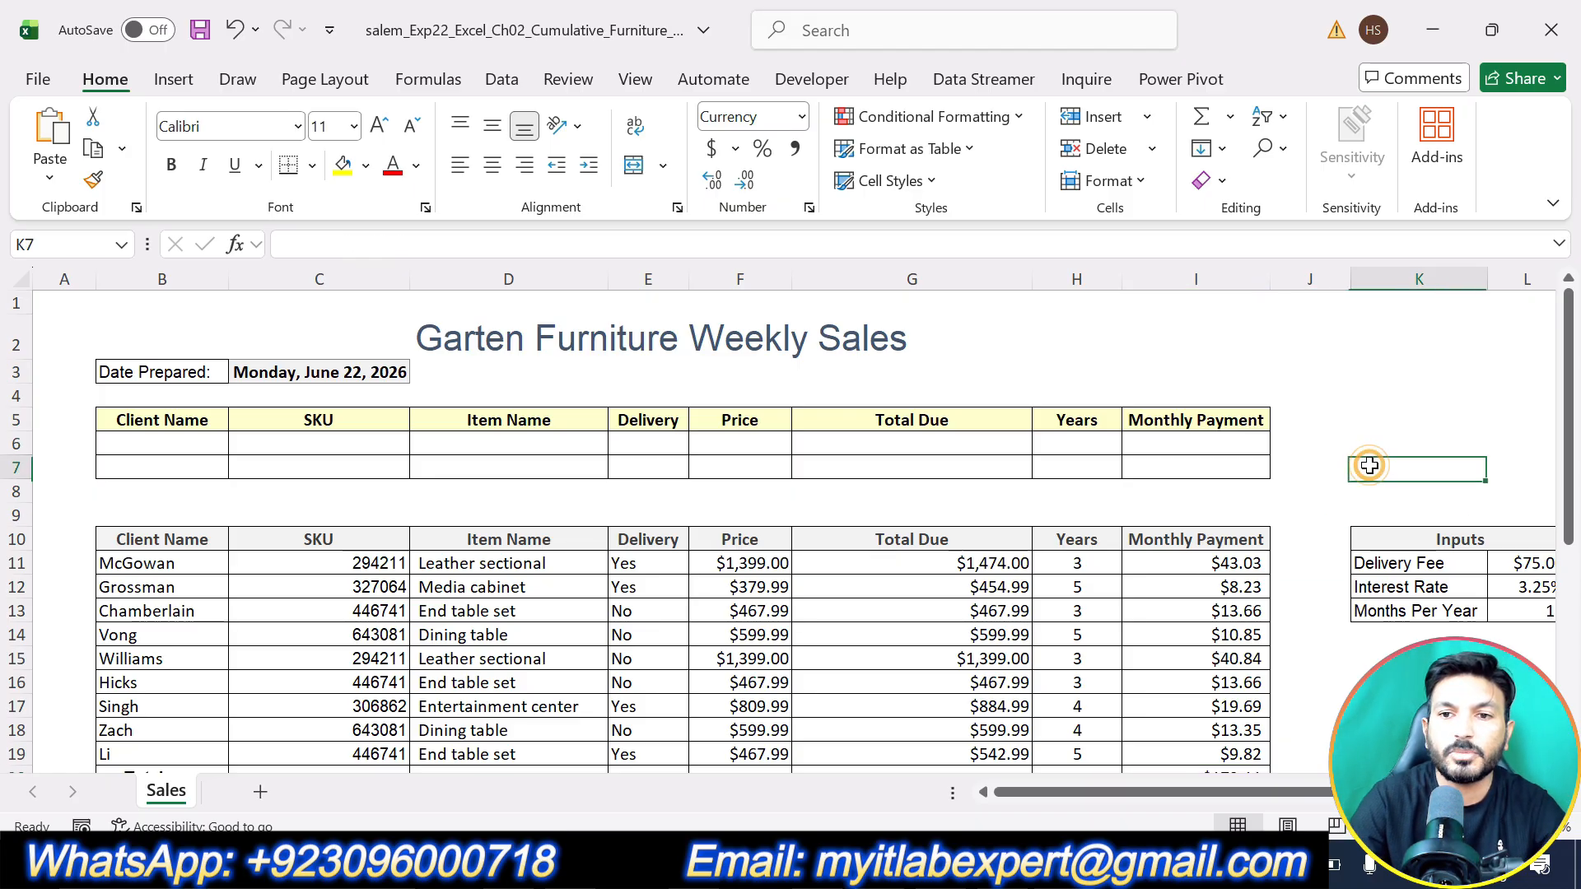